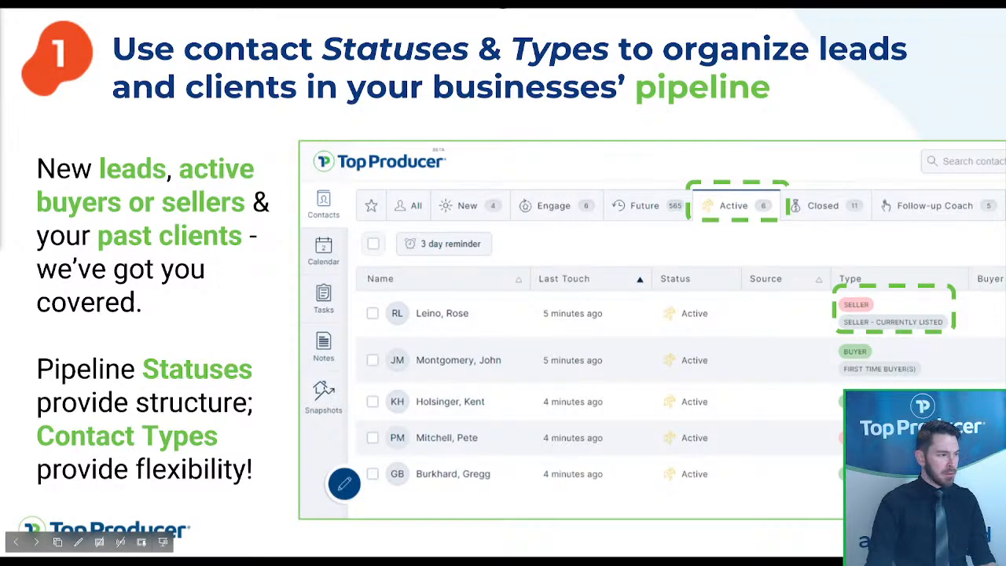
- Exit the PowerPoint slideshow and switch to the Top Producer CRM contacts list
key(Escape)
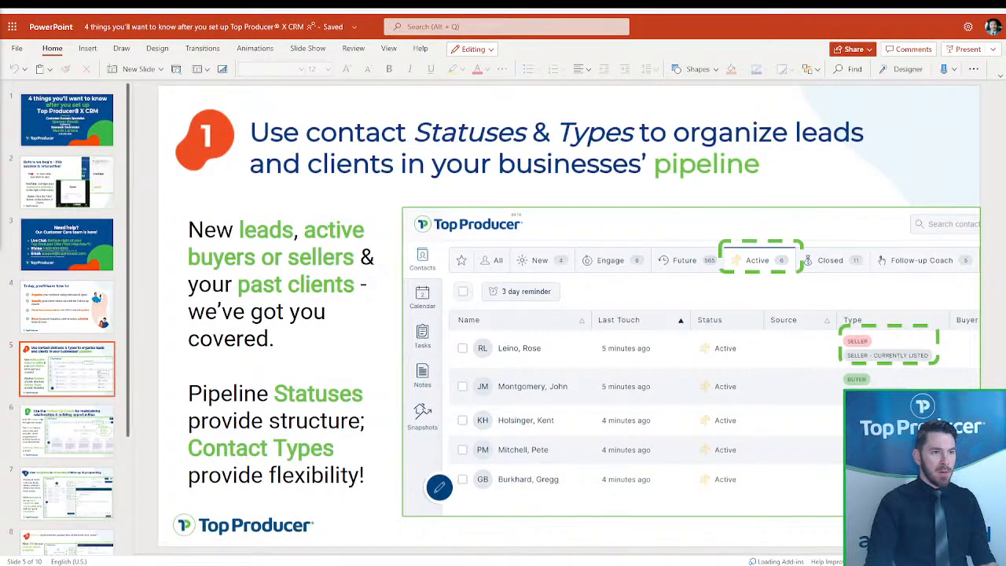
key(ctrl+shift+Tab)
key(ctrl+Tab)
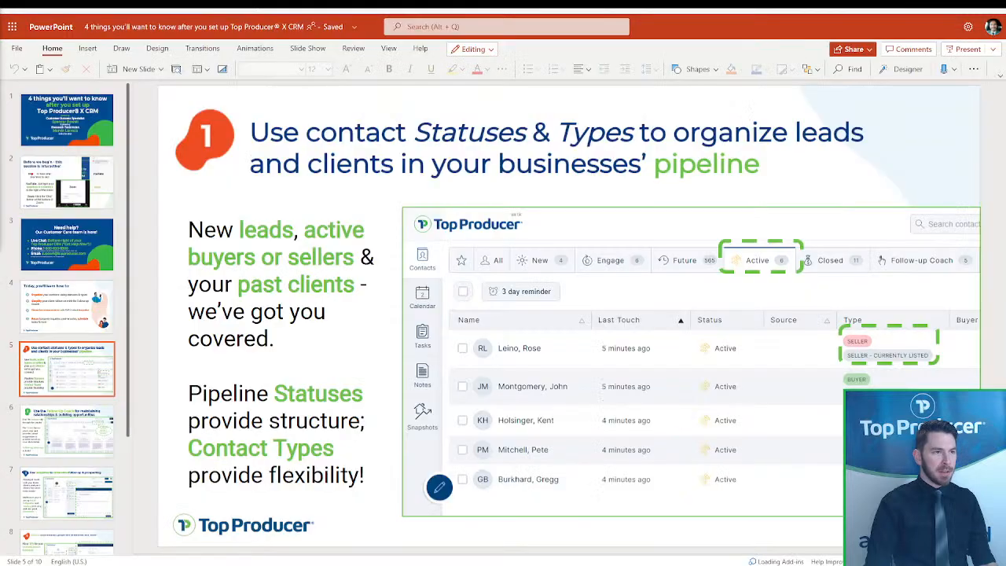
key(ctrl+Tab)
click(973, 29)
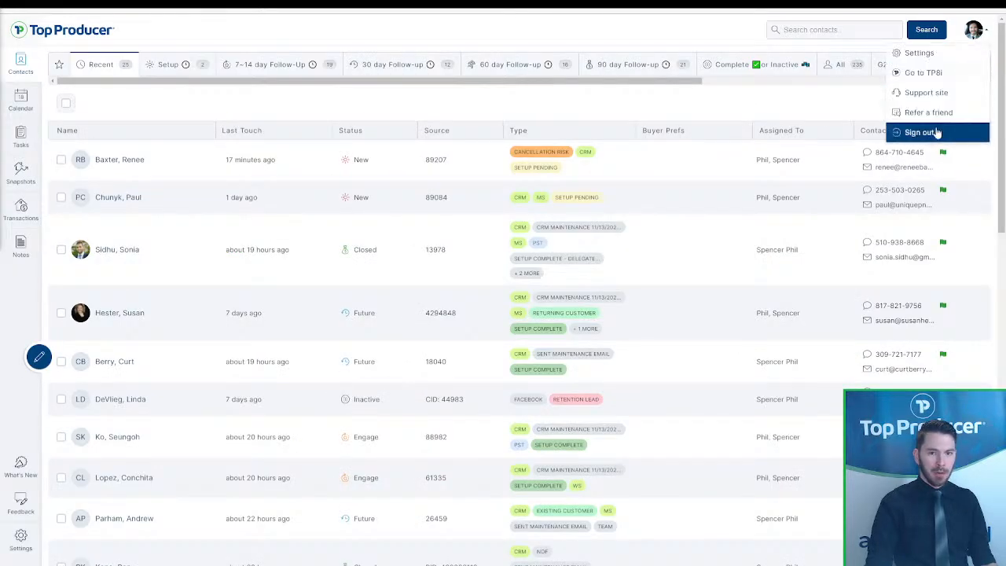
- Sign out and sign back in with a saved demo account login
click(920, 133)
click(290, 254)
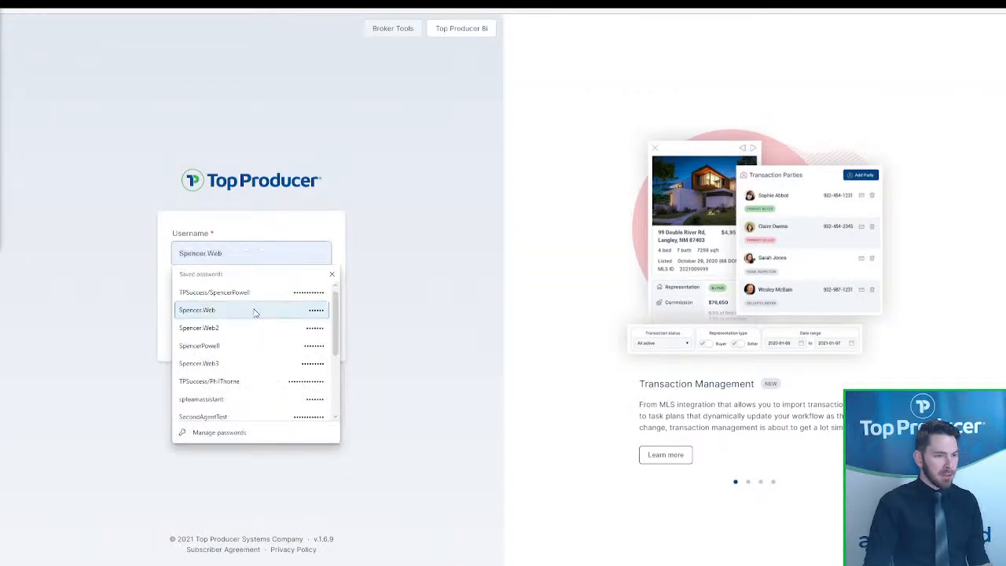
click(249, 312)
click(223, 333)
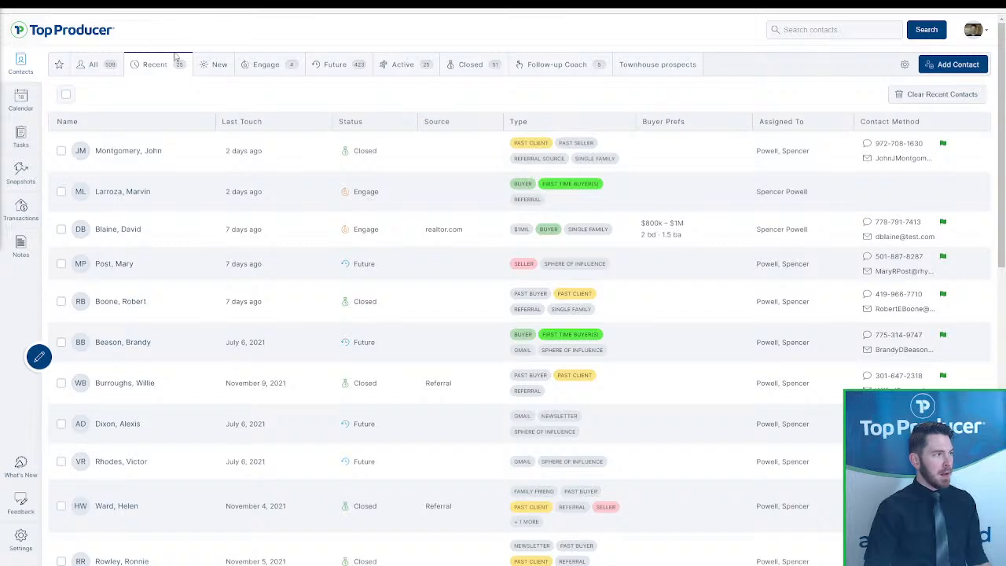
- Browse the New, Engage, Future, Active, Closed and Follow-up Coach views, ending on Townhouse prospects
click(219, 68)
click(266, 69)
click(359, 70)
click(421, 68)
click(472, 68)
click(524, 62)
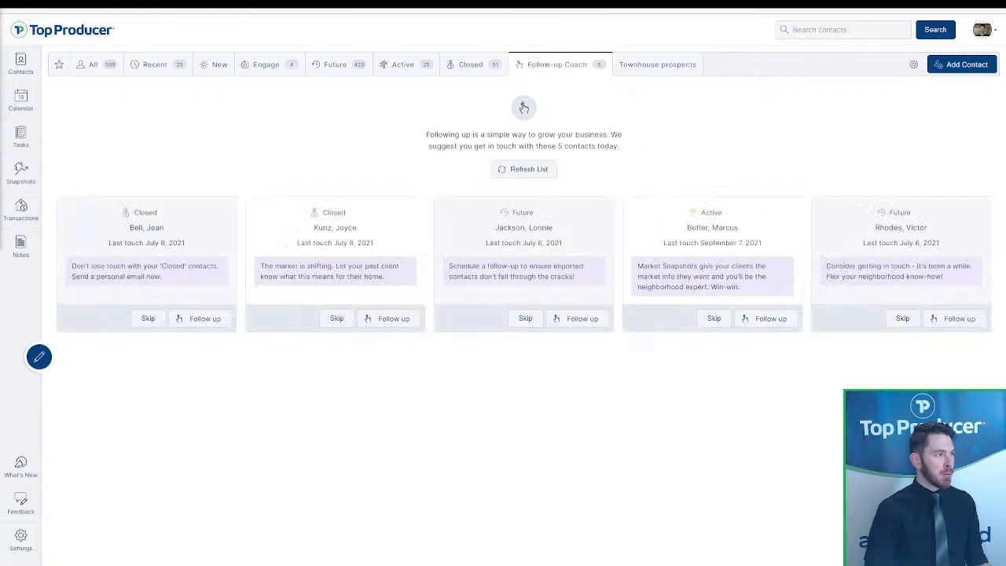
click(666, 68)
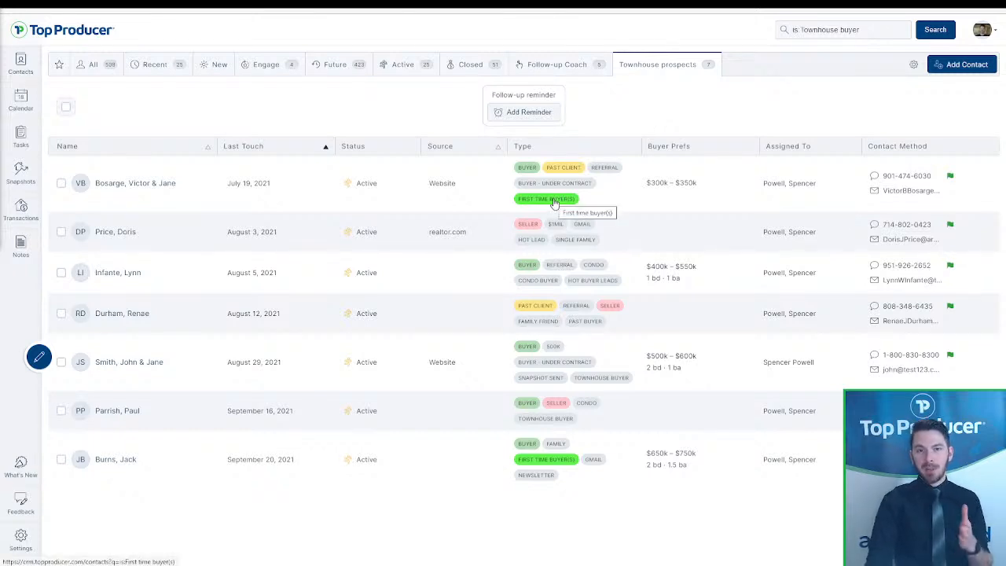
- Visit the Calendar, return to Contacts and briefly preview the first recent contact
click(41, 98)
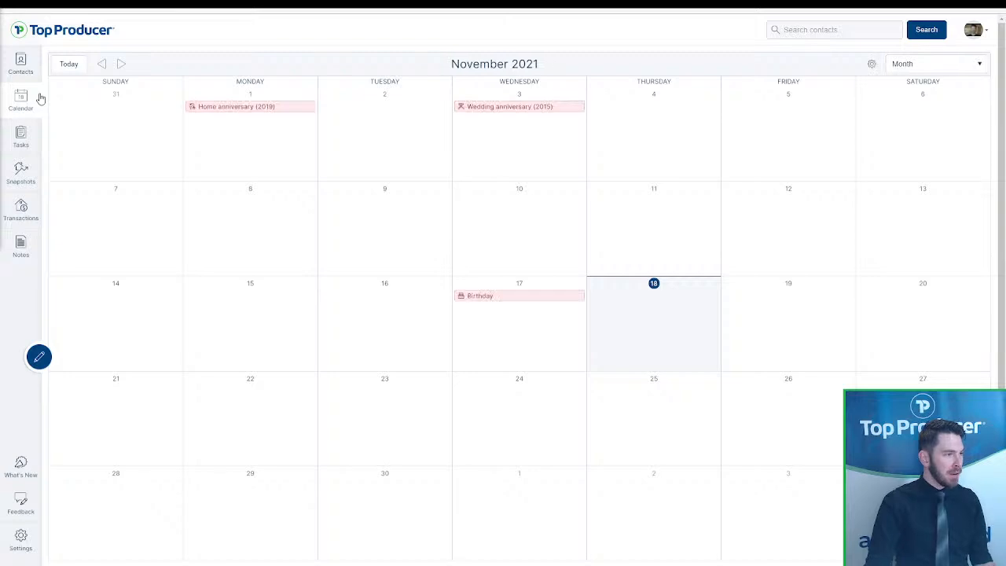
click(31, 69)
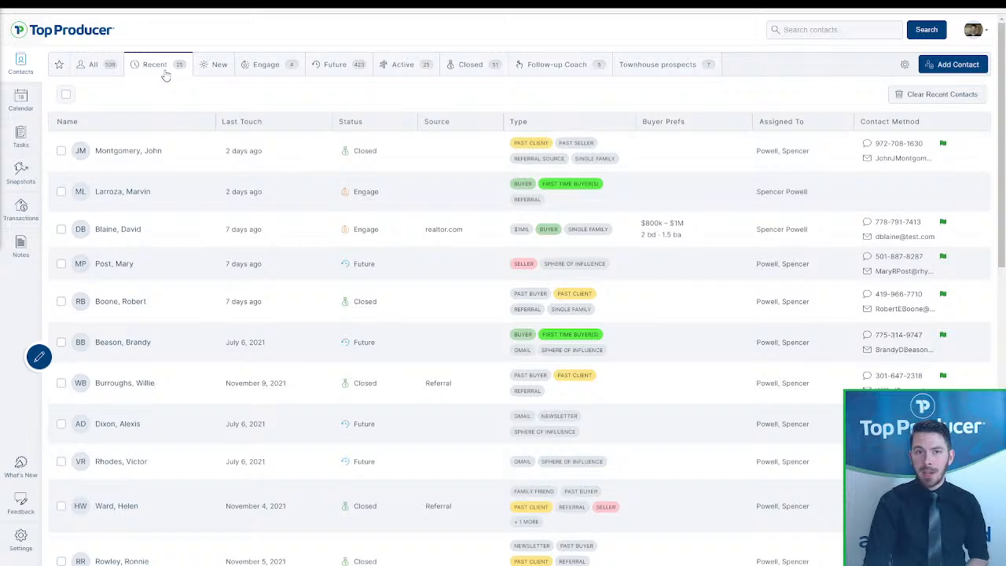
click(165, 157)
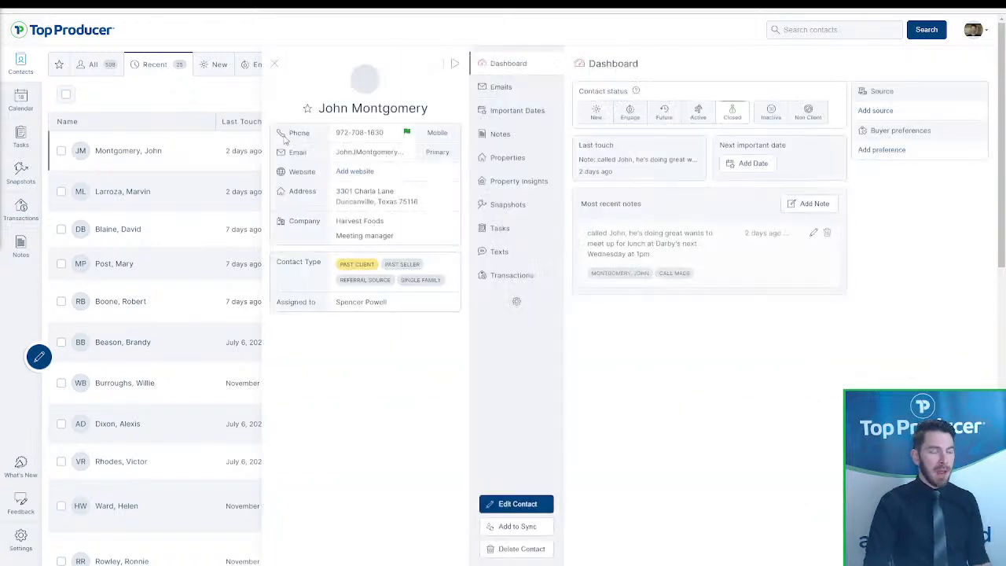
click(273, 64)
- Open the $1MIL Engage buyer's record and view its Important Dates and Notes
click(271, 65)
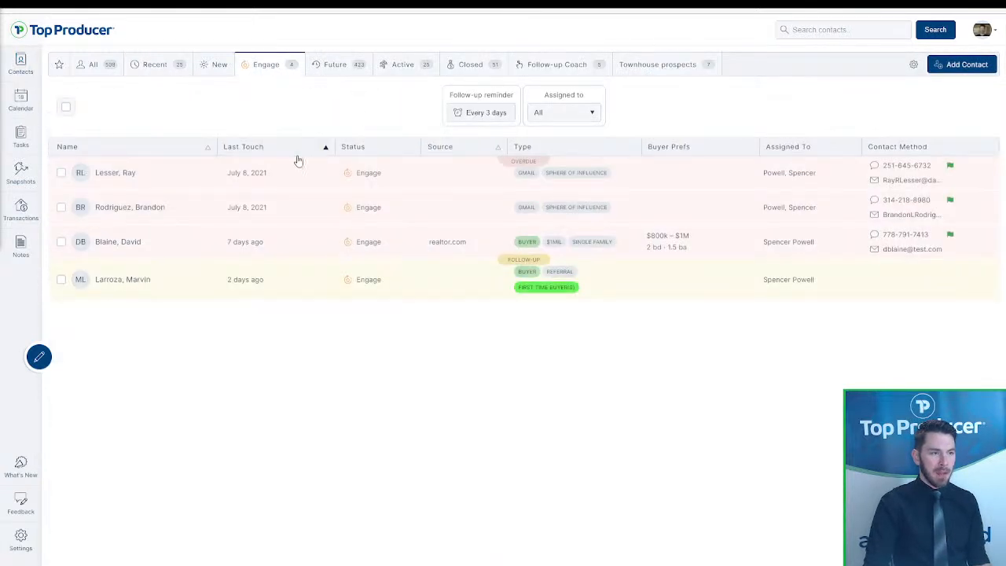
click(139, 249)
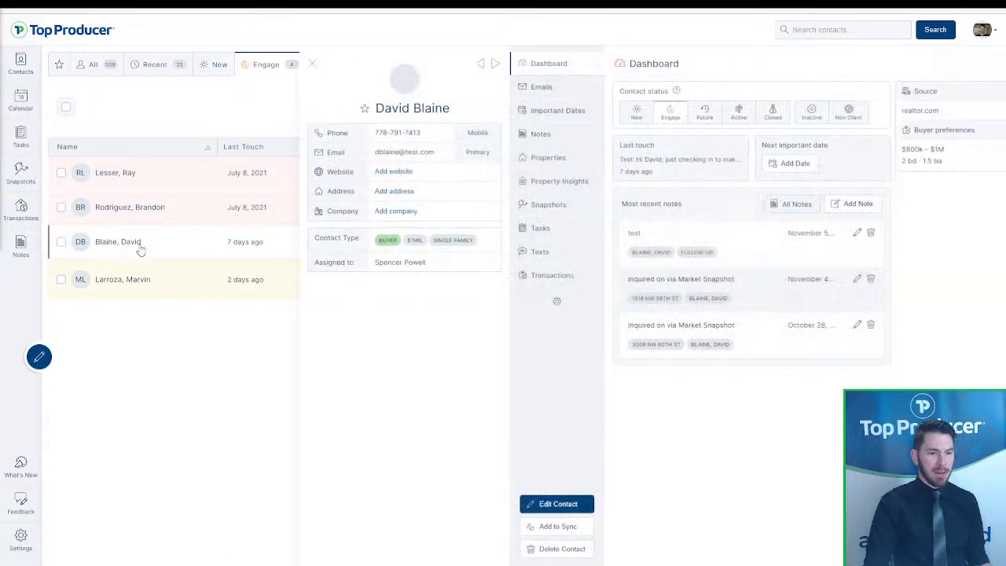
click(523, 111)
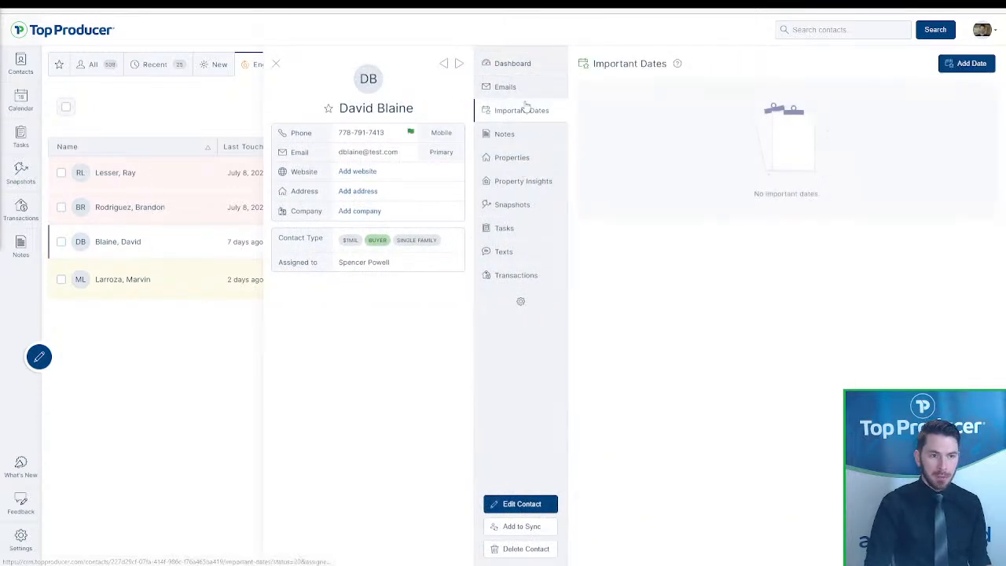
click(504, 133)
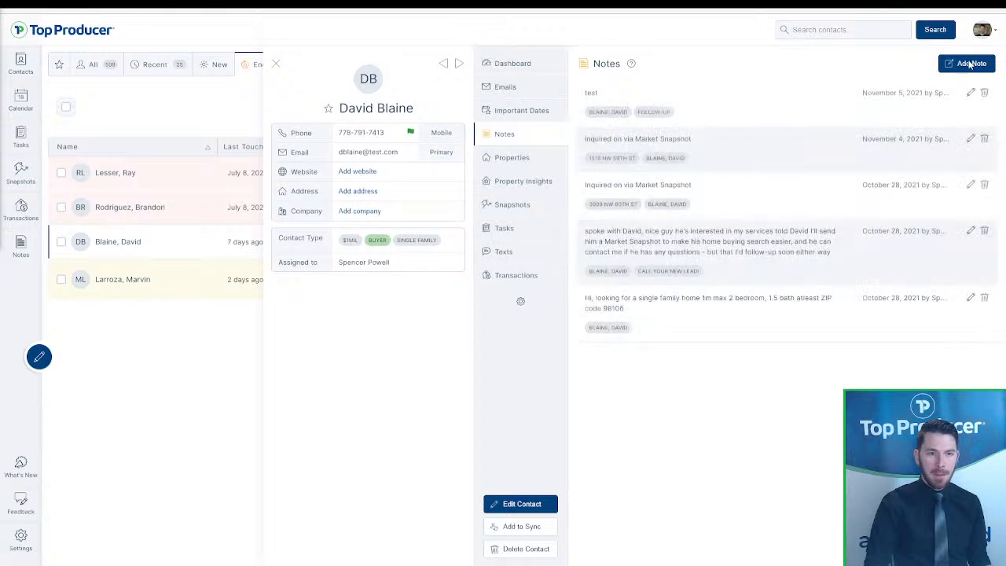
- Save the note 'Need to call back sooon' on the contact, then show the calendar
click(970, 64)
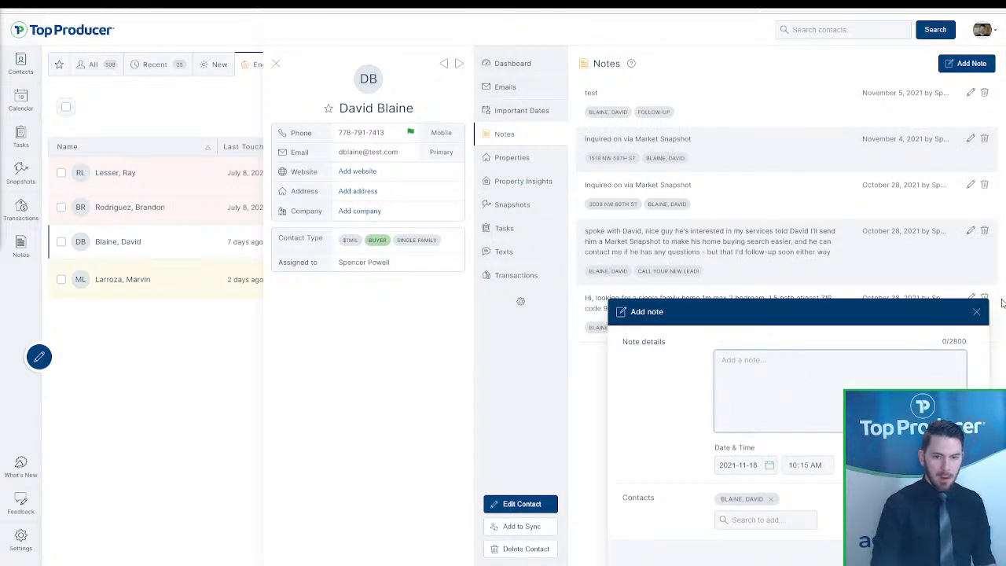
click(978, 313)
click(969, 69)
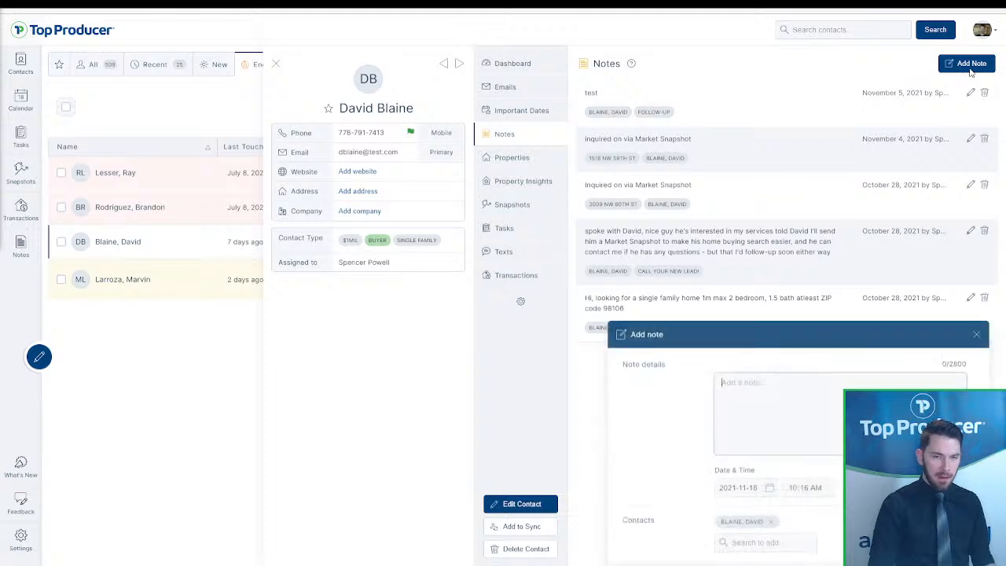
text(Need to call )
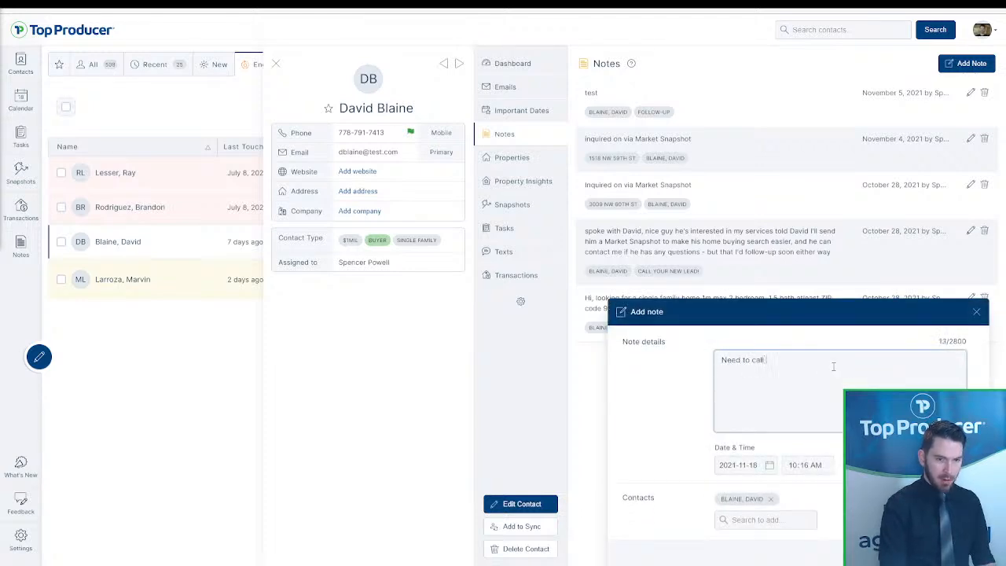
text(back sooon)
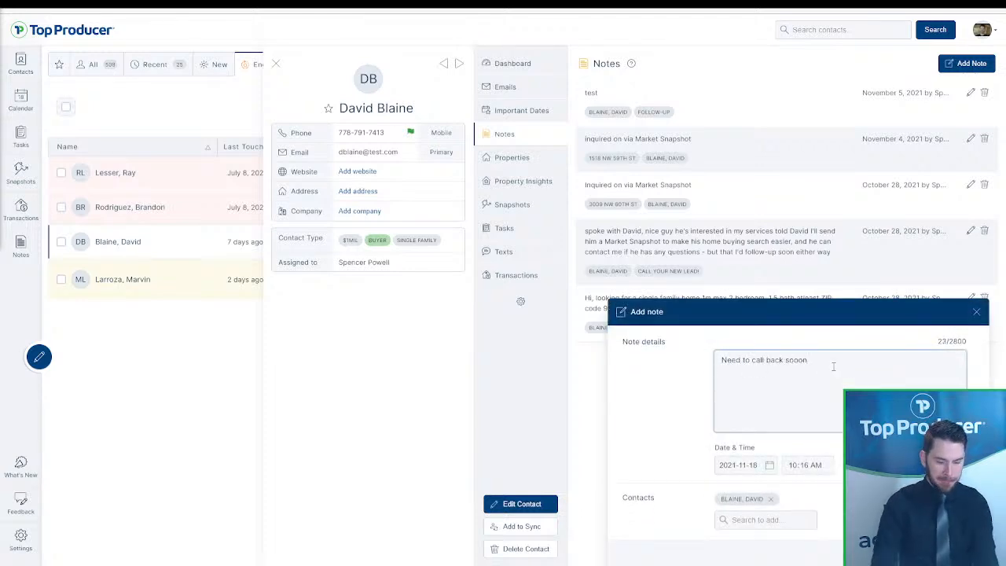
click(944, 555)
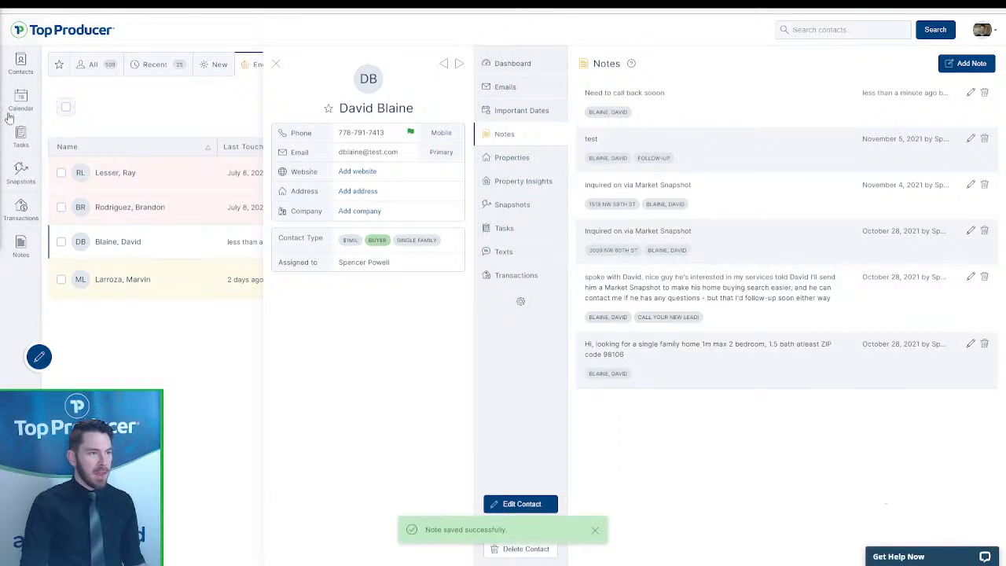
click(21, 101)
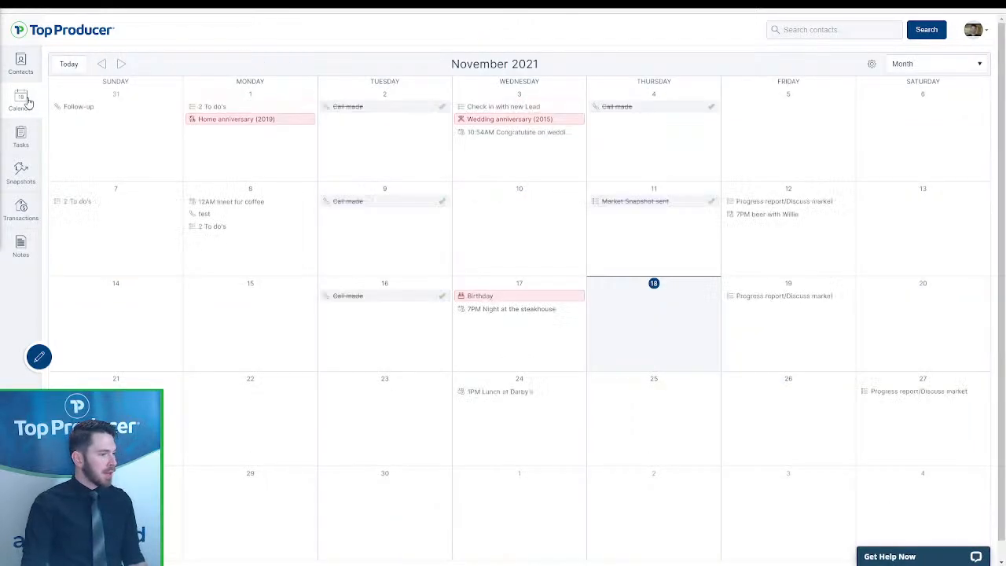
- Look at Tasks and Snapshots, then drag the Recent view after Follow-up Coach
click(17, 137)
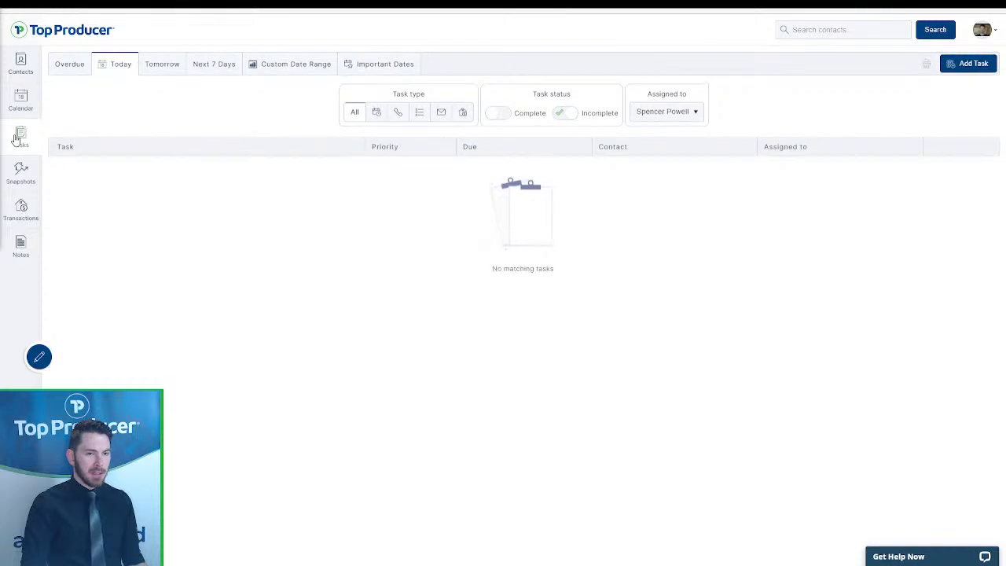
click(21, 171)
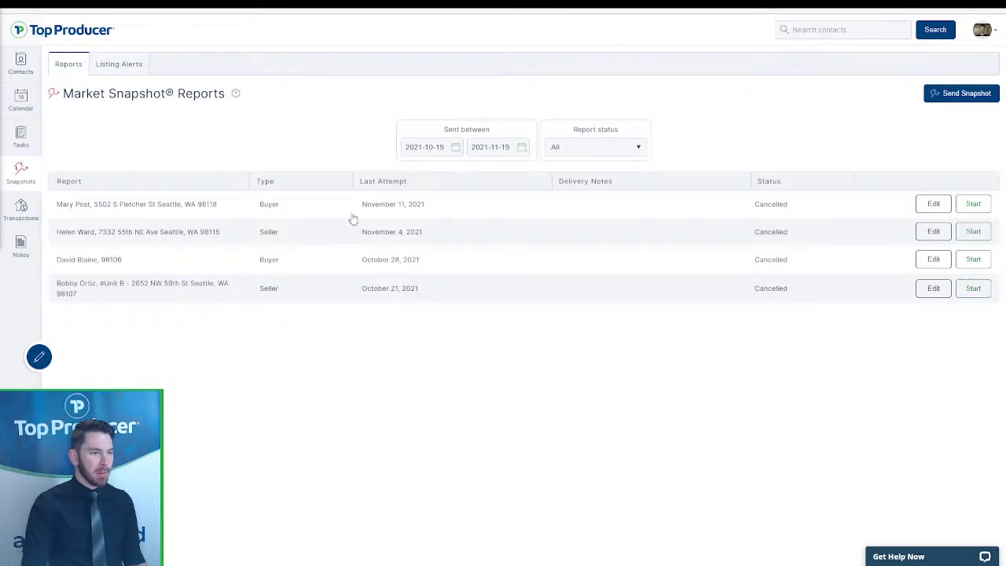
click(22, 69)
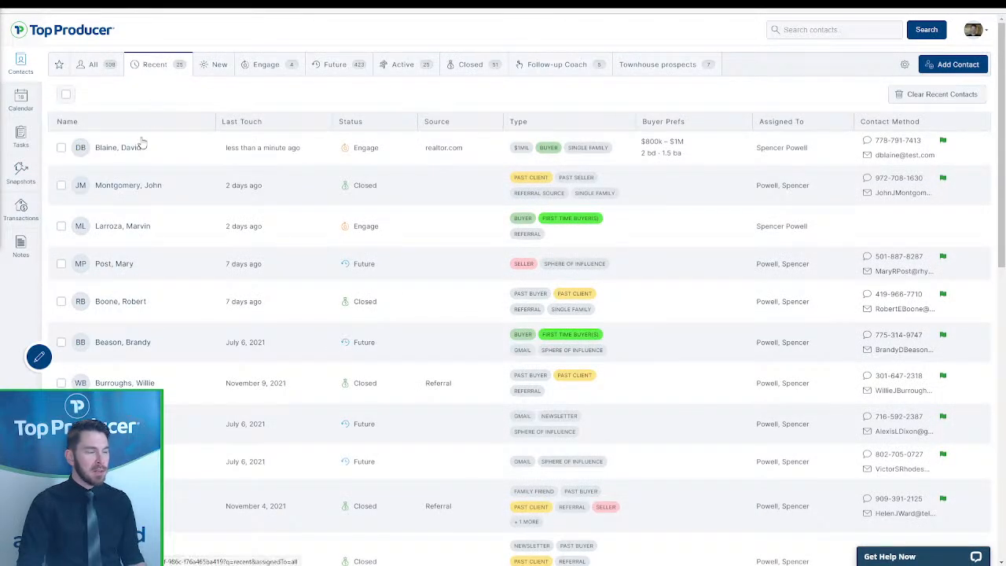
click(165, 160)
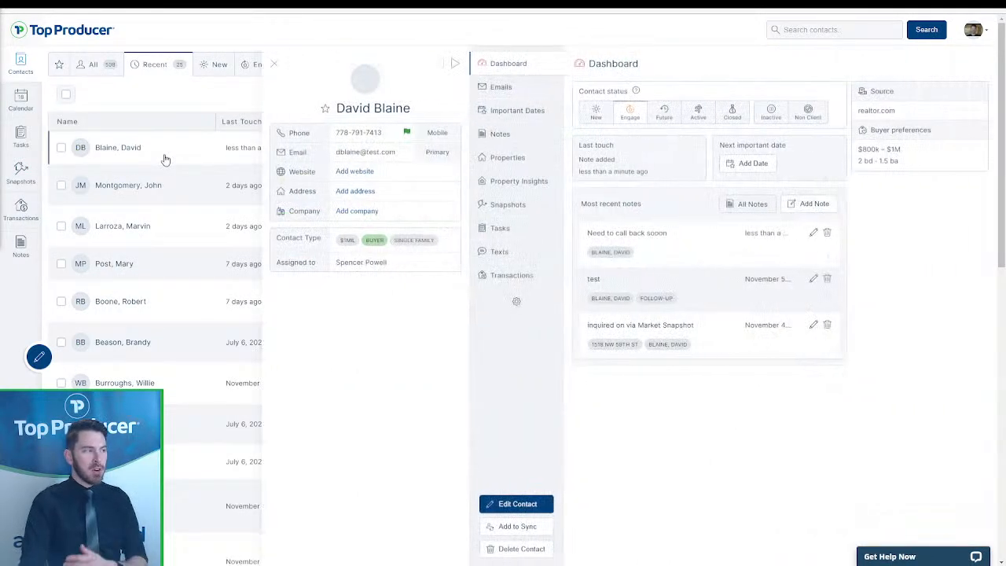
click(272, 66)
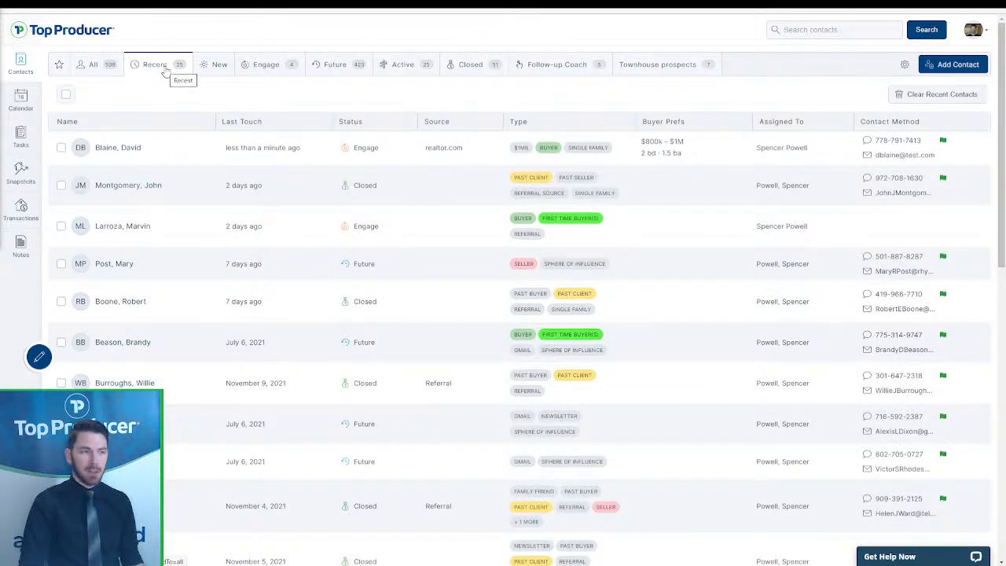
drag(169, 70, 590, 70)
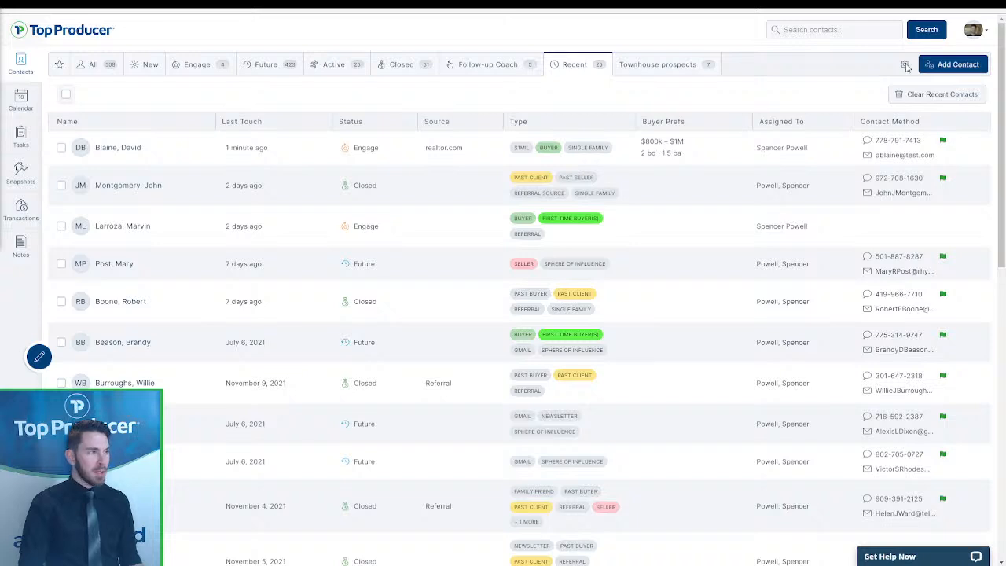
- Set Recent as the default contacts view and drag it back beside All
click(905, 66)
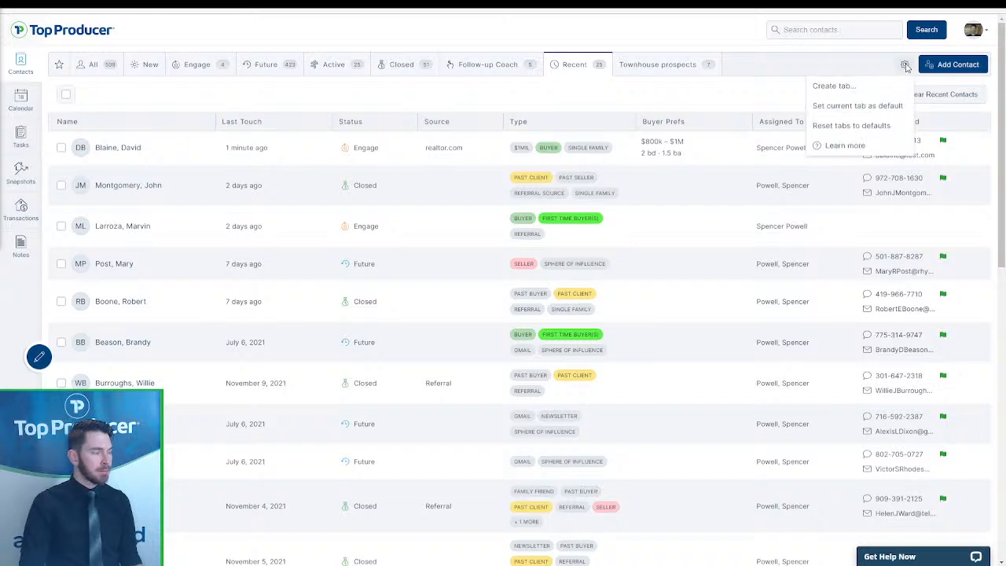
click(874, 107)
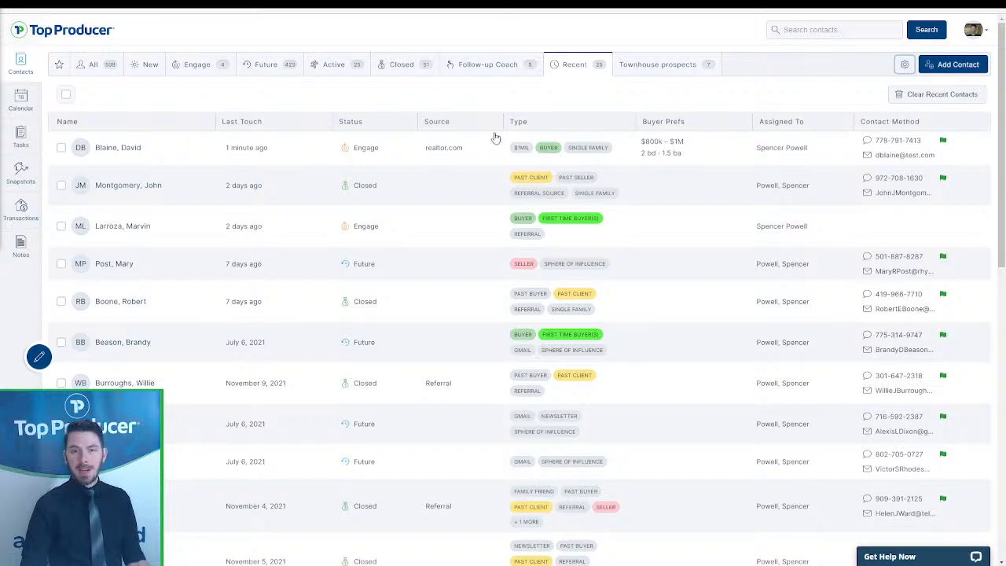
drag(573, 70, 157, 70)
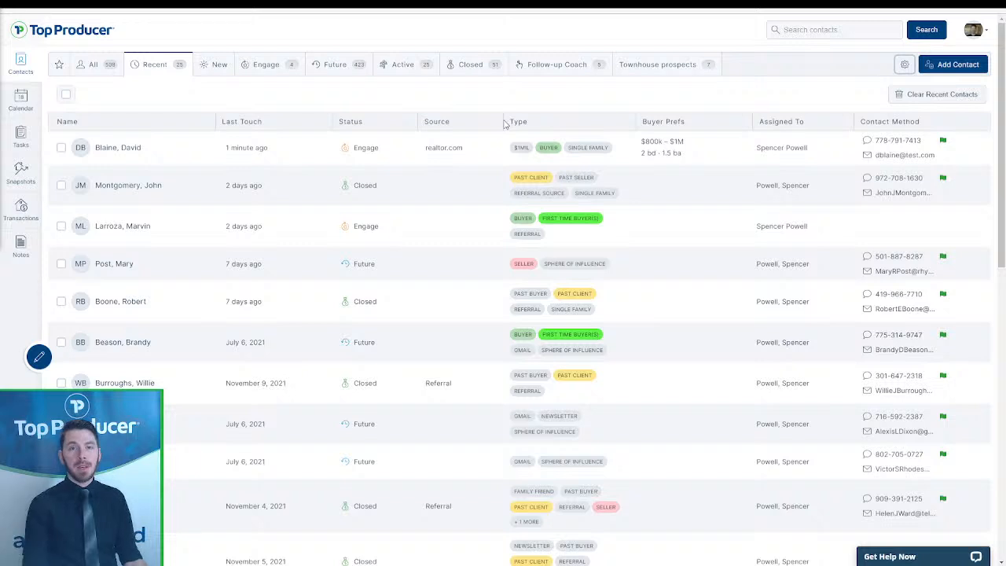
- Switch among the Engage, Future and New views, ending on the empty New view
click(283, 75)
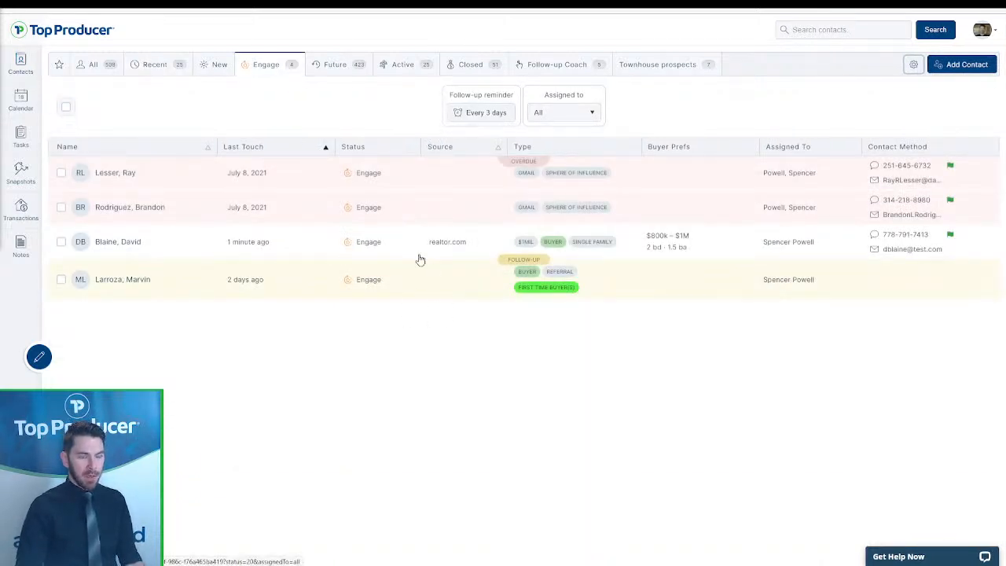
click(340, 68)
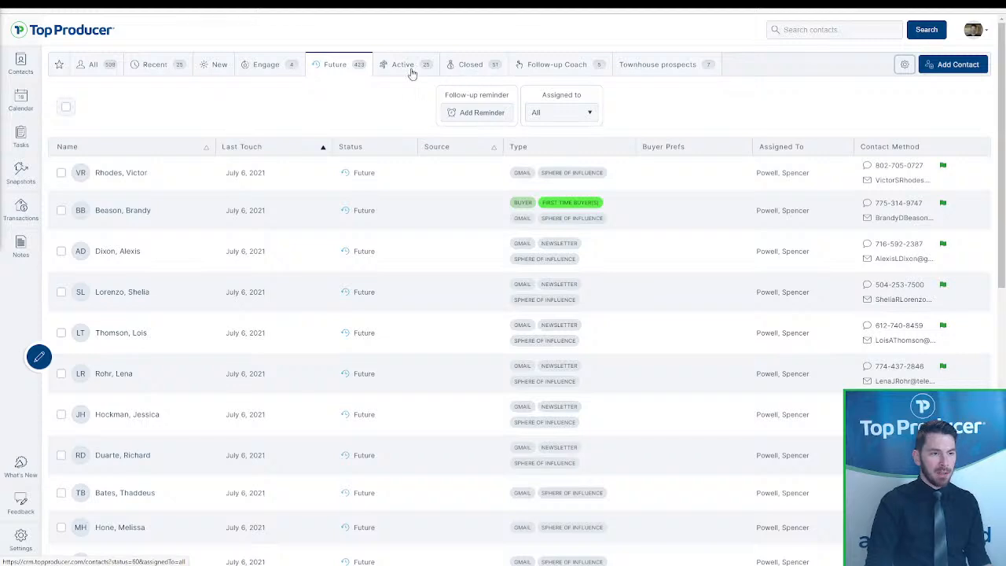
click(209, 69)
click(266, 67)
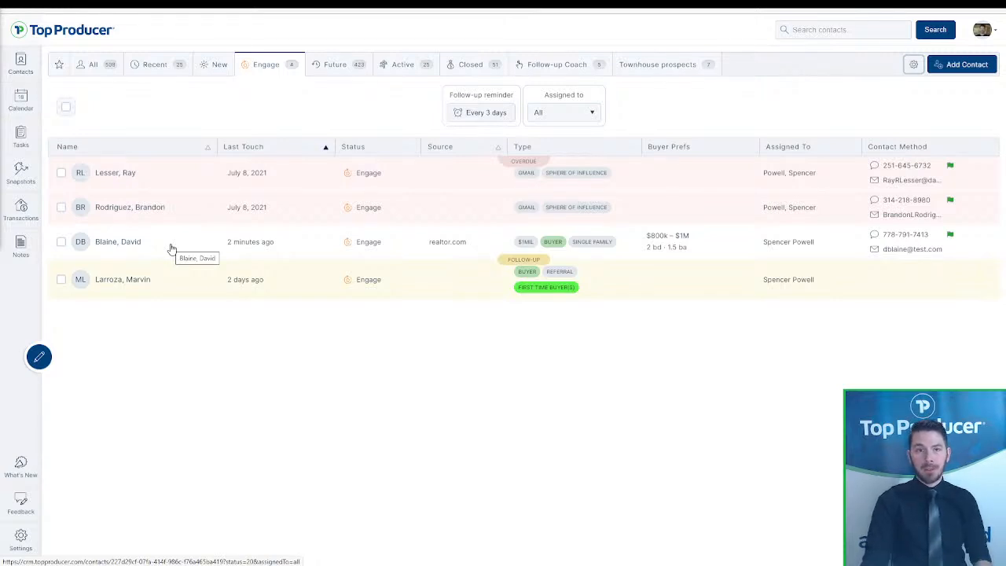
click(218, 66)
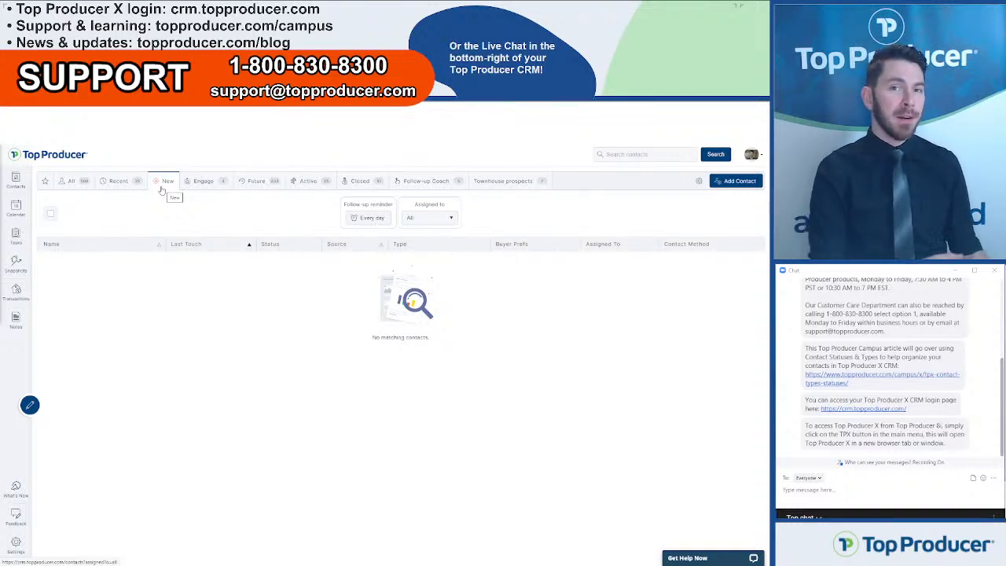
- List the Engage contacts and open the $1MIL buyer's details over the list
click(200, 181)
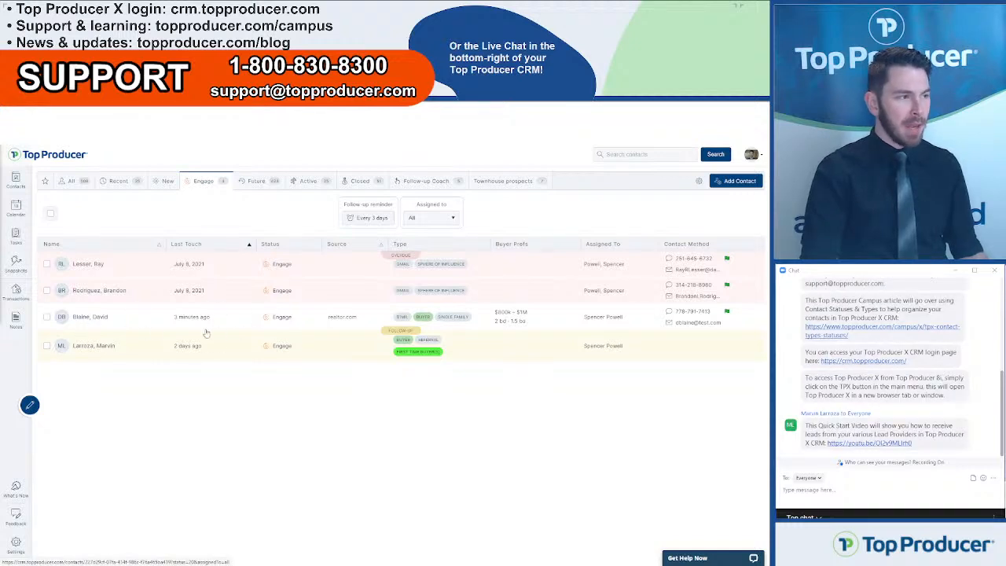
click(125, 321)
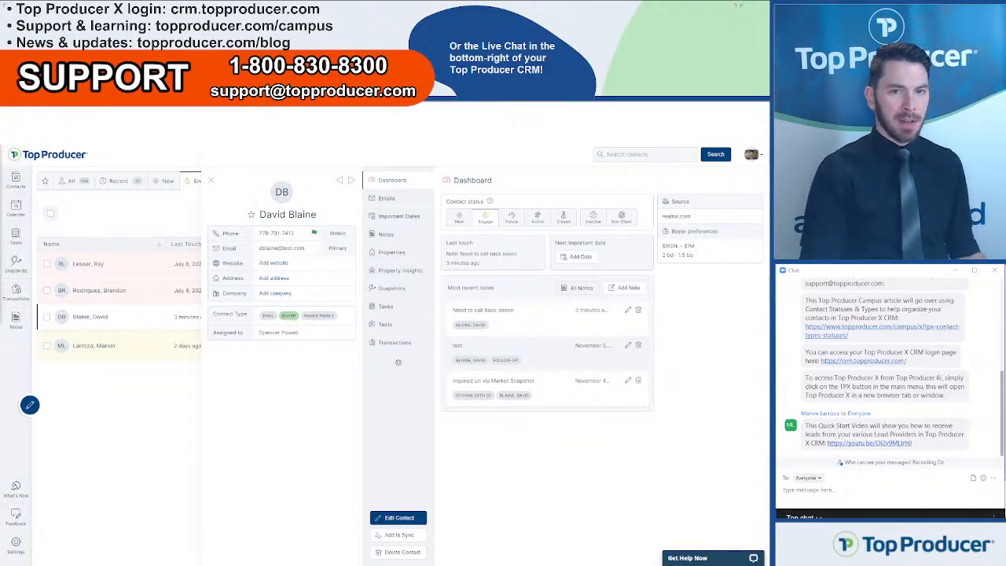
click(759, 119)
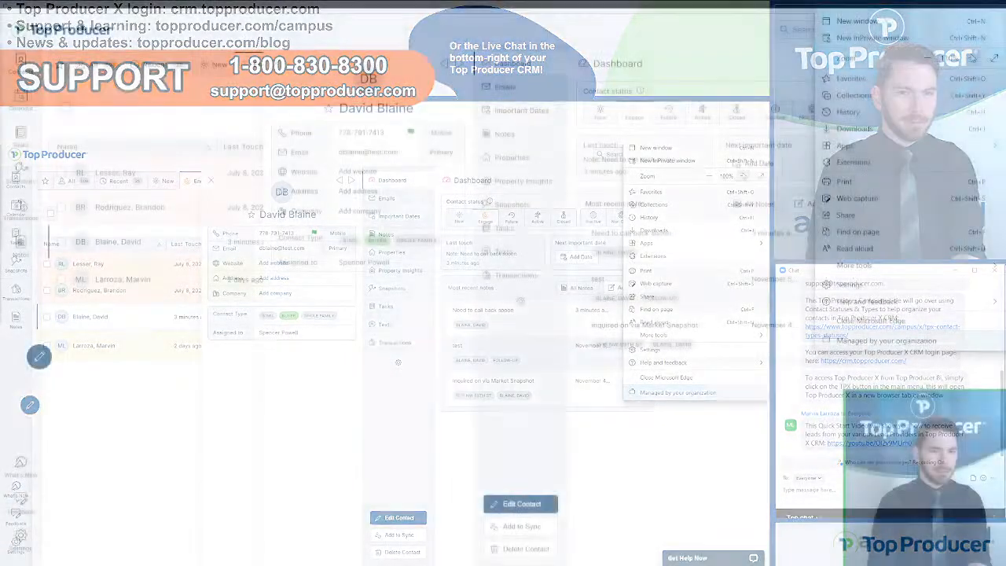
- Zoom the browser to 125% and close the contact panel to see all 4 Engage contacts
click(743, 176)
click(972, 57)
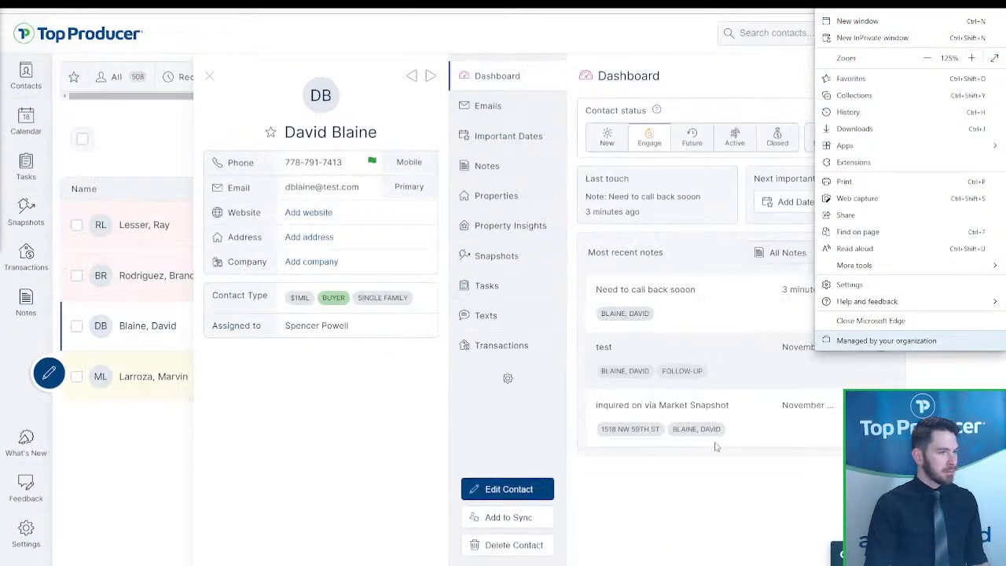
click(691, 518)
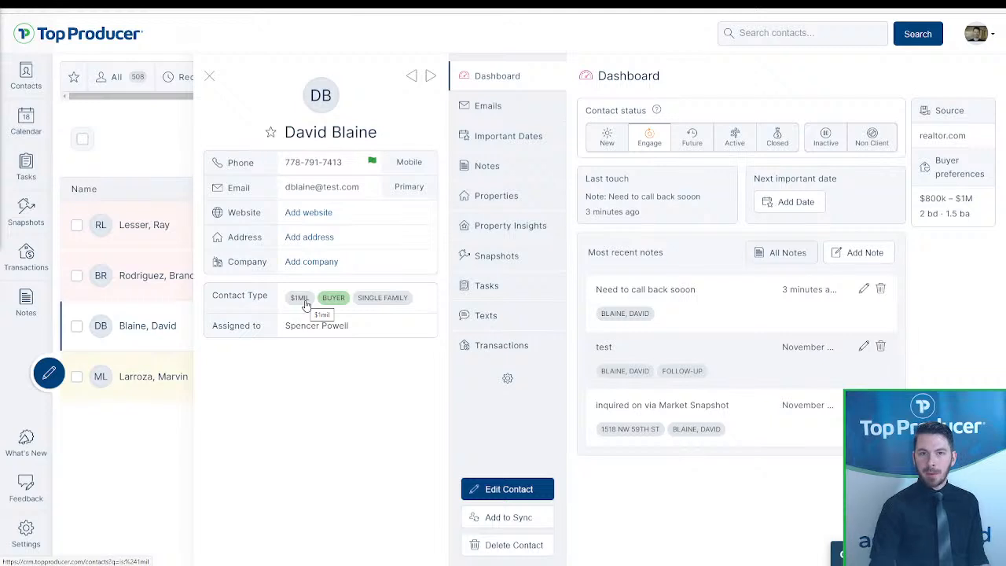
click(210, 80)
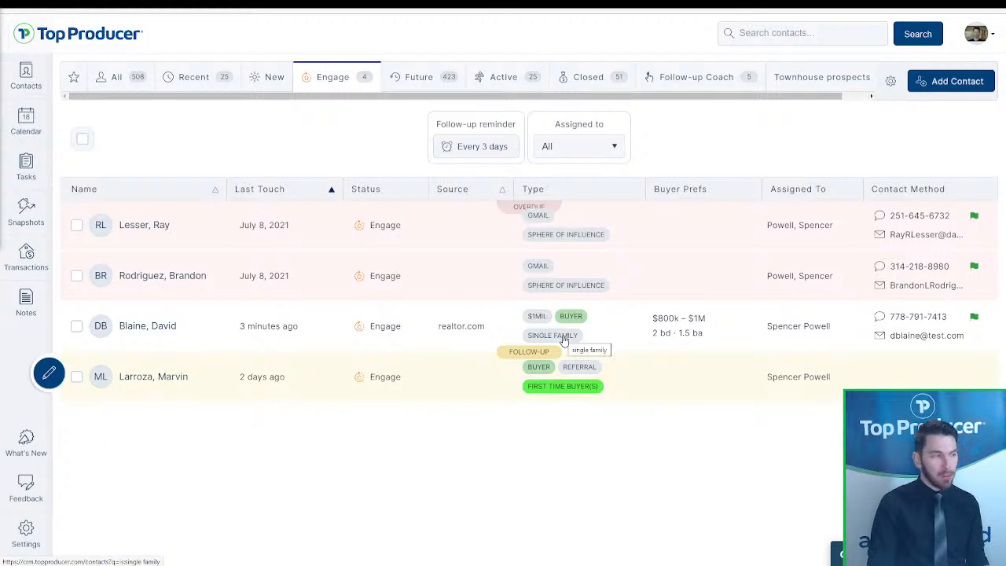
- Reopen the $1MIL buyer contact's dashboard from the Engage list
click(201, 332)
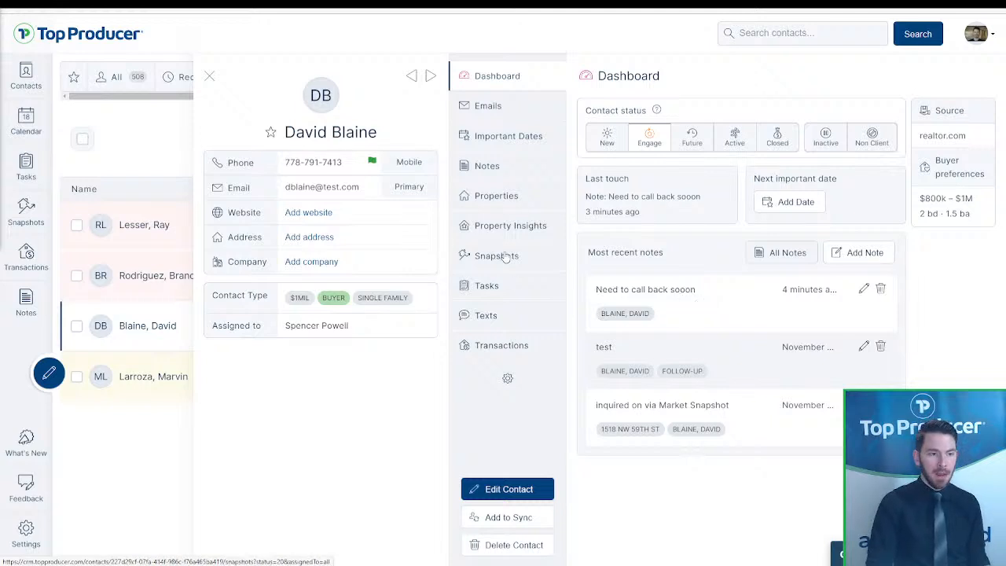
- Review the contact's tasks, including those from the Simple Lead Conversion plan
click(501, 294)
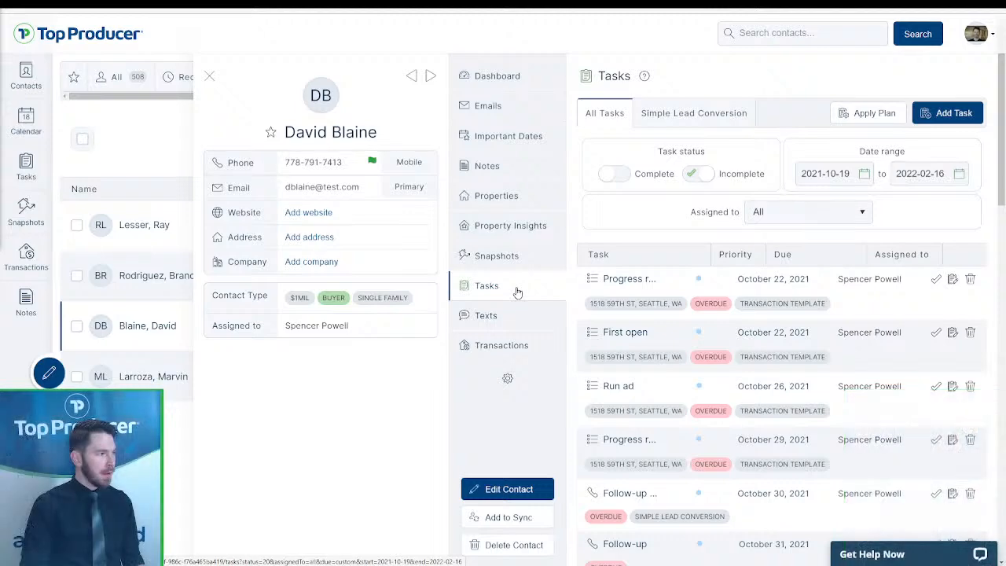
scroll(782, 291, down, 3)
scroll(781, 292, up, 3)
click(694, 113)
click(604, 112)
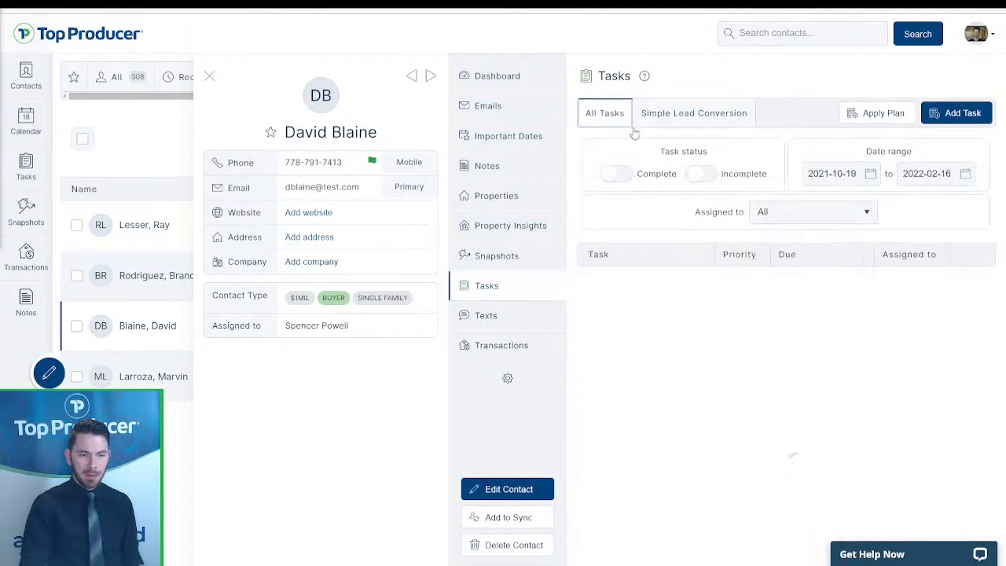
click(522, 347)
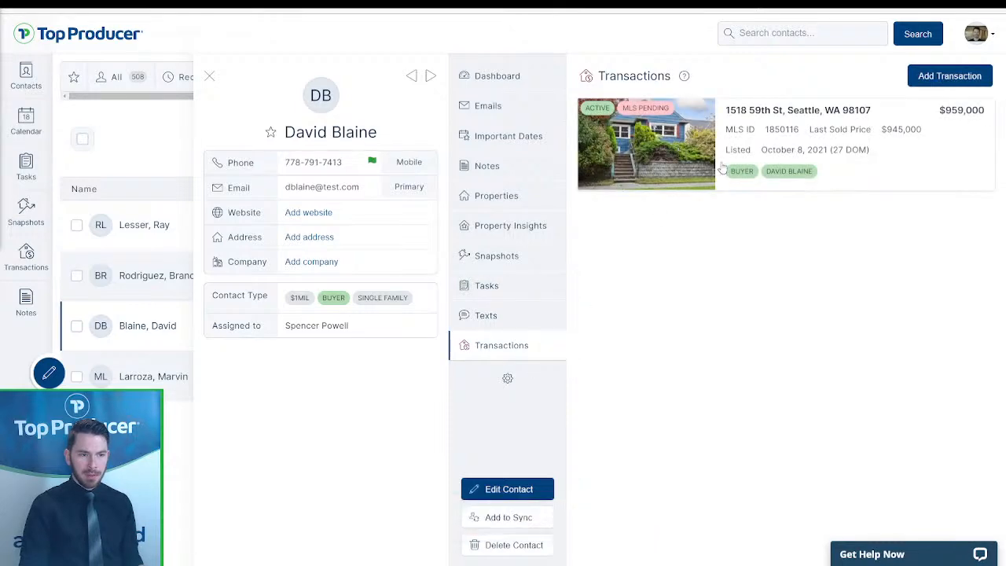
click(837, 142)
click(445, 165)
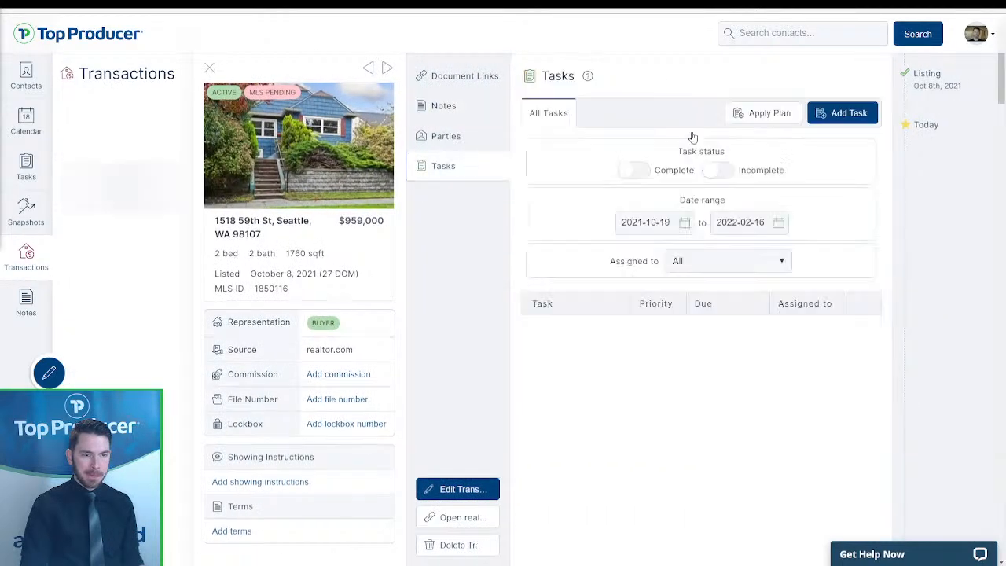
click(649, 116)
click(579, 164)
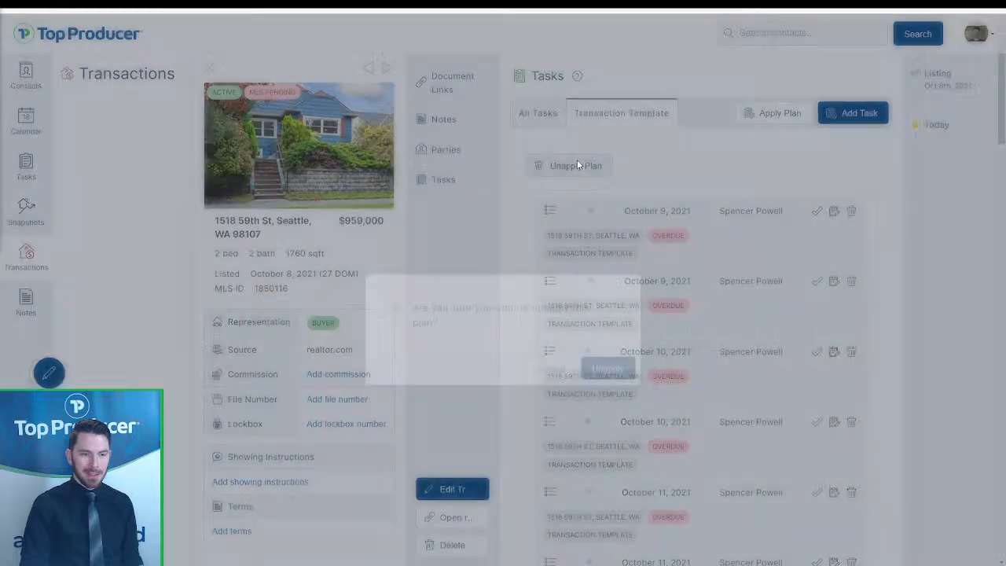
click(621, 329)
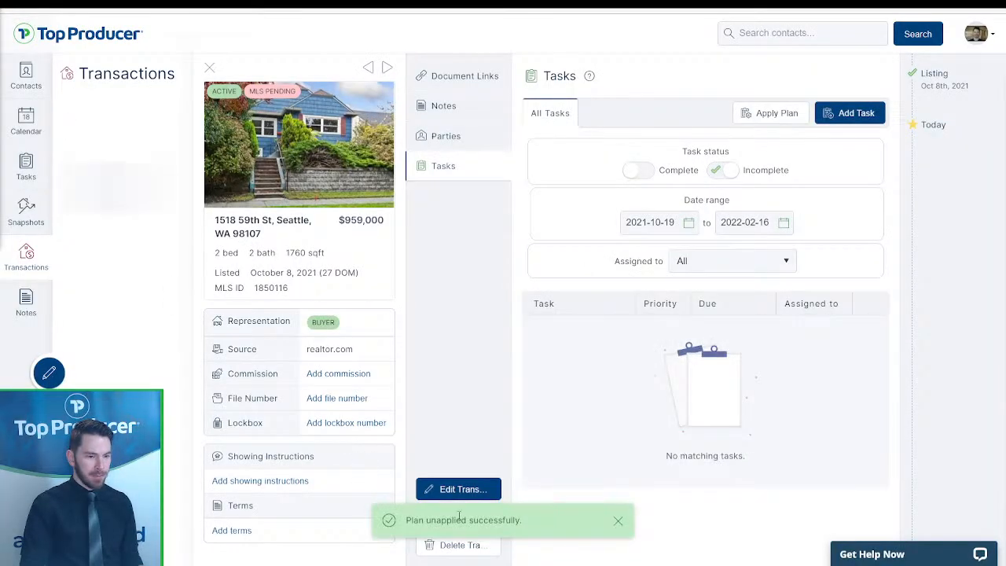
click(471, 547)
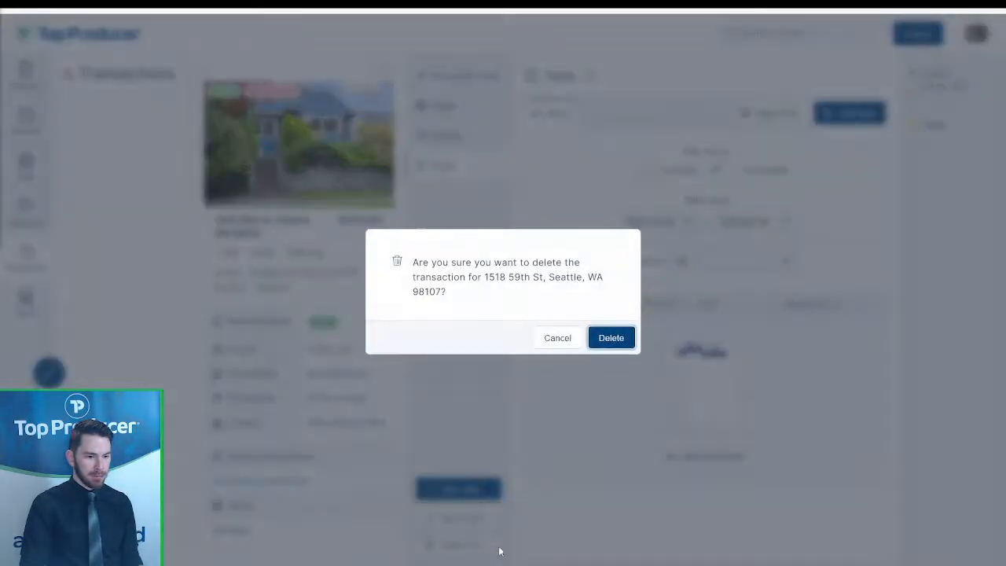
click(612, 336)
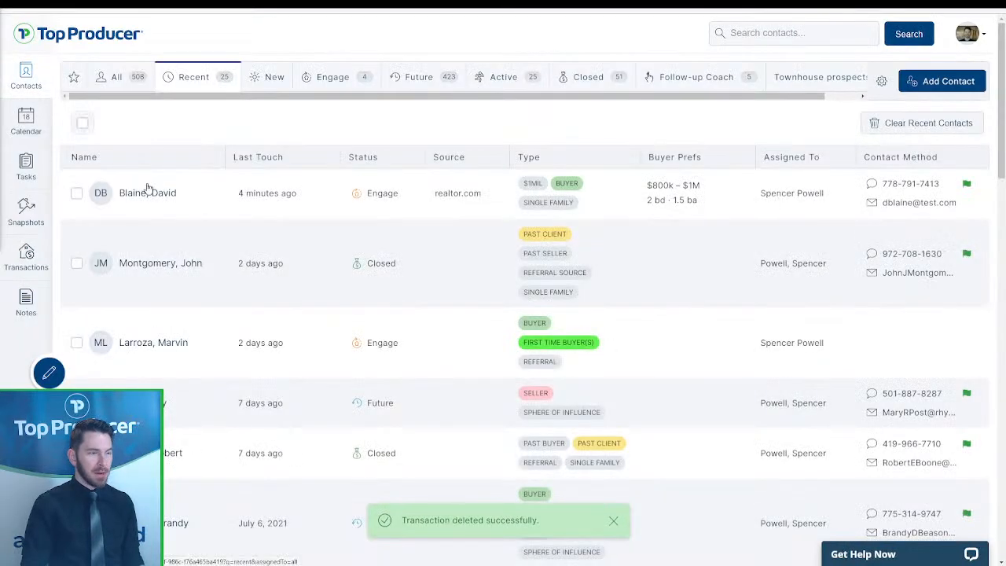
- Reopen the buyer, unapply the Simple Lead Conversion plan, and delete the leftover Follow-up task
click(149, 190)
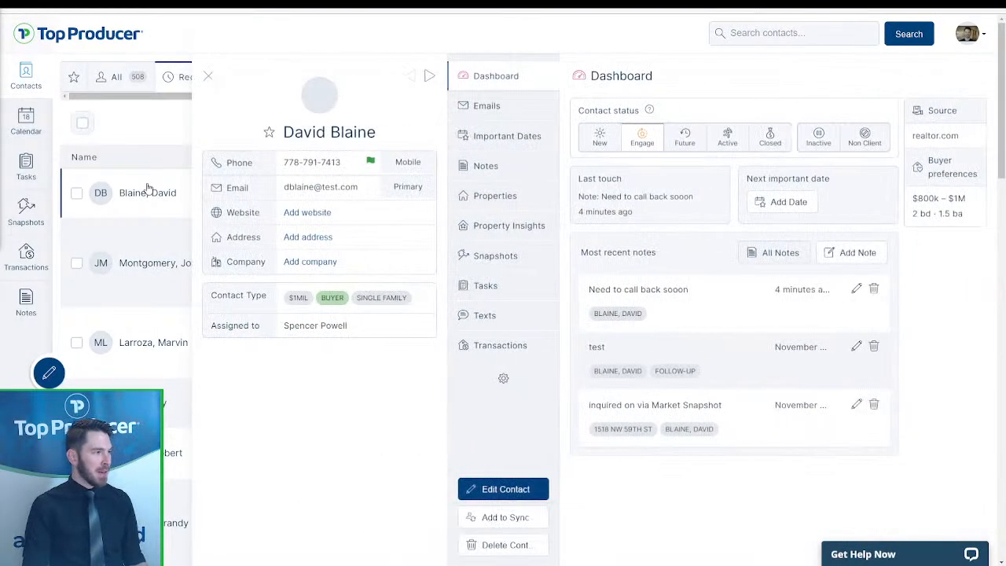
click(484, 284)
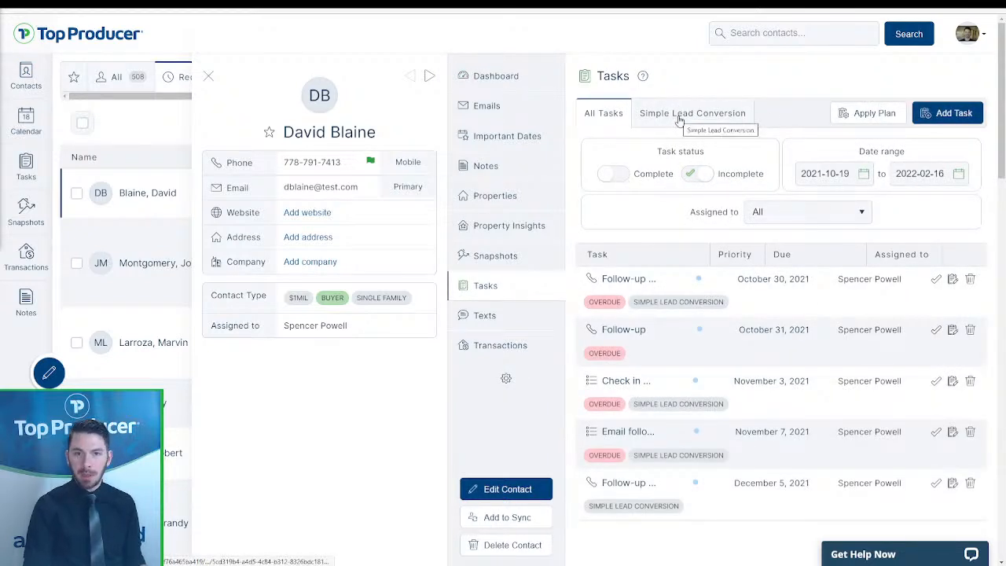
click(698, 113)
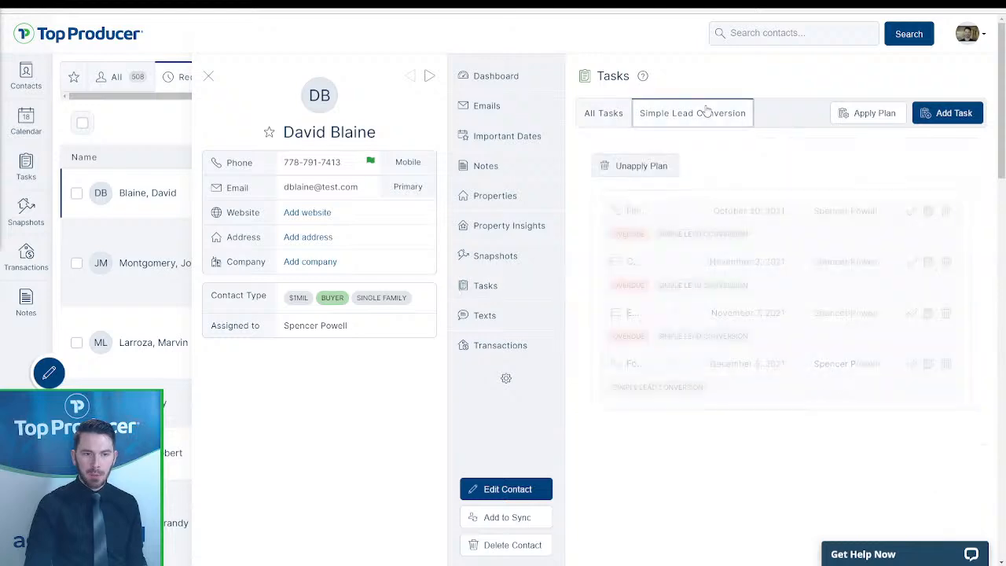
click(664, 166)
click(603, 330)
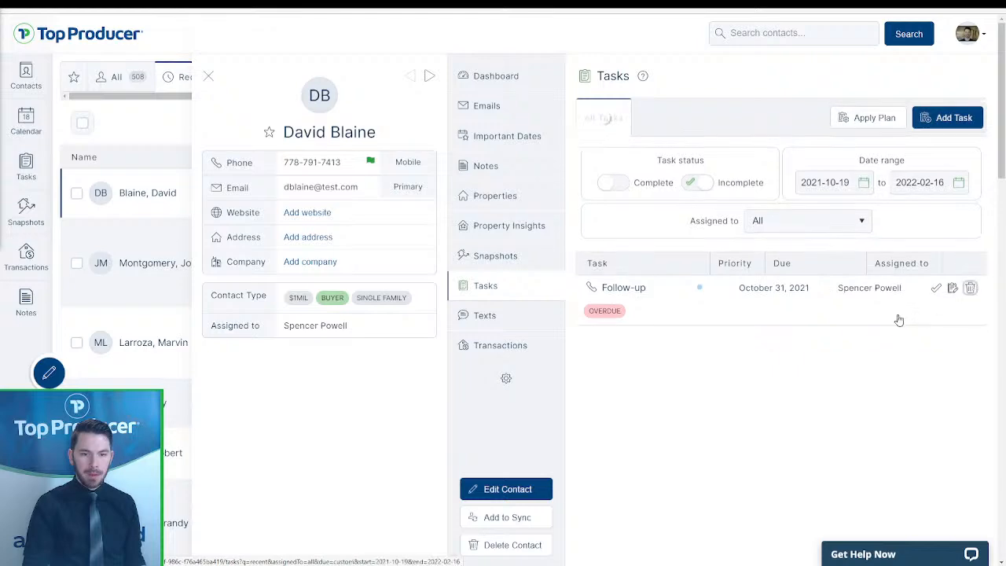
click(970, 287)
click(605, 320)
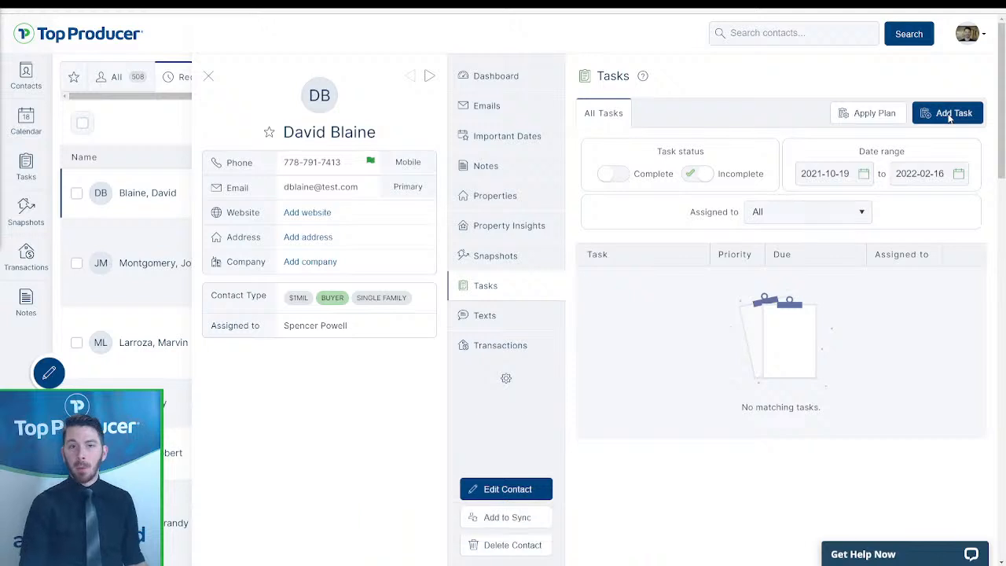
- Start a new task for the contact due November 19, 2021
click(949, 114)
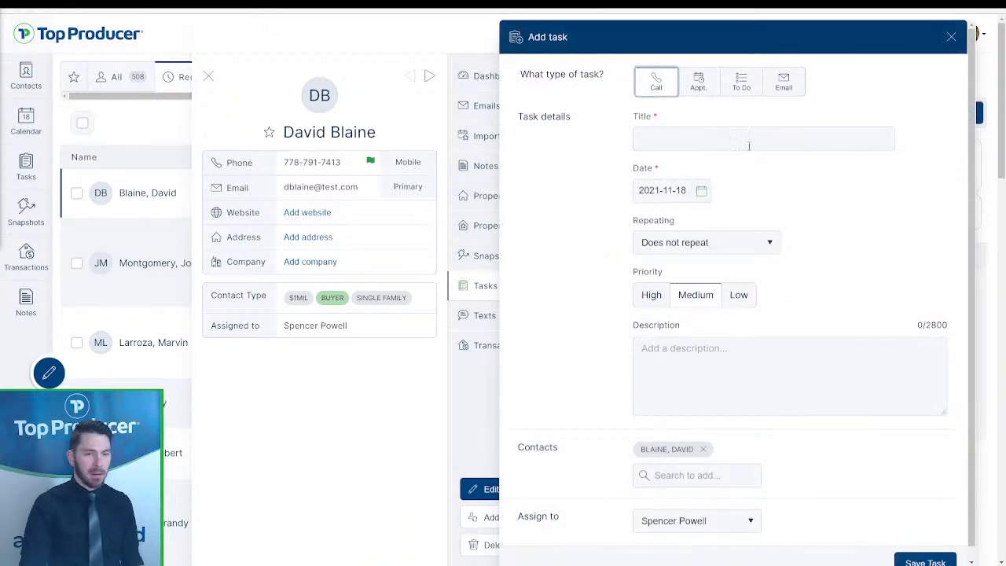
click(655, 134)
text(follow up)
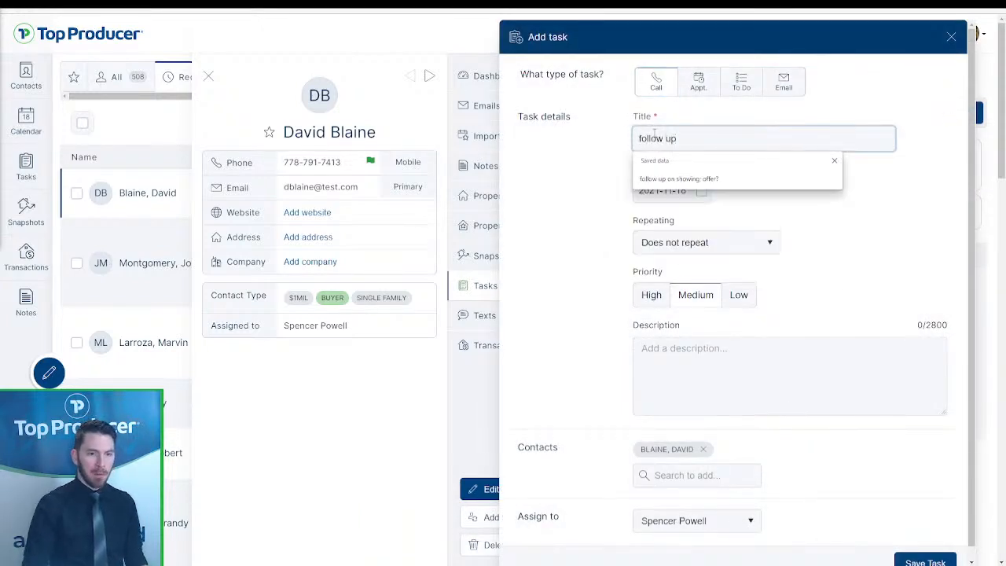
click(524, 166)
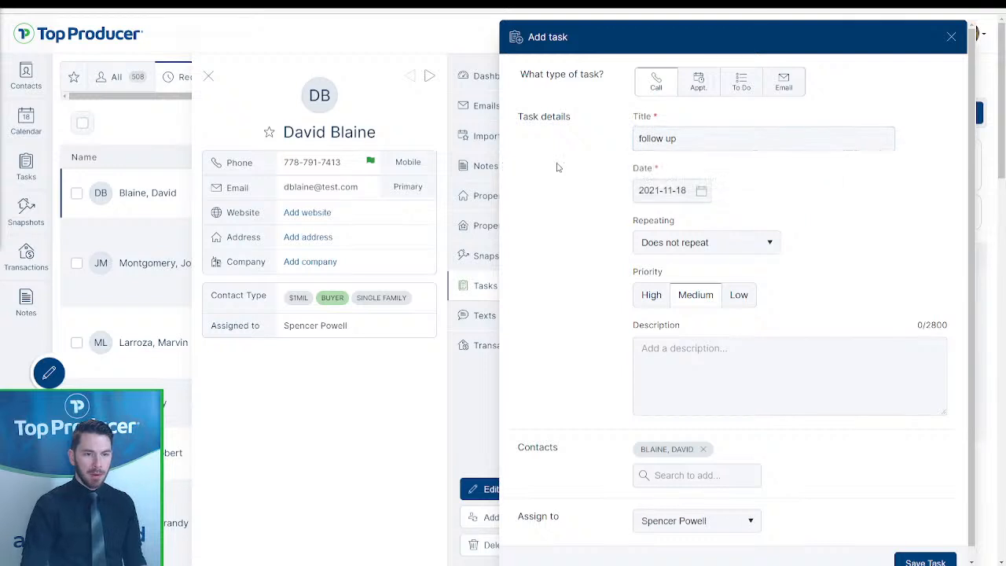
click(701, 191)
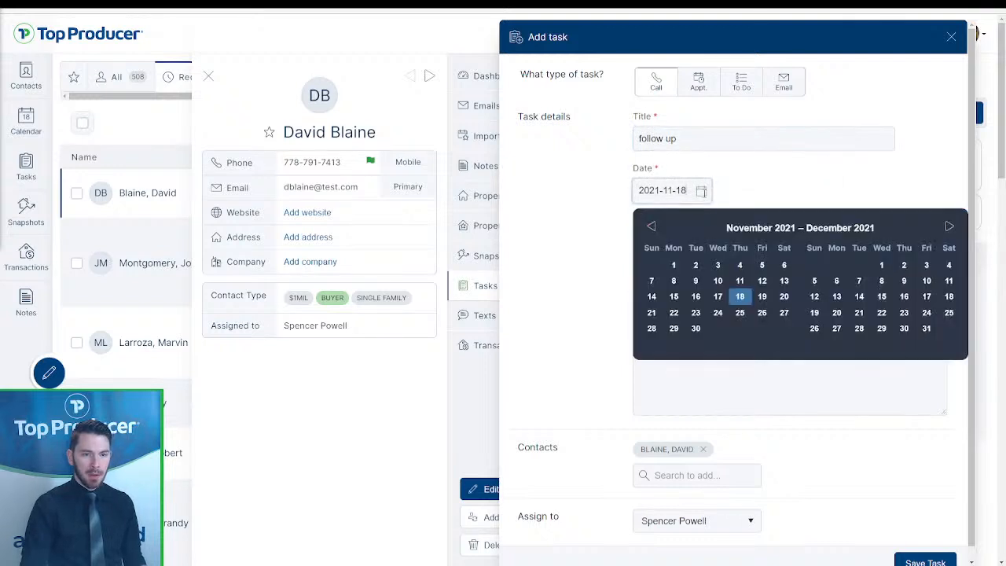
click(762, 297)
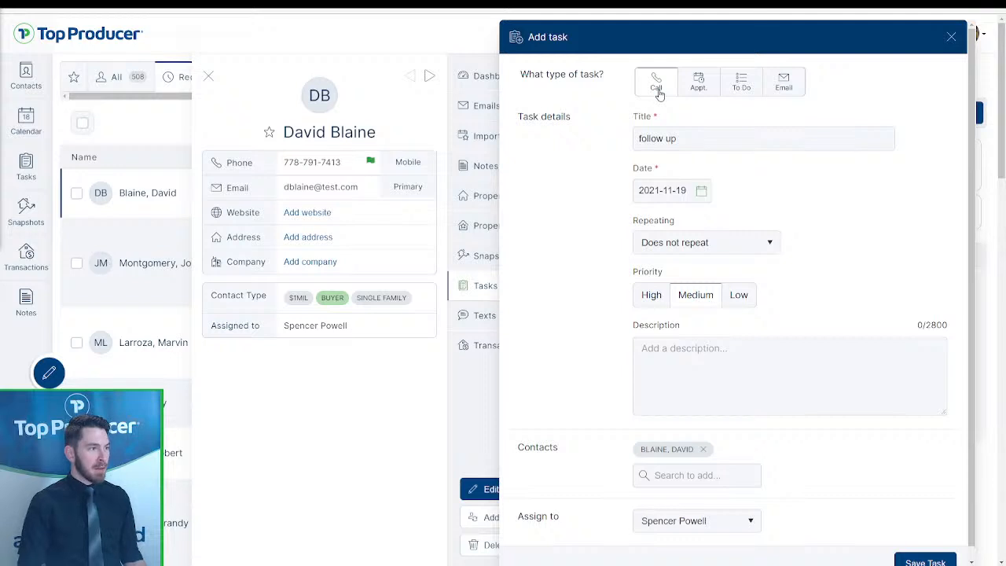
- Keep the task type as Call, title it 'Follow up call', and save it
click(708, 94)
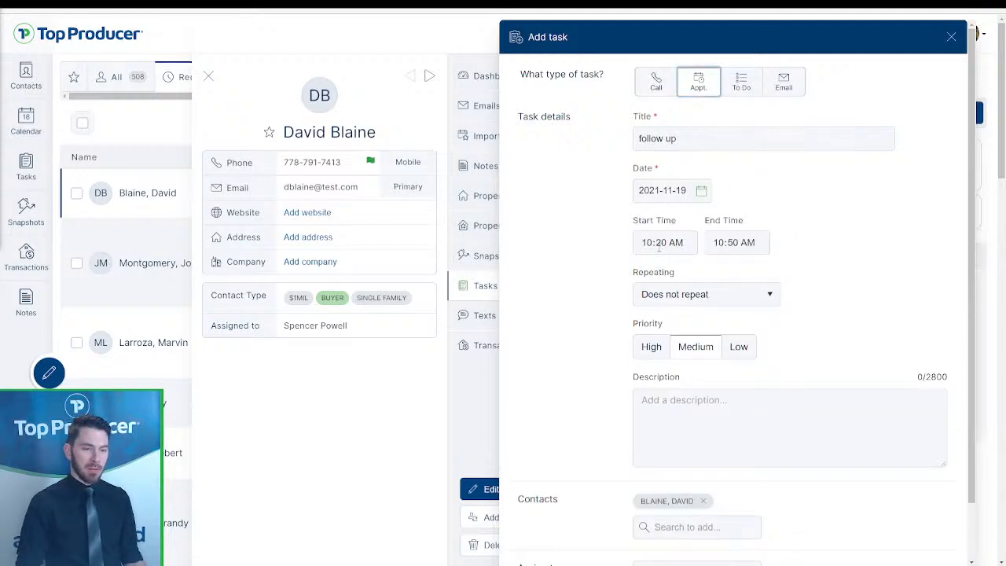
click(741, 85)
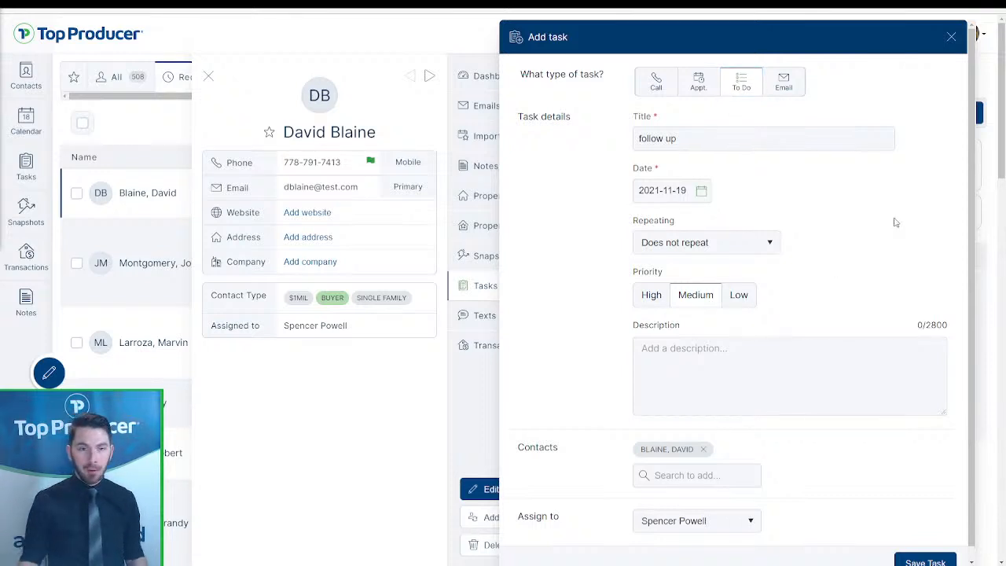
click(783, 75)
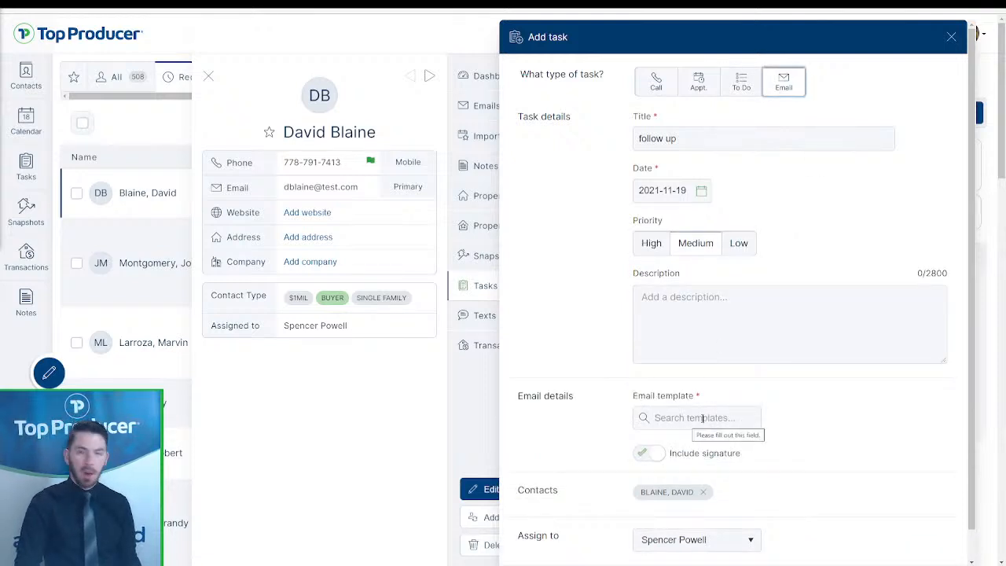
click(672, 79)
drag(717, 133, 617, 140)
text(Follow up call)
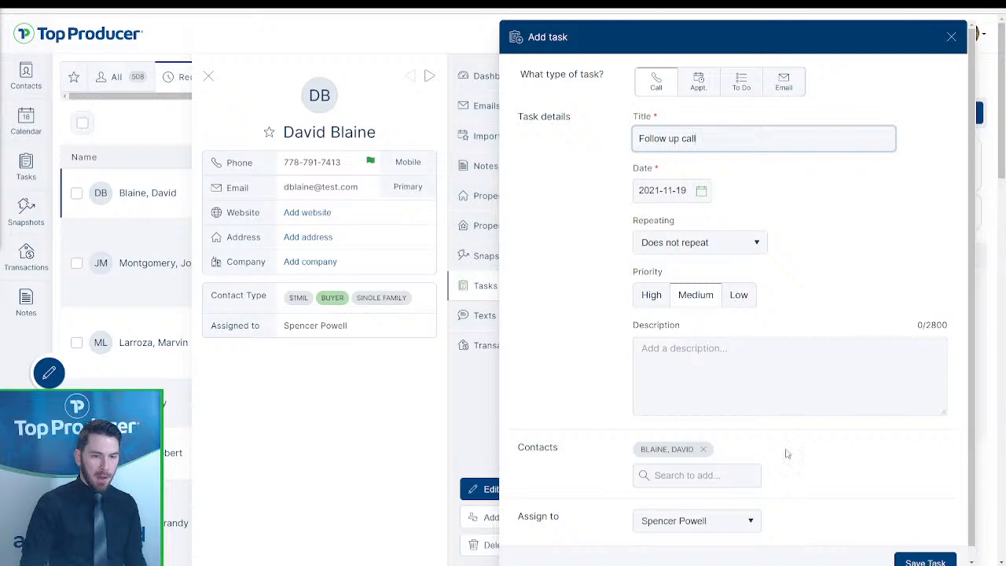
click(924, 561)
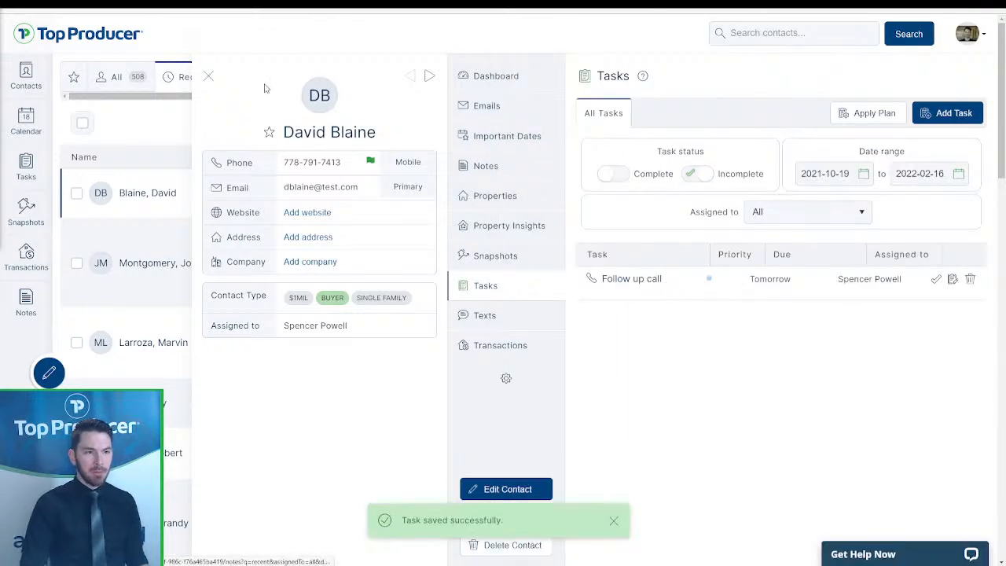
click(512, 77)
drag(573, 192, 694, 209)
click(642, 215)
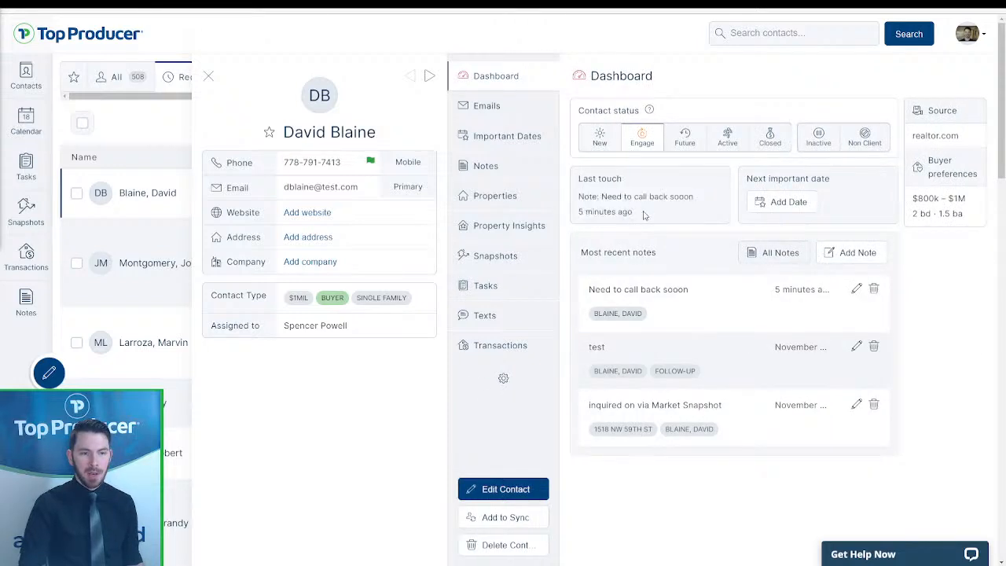
drag(600, 198, 640, 214)
click(639, 215)
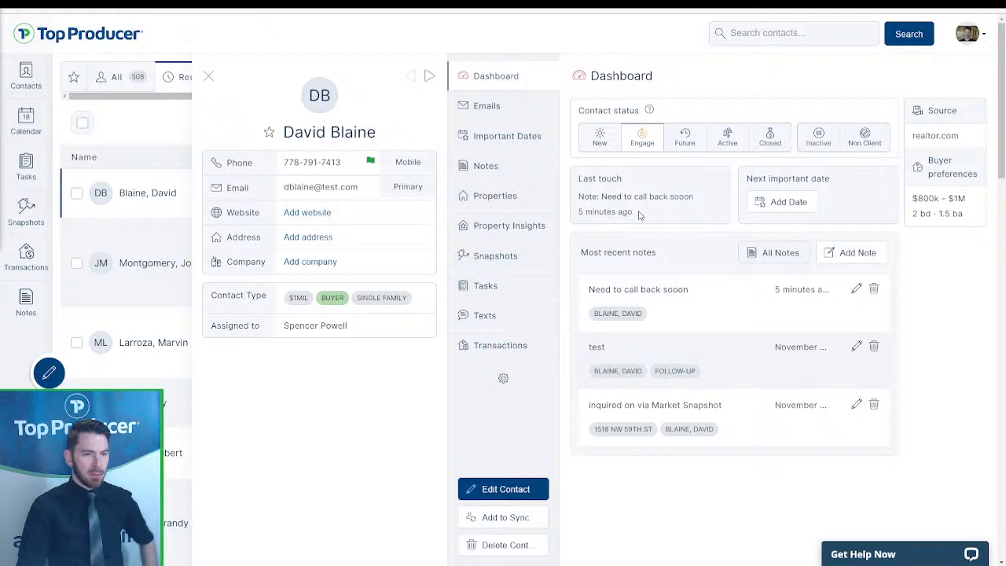
key(F5)
drag(639, 215, 628, 215)
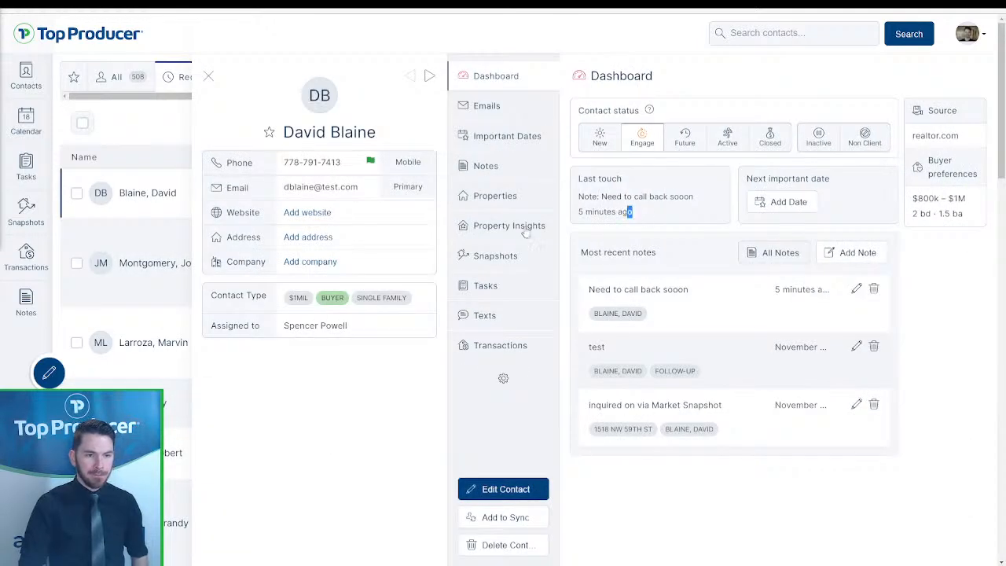
click(506, 288)
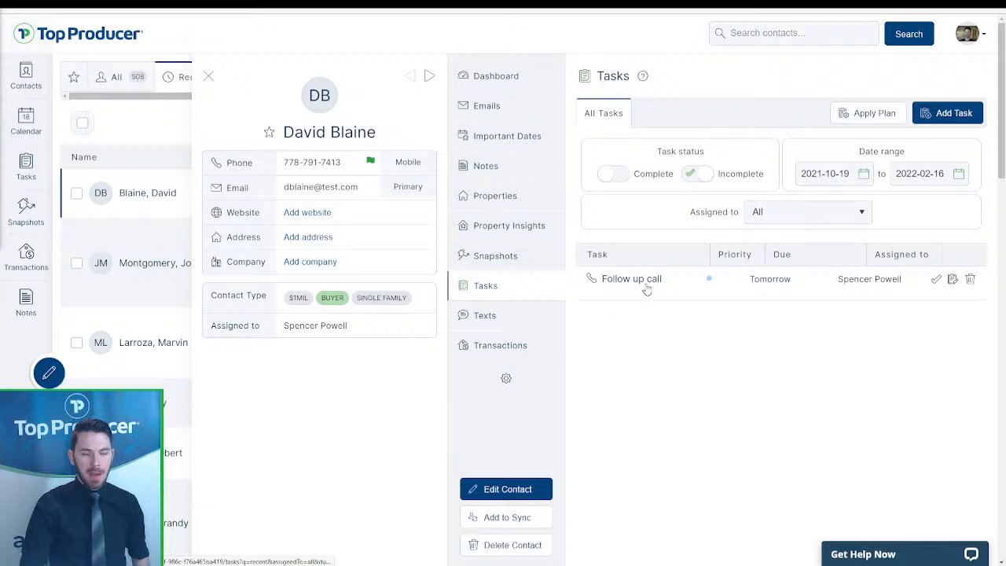
click(760, 279)
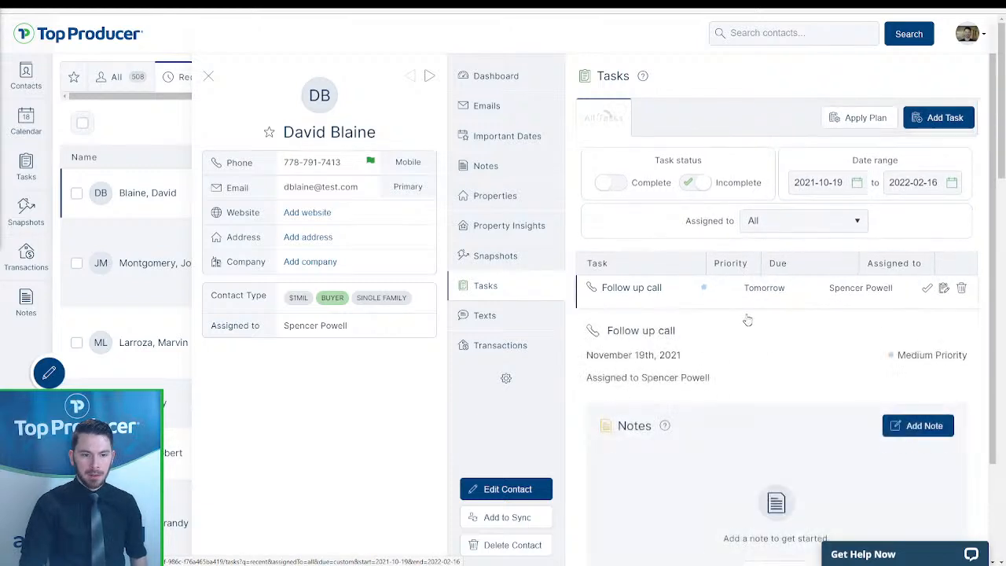
click(471, 76)
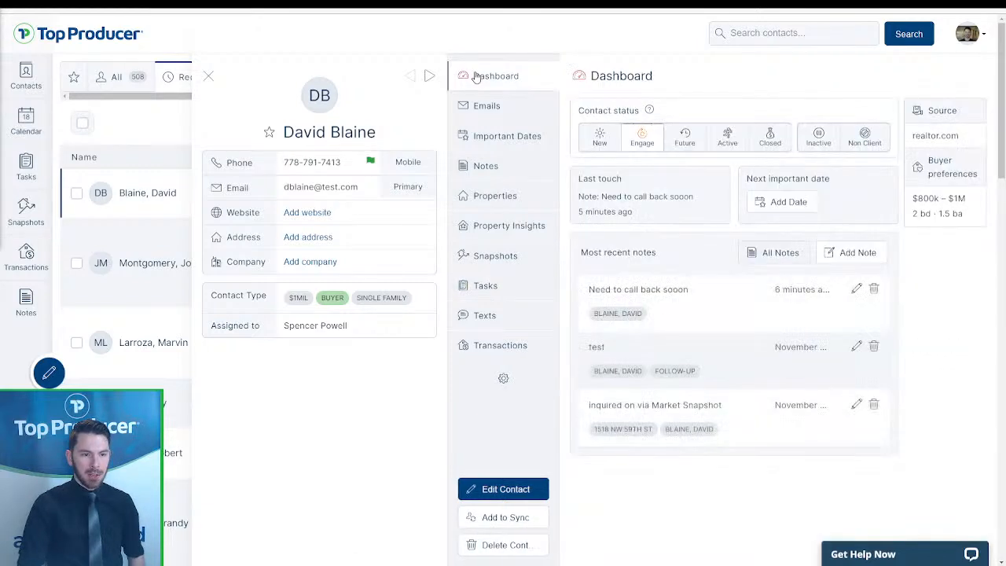
- Check tomorrow's tasks and the Friday 19 follow-up call on the calendar, then return to Contacts
click(25, 168)
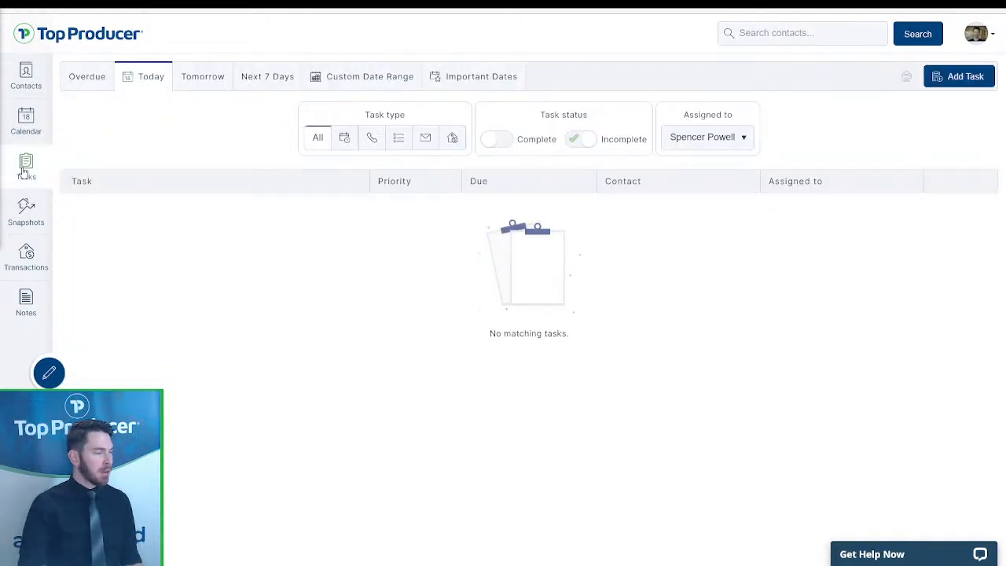
click(220, 77)
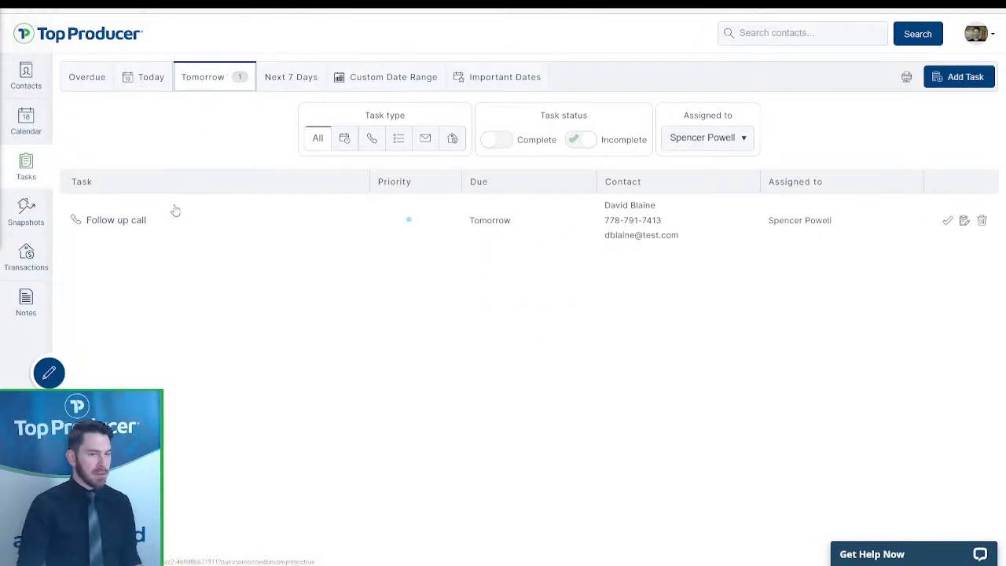
click(17, 123)
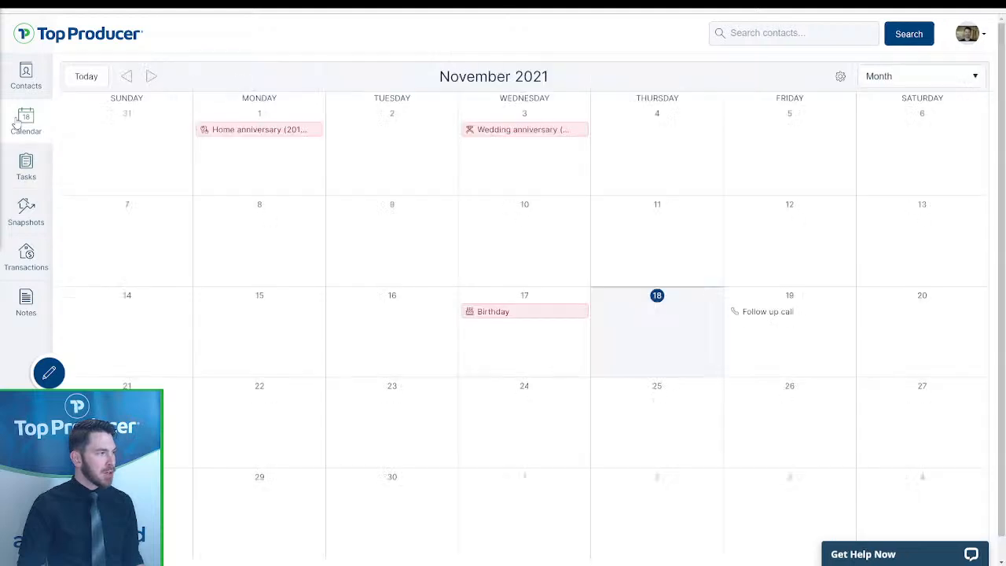
click(750, 315)
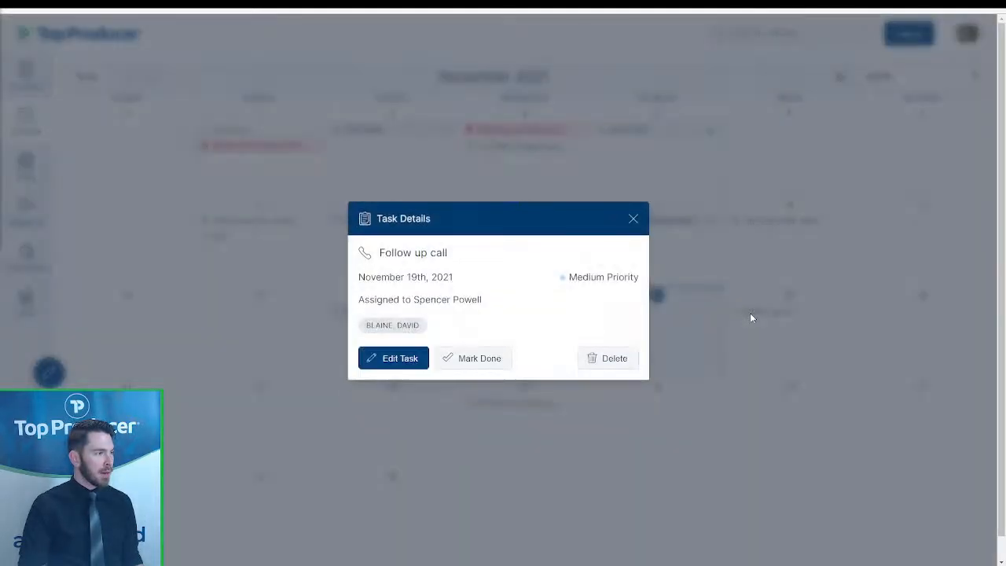
click(633, 219)
click(39, 93)
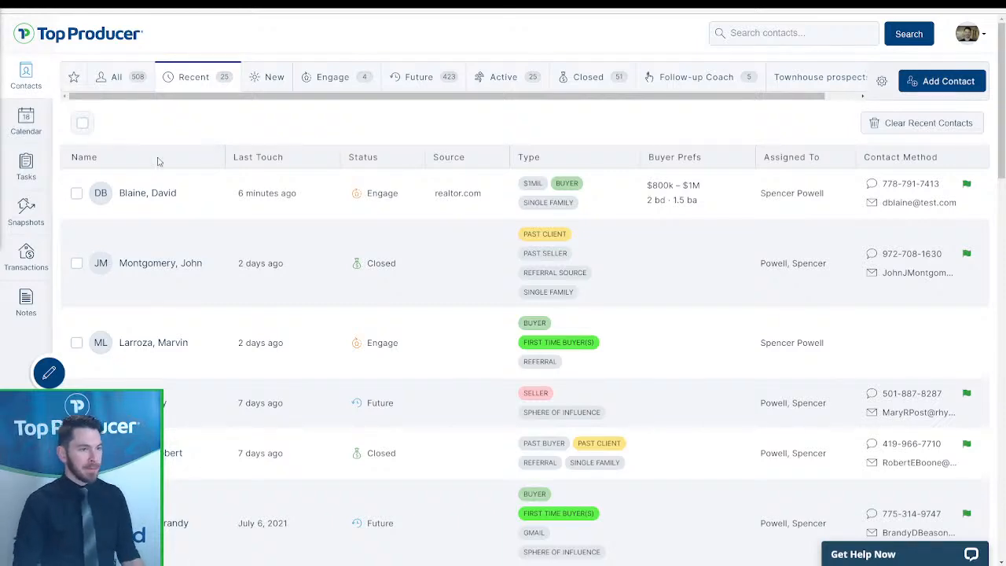
- Open the top contact's Tasks list and begin deleting the Follow up call task
click(197, 195)
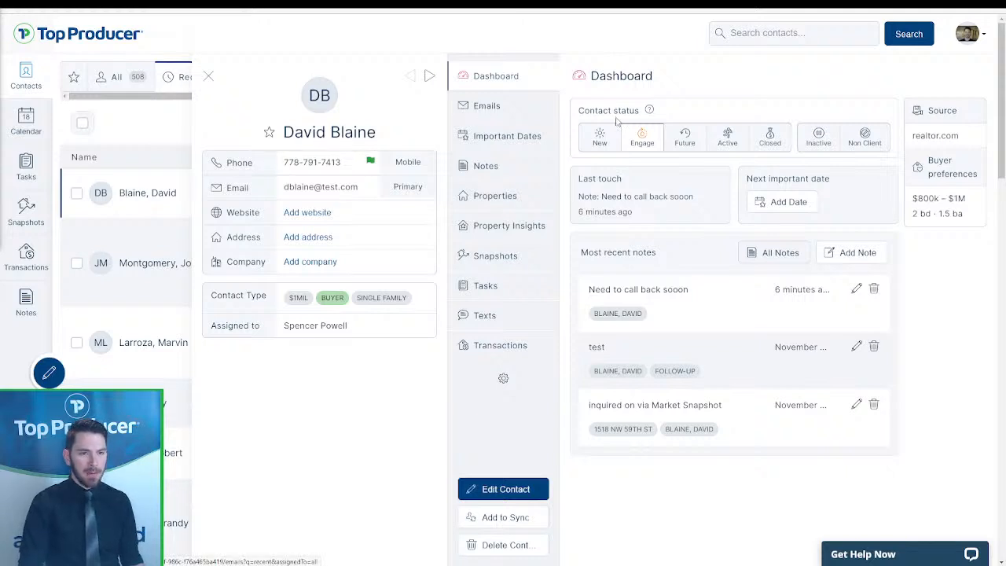
click(492, 105)
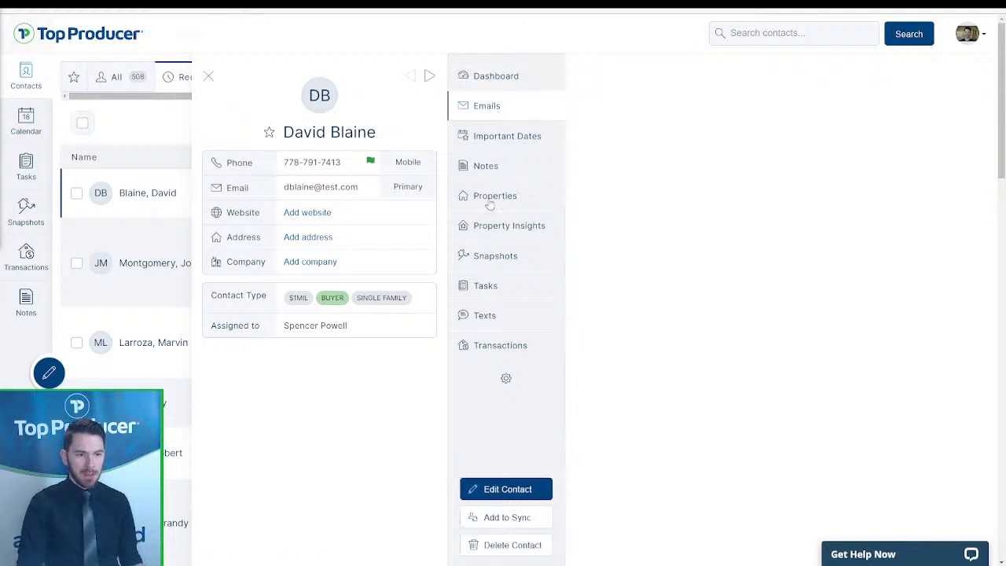
click(497, 287)
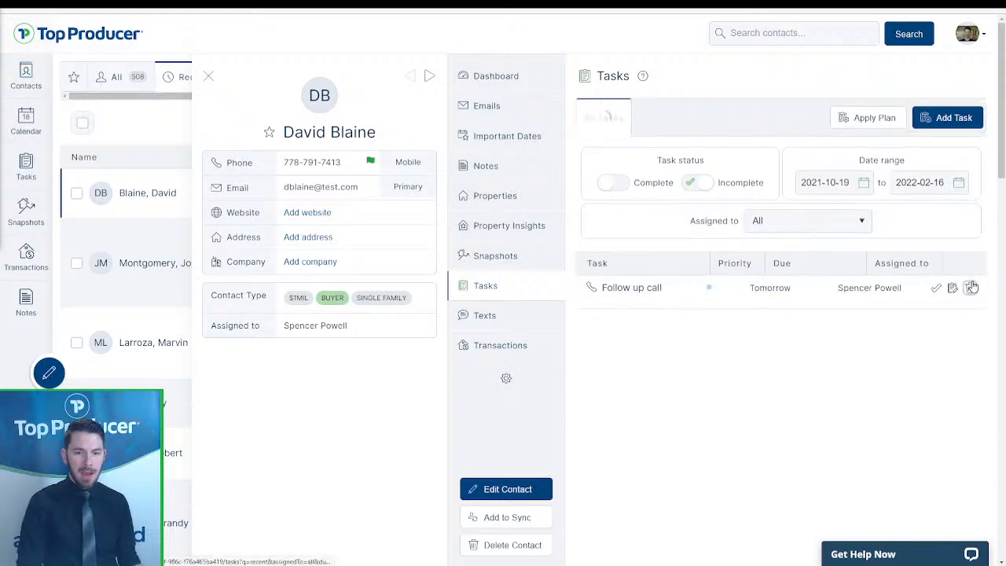
click(970, 280)
- Cancel the deletion and apply the Simple Lead Conversion plan to the contact
click(553, 328)
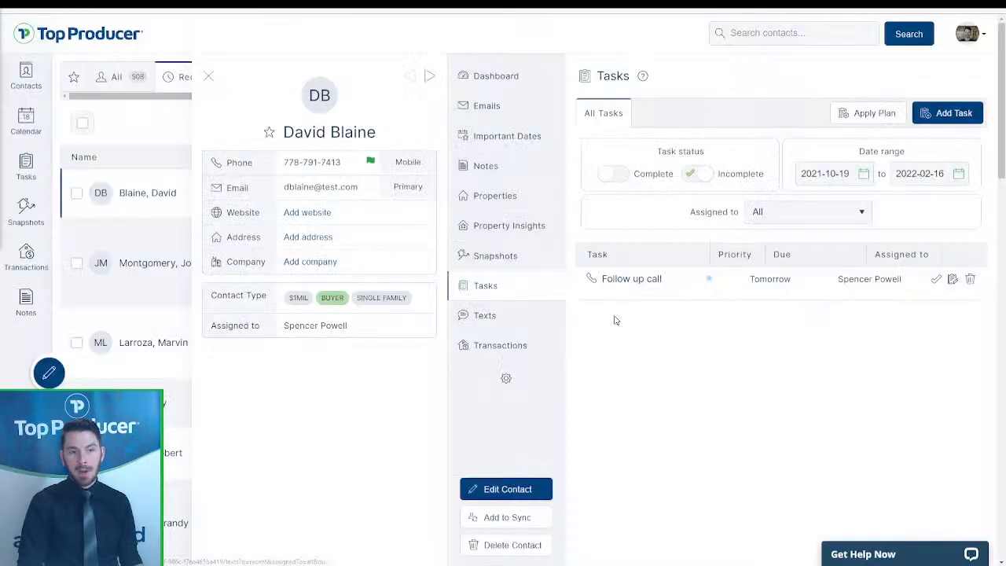
click(886, 116)
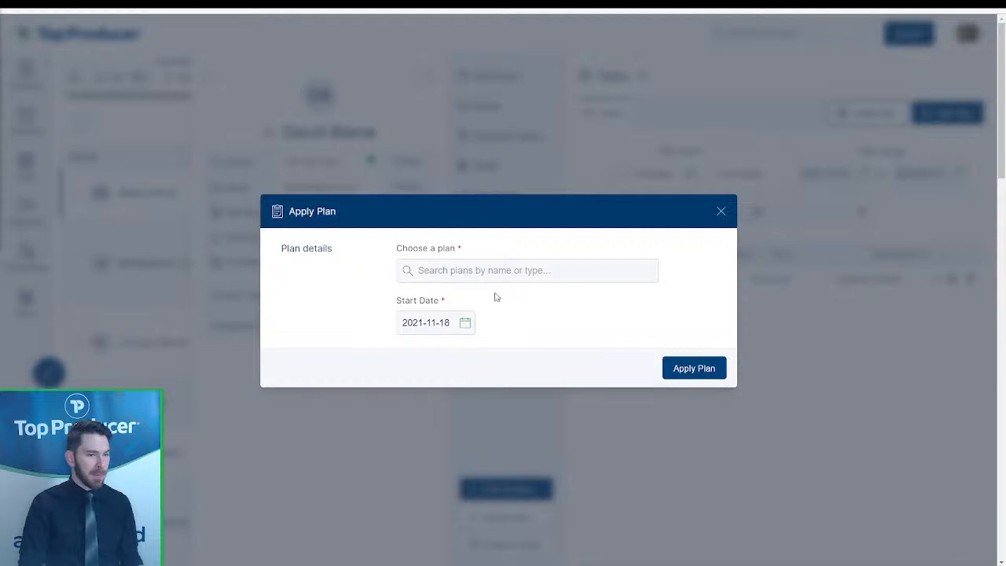
click(499, 269)
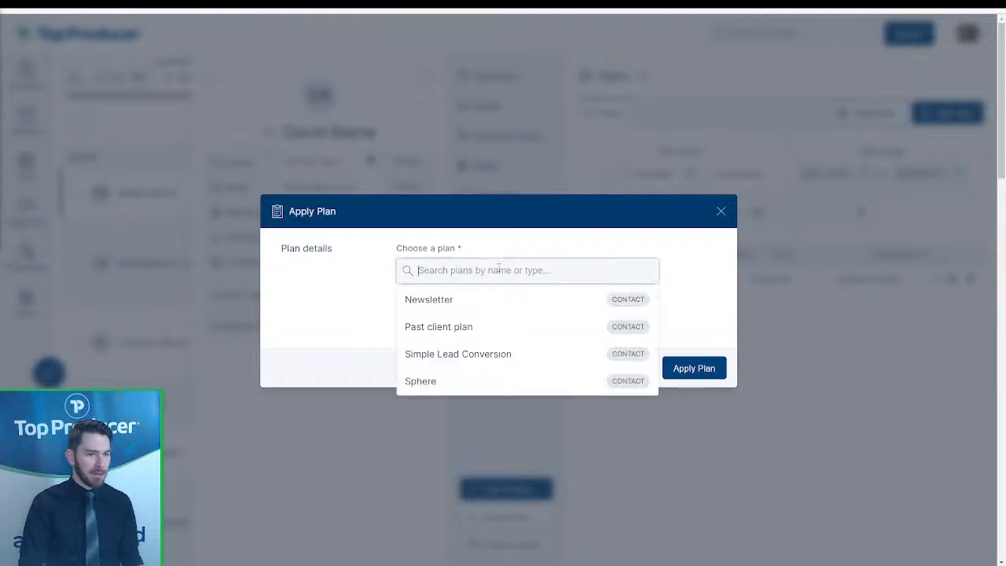
click(474, 354)
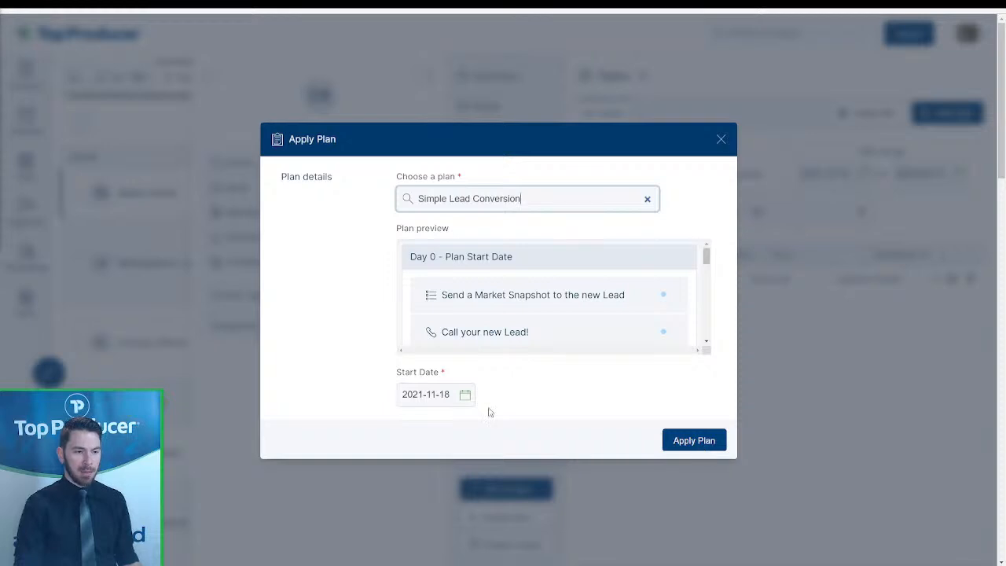
click(698, 440)
scroll(822, 356, down, 2)
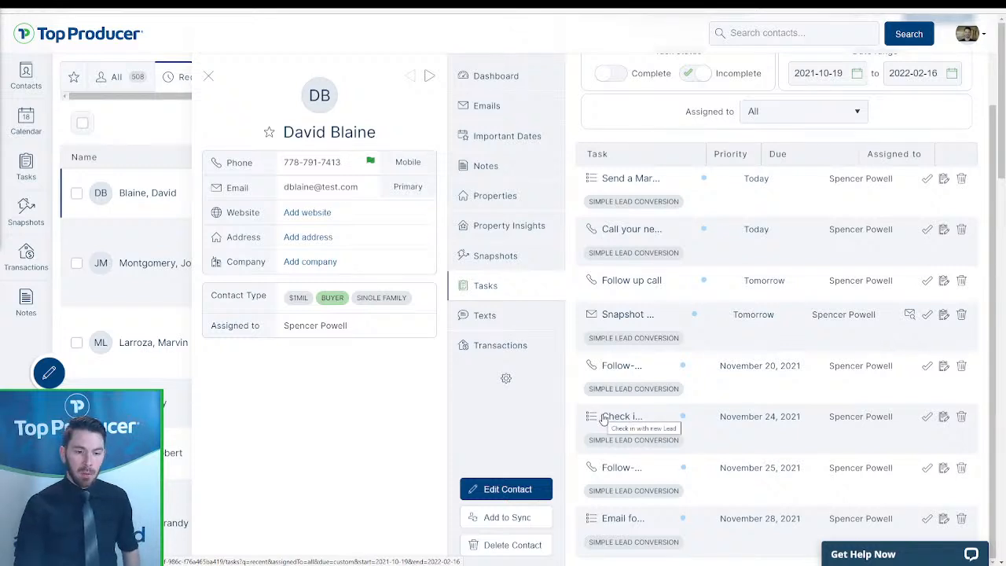
scroll(621, 472, down, 5)
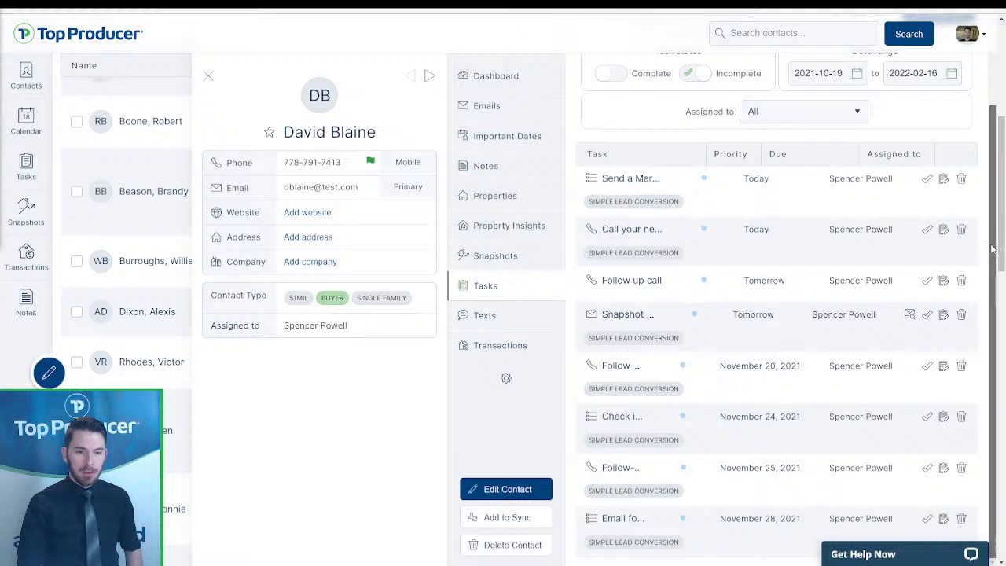
scroll(800, 256, up, 3)
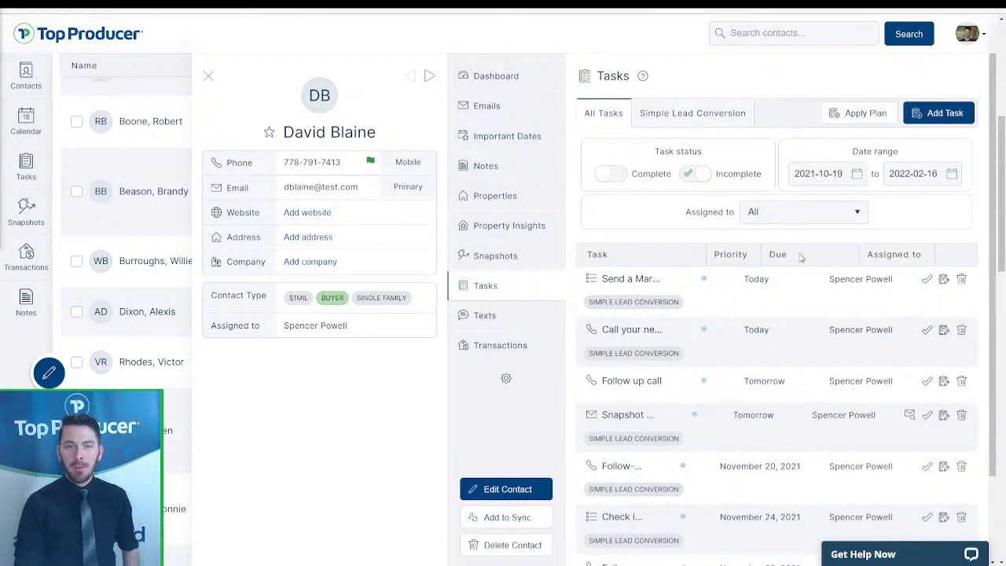
- Review tasks for the next 7 days, filtering by calls then appointments, then return to Contacts
click(26, 163)
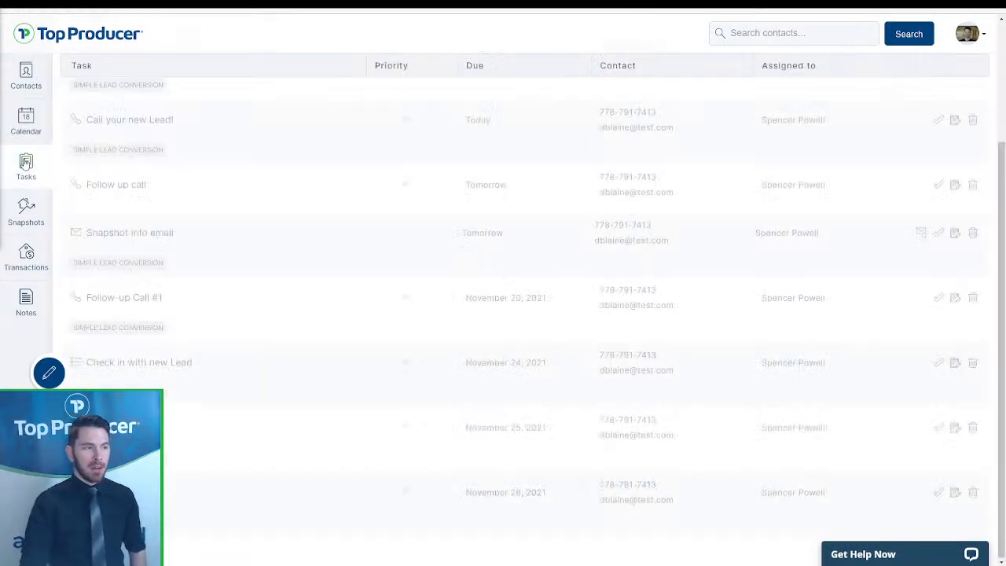
click(312, 76)
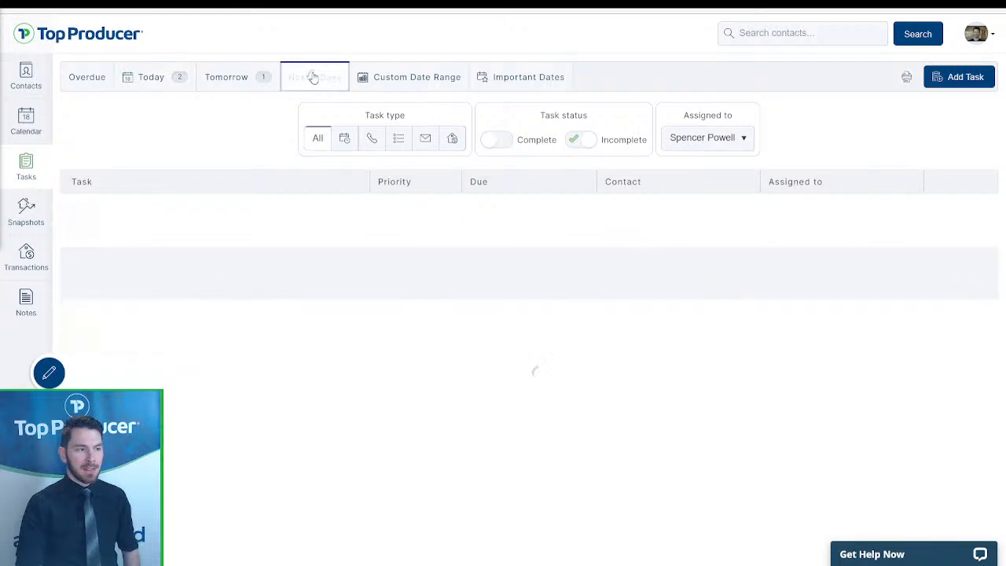
scroll(219, 251, down, 2)
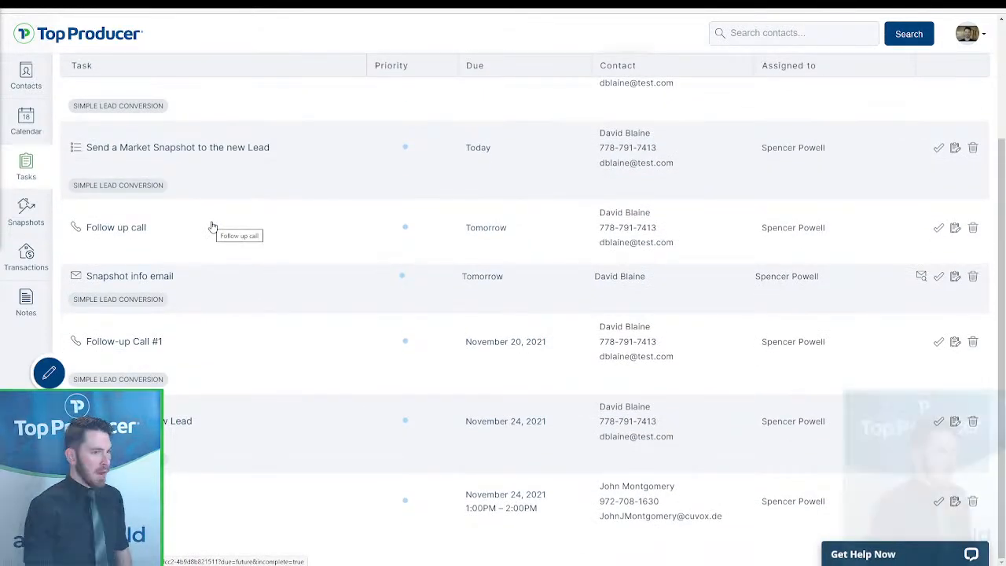
scroll(298, 375, up, 2)
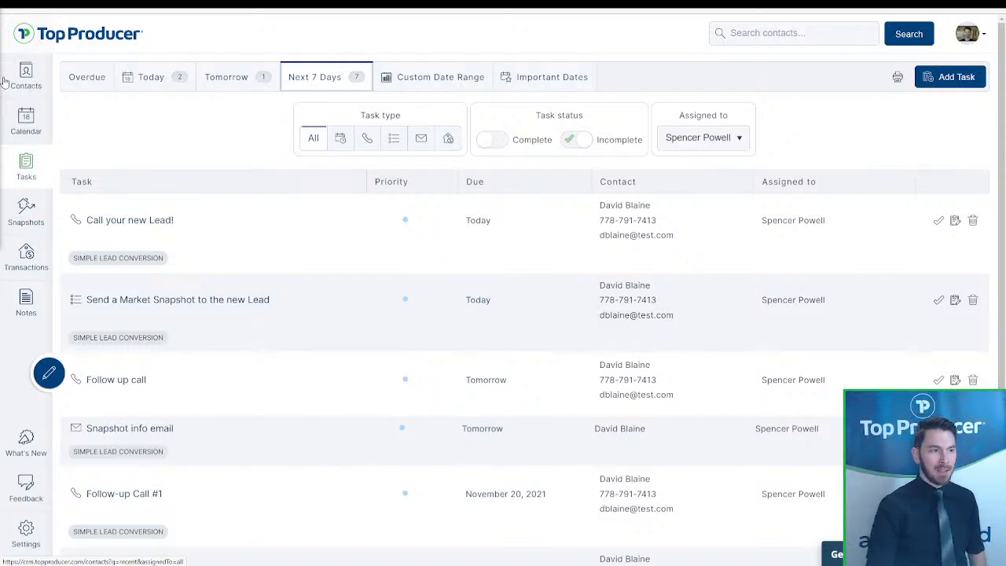
click(368, 147)
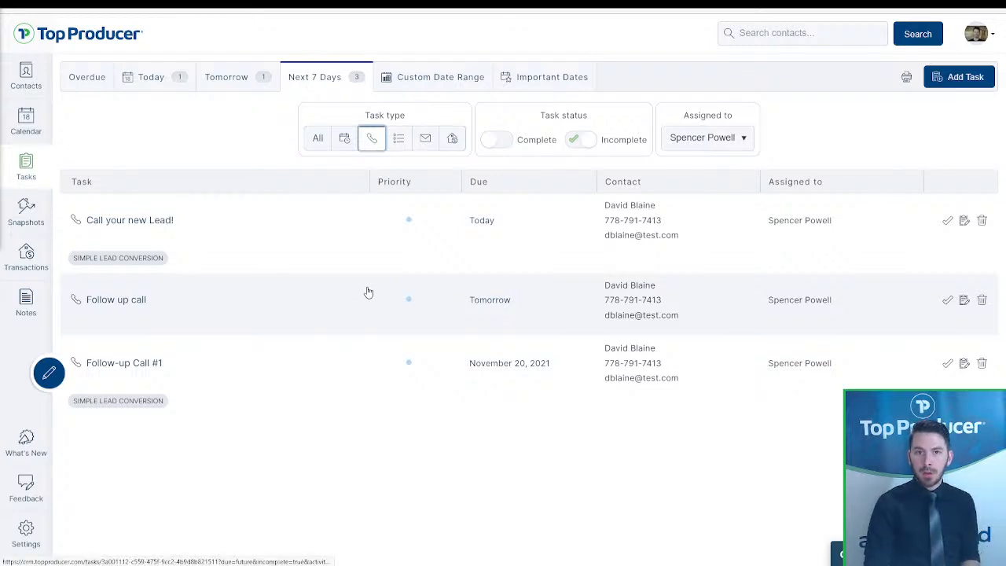
click(343, 141)
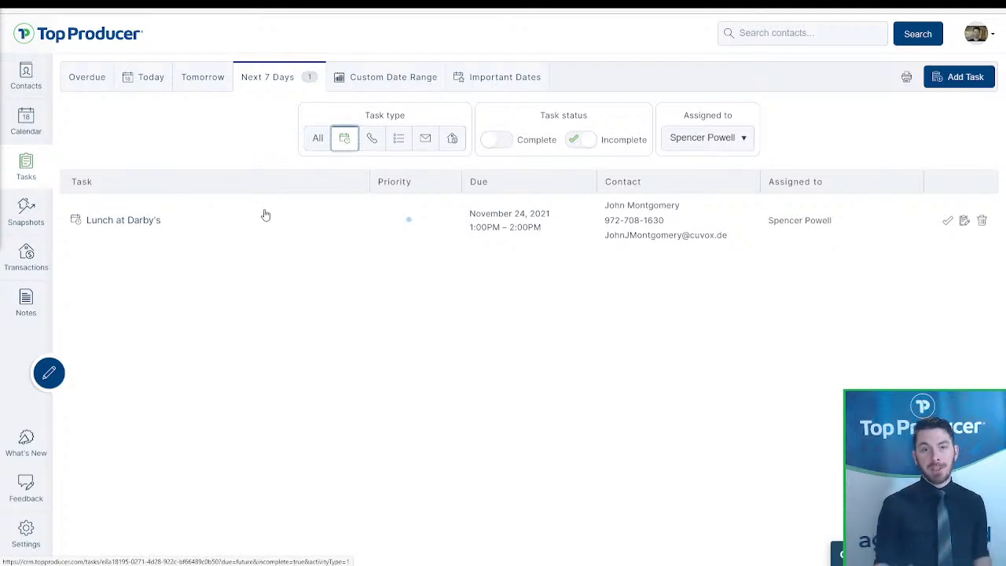
click(39, 82)
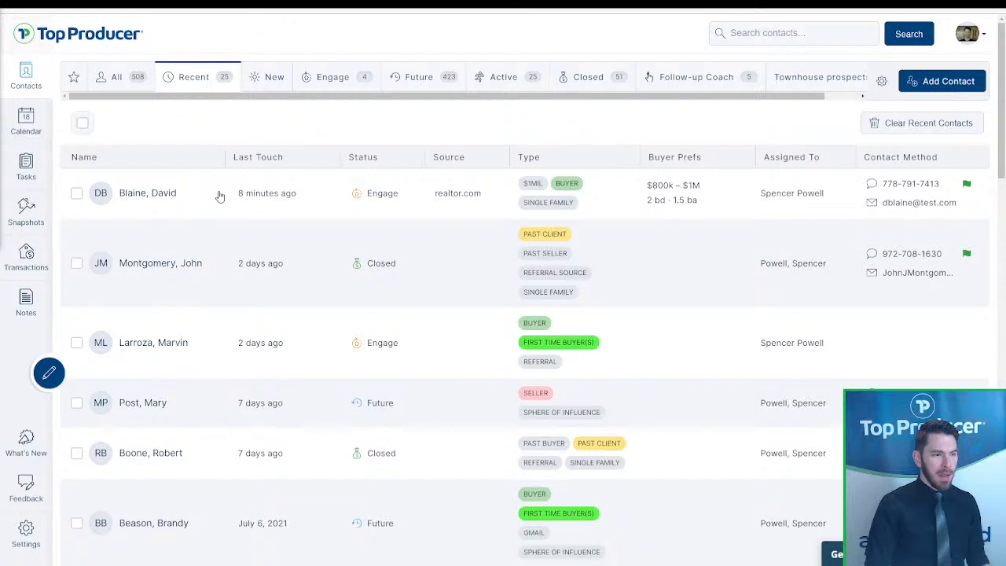
- Set the top contact's status to Active and mark the pending listing as Made offer
click(220, 197)
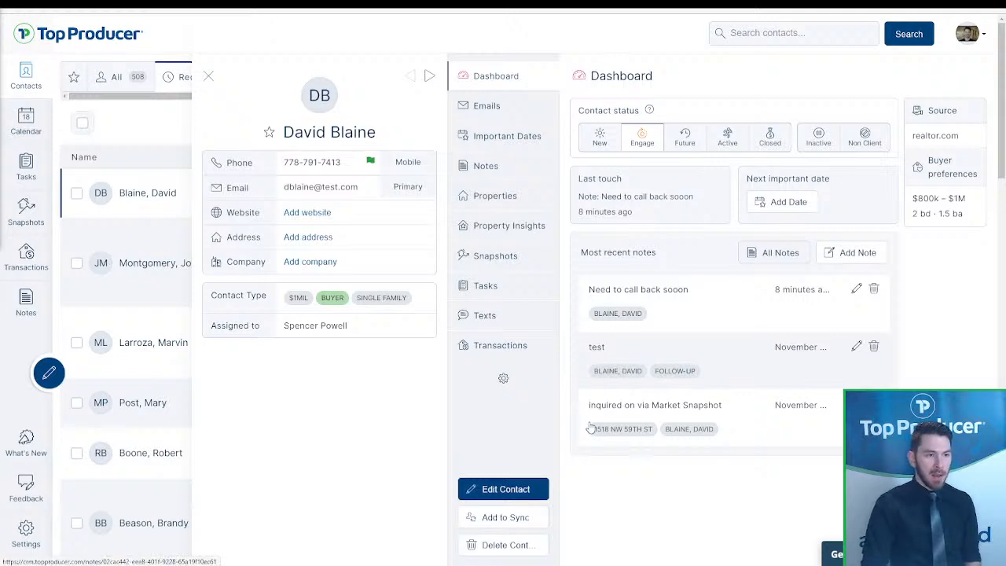
click(727, 148)
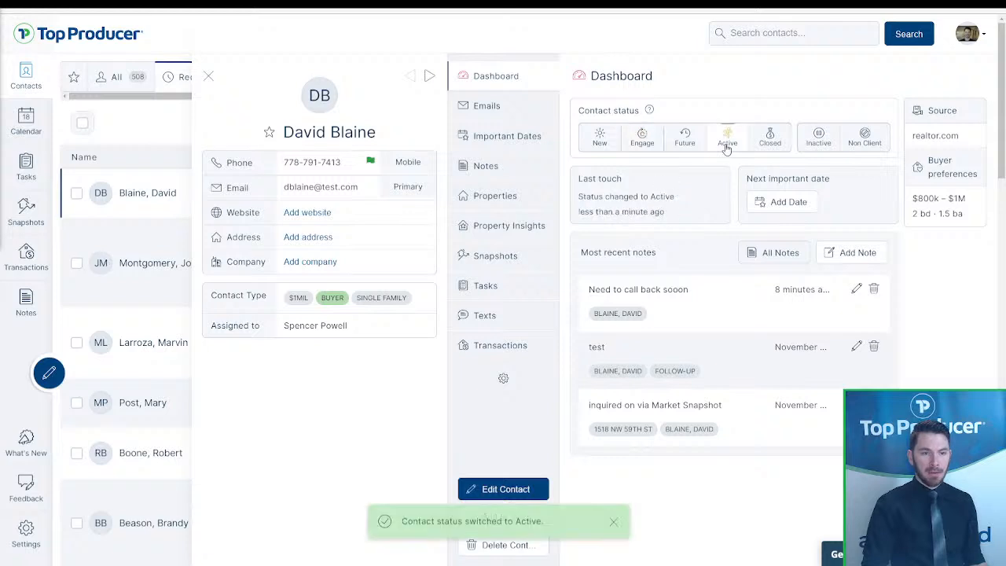
click(495, 228)
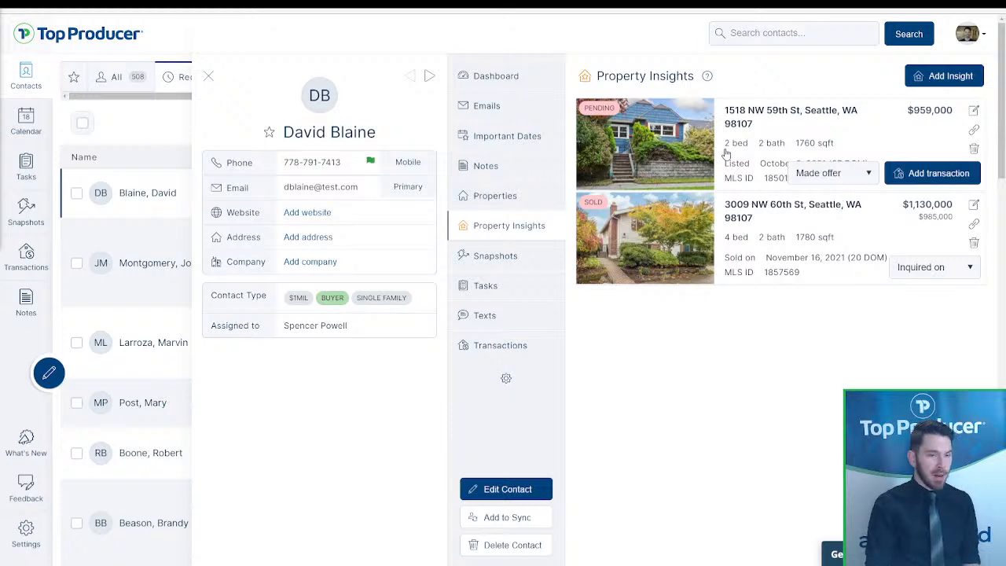
click(828, 174)
click(815, 260)
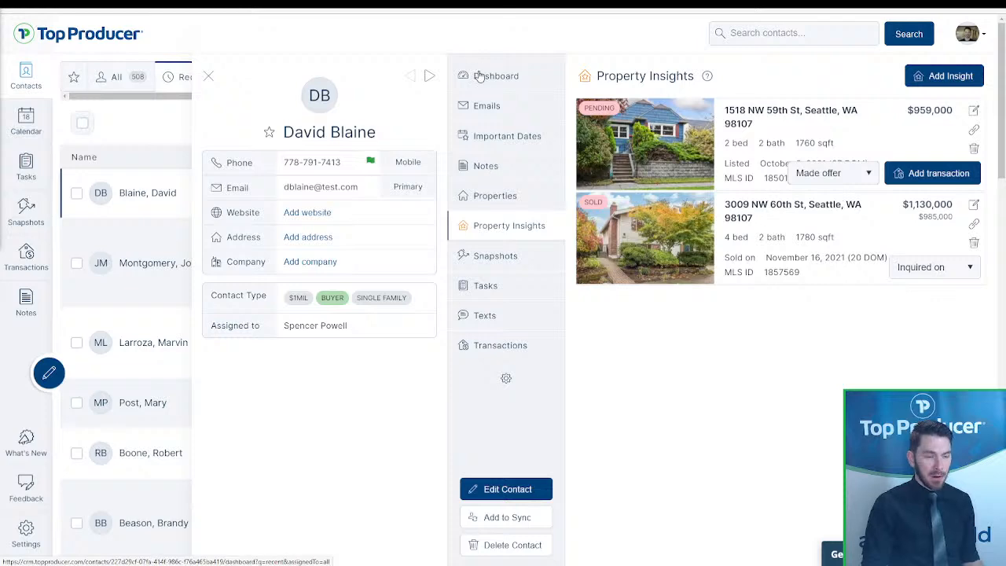
- Edit the contact and add the 'Buyer - under contract' contact type
click(537, 490)
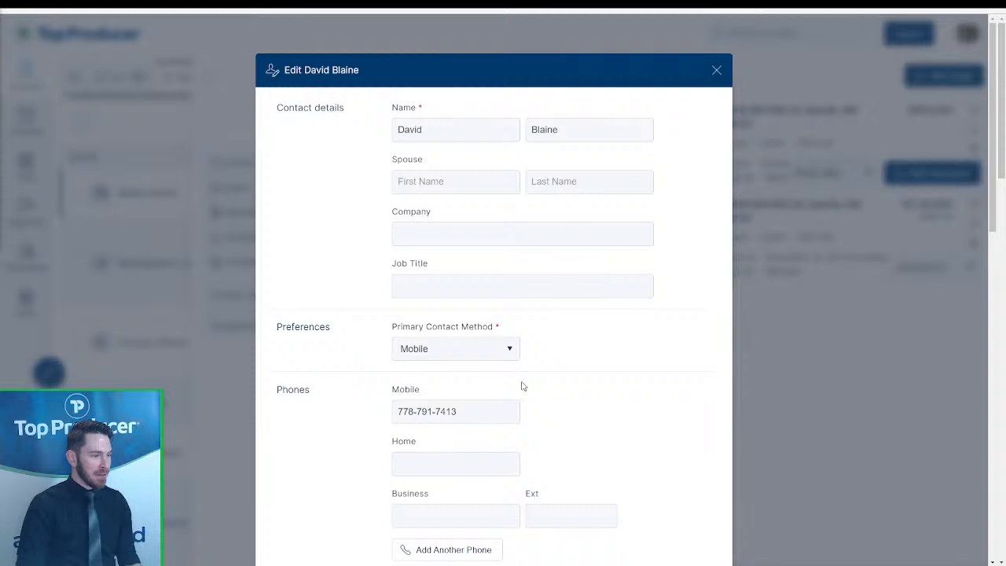
scroll(537, 337, down, 5)
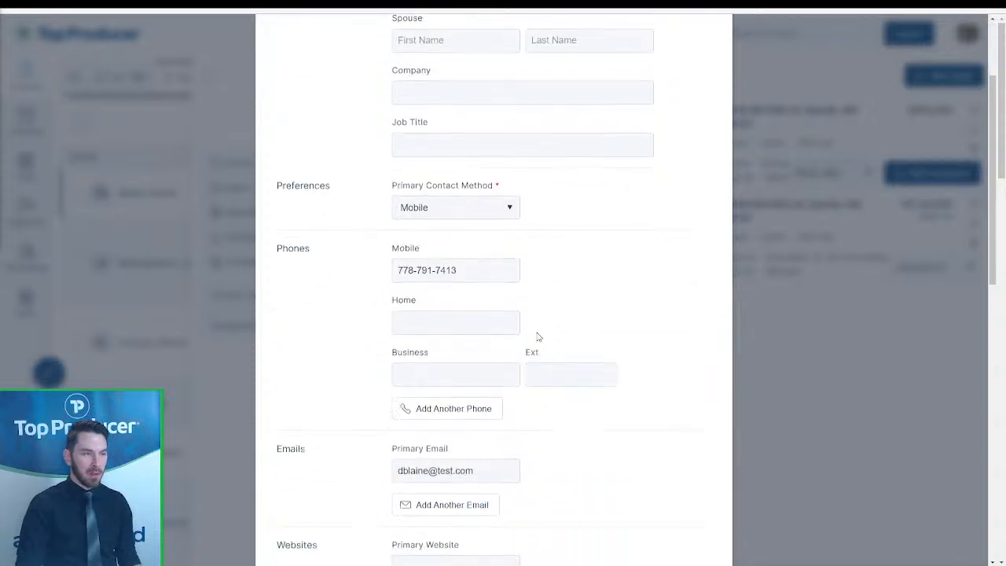
scroll(537, 337, down, 3)
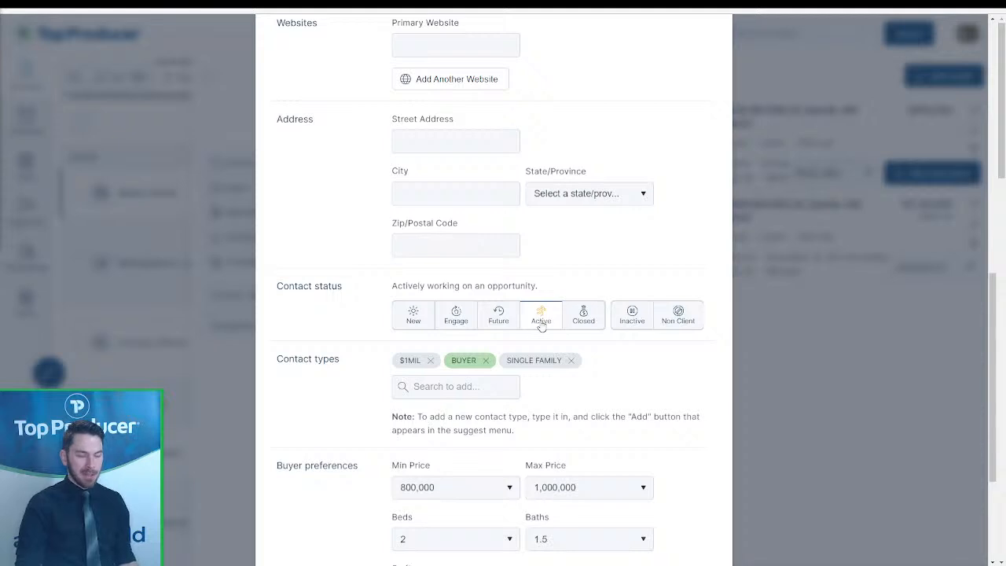
click(417, 377)
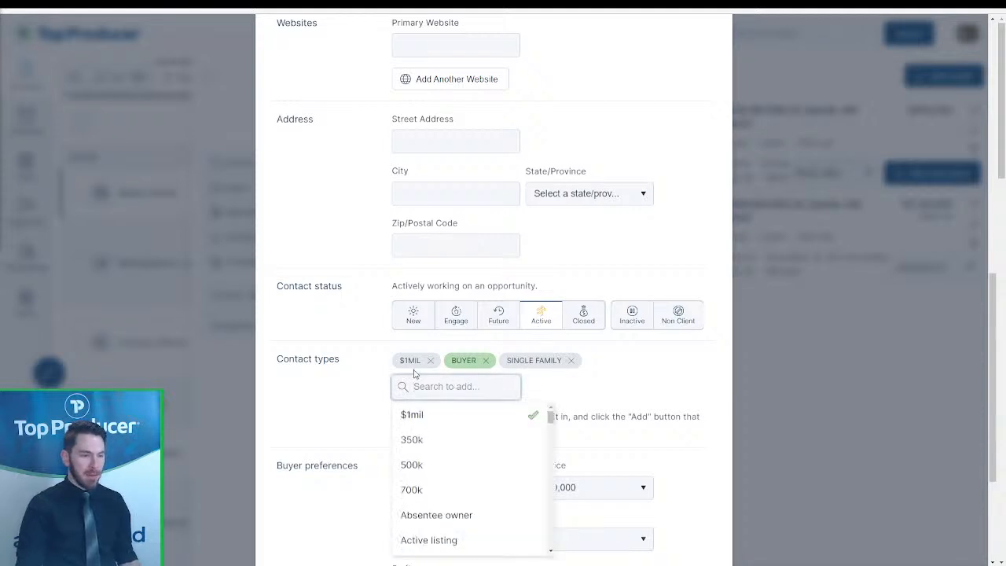
text(under c)
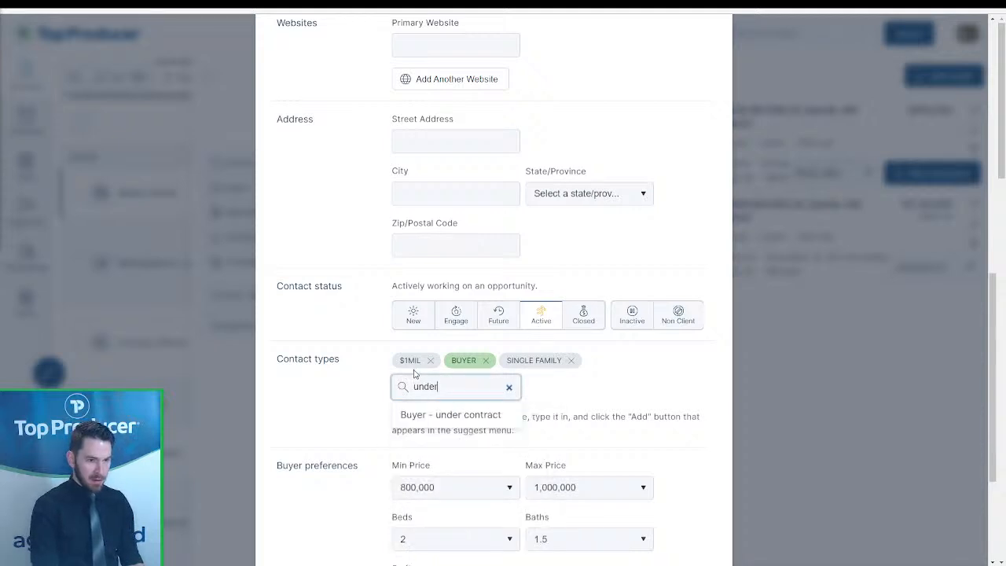
click(414, 414)
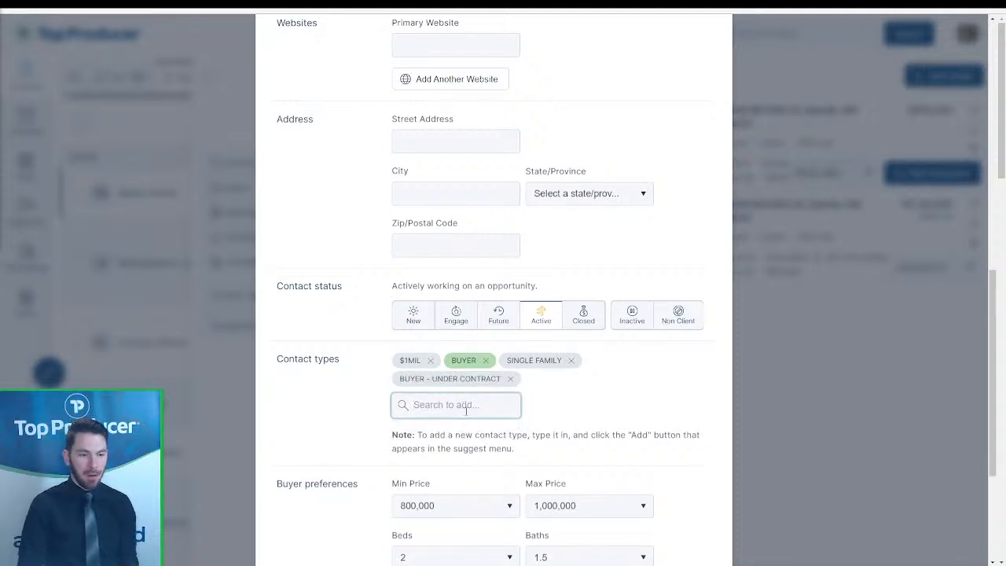
- Add the 'Referral' contact type and save the contact
click(466, 409)
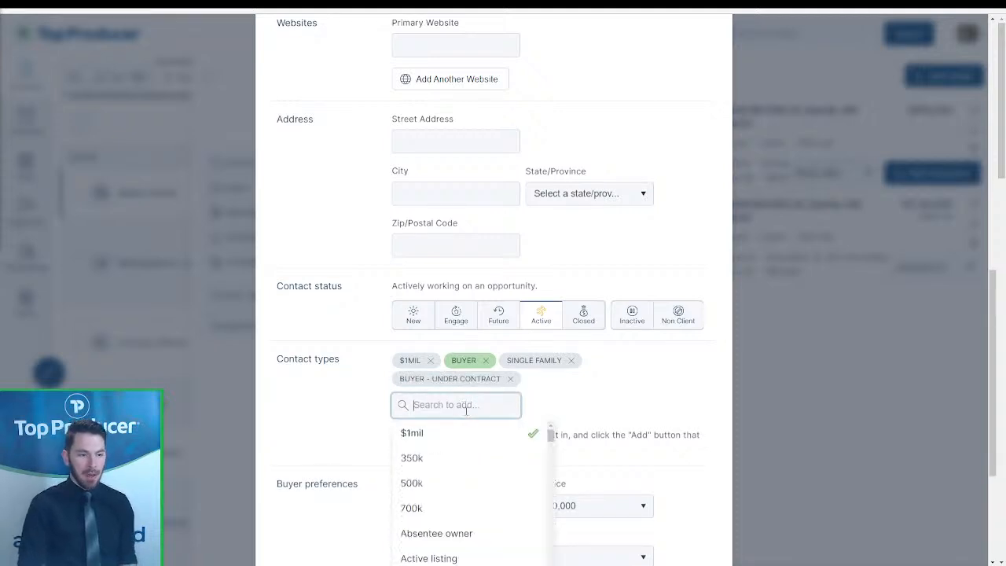
scroll(582, 402, down, 3)
click(586, 409)
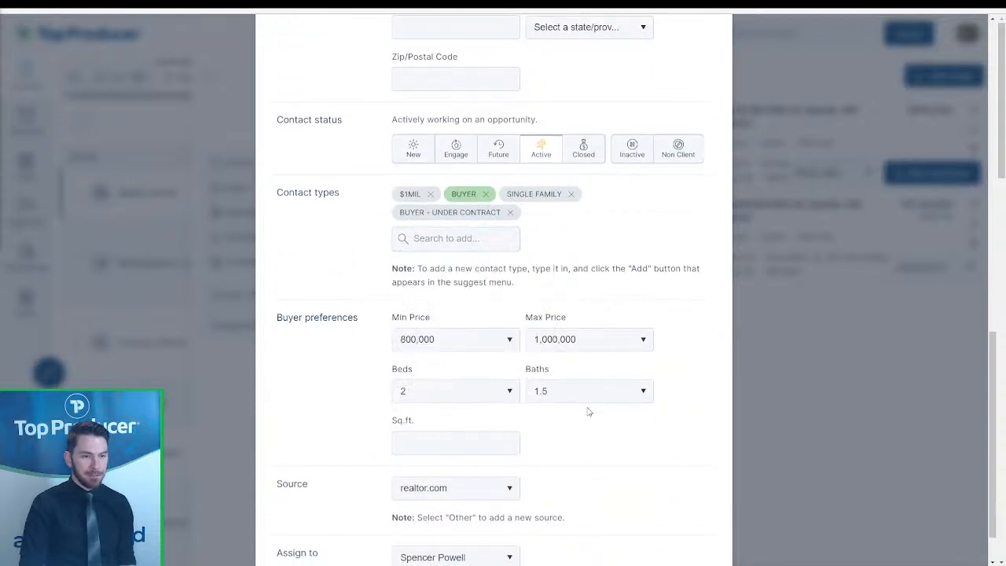
scroll(566, 422, down, 1)
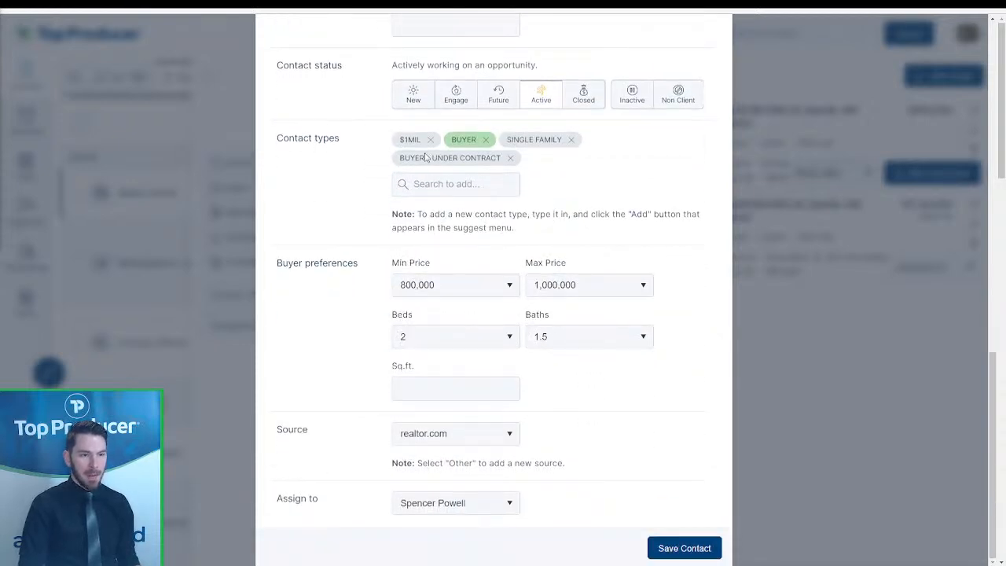
click(427, 184)
text(referral)
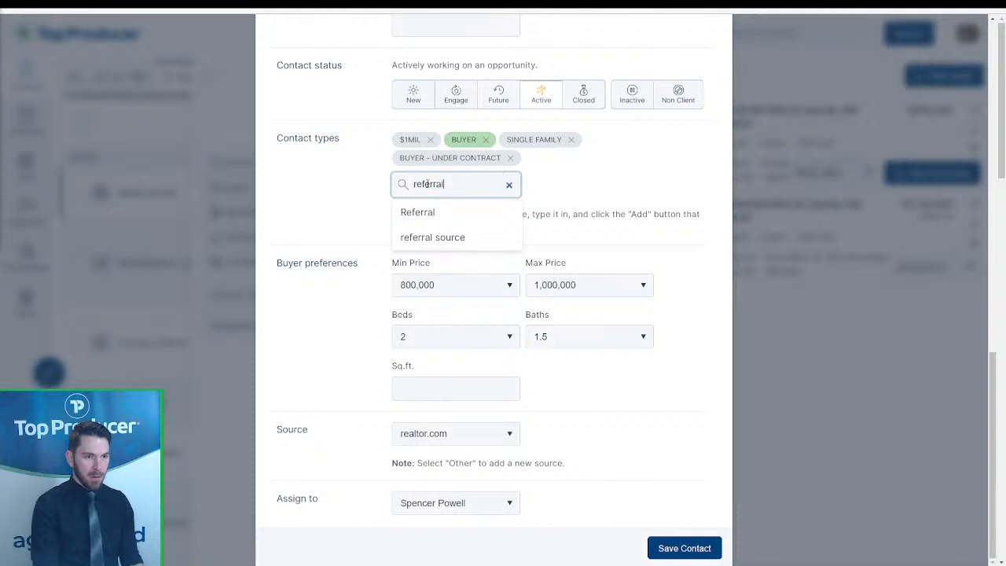
click(422, 211)
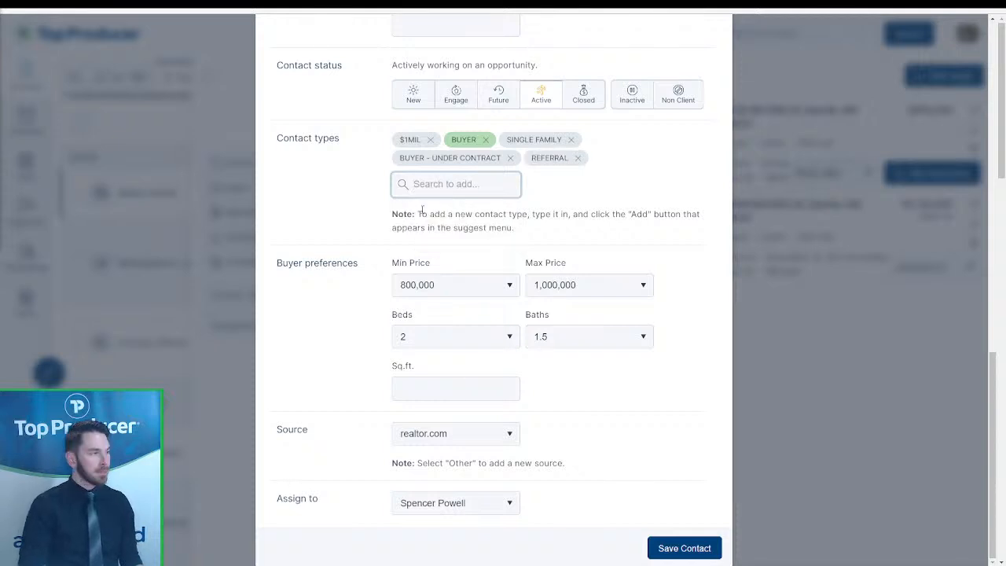
click(707, 548)
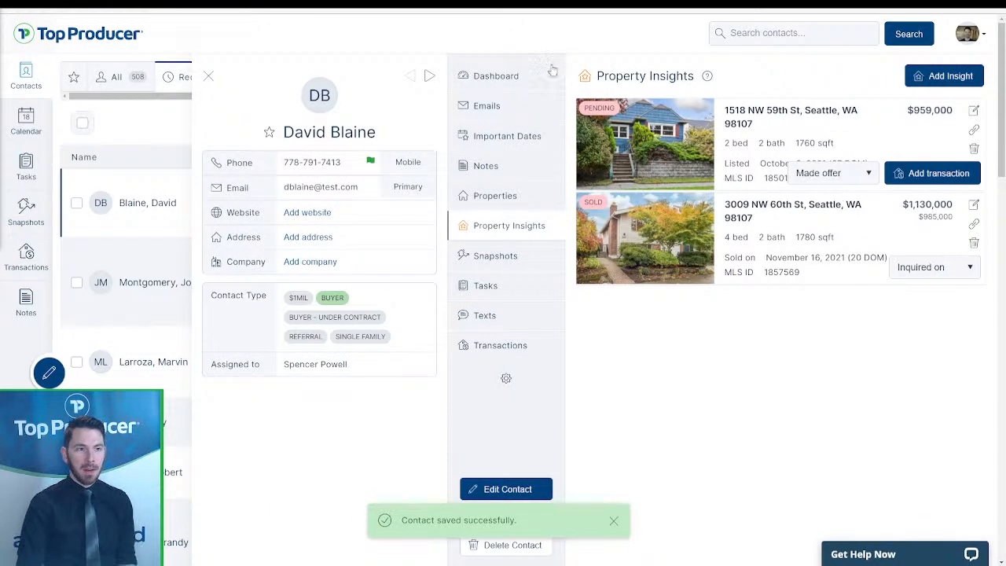
- Review the contact's Dashboard, Notes and Tasks tabs, then close the contact panel
click(519, 83)
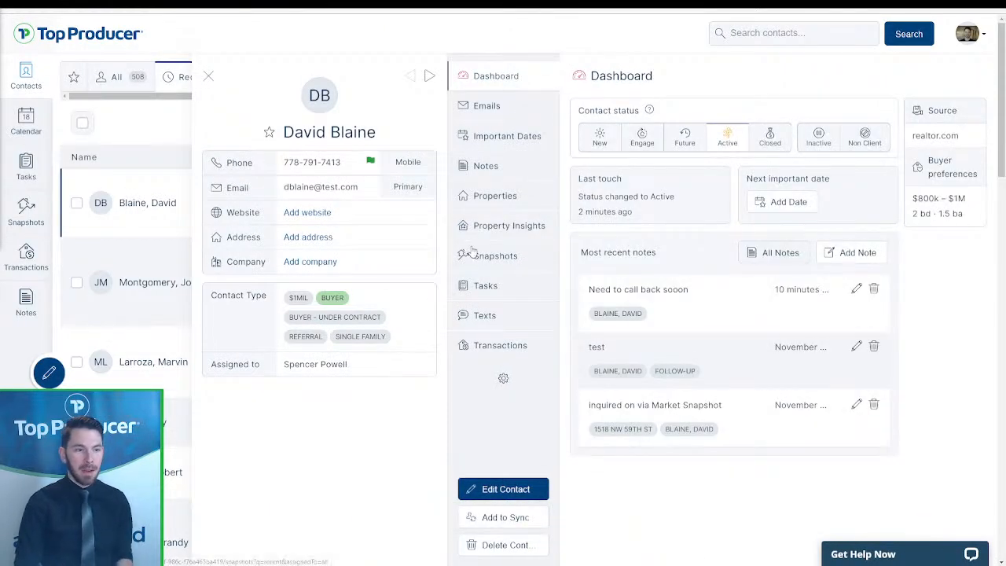
click(490, 167)
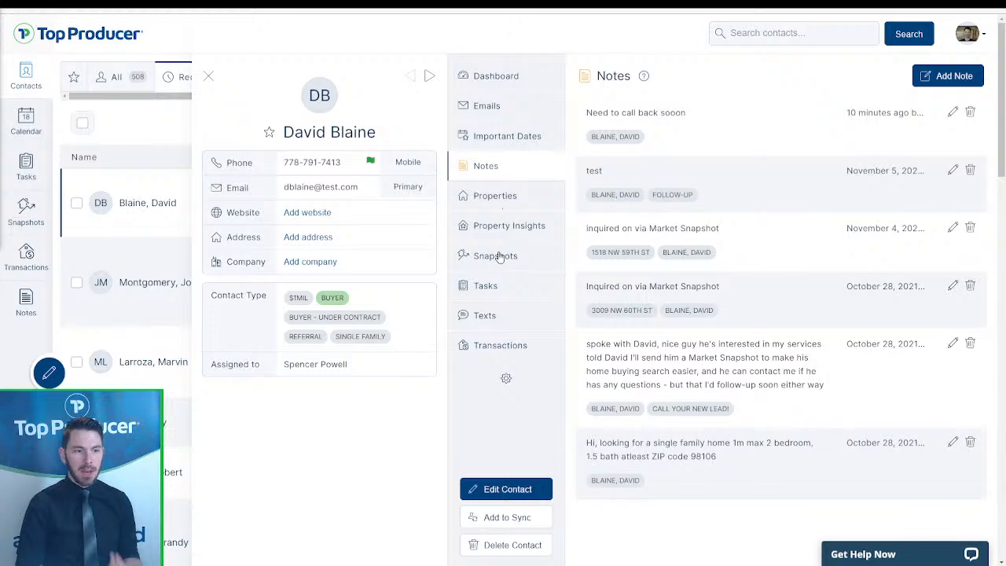
click(487, 285)
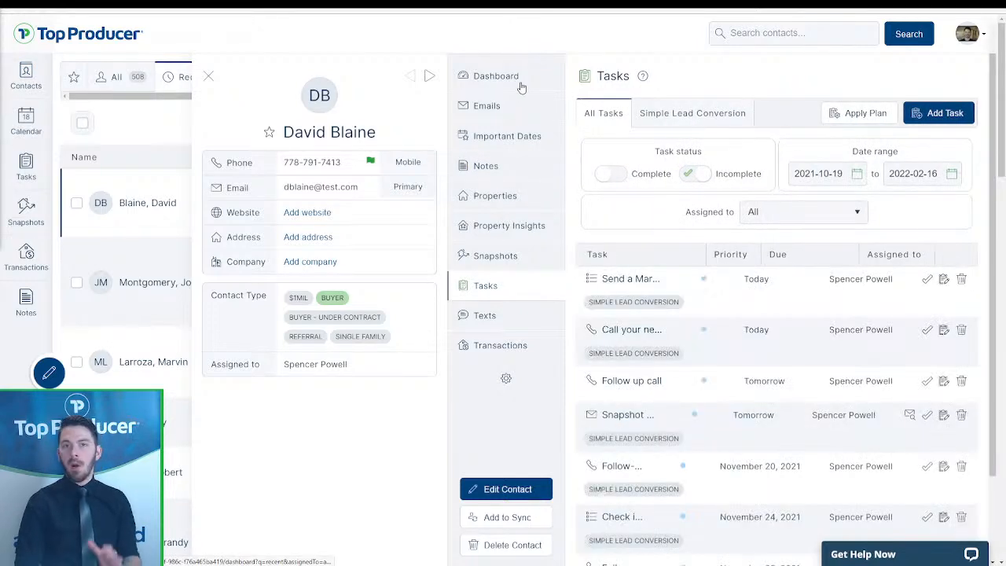
click(496, 76)
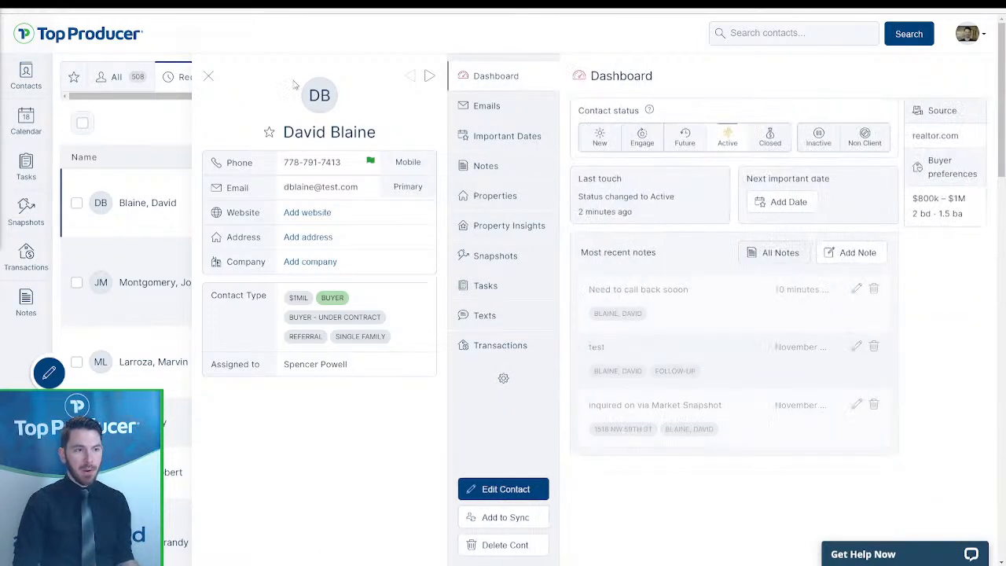
click(209, 77)
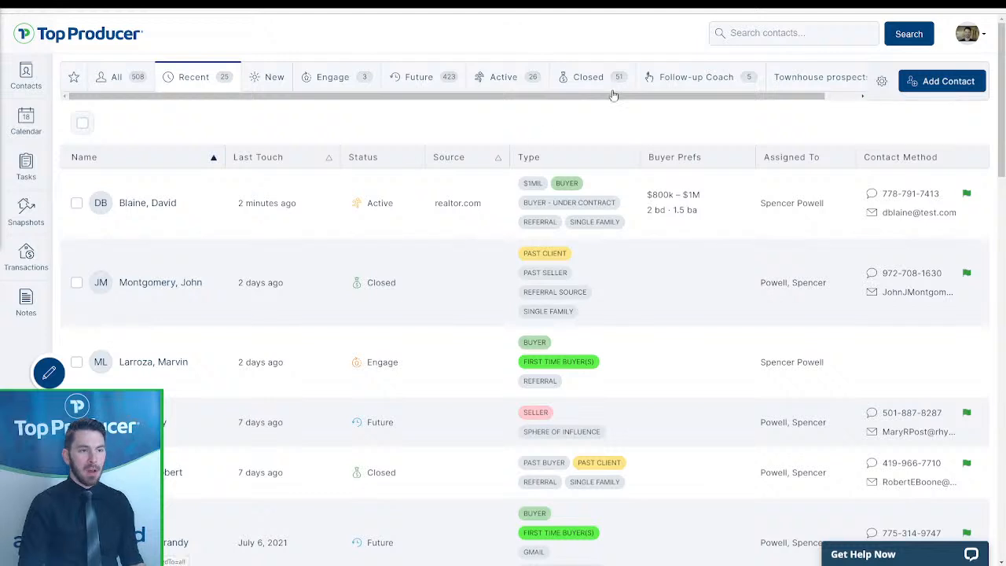
- Show Active contacts, sort by Last Touch newest then oldest, and go back to the Recent list
click(482, 86)
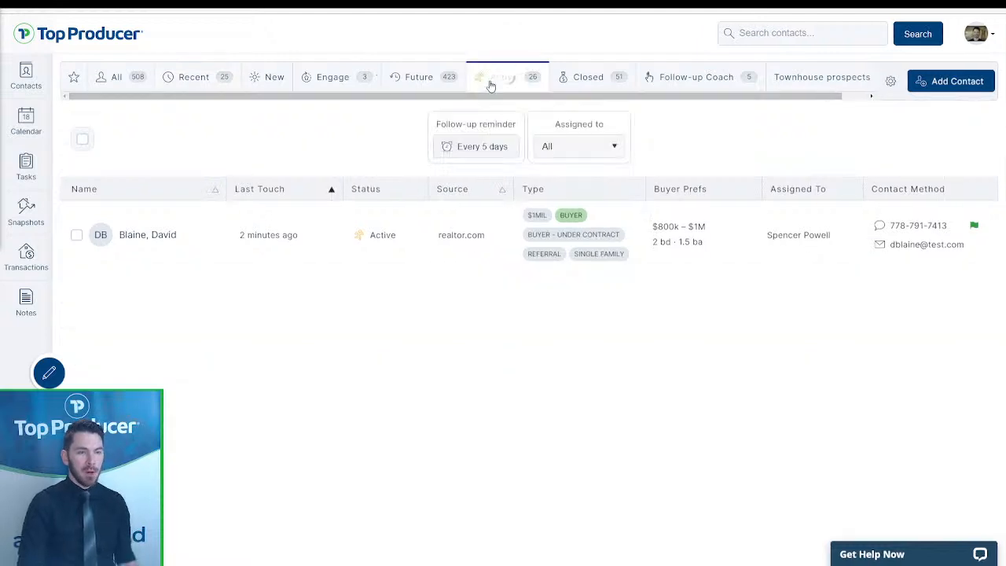
click(305, 194)
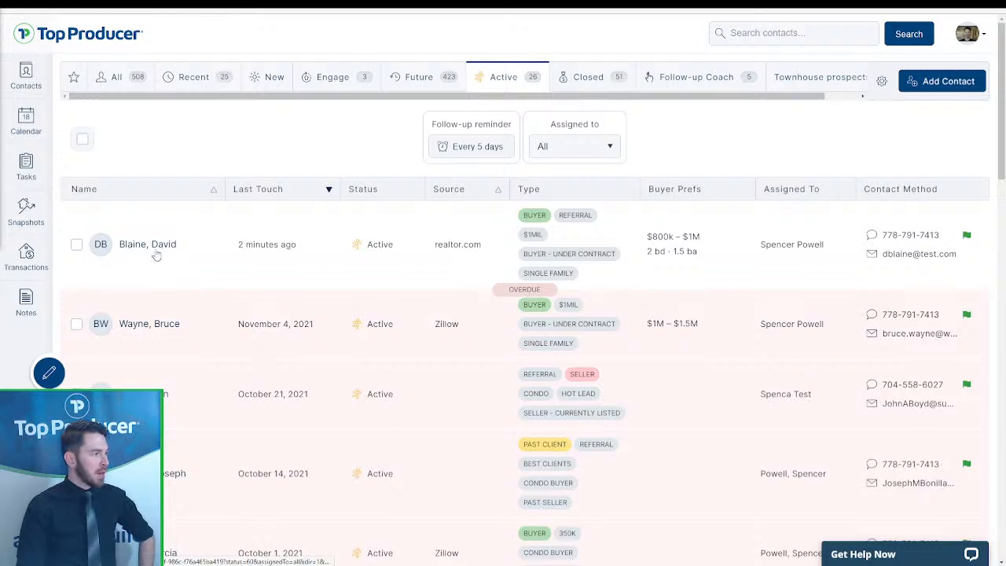
click(305, 189)
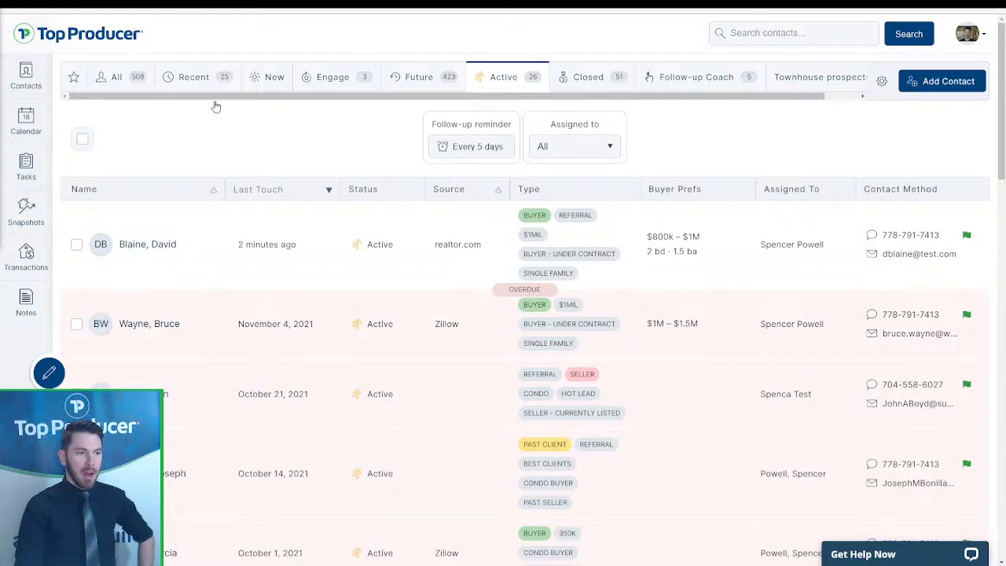
click(202, 78)
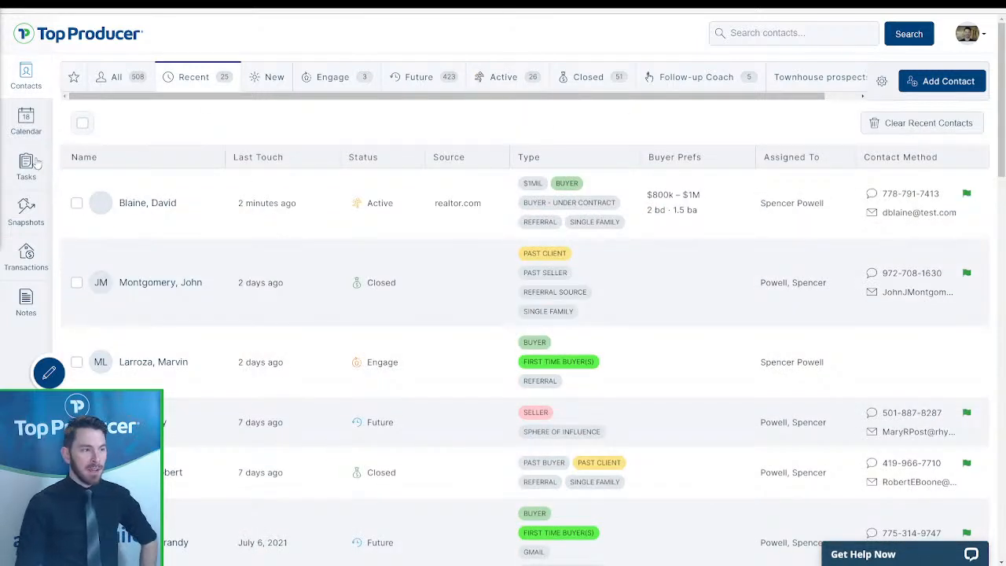
click(29, 165)
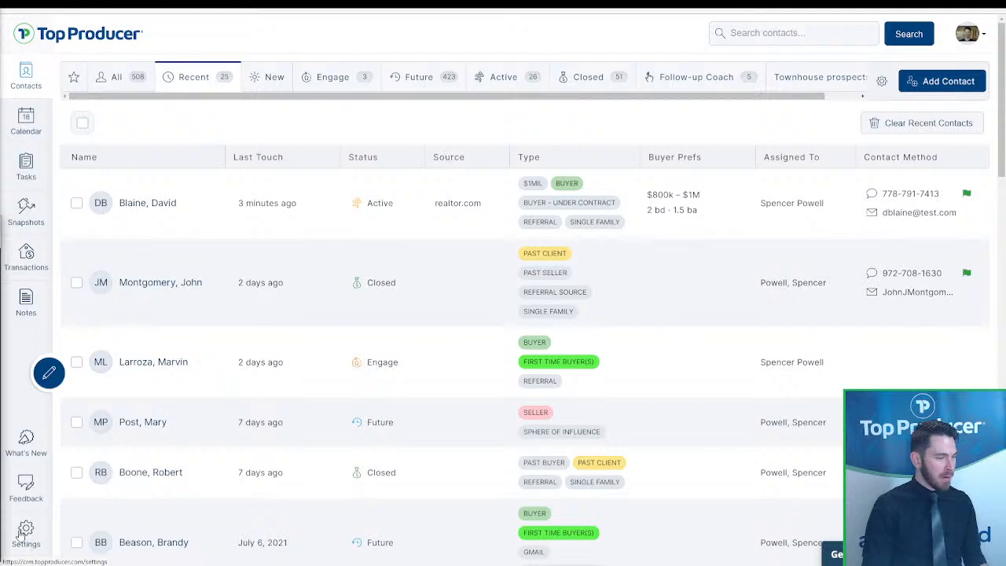
click(23, 535)
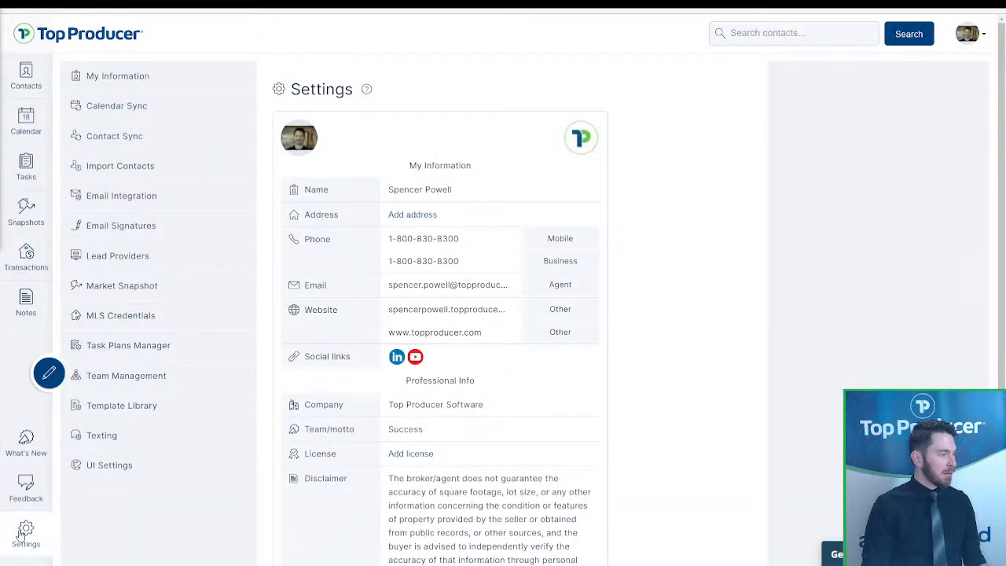
click(107, 471)
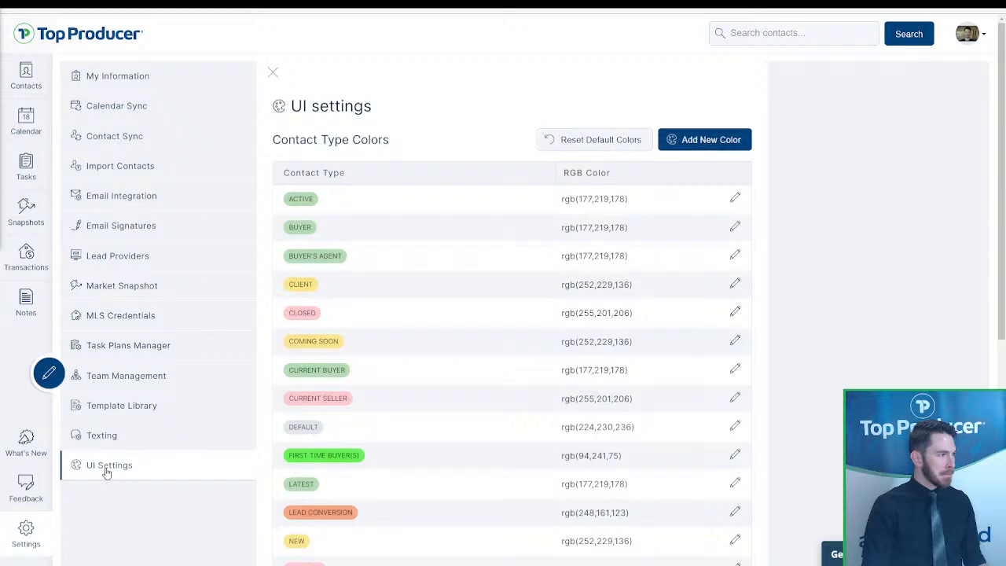
scroll(566, 303, down, 3)
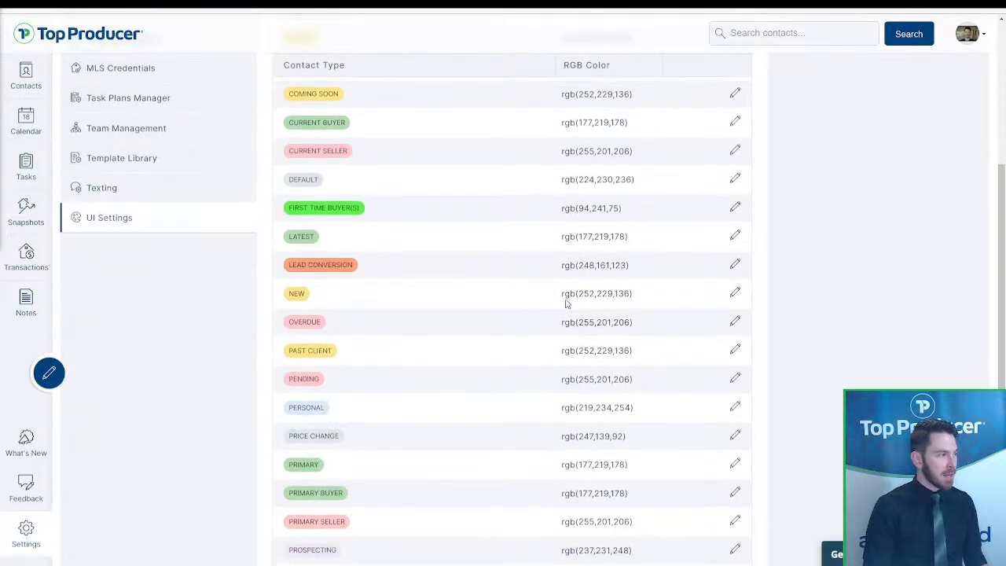
scroll(348, 303, down, 2)
scroll(348, 303, up, 5)
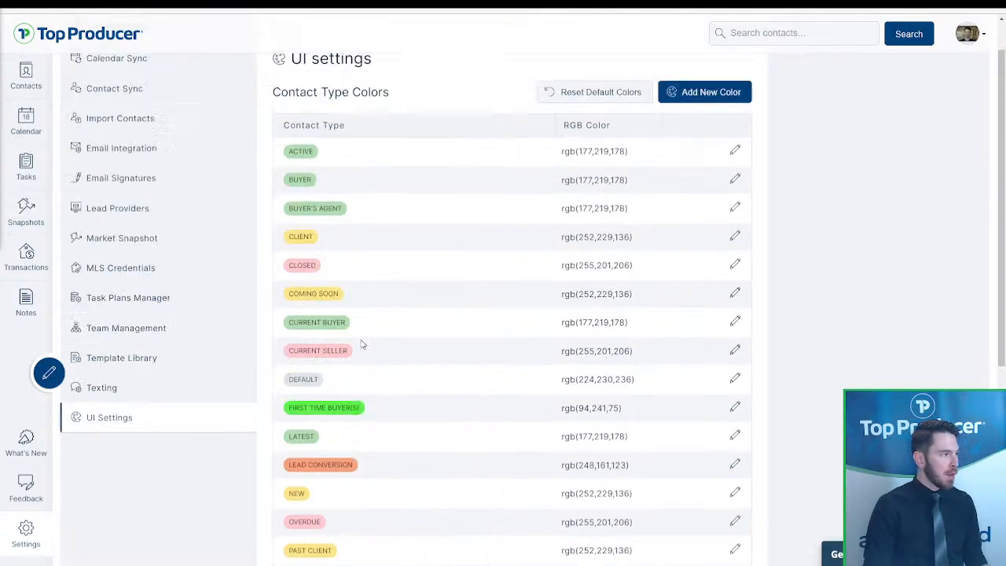
click(698, 140)
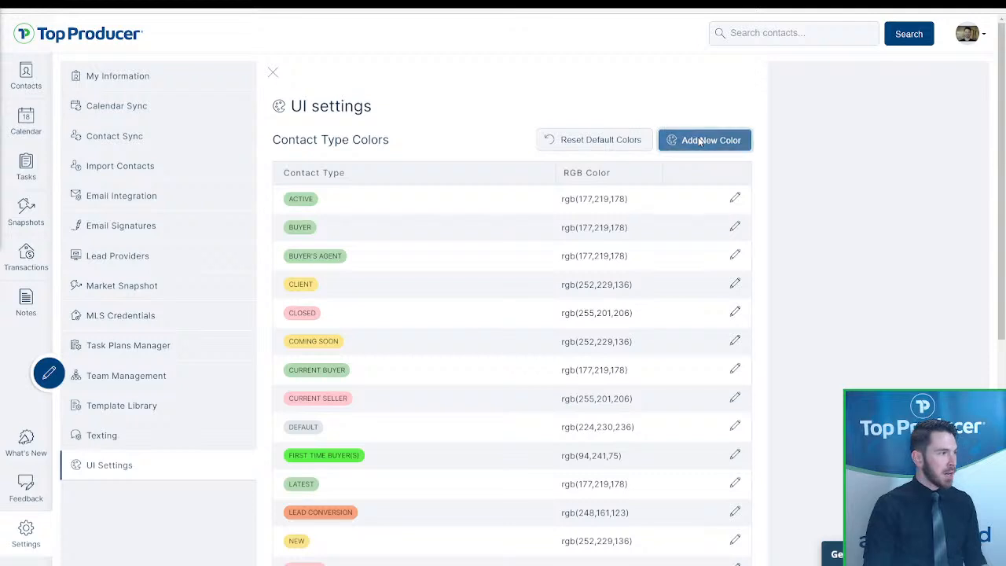
click(472, 288)
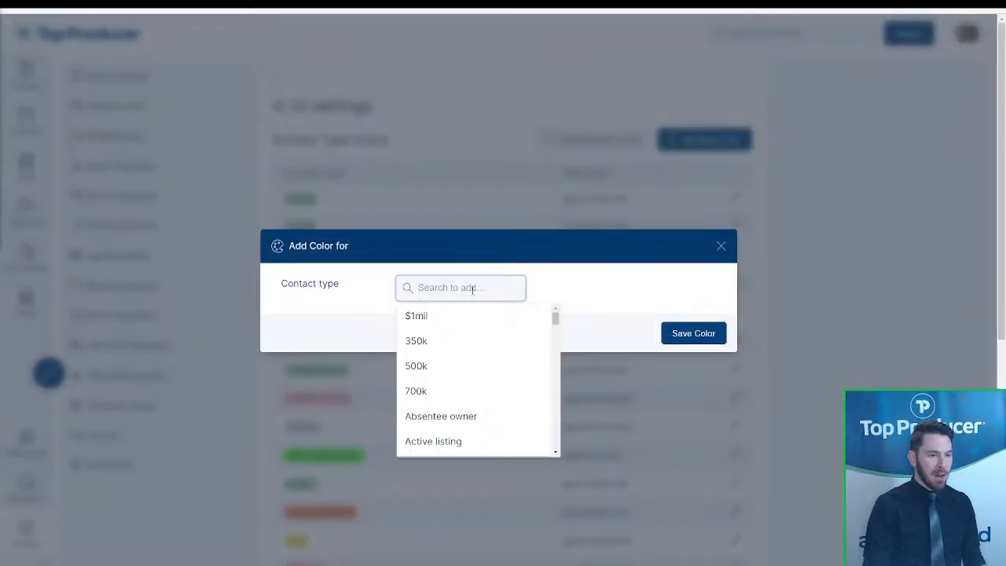
click(440, 316)
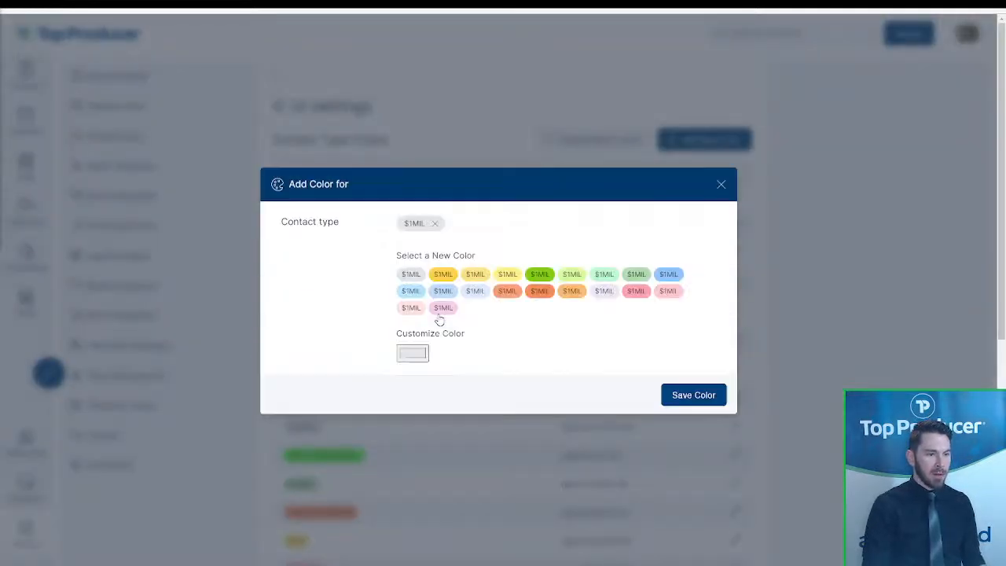
click(453, 278)
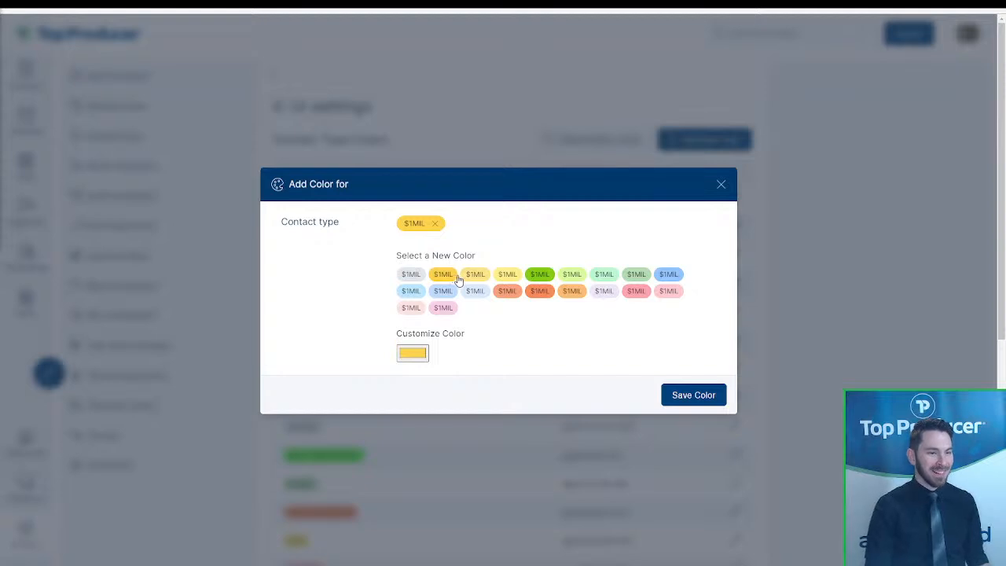
click(415, 353)
mouse_move(483, 397)
mouse_down()
mouse_move(539, 400)
mouse_move(519, 366)
mouse_move(548, 371)
mouse_up()
drag(529, 469, 528, 472)
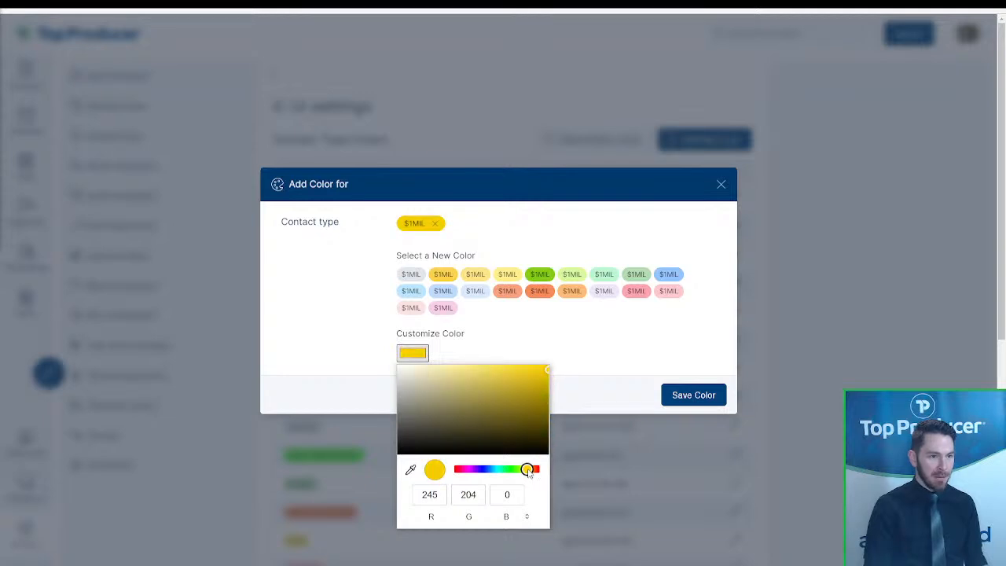
drag(548, 374, 540, 367)
click(674, 395)
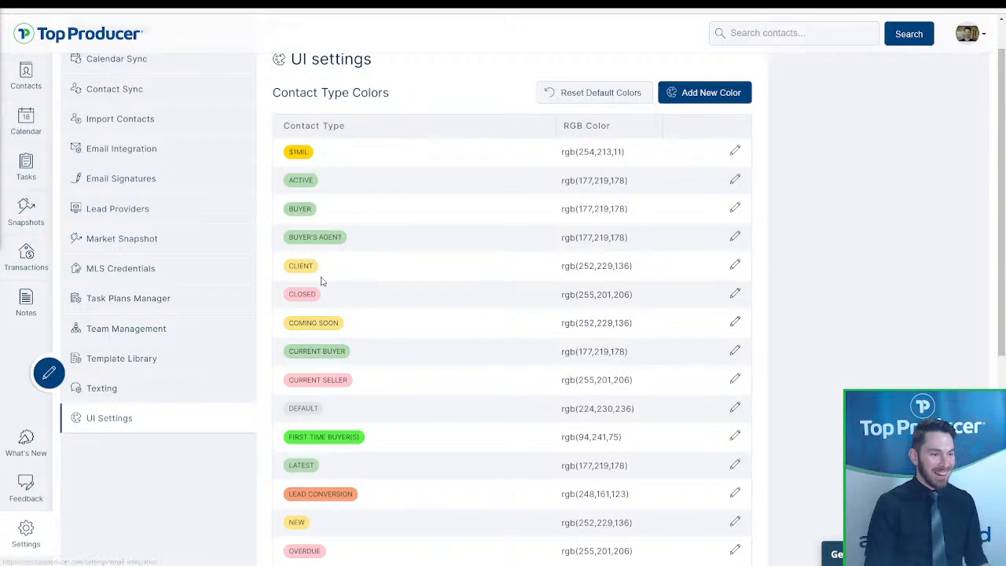
scroll(341, 293, down, 3)
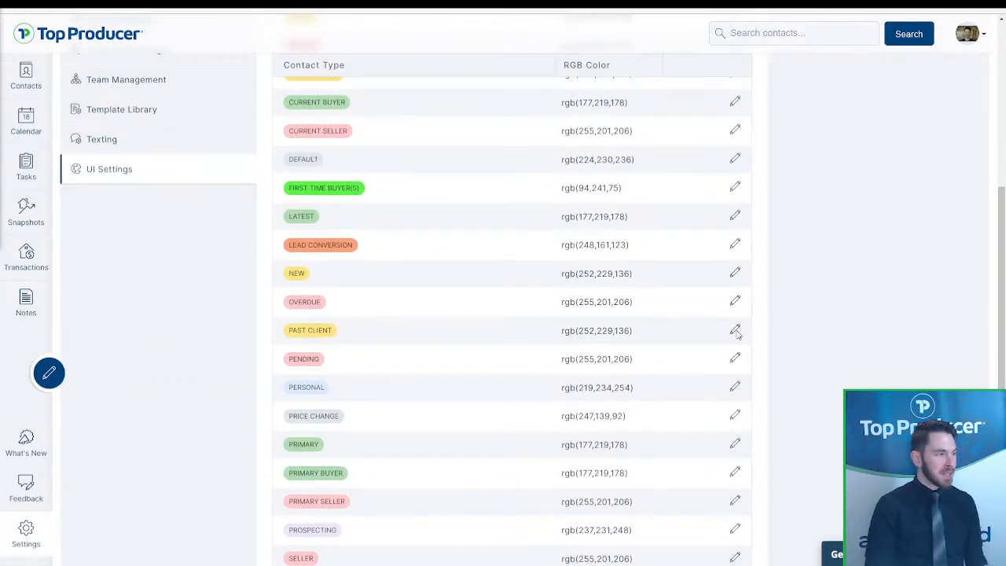
scroll(736, 333, up, 4)
scroll(407, 228, down, 2)
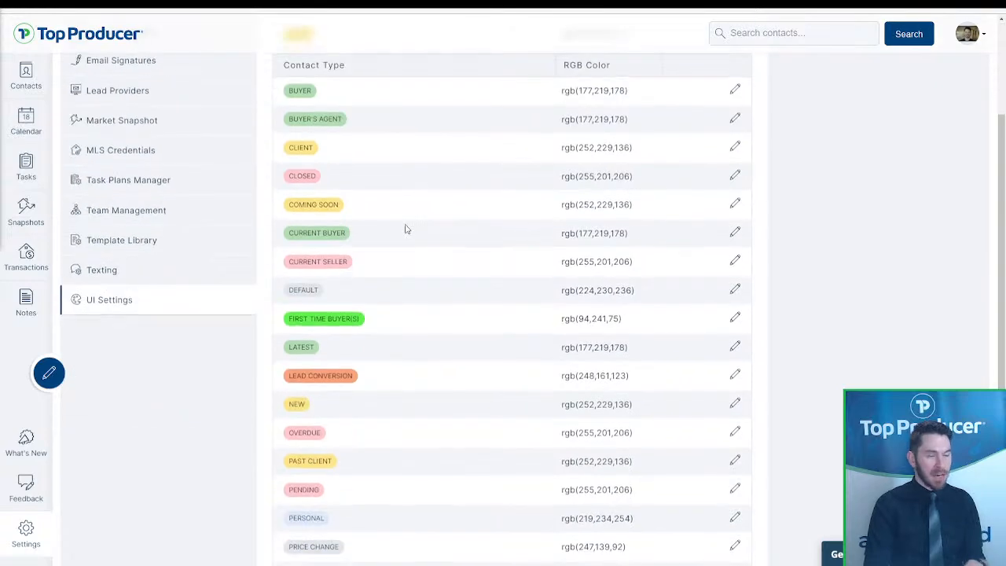
scroll(692, 161, up, 2)
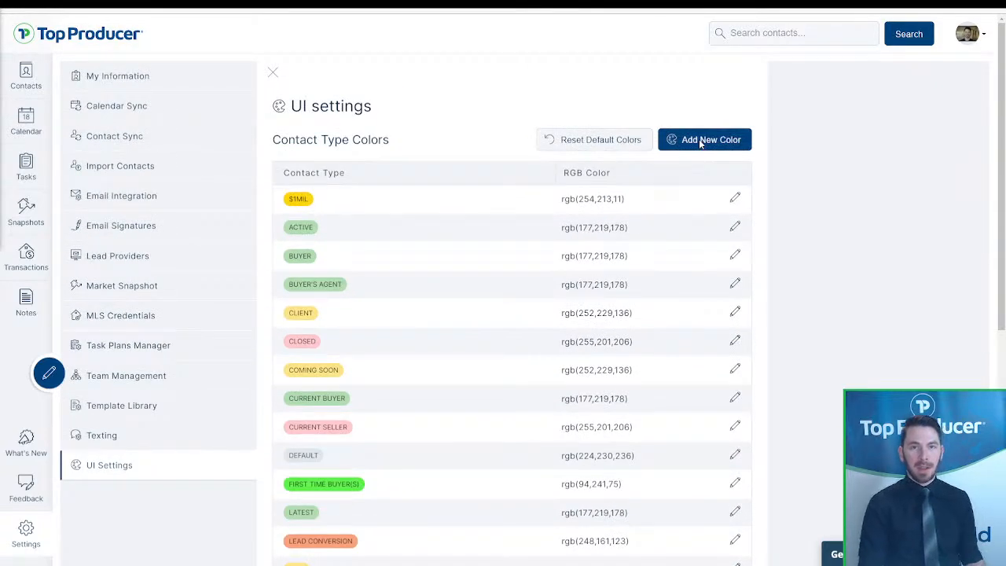
- Add a new colour entry for the Newsletter contact type
click(701, 141)
click(487, 286)
scroll(482, 348, down, 4)
scroll(475, 391, down, 2)
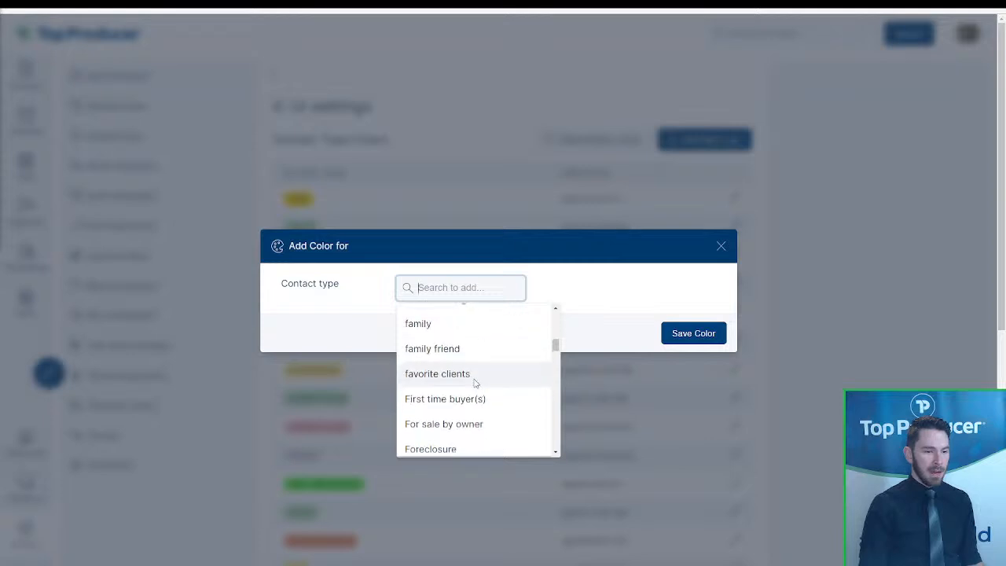
text(newsl)
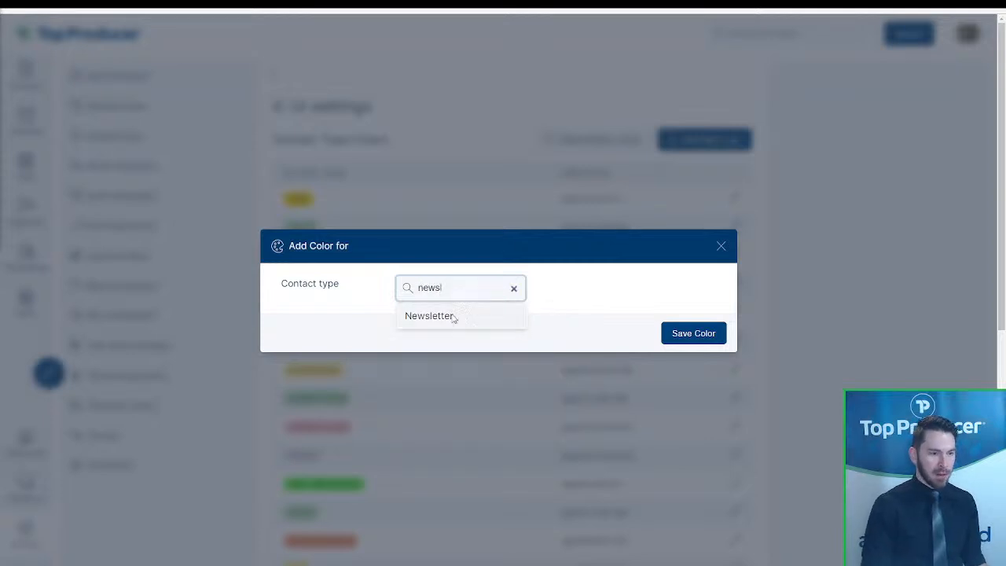
click(454, 315)
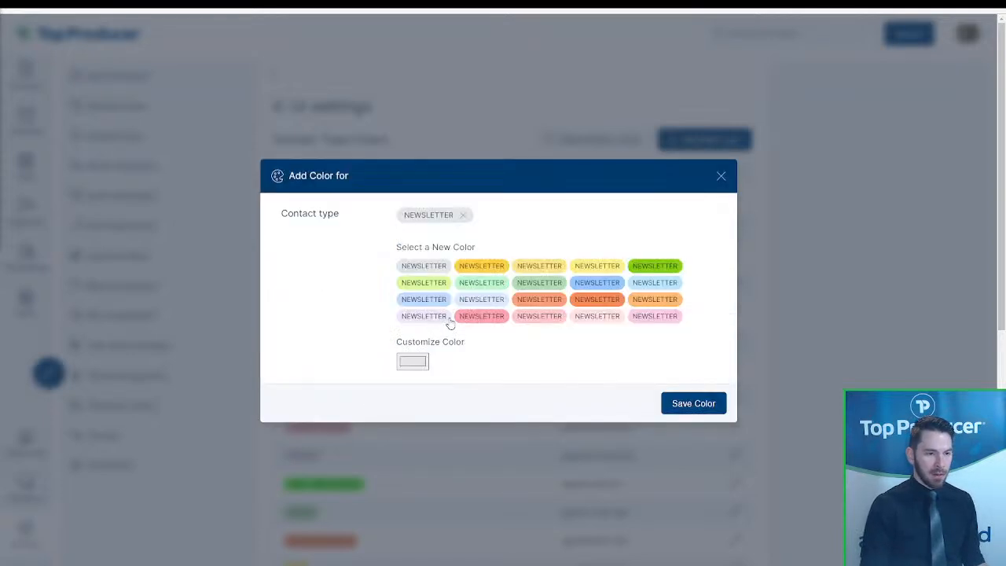
- Give Newsletter a custom purple colour, RGB 148/103/254, and save it
click(412, 361)
drag(462, 417, 438, 412)
drag(492, 476, 477, 478)
drag(442, 422, 487, 375)
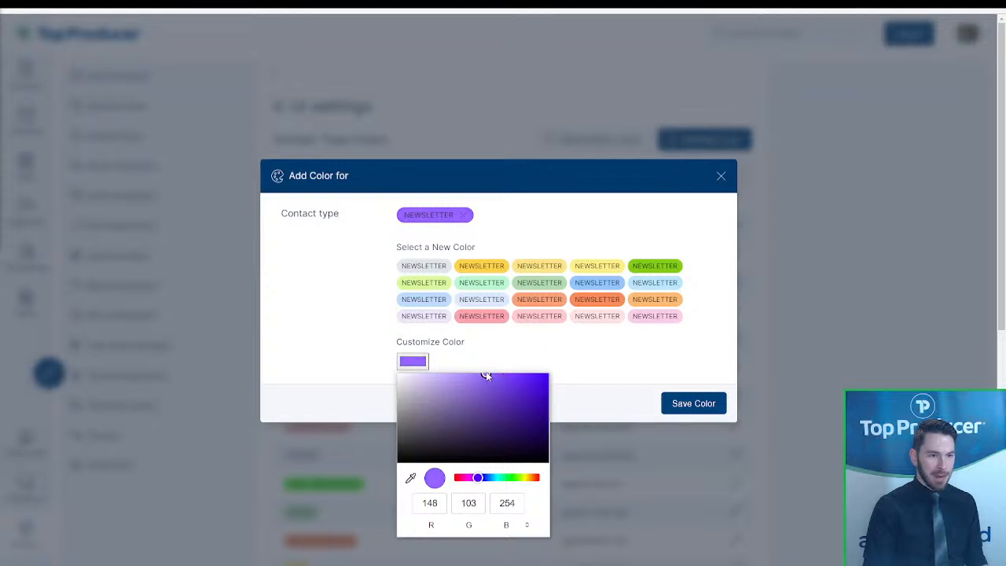
click(672, 404)
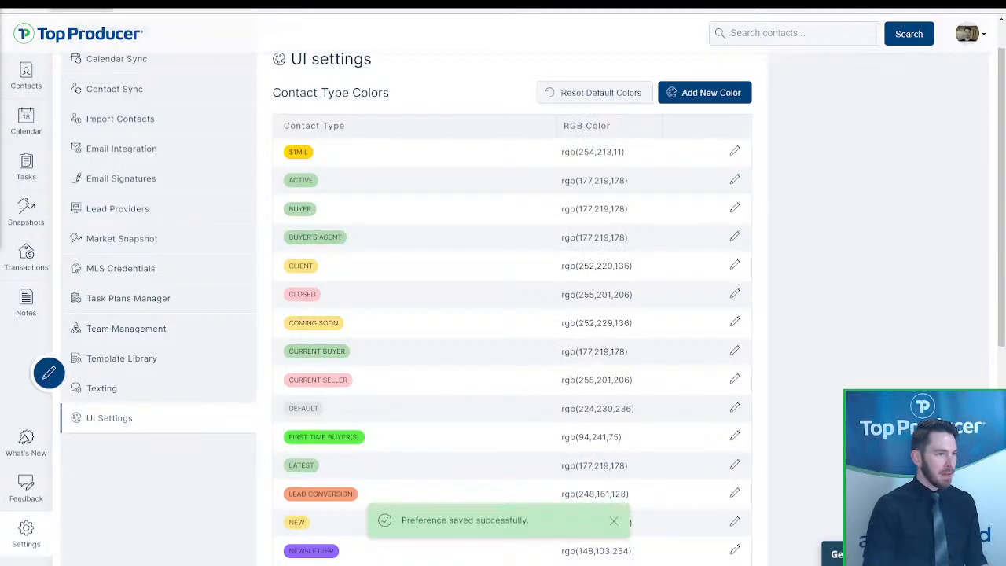
- Filter contacts to the Newsletter type with an 'is:news' search, then return to PowerPoint
click(35, 77)
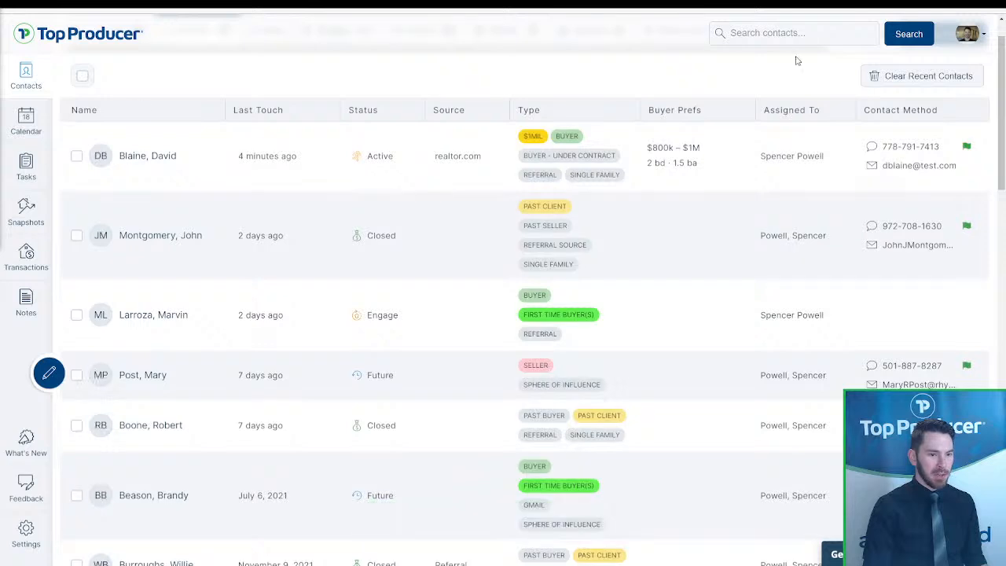
click(823, 36)
text(is:news)
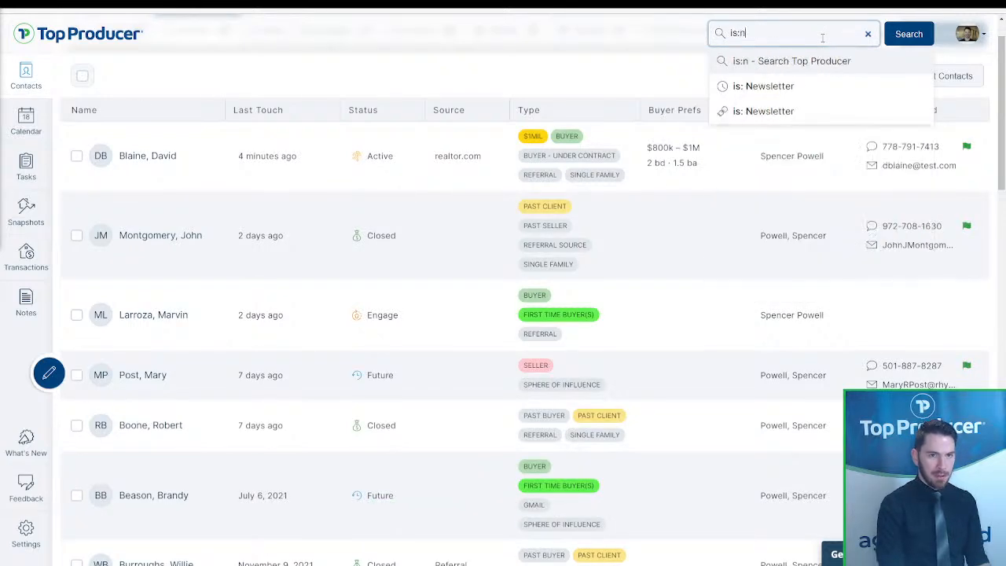
click(804, 86)
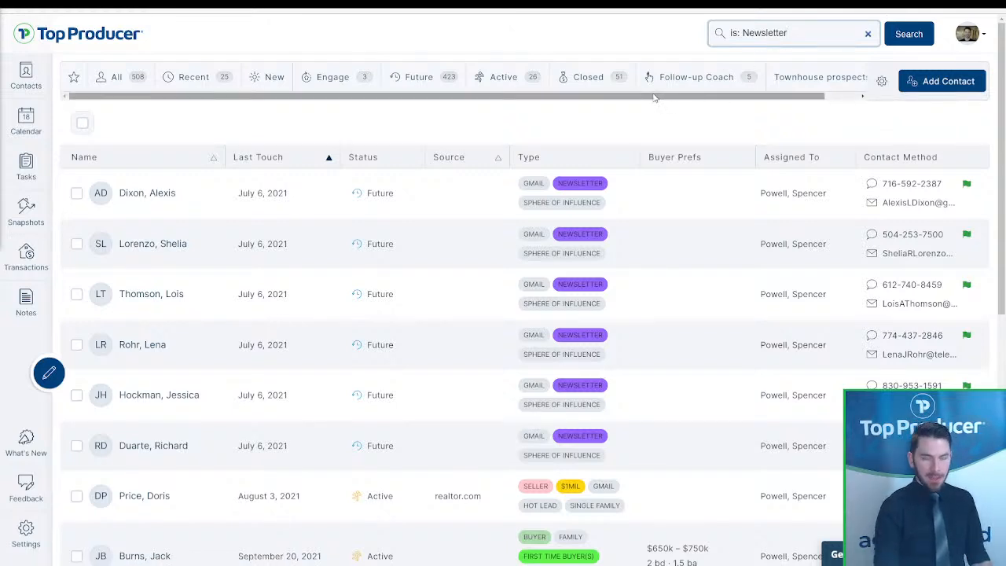
click(232, 4)
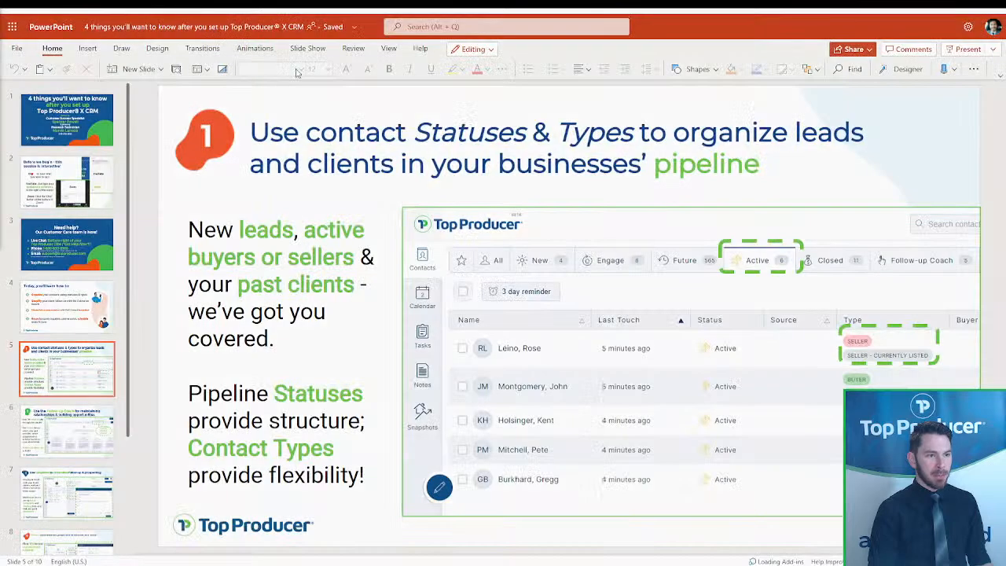
- Present the deck full screen and advance to slide 3, 'Need help?'
key(Page_Down)
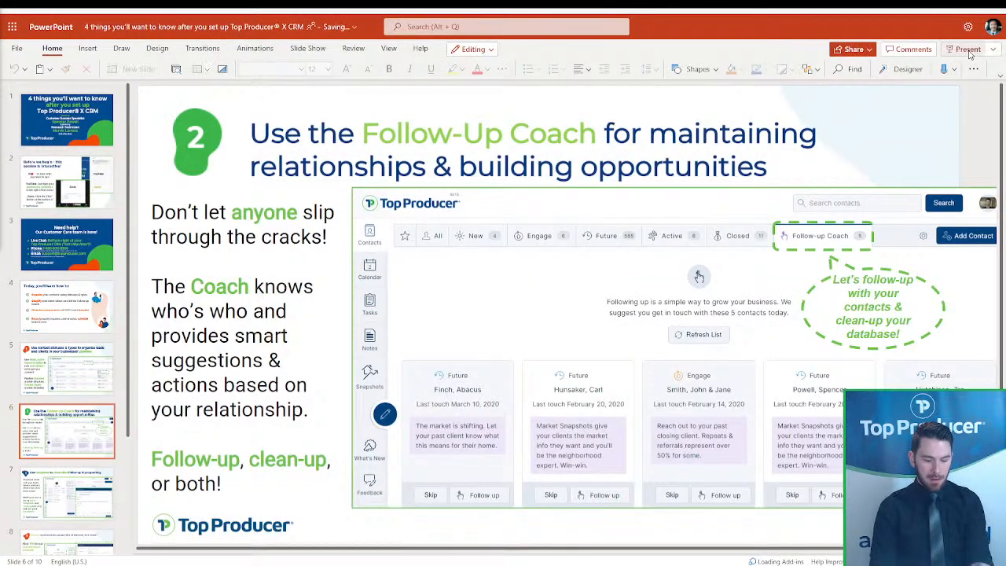
click(963, 52)
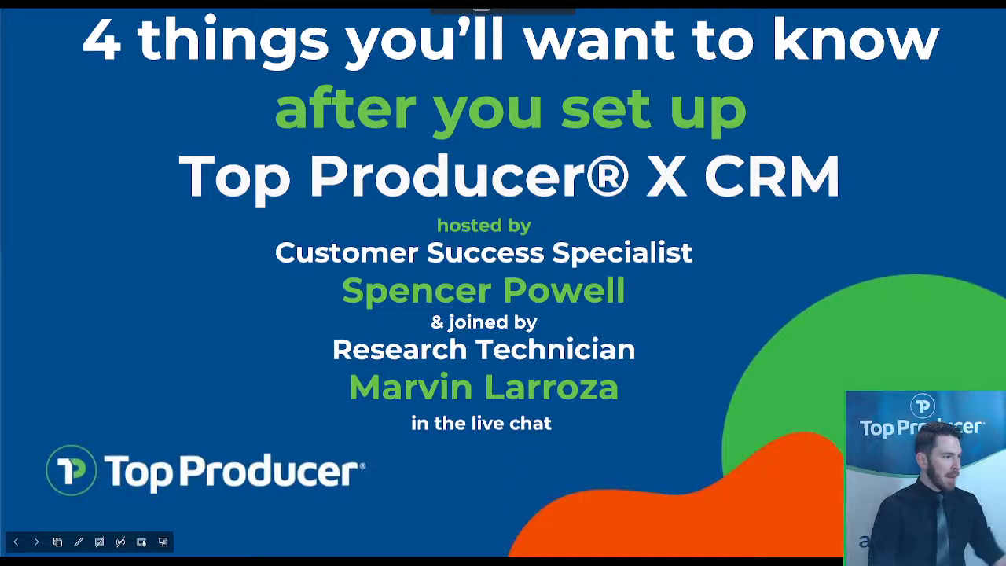
click(859, 317)
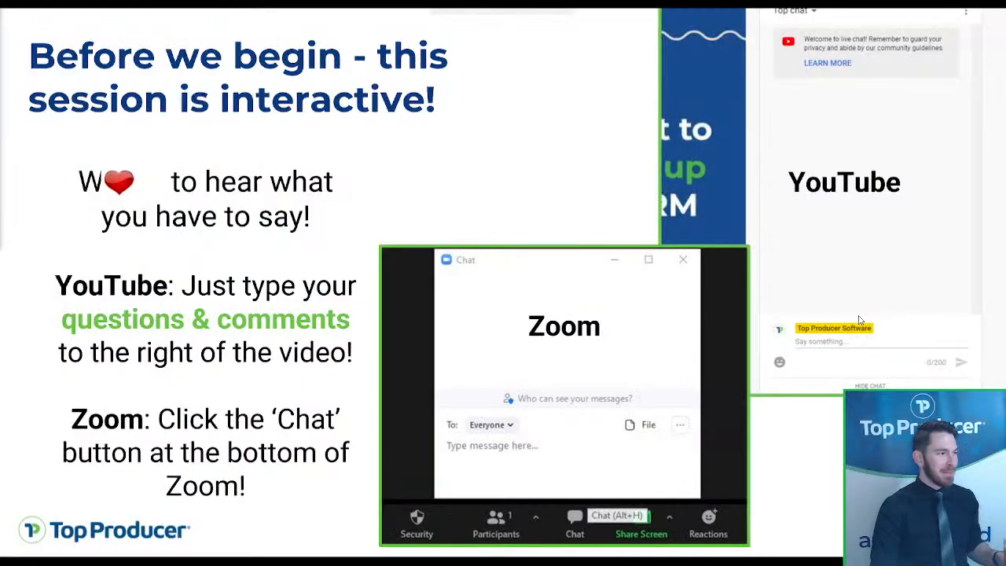
click(880, 308)
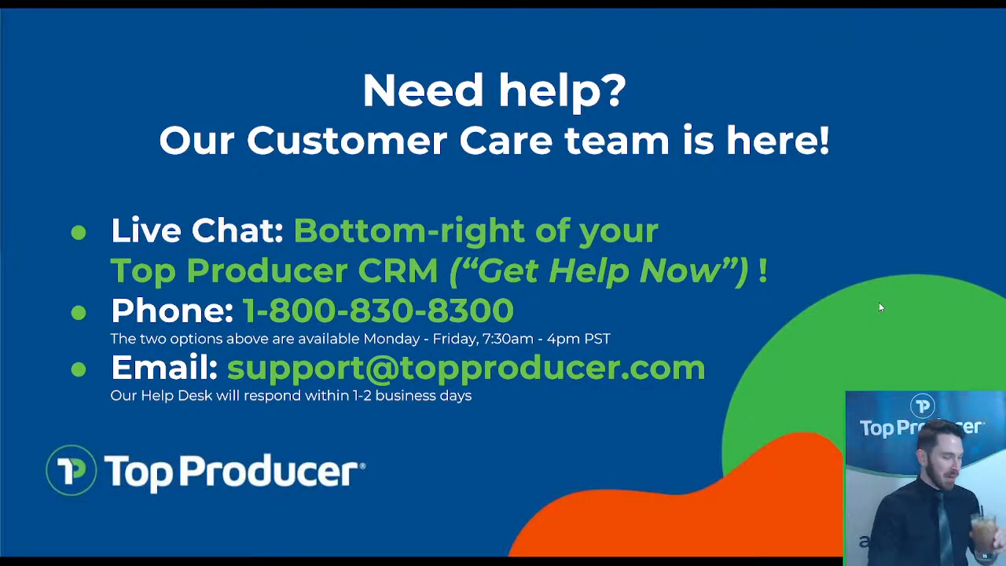
click(880, 308)
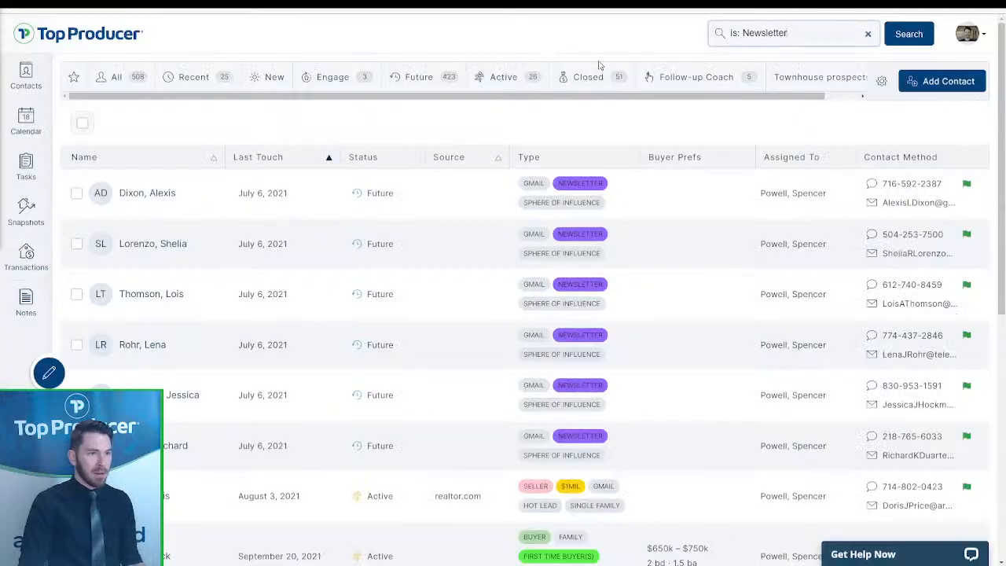
- Send the 'New townhouse listings' group email to all Townhouse buyer contacts
click(712, 31)
text(is:)
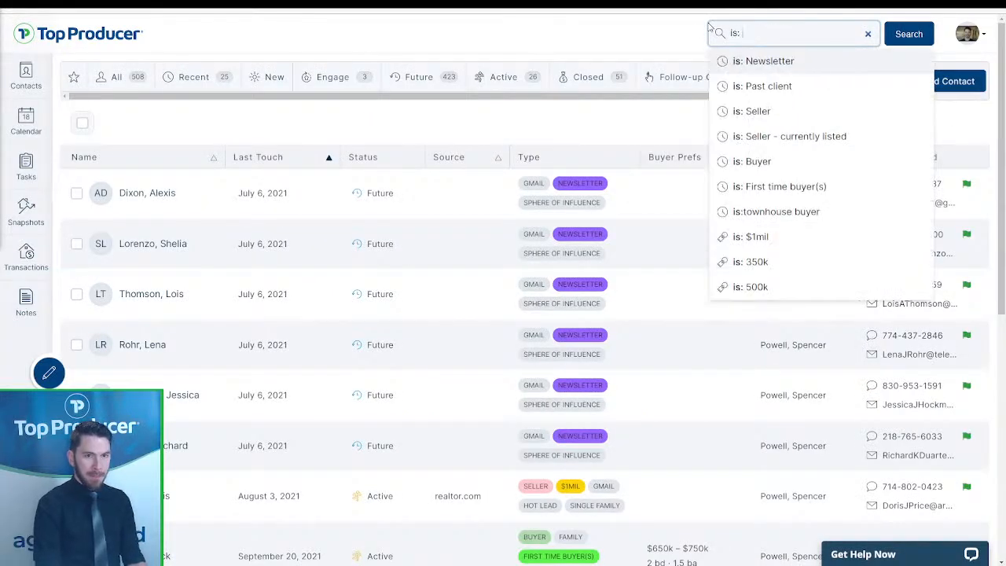
text( townhouse)
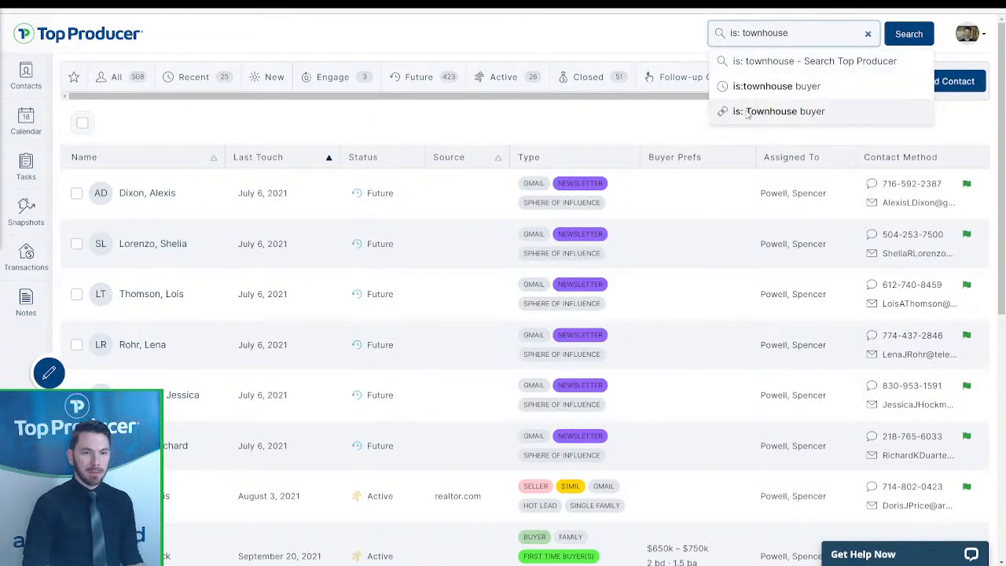
click(747, 111)
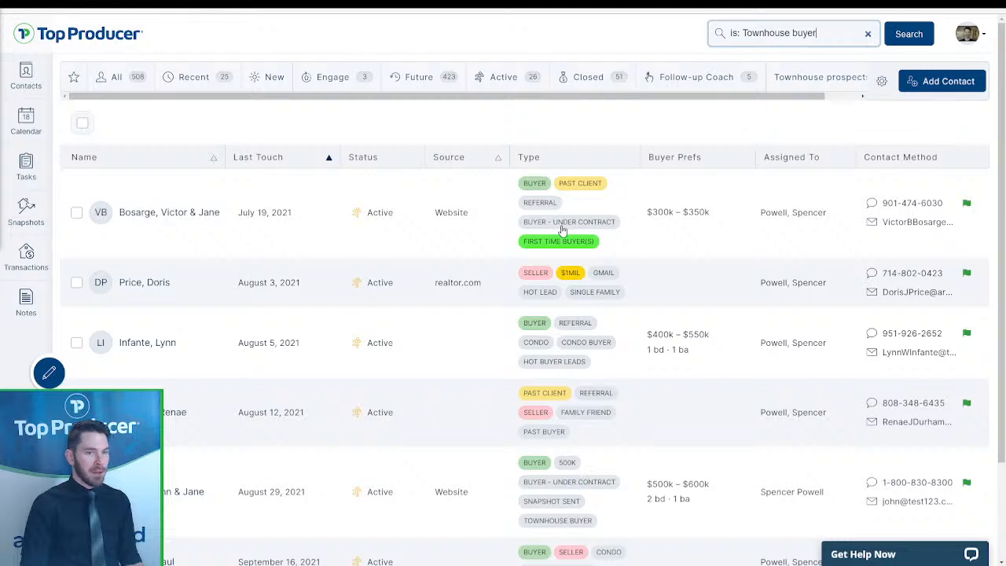
click(83, 124)
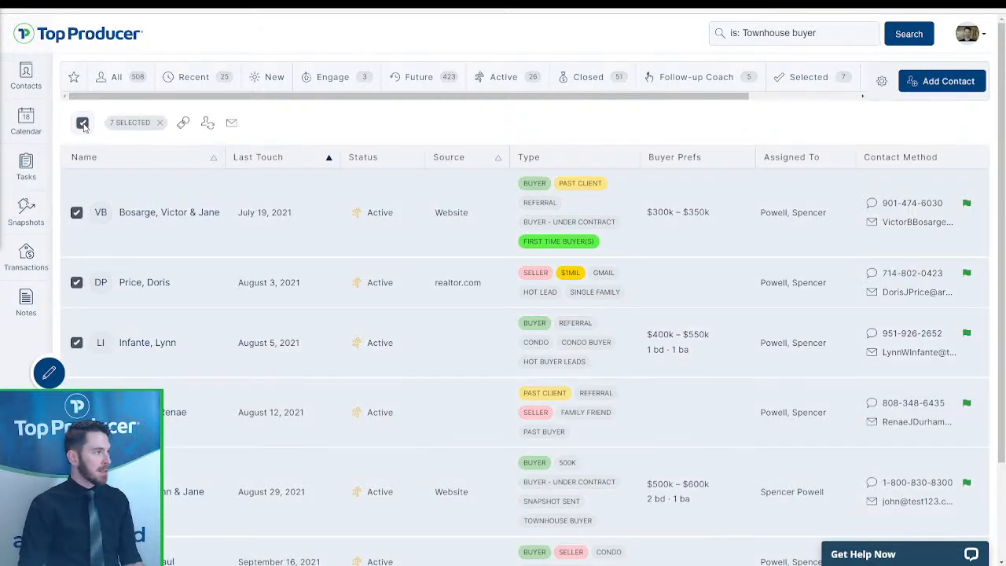
click(232, 123)
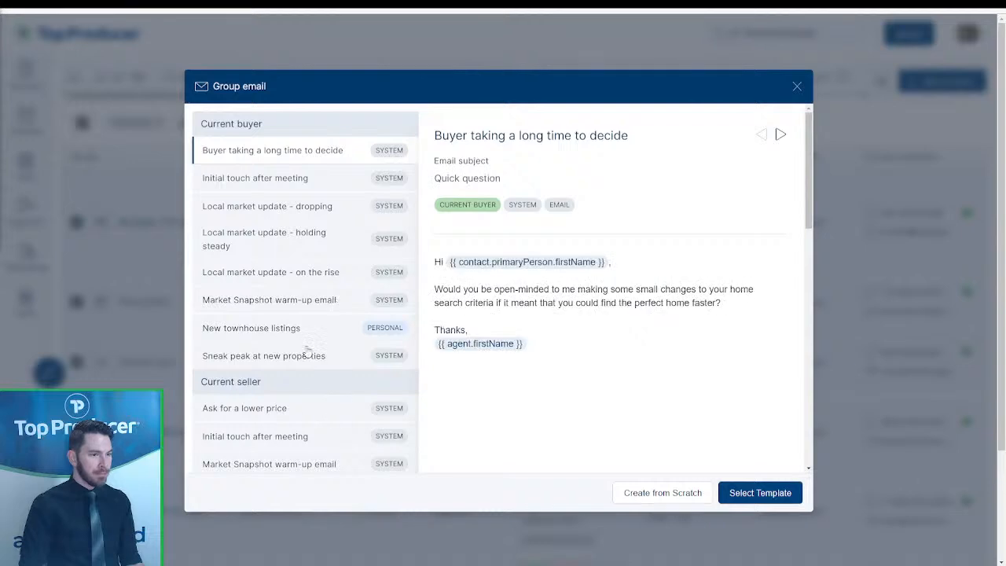
click(301, 330)
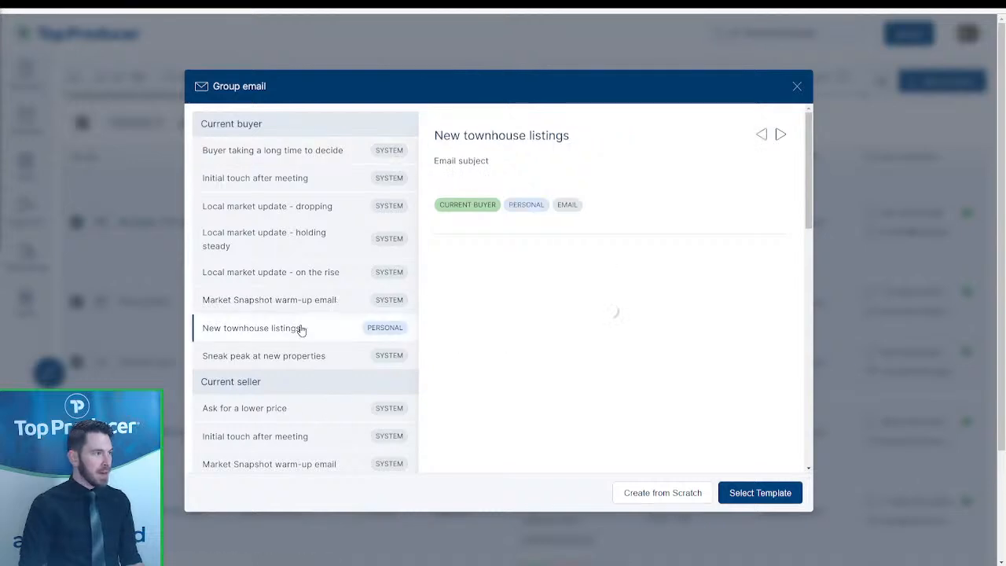
click(784, 495)
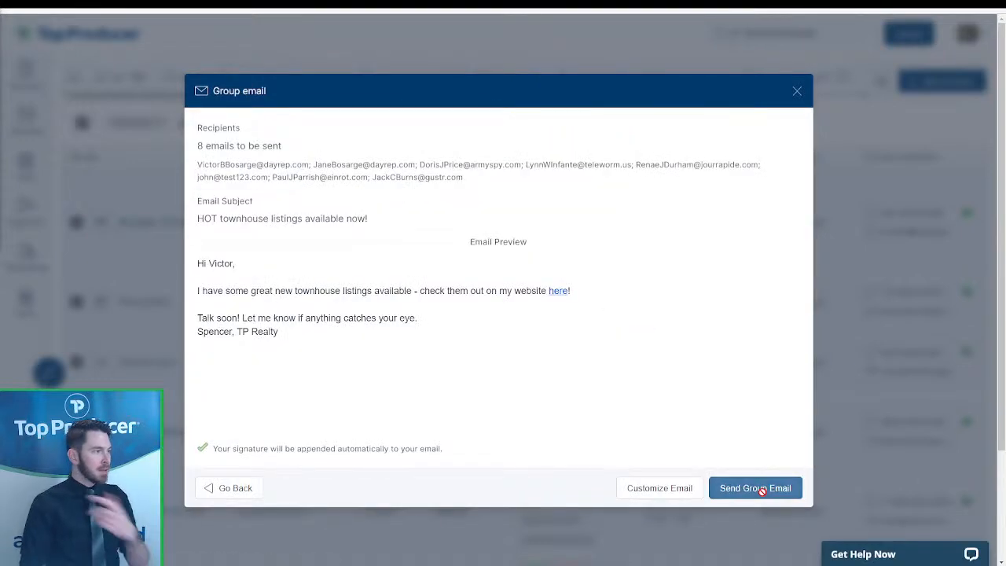
click(762, 490)
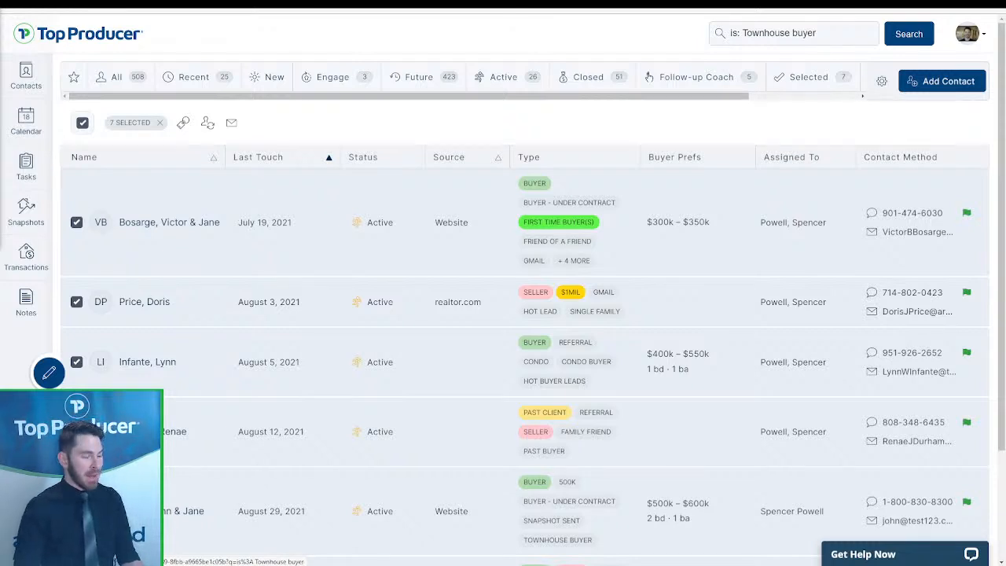
- Clear the selection and filter the list to Past client contacts
click(160, 124)
click(818, 33)
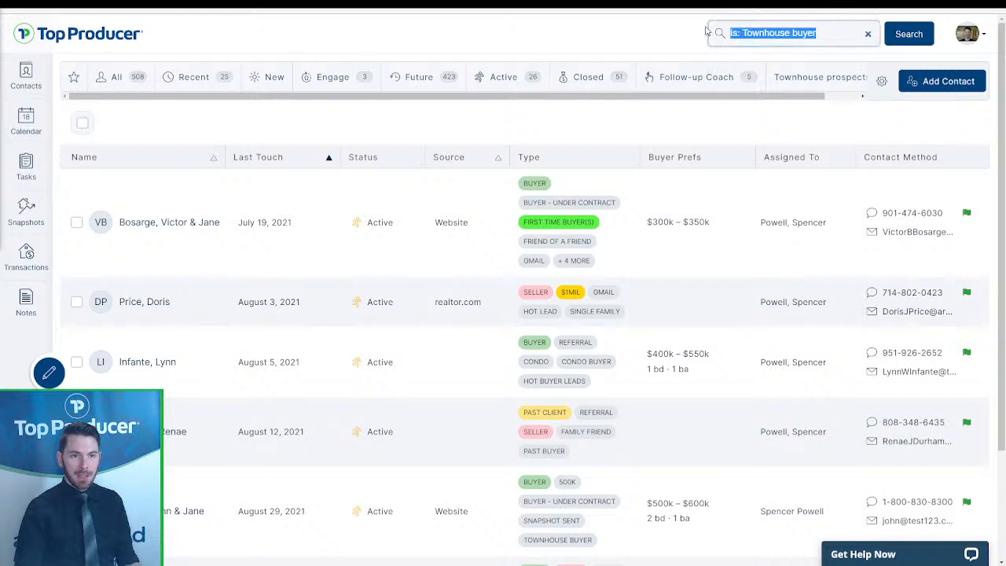
text(is: past)
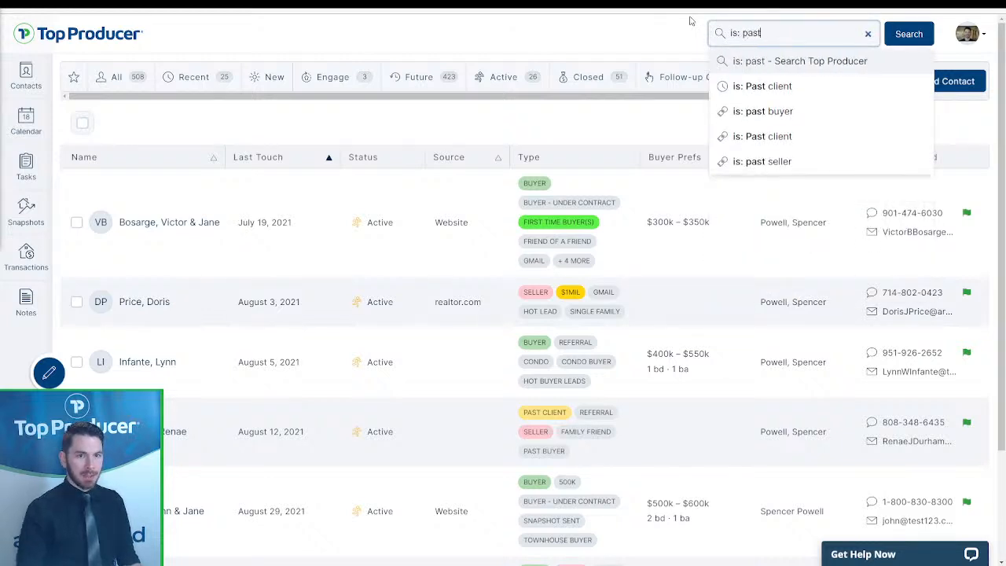
click(761, 87)
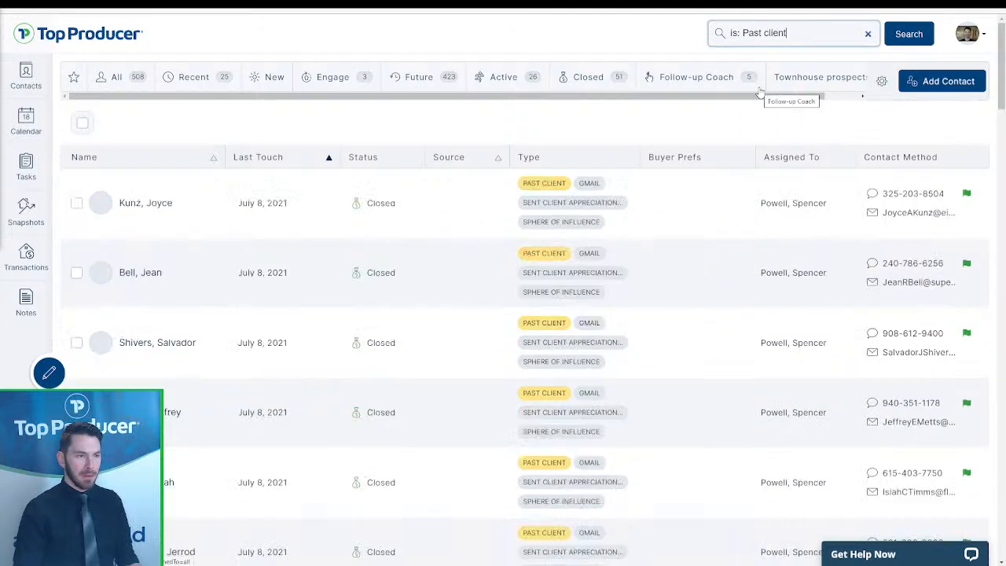
- Select all 56 listed past-client contacts
click(83, 122)
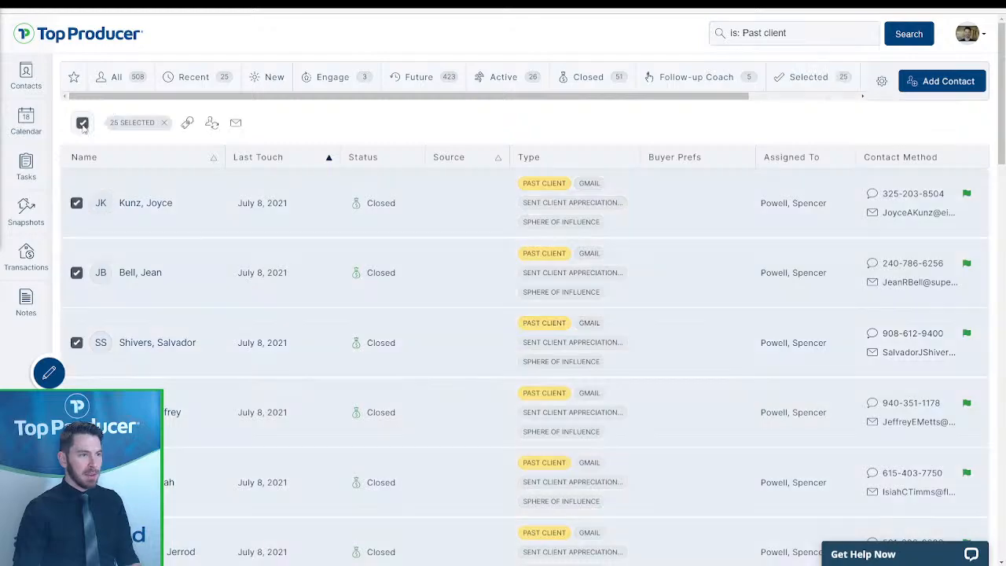
scroll(387, 491, down, 2)
scroll(388, 491, down, 10)
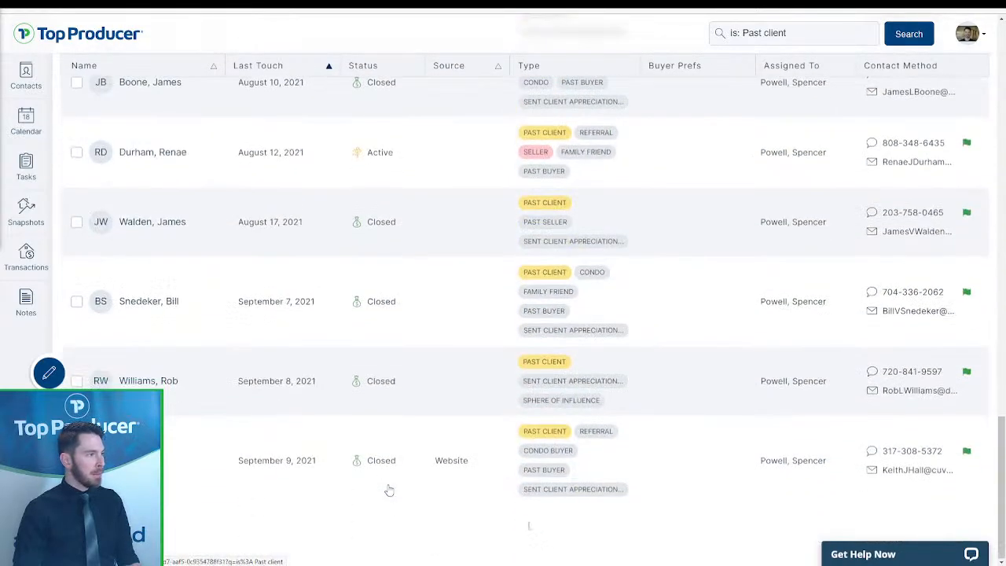
scroll(521, 543, down, 10)
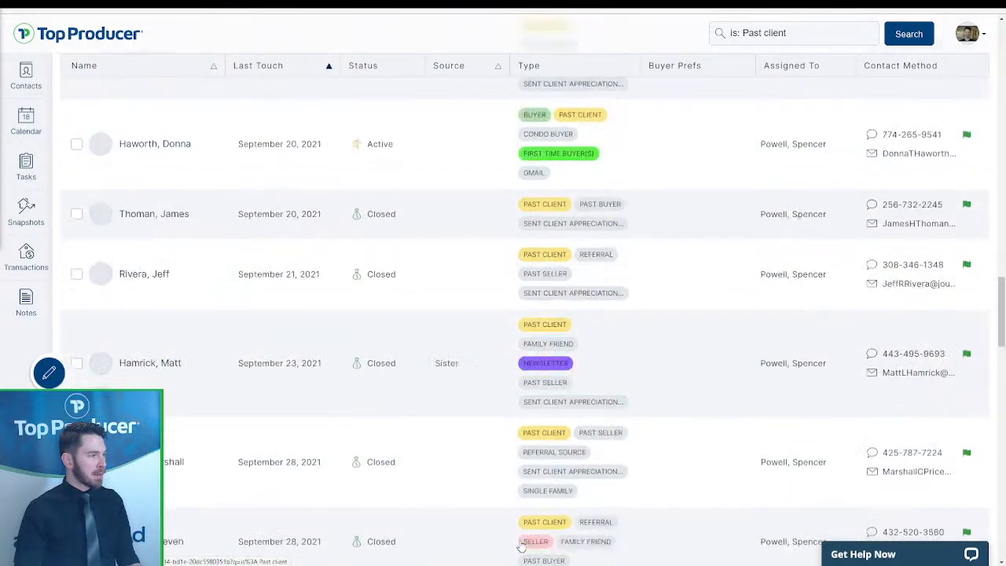
scroll(521, 542, down, 5)
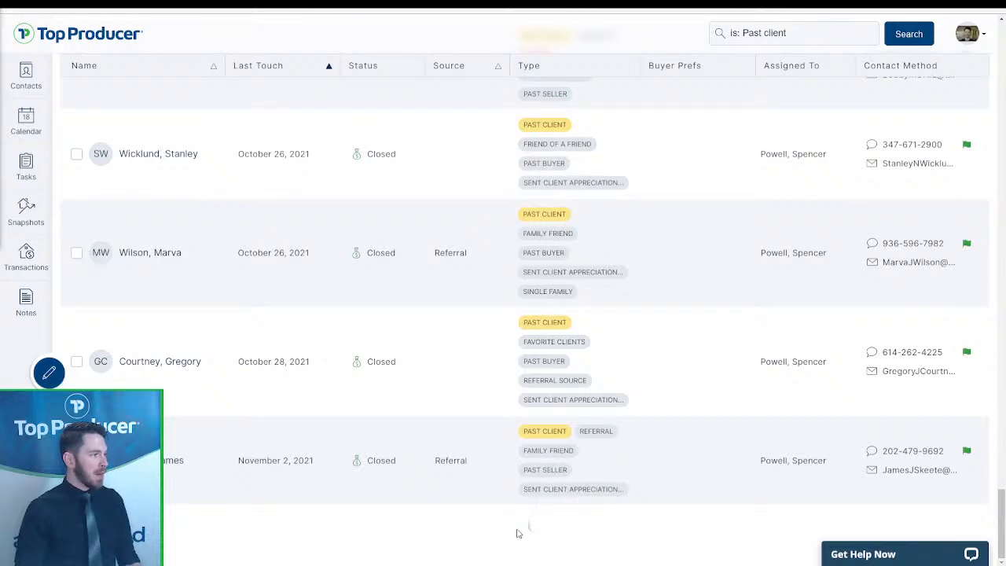
scroll(518, 534, down, 5)
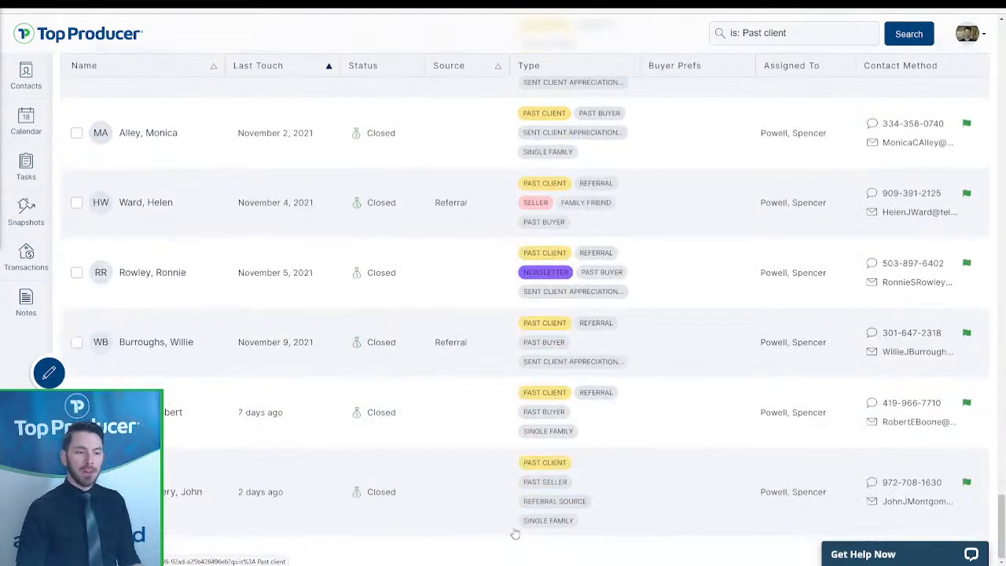
scroll(515, 534, up, 20)
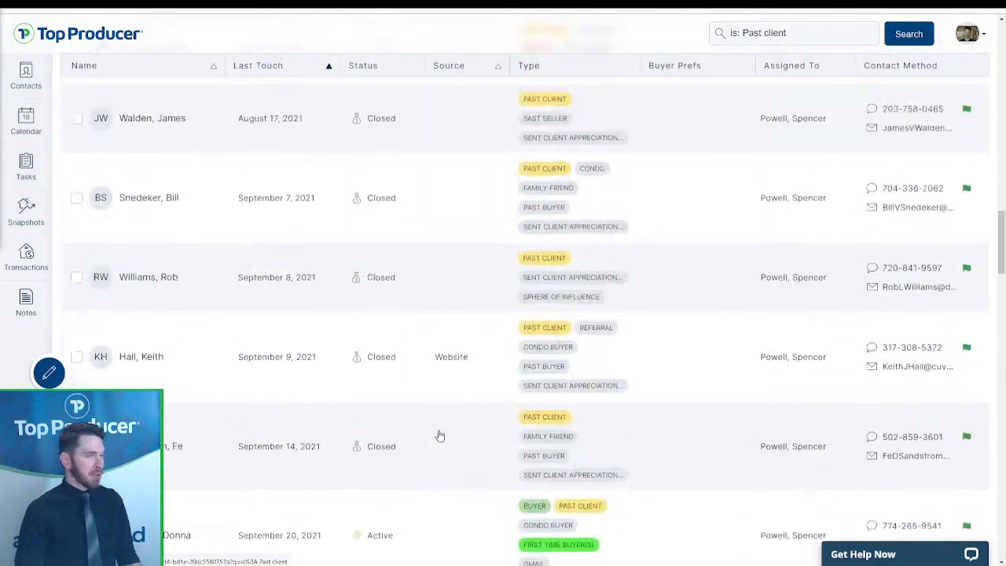
scroll(336, 349, up, 10)
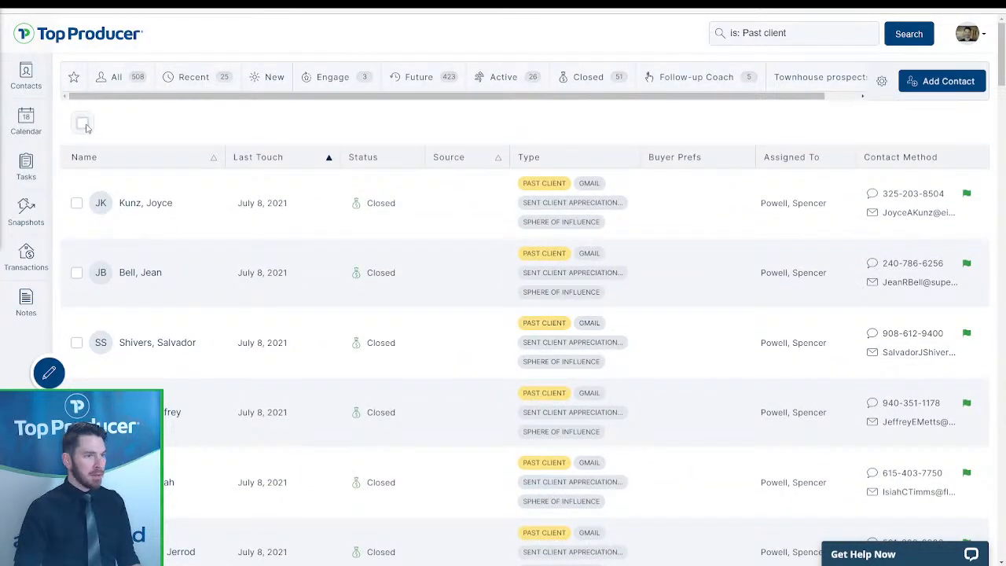
click(83, 124)
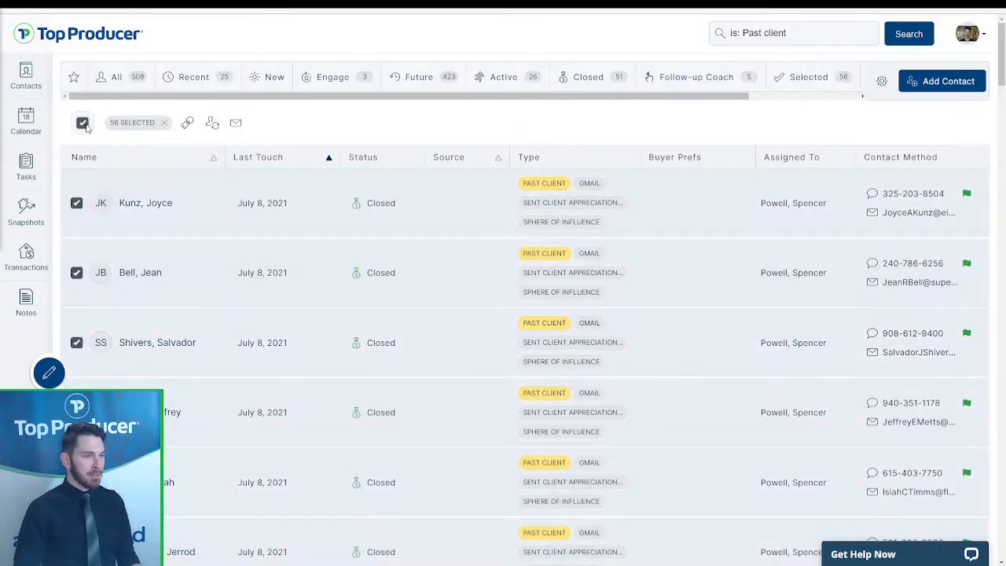
- Start a group email, preview the past client and Expired listing templates, then create one from scratch
click(235, 123)
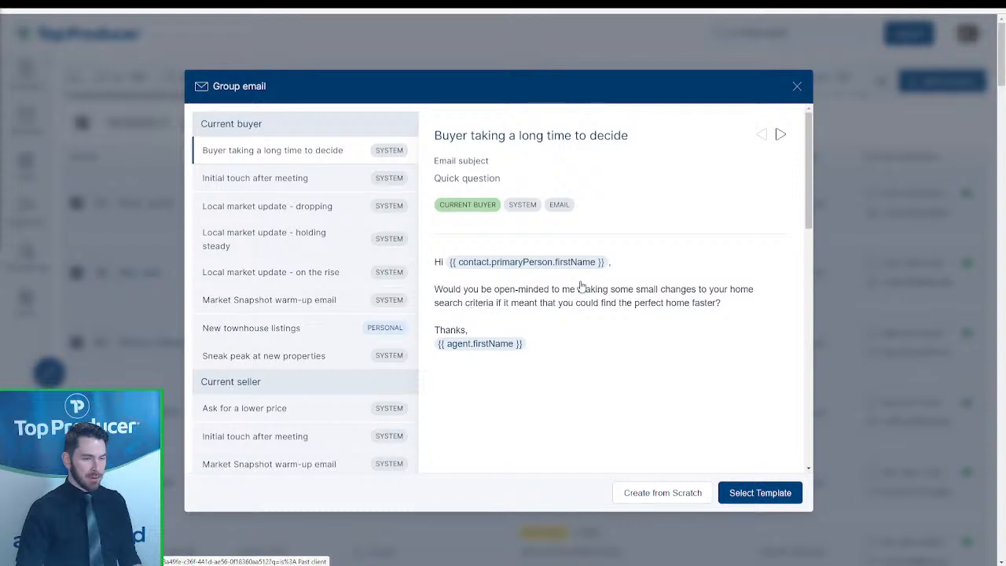
drag(466, 303, 354, 273)
scroll(319, 266, down, 7)
scroll(322, 266, down, 1)
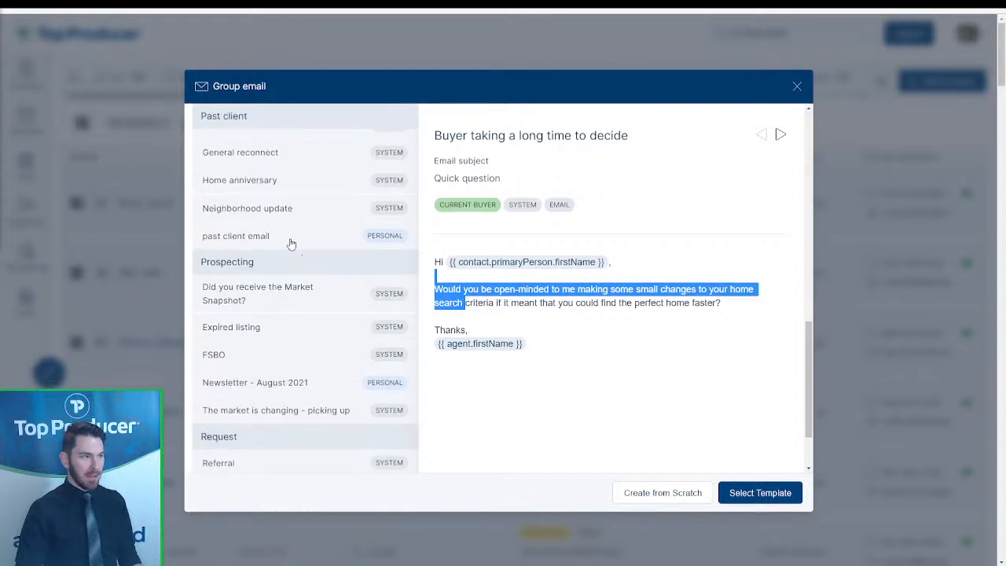
click(291, 238)
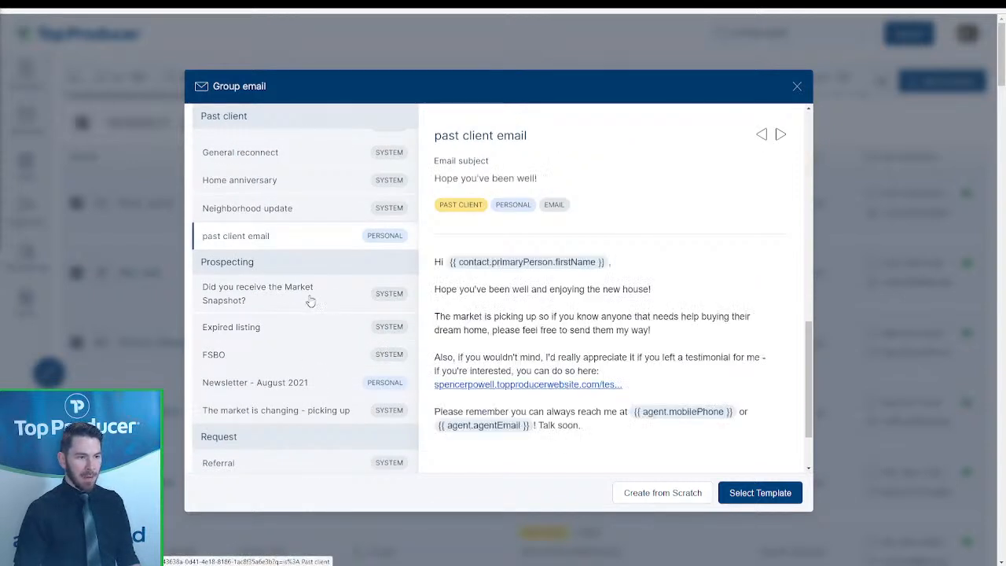
click(250, 332)
scroll(287, 343, down, 3)
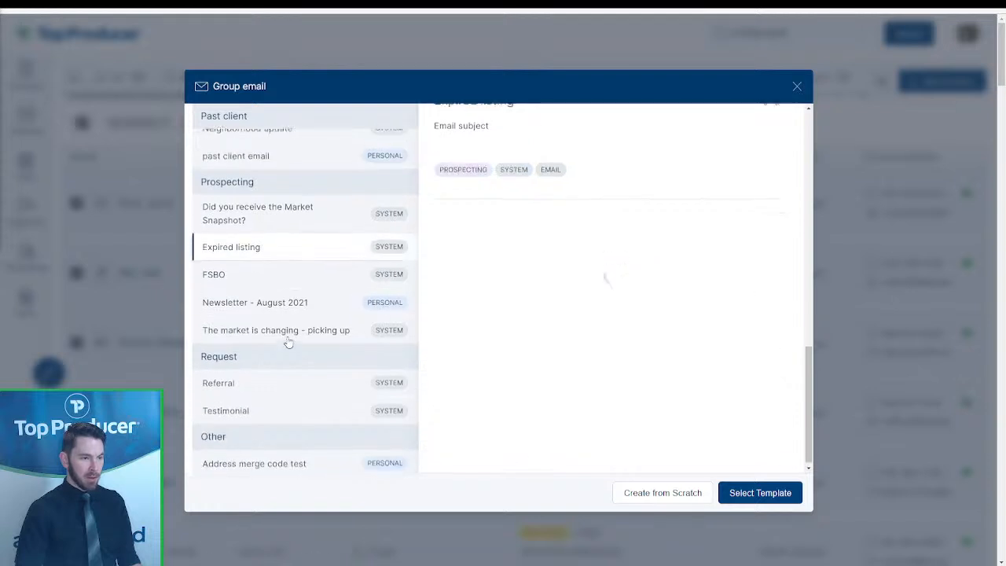
click(677, 493)
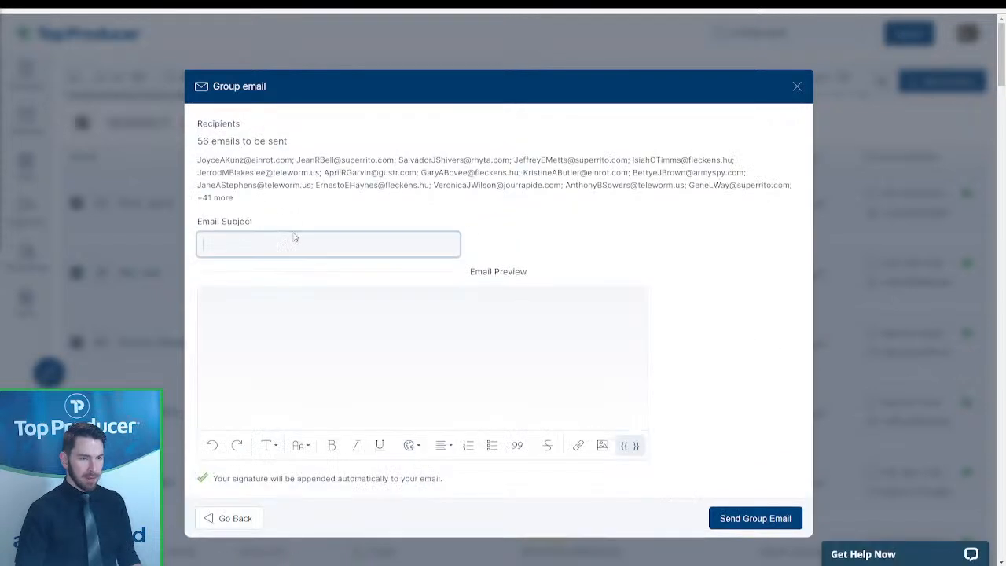
- Enter subject 'Client appreciation event! RSVP now!' and greeting 'Hi' plus the First name merge field
text(Client)
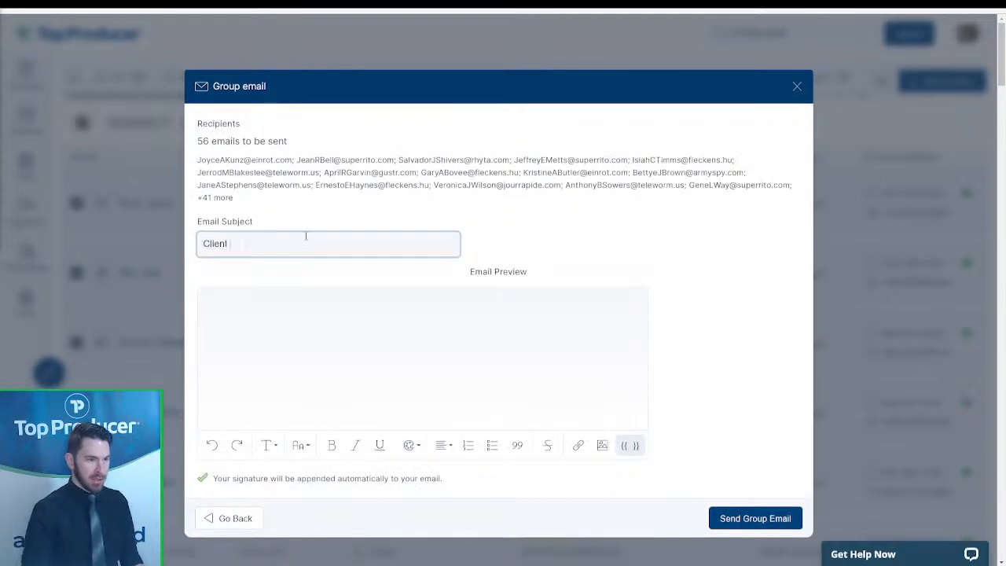
text( appreciation event!)
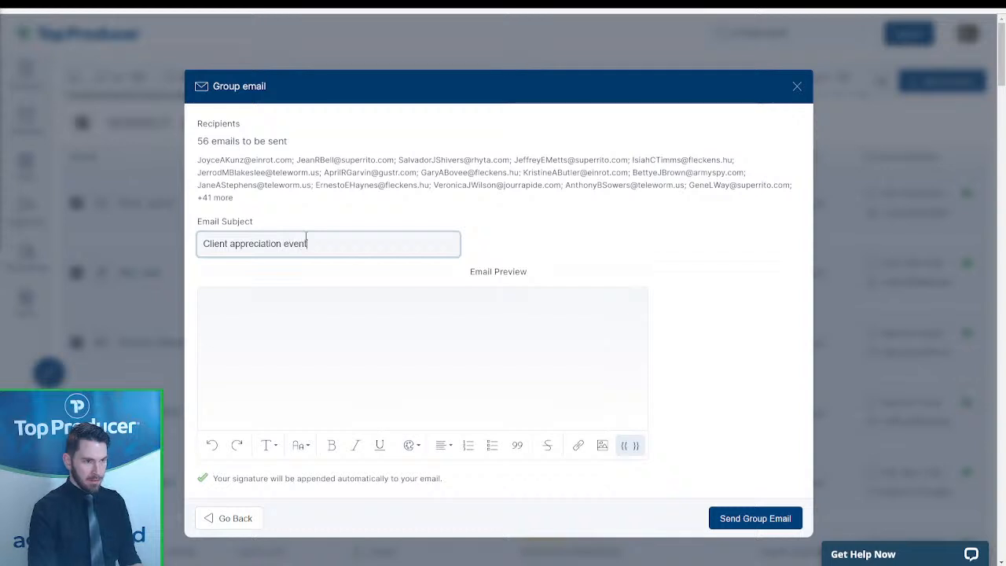
text( RSVP )
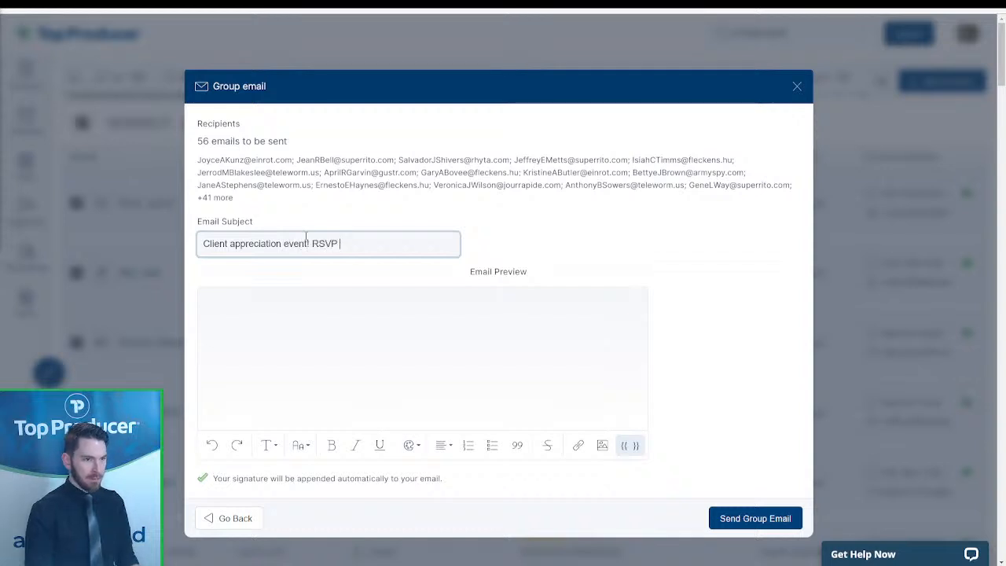
text(now!)
click(322, 330)
text(Hi)
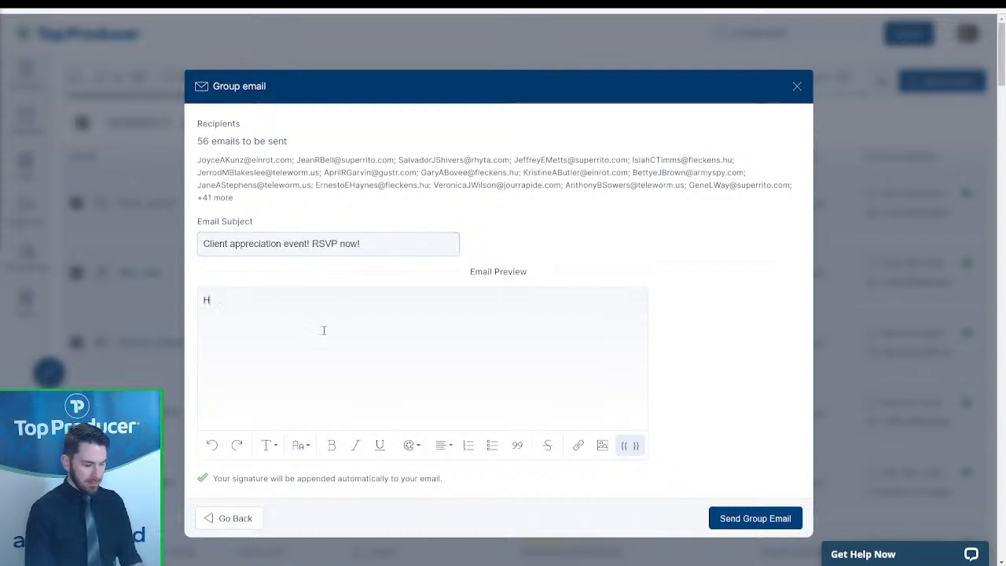
click(631, 445)
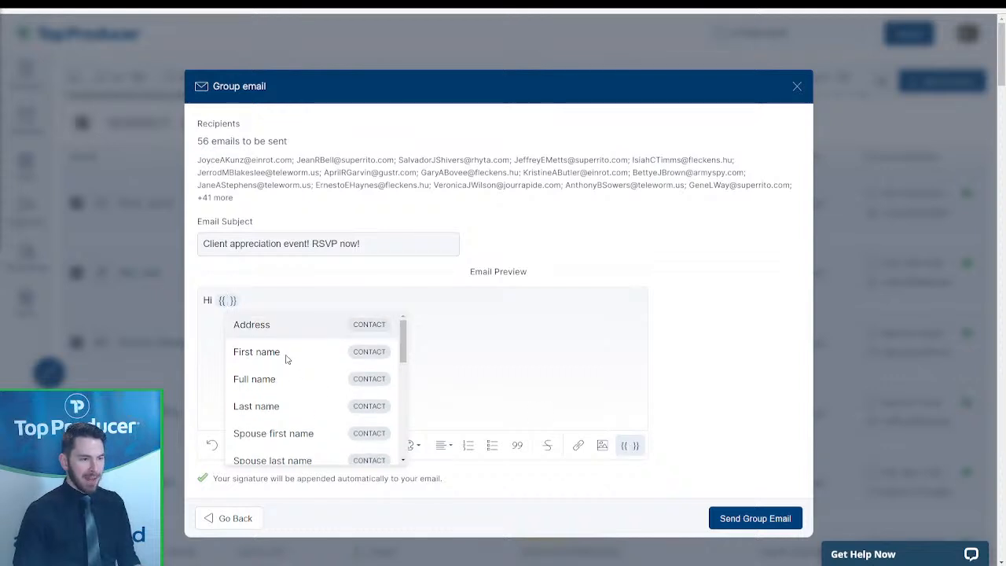
click(287, 355)
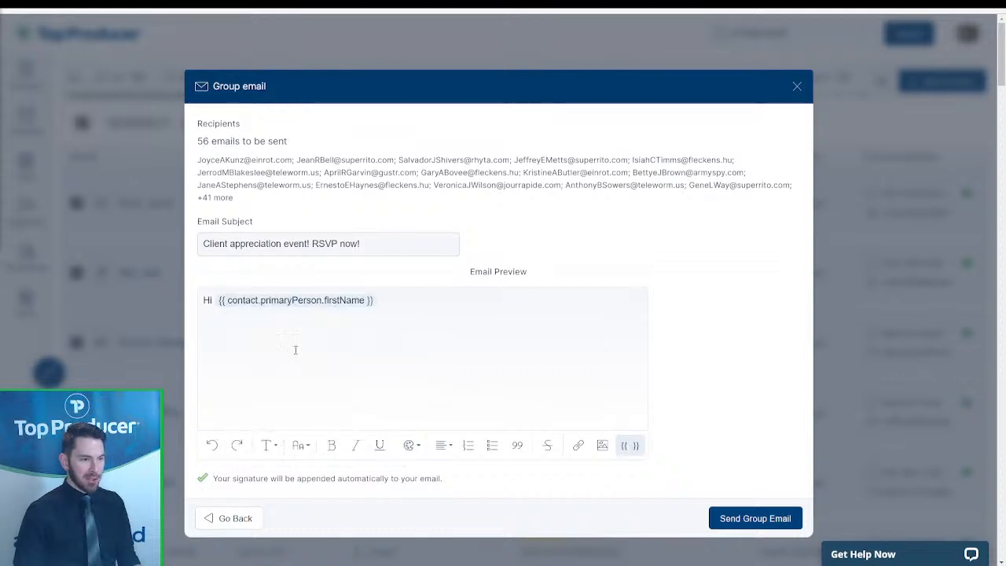
click(419, 301)
text(,)
key(Return)
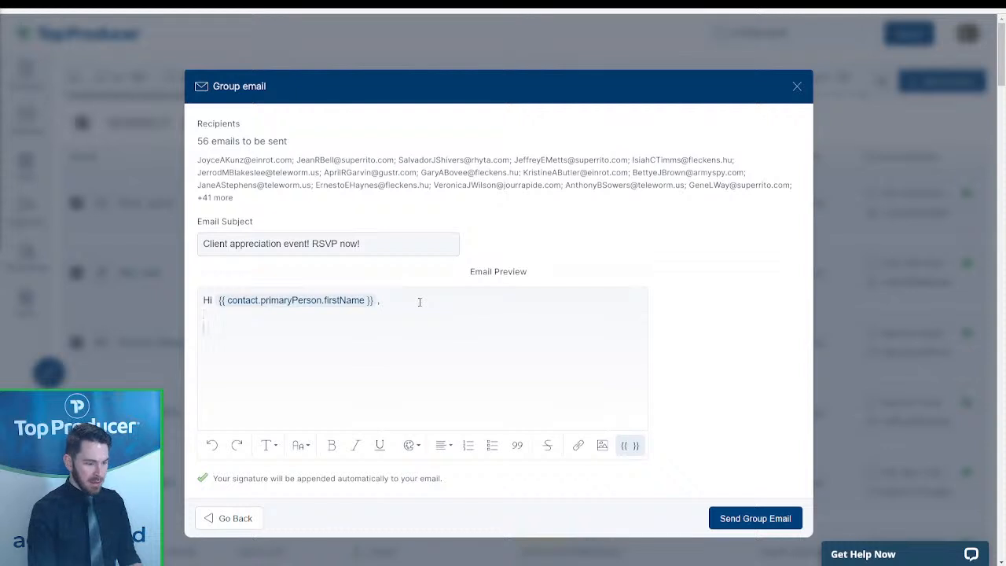
- Write the line inviting them to the upcoming client appreciation event, removing the spouse sentence
text(Wo)
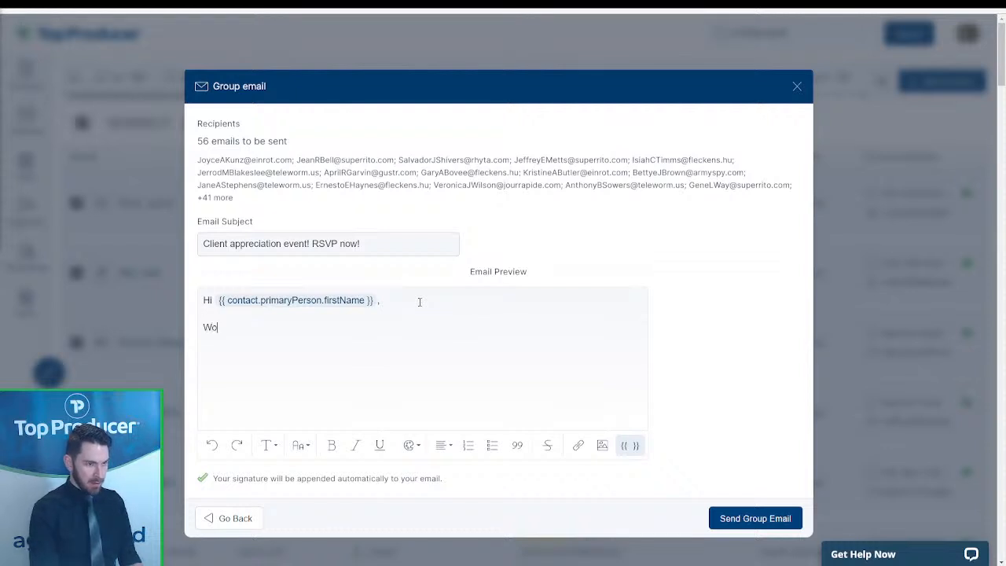
text(uld love for you to jo)
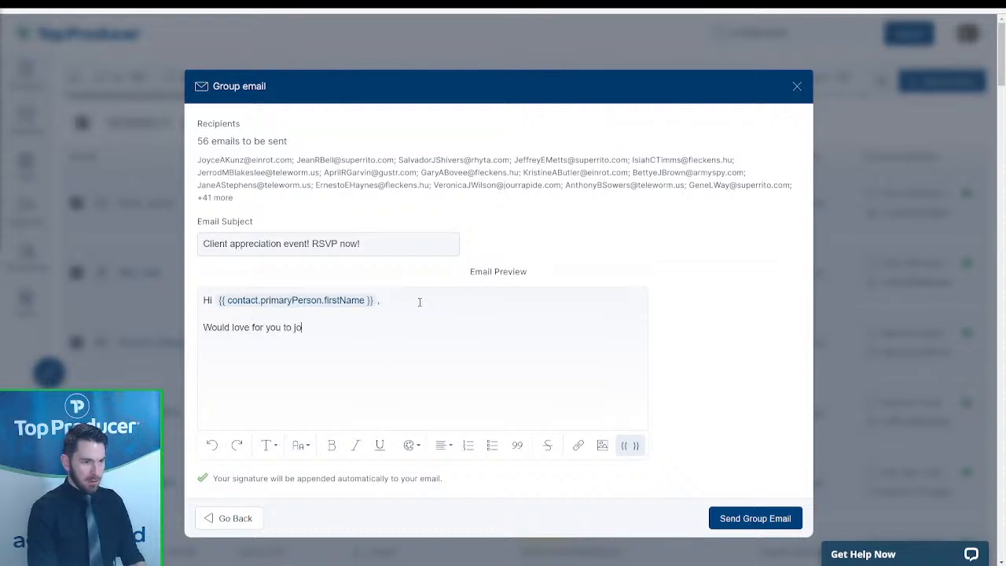
text(in in my pp)
key(BackSpace)
key(BackSpace)
text(upcming)
key(BackSpace)
key(BackSpace)
key(BackSpace)
key(BackSpace)
text(oming client appreciation event!)
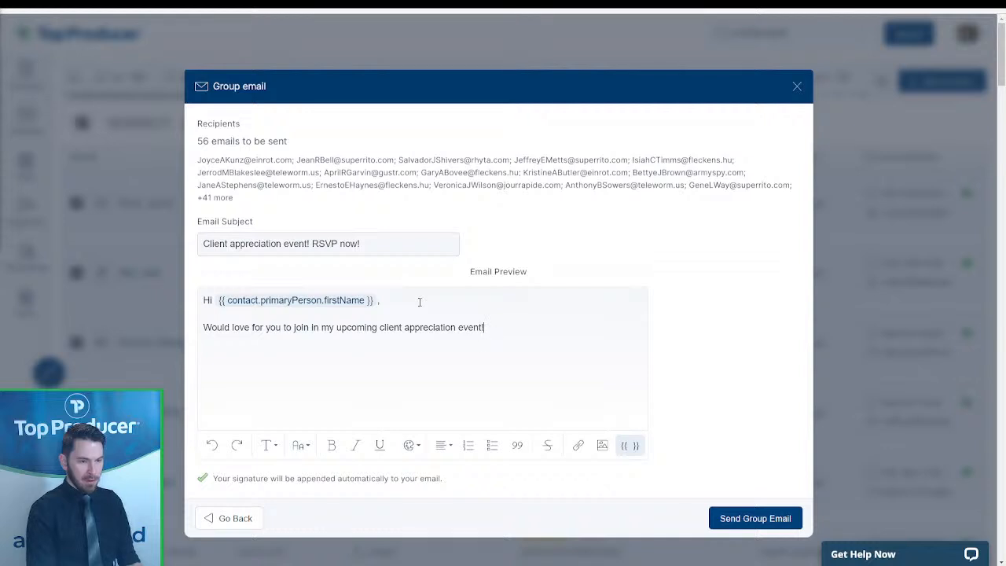
text( Please bring y)
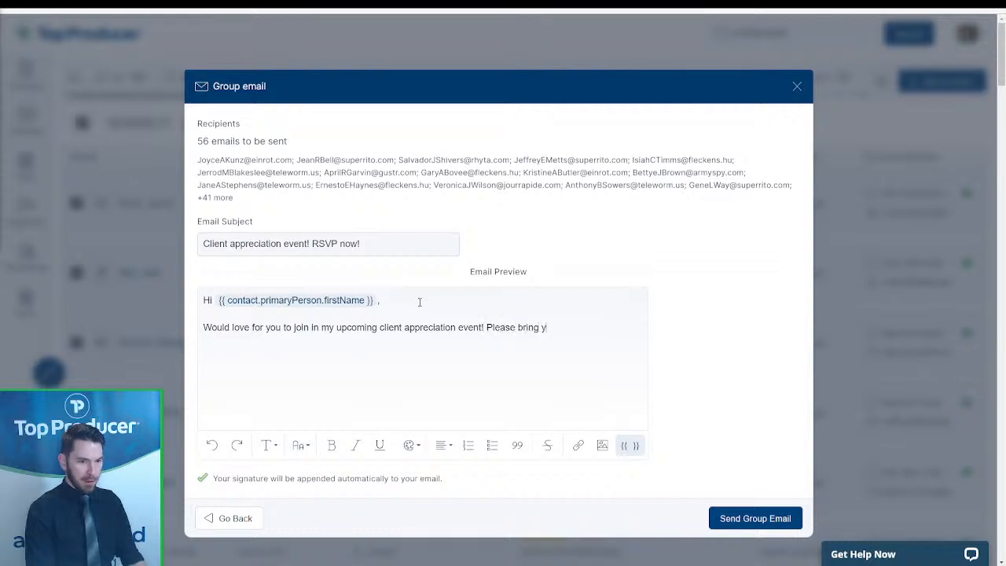
text(our ssp)
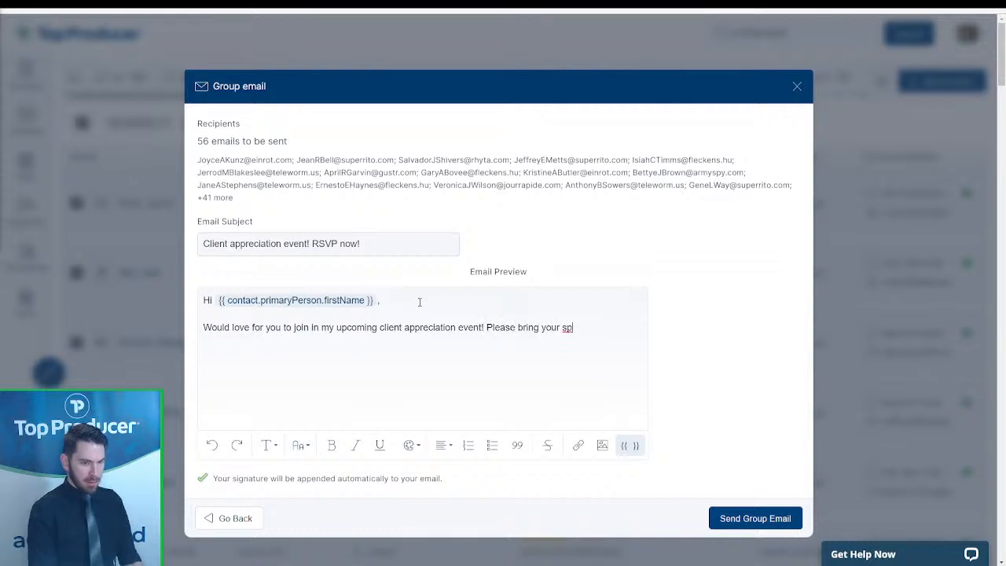
text(ouse  as w)
text(you'd)
text( like to as wel)
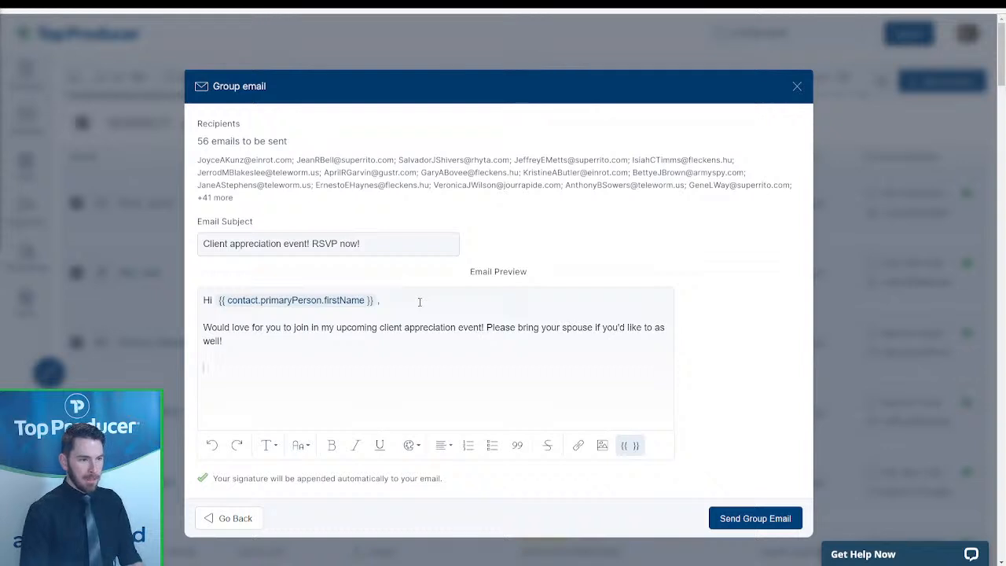
drag(468, 338, 486, 327)
key(BackSpace)
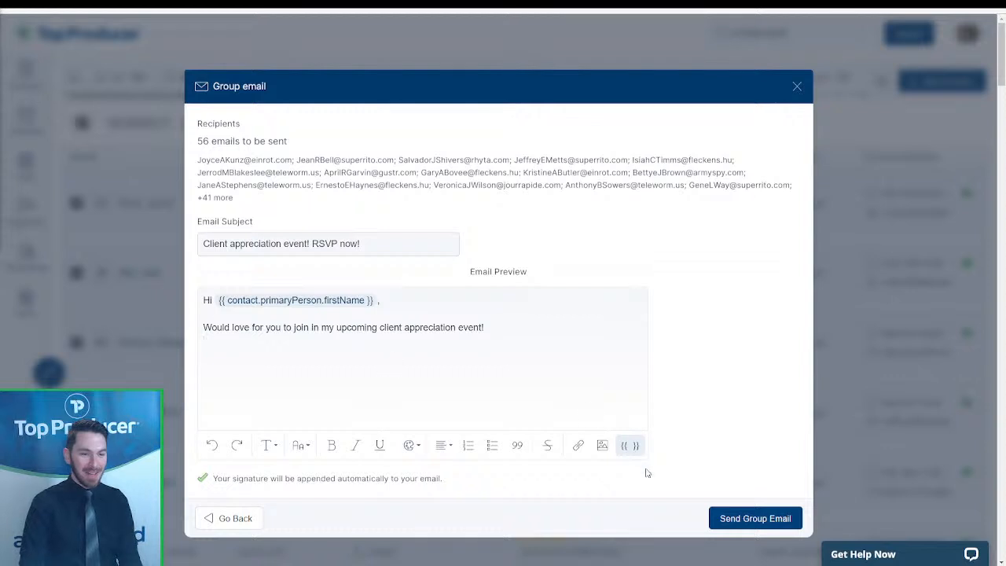
- Send the email to the 56 past clients and confirm it in one recipient's Emails history
click(767, 519)
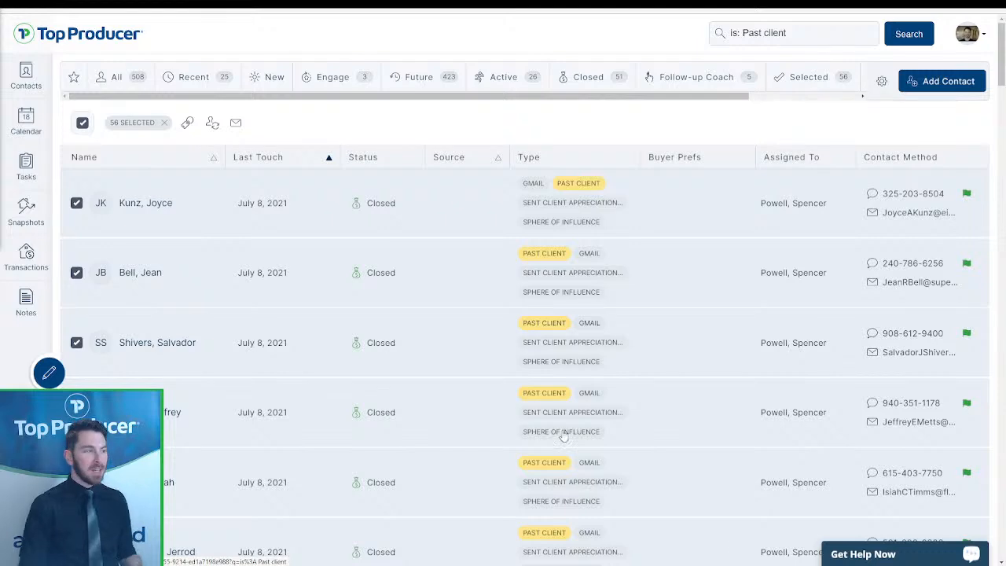
click(145, 203)
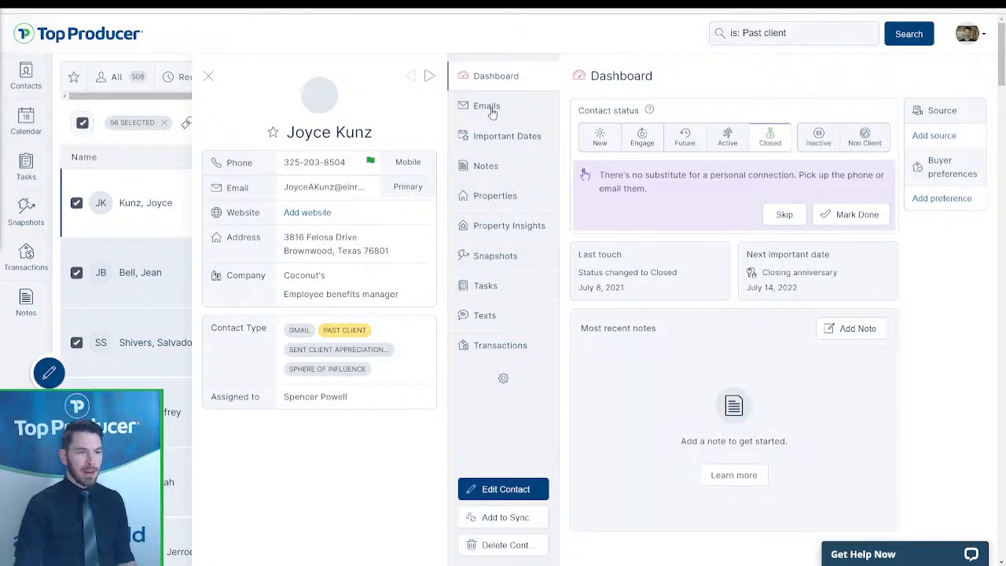
click(488, 107)
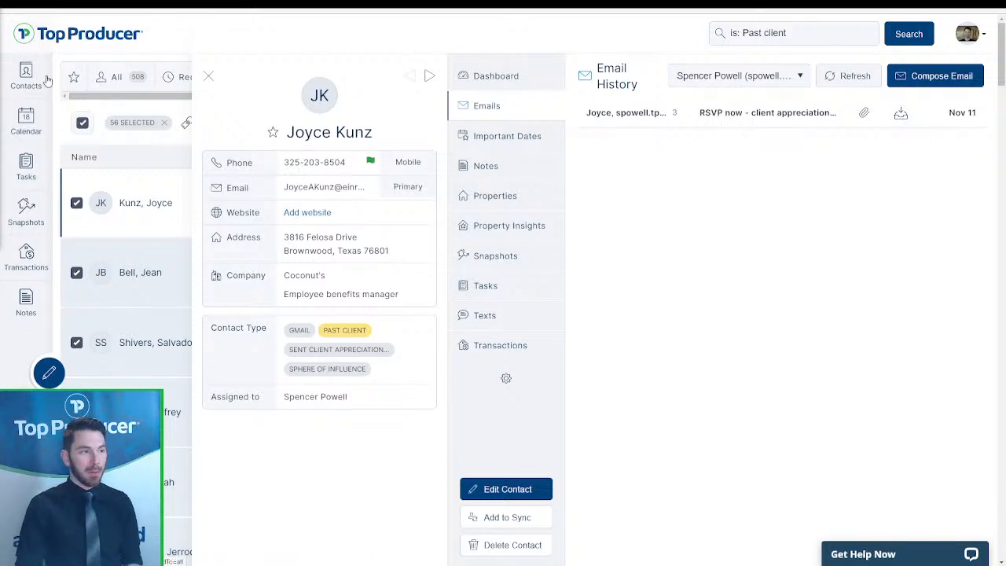
click(208, 75)
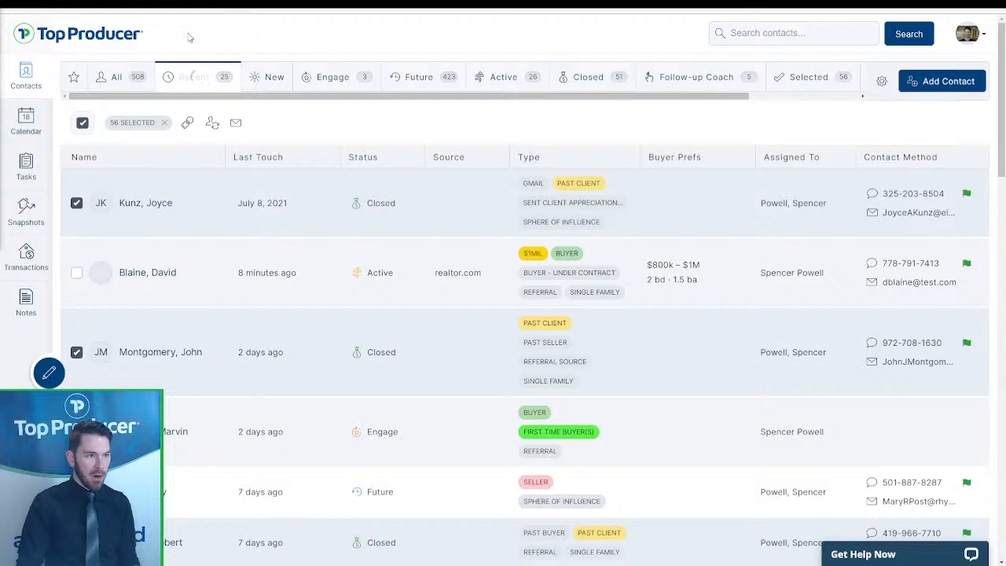
- Present the deck full screen and advance to the Follow-Up Coach slide
key(ctrl+Tab)
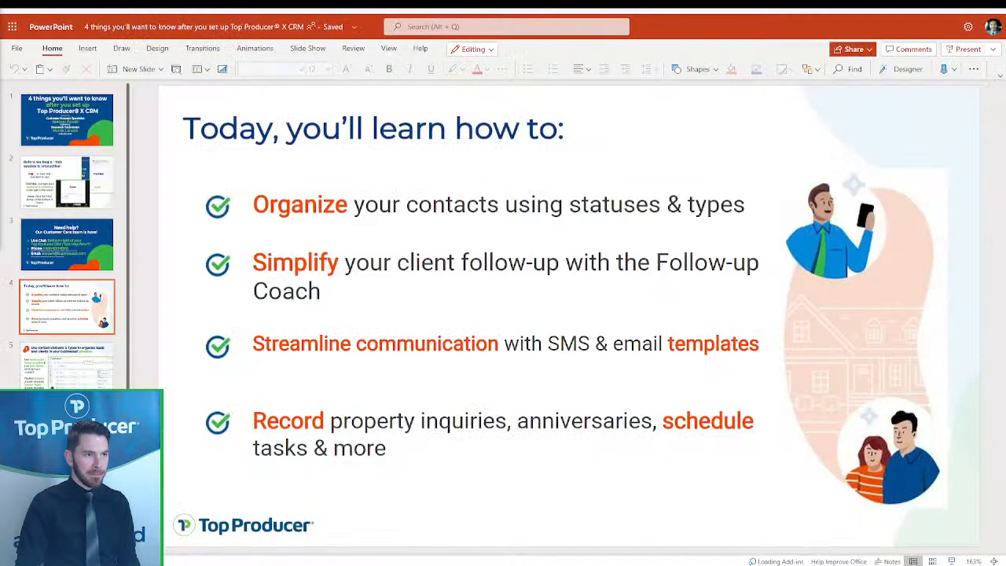
click(67, 430)
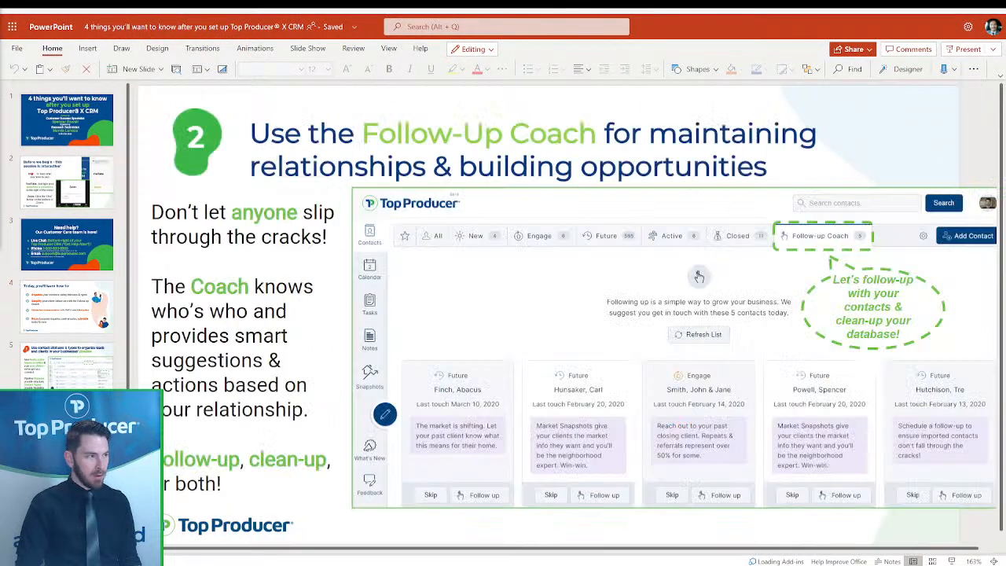
click(952, 50)
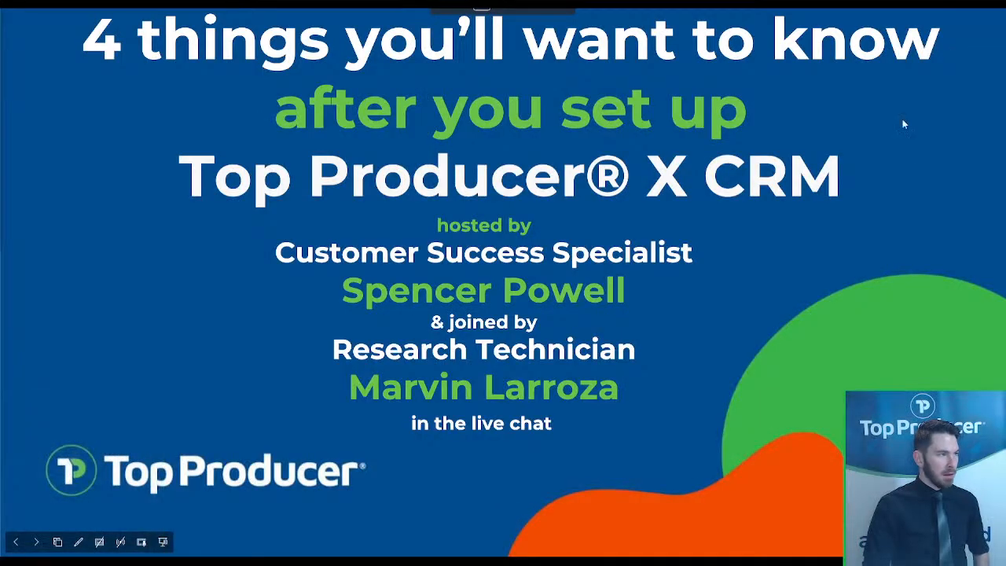
click(958, 261)
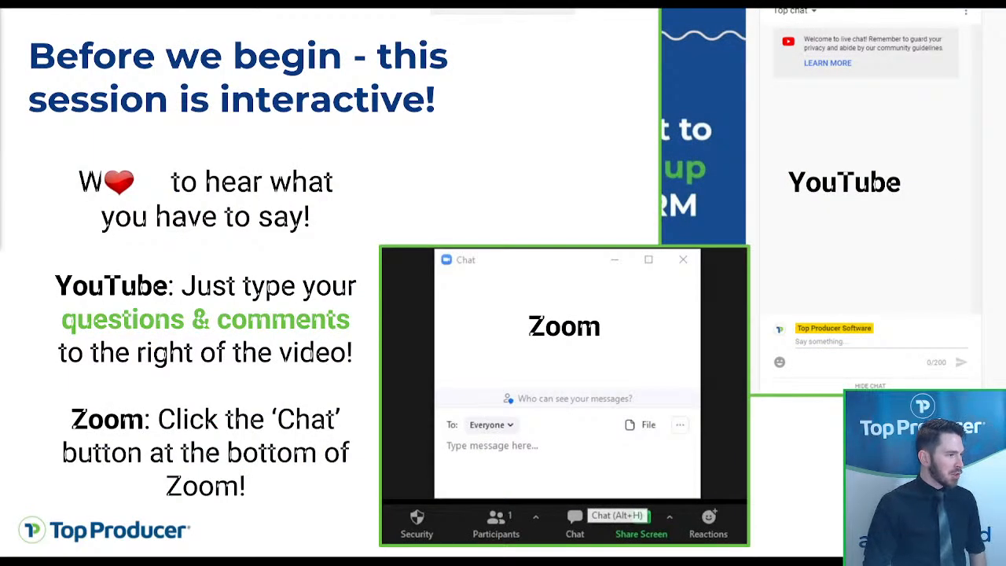
click(797, 265)
click(797, 281)
click(797, 280)
click(797, 280)
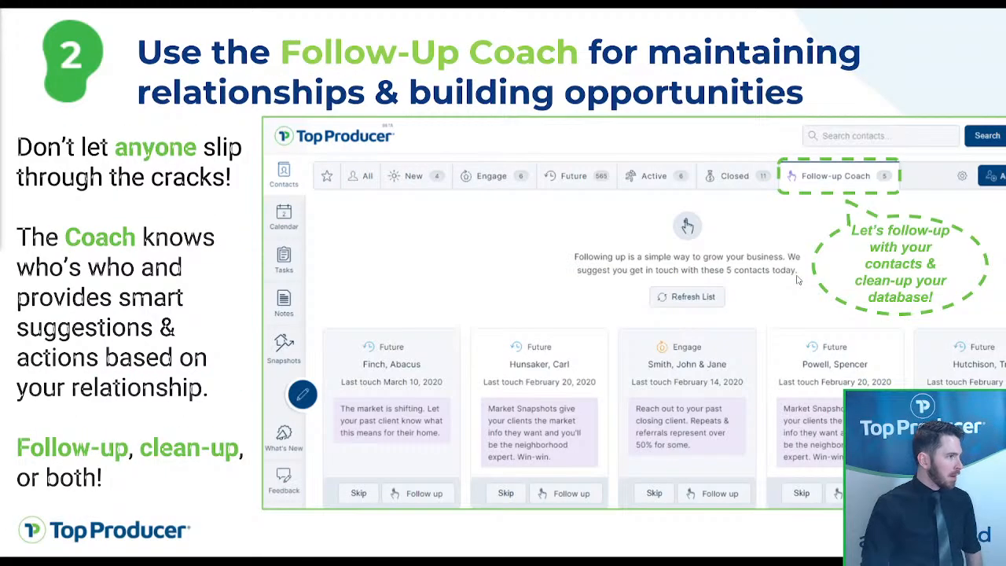
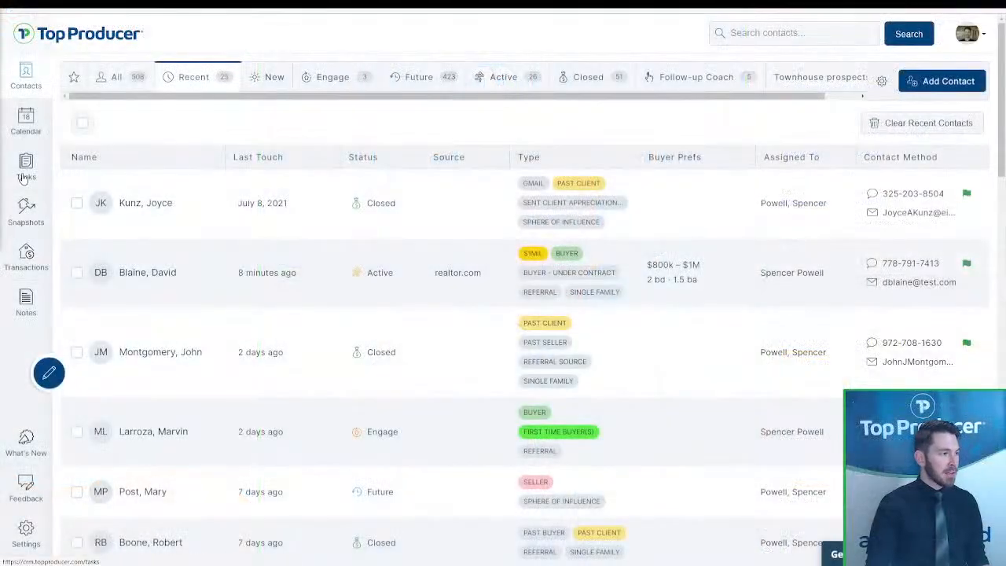
- Go from Tasks back to Contacts and show the Follow-up Coach's suggested contacts
click(24, 178)
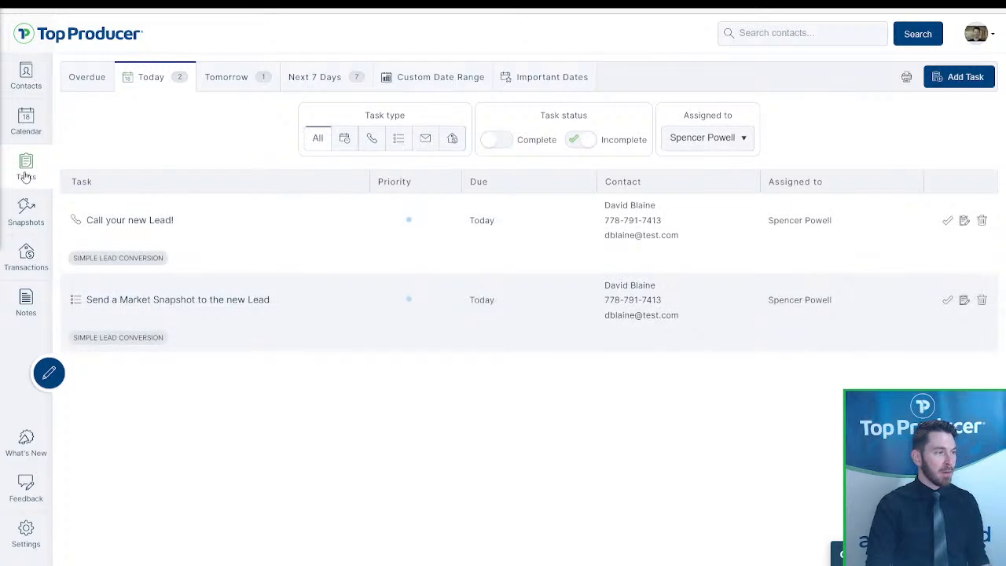
click(26, 88)
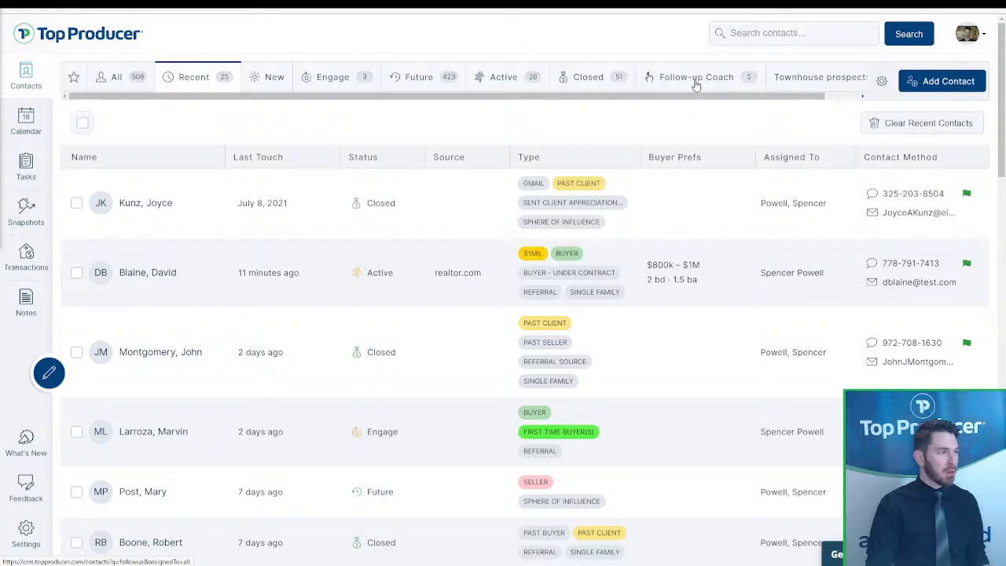
click(696, 79)
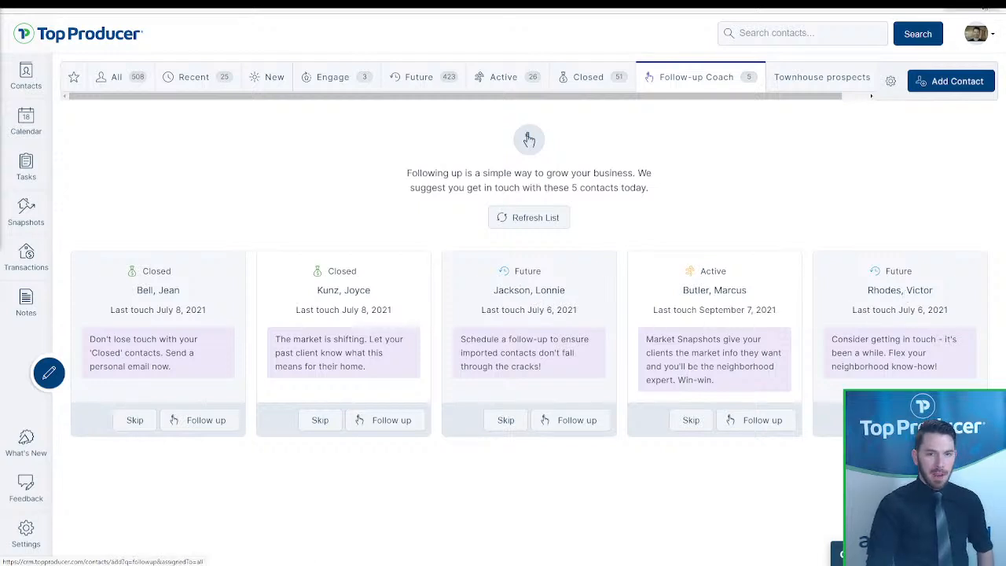
- Lower the Edge page zoom to 110% so all five suggestions fit
click(994, 4)
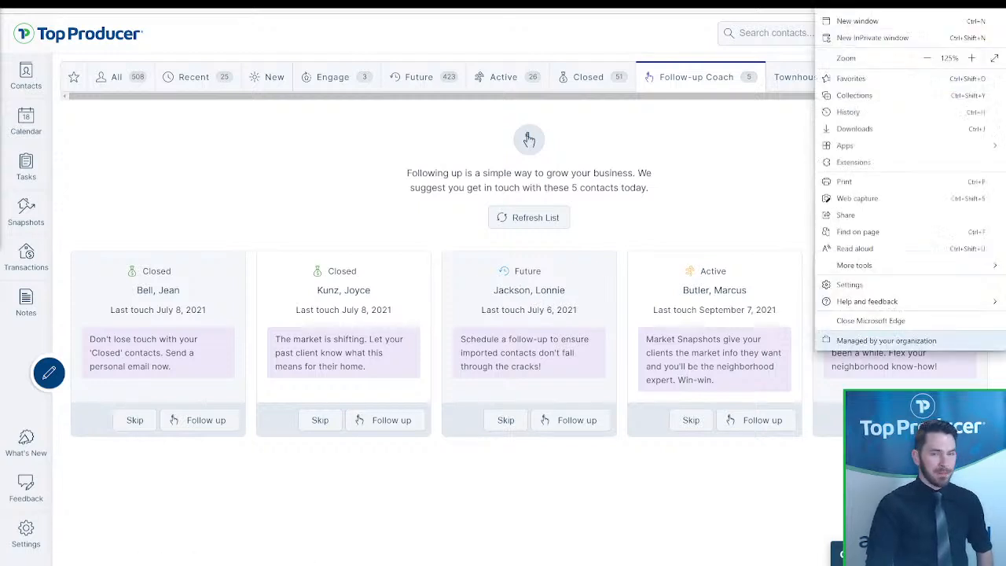
click(928, 58)
click(713, 161)
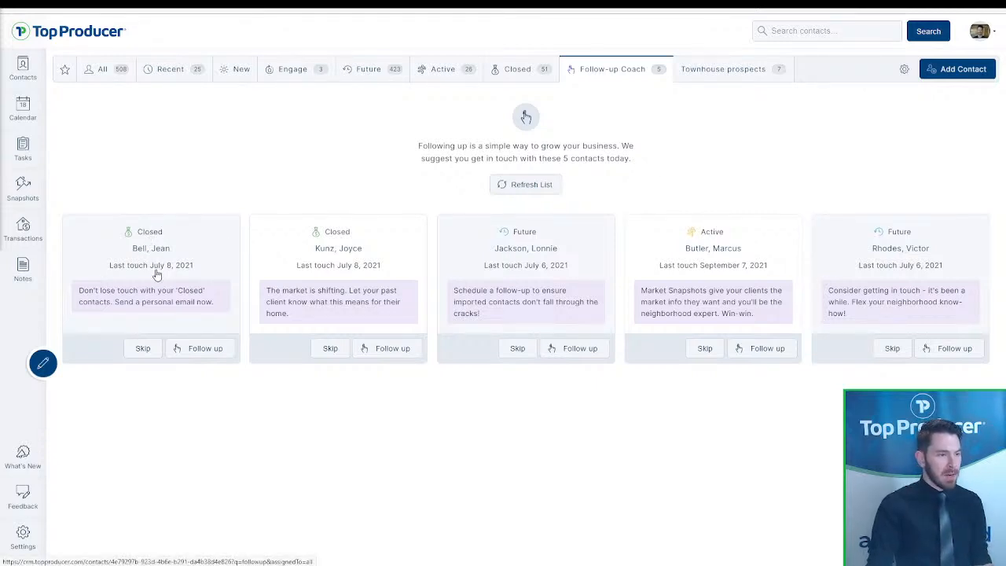
mouse_move(184, 275)
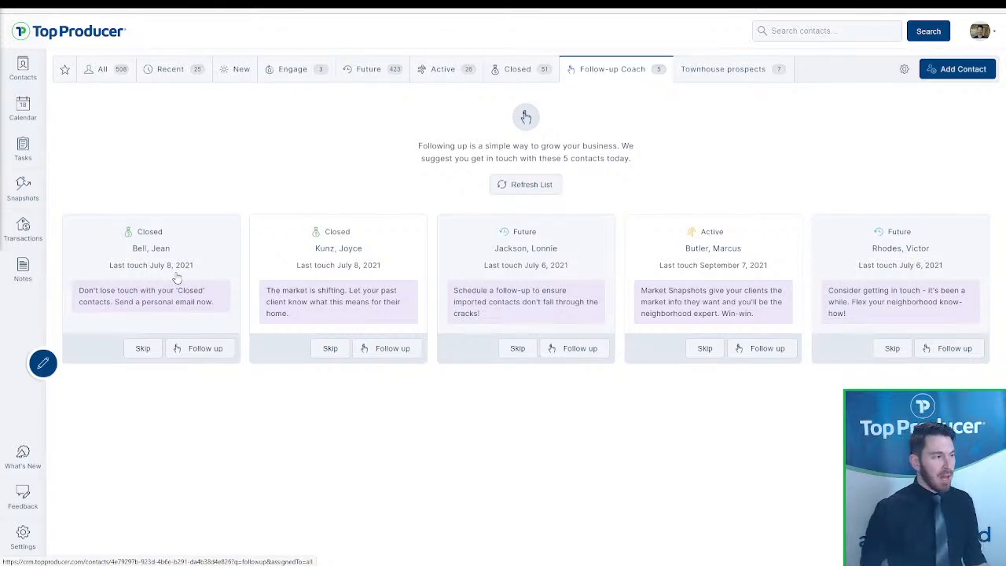
- Follow up with the closed past client and delete her Wedding anniversary from Important Dates
click(193, 351)
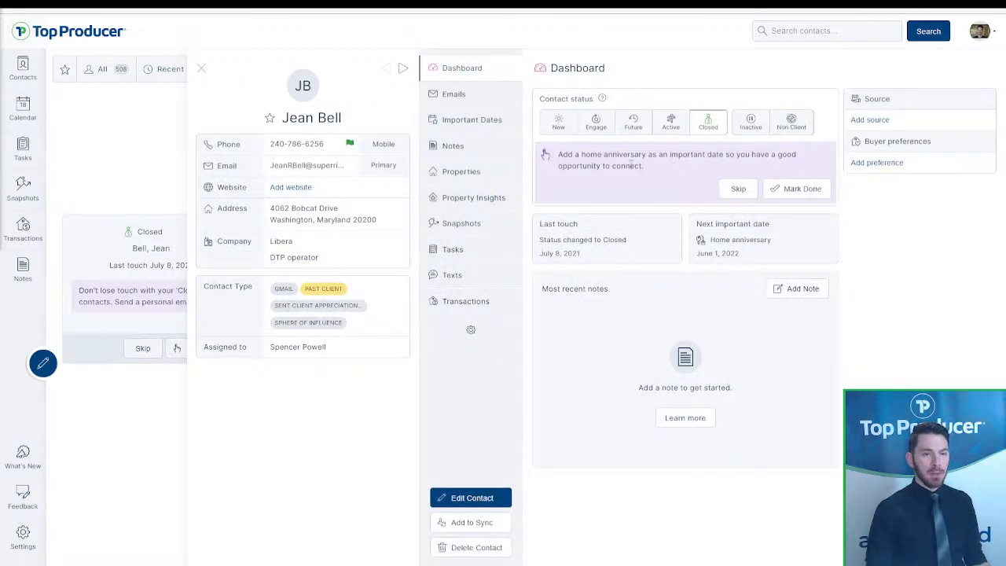
drag(644, 167, 562, 154)
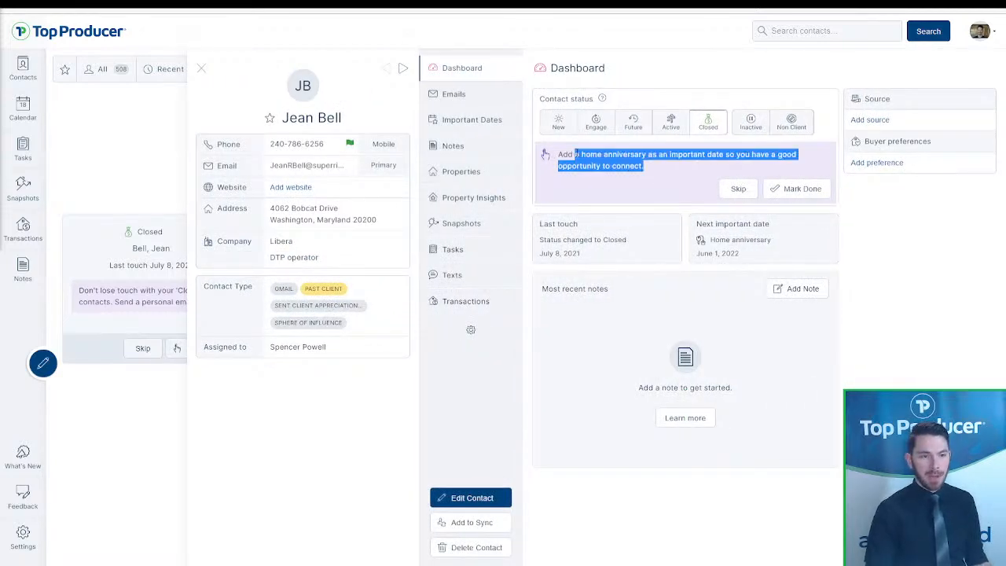
click(555, 156)
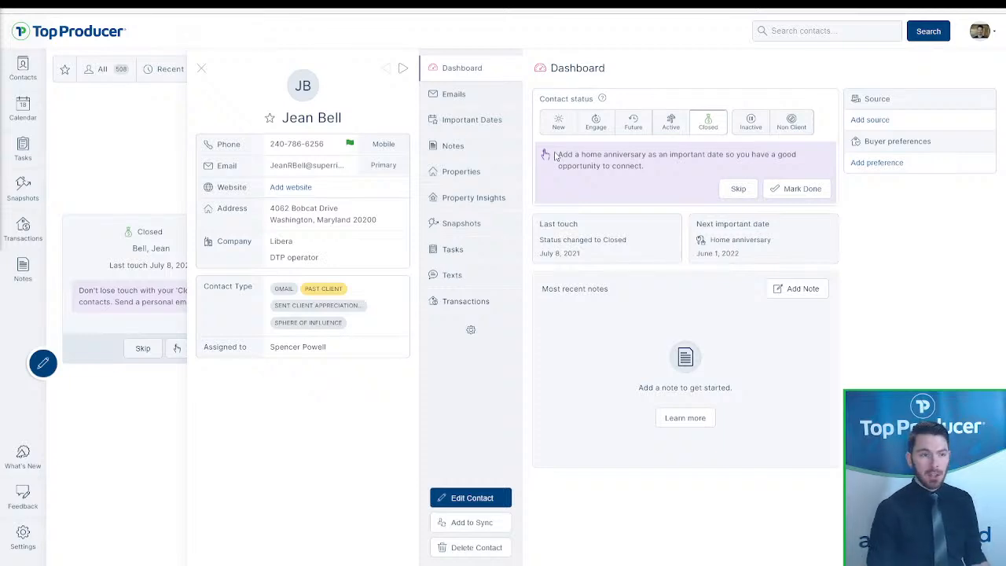
click(474, 122)
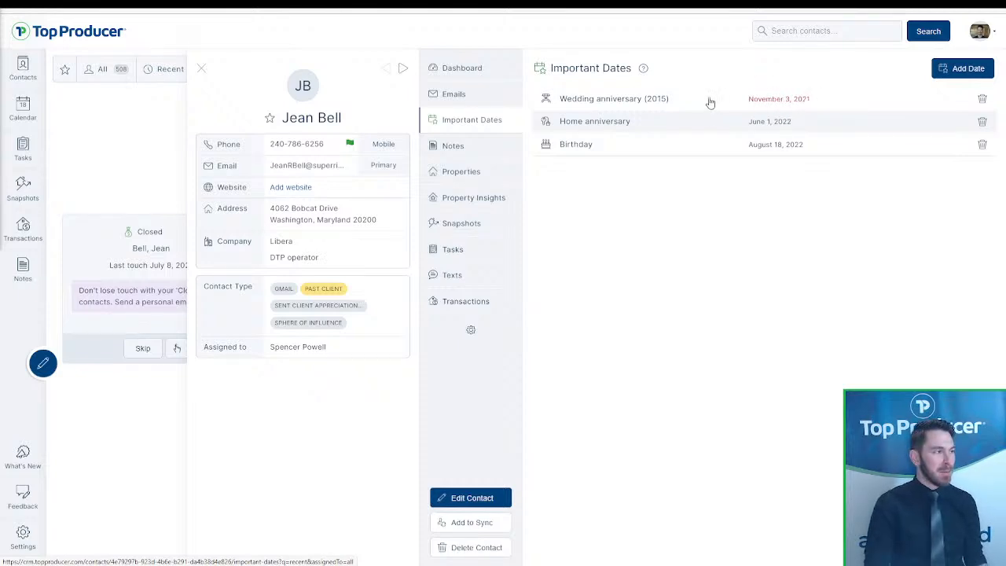
click(983, 98)
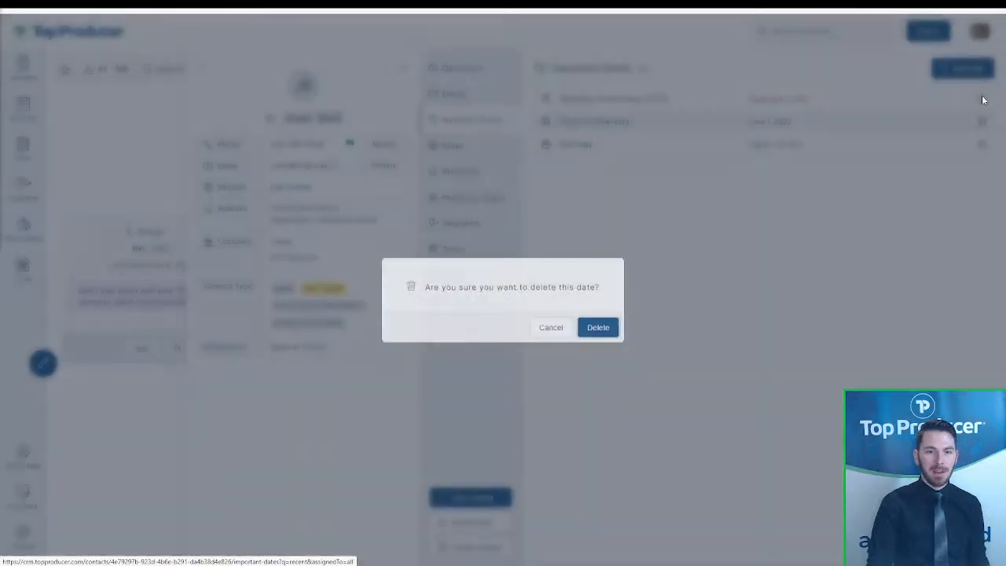
click(605, 324)
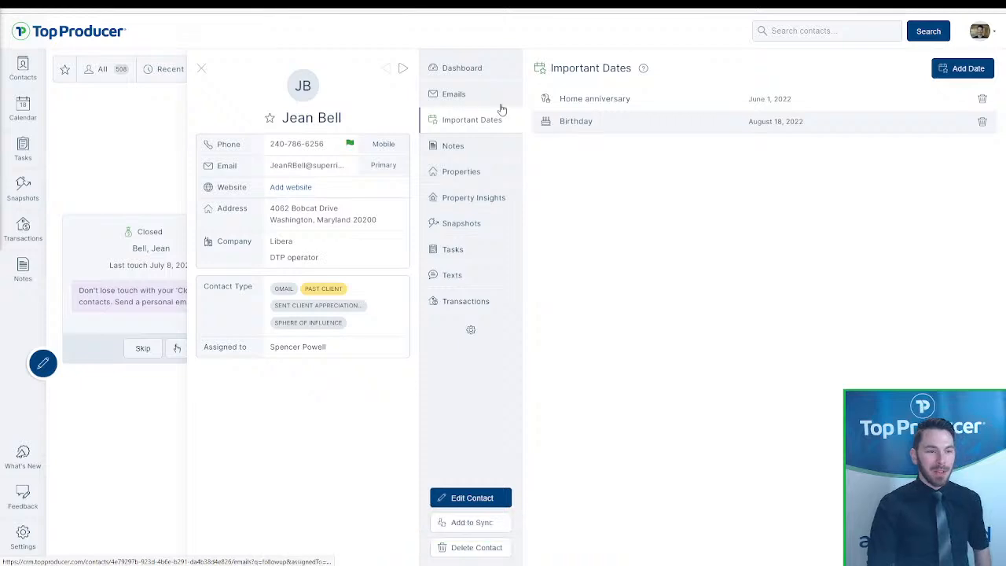
- Return to her dashboard, start the anniversary wrap-up, and close it without saving
click(466, 69)
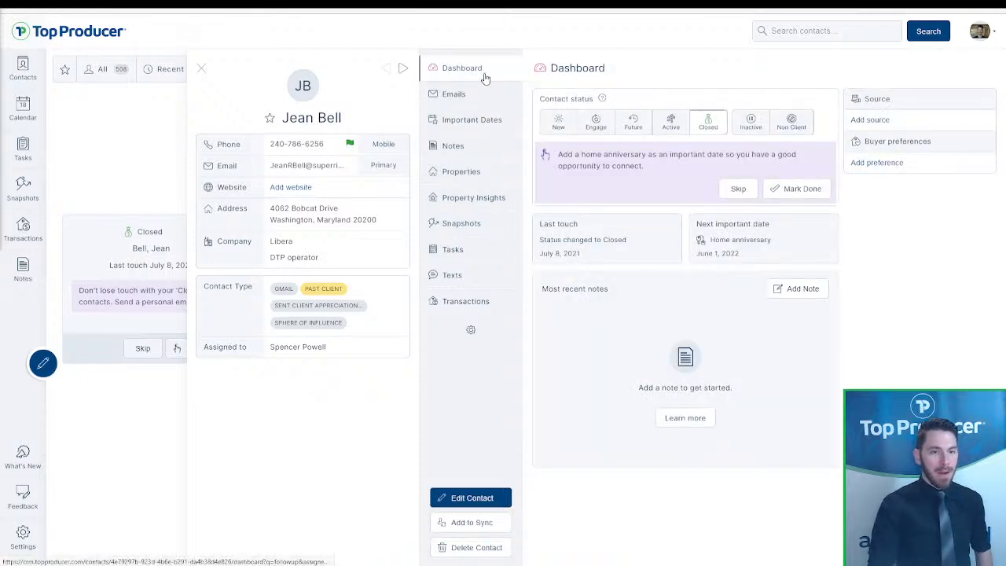
click(803, 189)
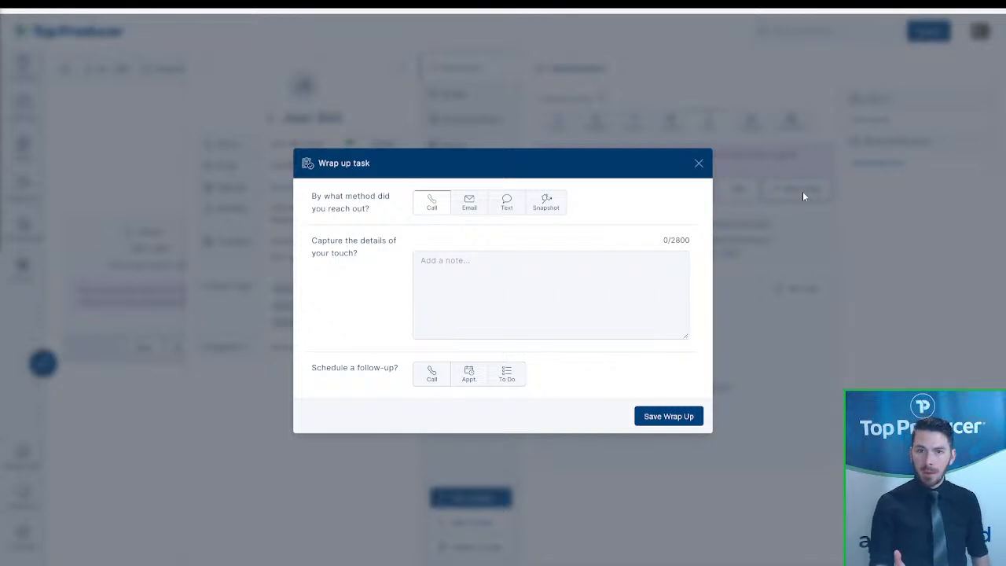
click(698, 165)
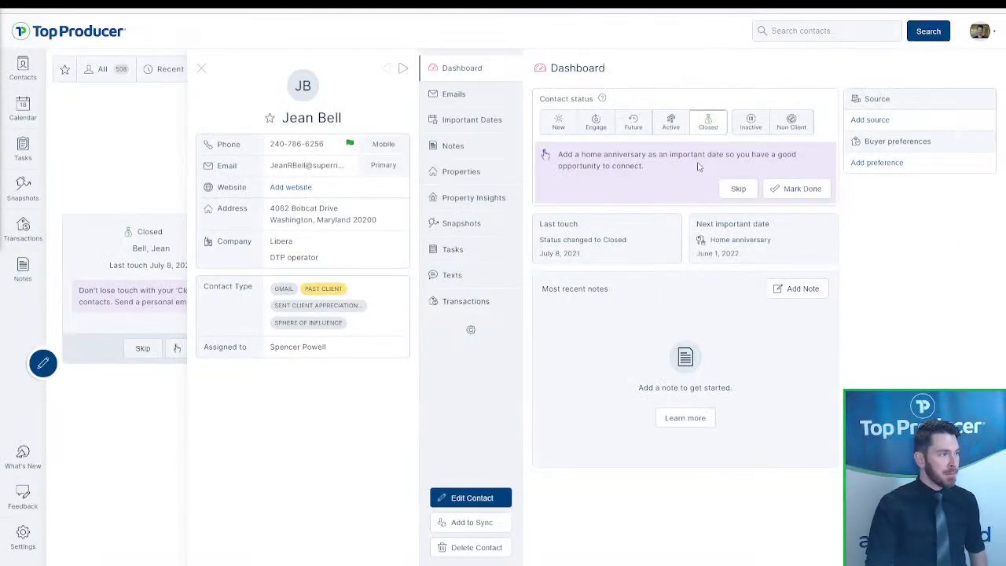
- Open the contact's email history and start a new email to her
click(467, 96)
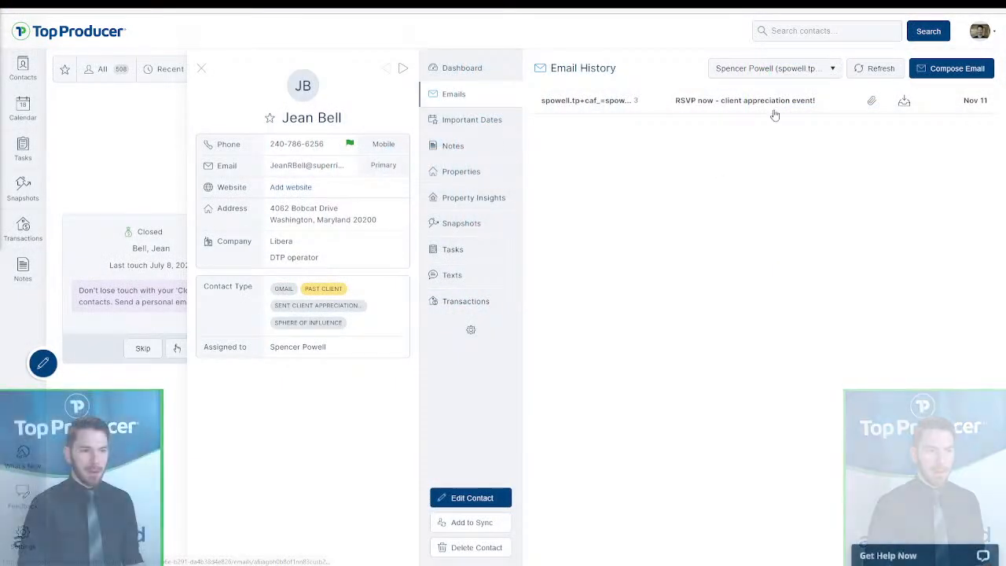
click(949, 69)
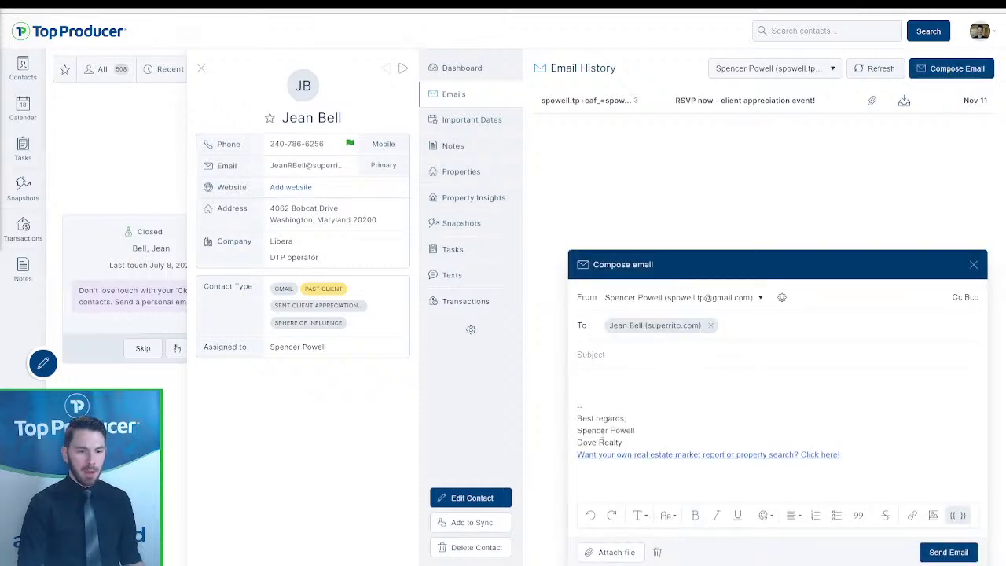
mouse_move(906, 464)
mouse_down()
mouse_move(562, 440)
mouse_move(552, 416)
mouse_up()
click(673, 412)
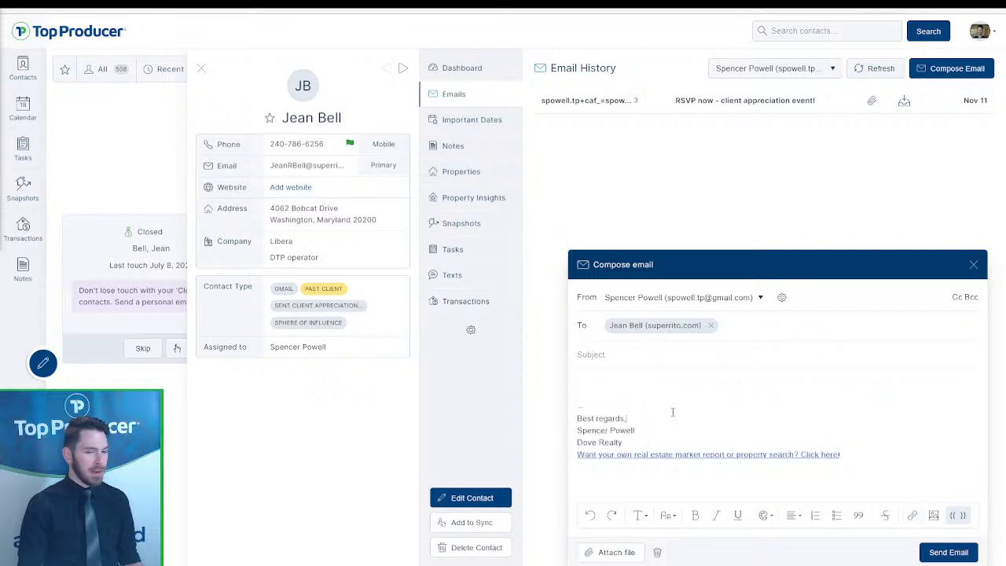
- Fill the draft from the 'past client email' template, then discard it
click(958, 514)
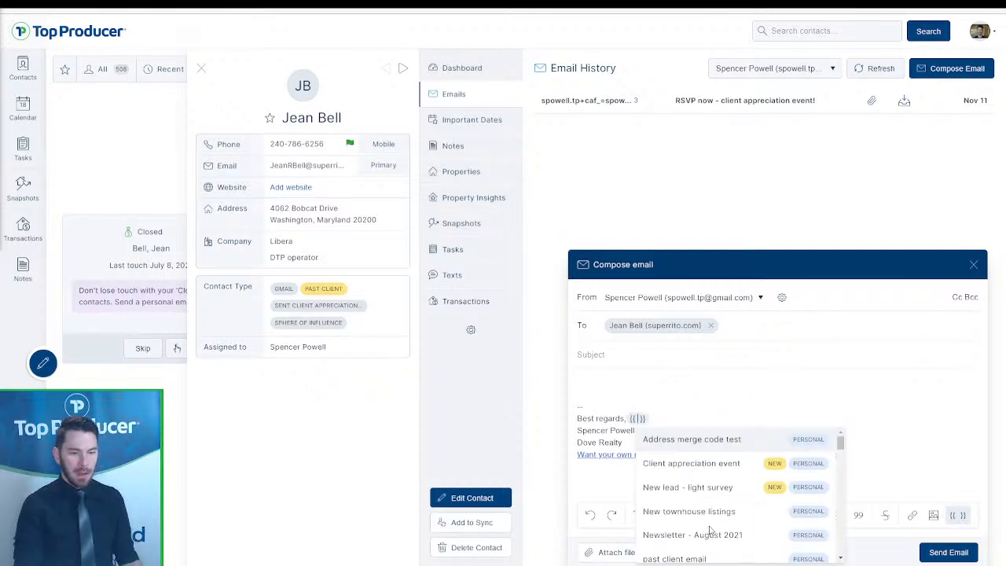
scroll(693, 518, down, 1)
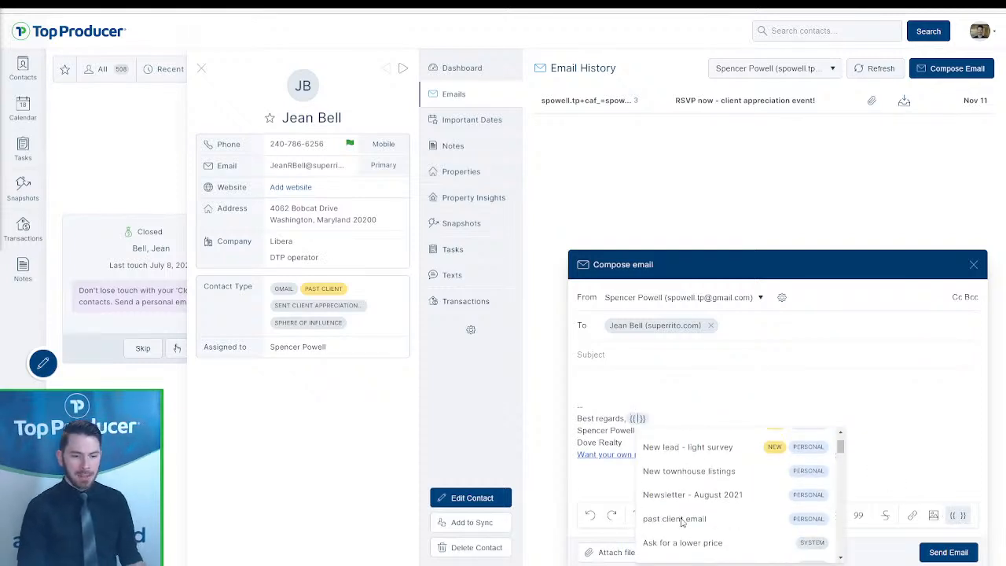
click(676, 518)
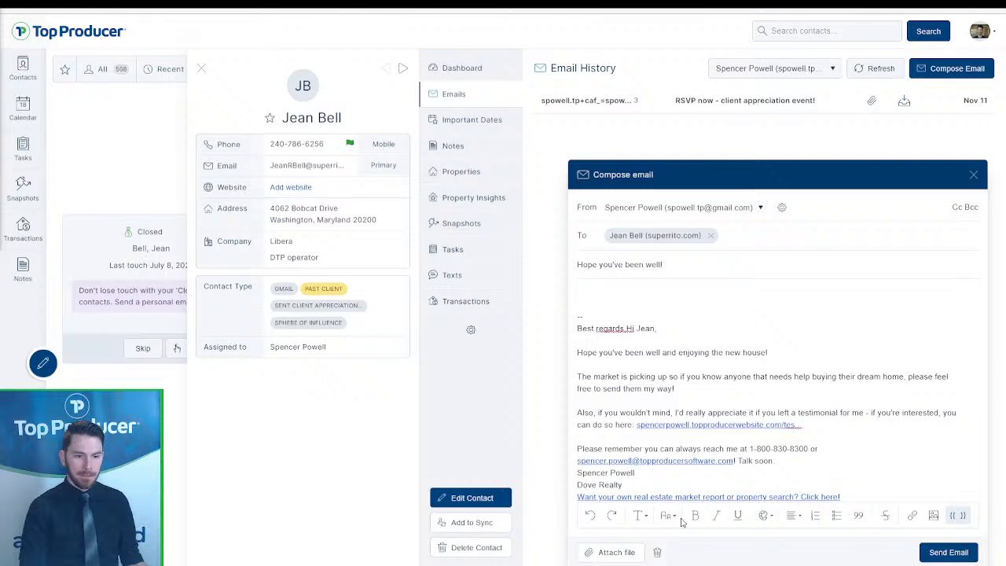
click(657, 553)
- Start a fresh email filled from the General reconnect template
click(968, 74)
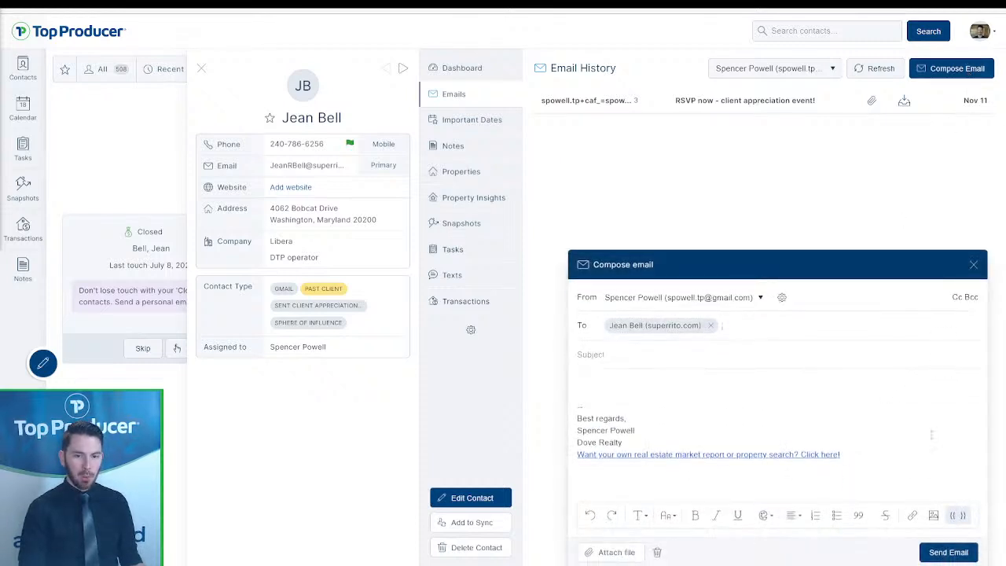
click(958, 515)
scroll(690, 483, down, 2)
scroll(689, 481, down, 3)
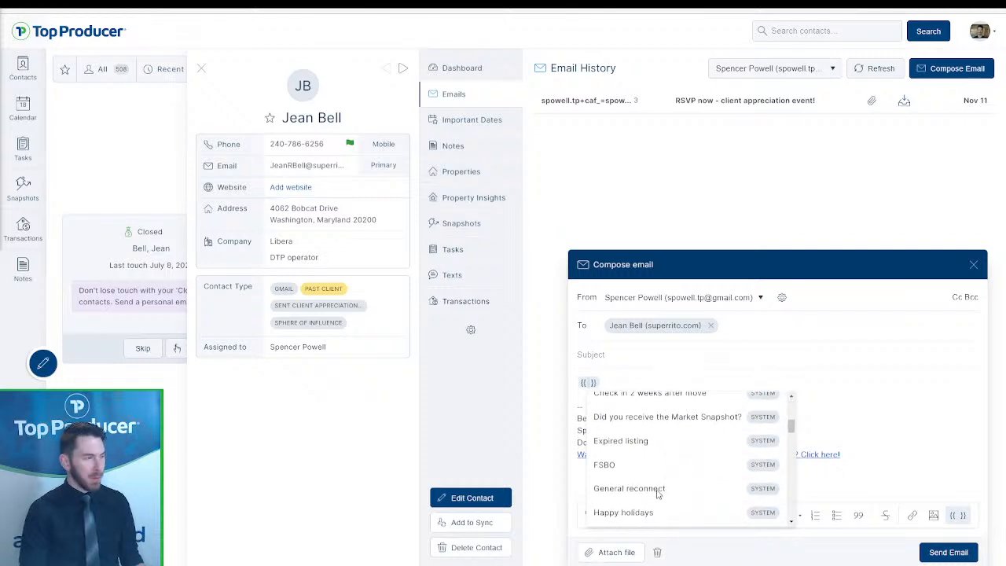
click(658, 493)
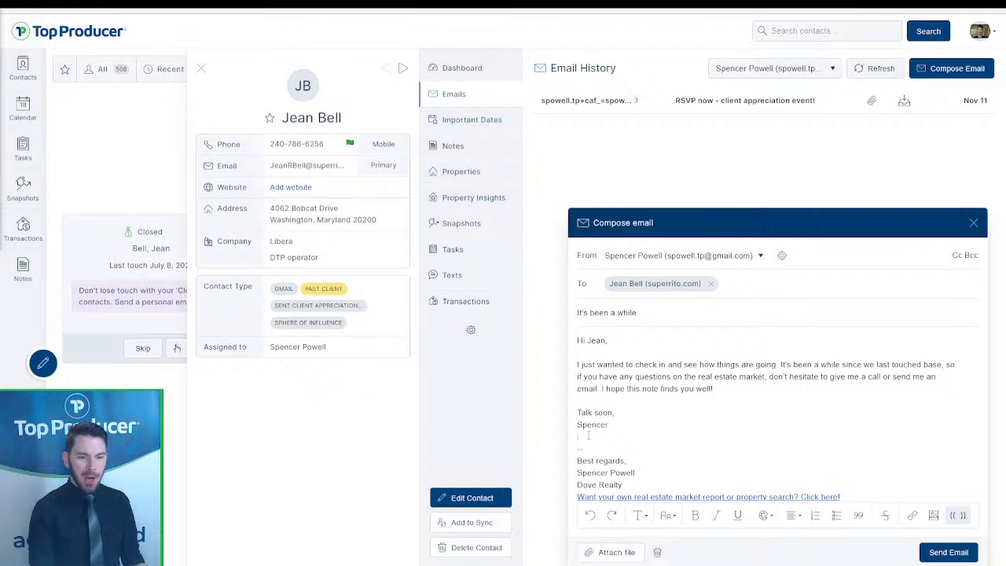
- Delete the duplicate 'Talk soon' sign-off, add a blank line, and send the email
click(587, 435)
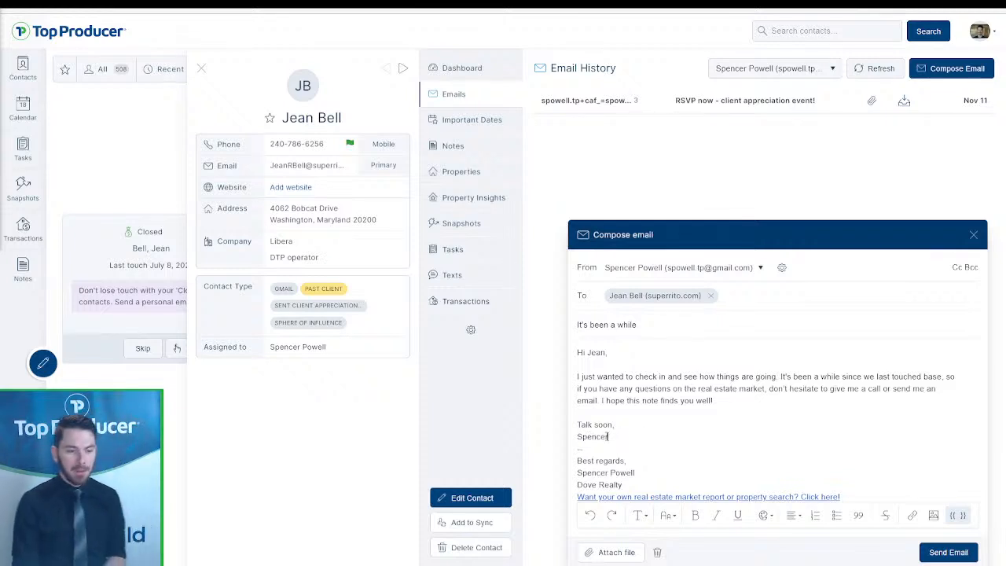
drag(611, 436, 564, 432)
key(BackSpace)
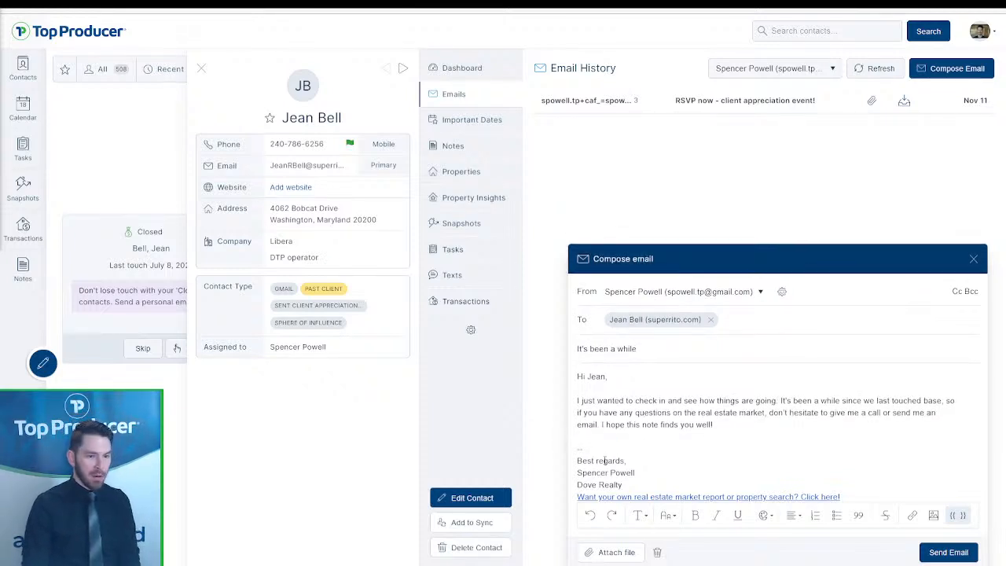
key(Return)
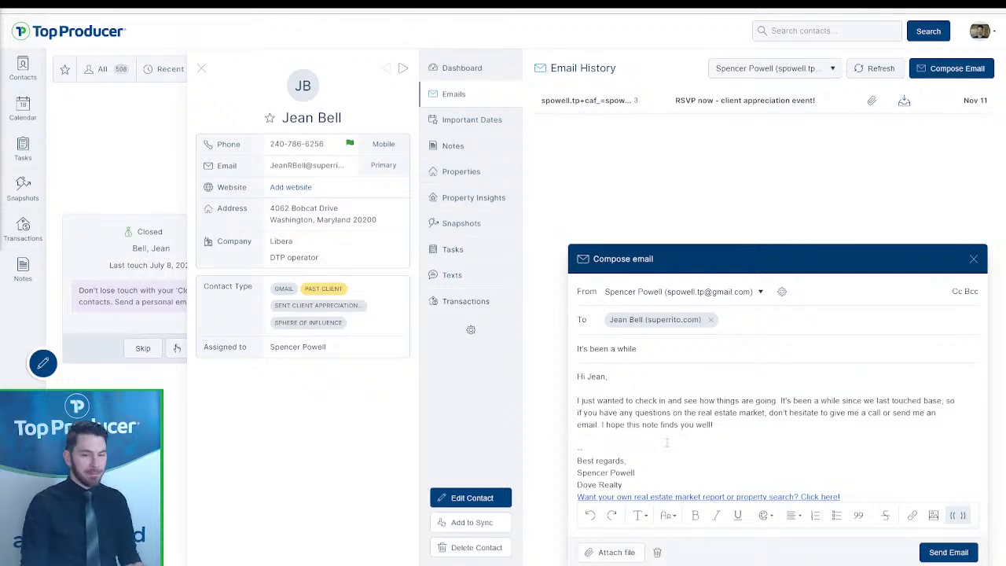
click(928, 551)
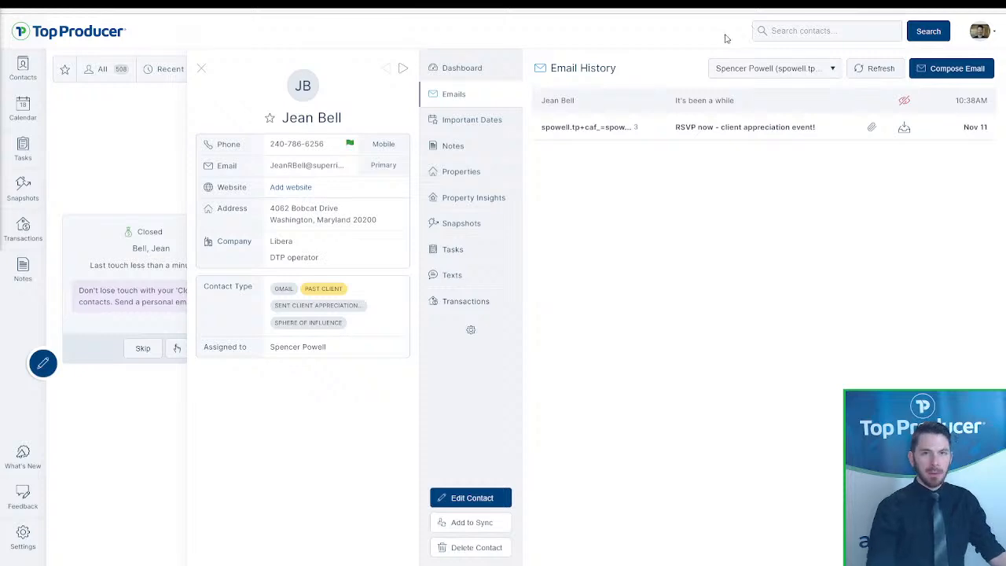
- Open the contact's details for editing and add another website entry
click(475, 153)
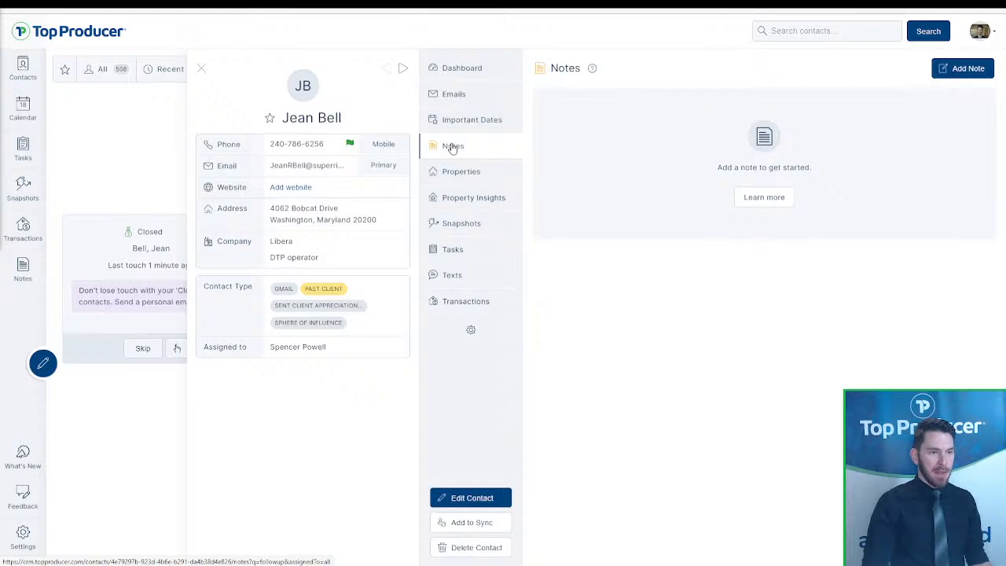
click(487, 501)
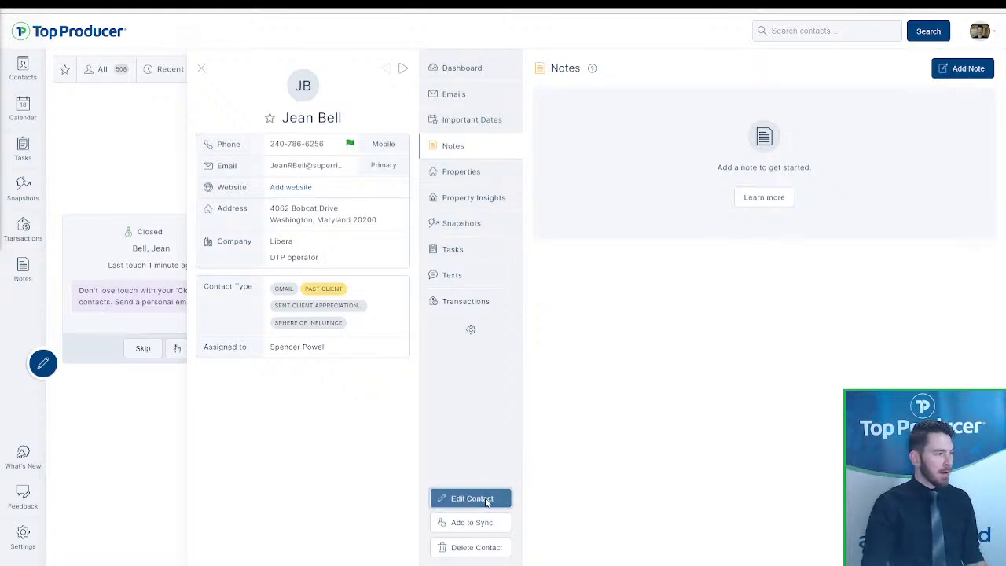
scroll(571, 467, down, 4)
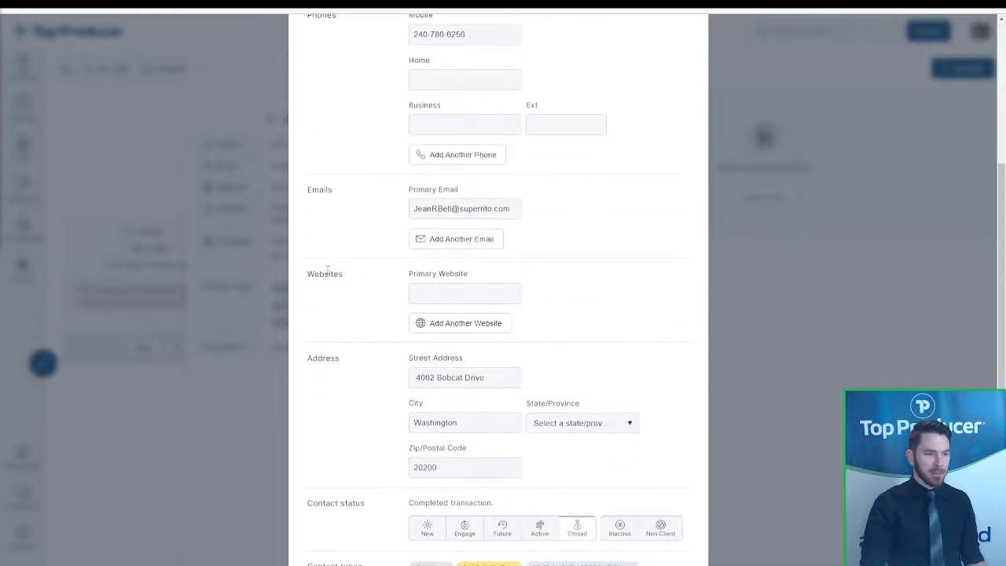
click(490, 326)
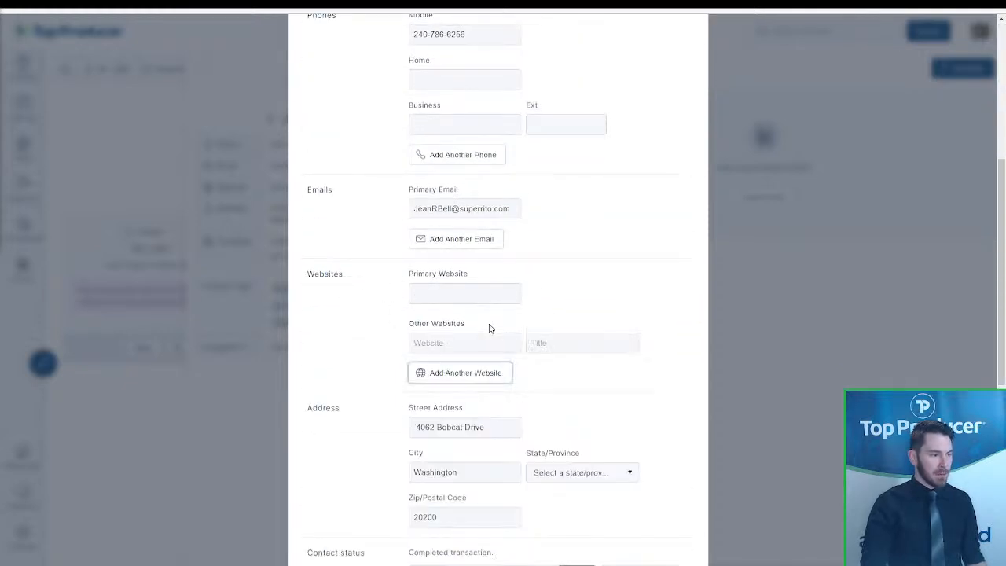
click(466, 344)
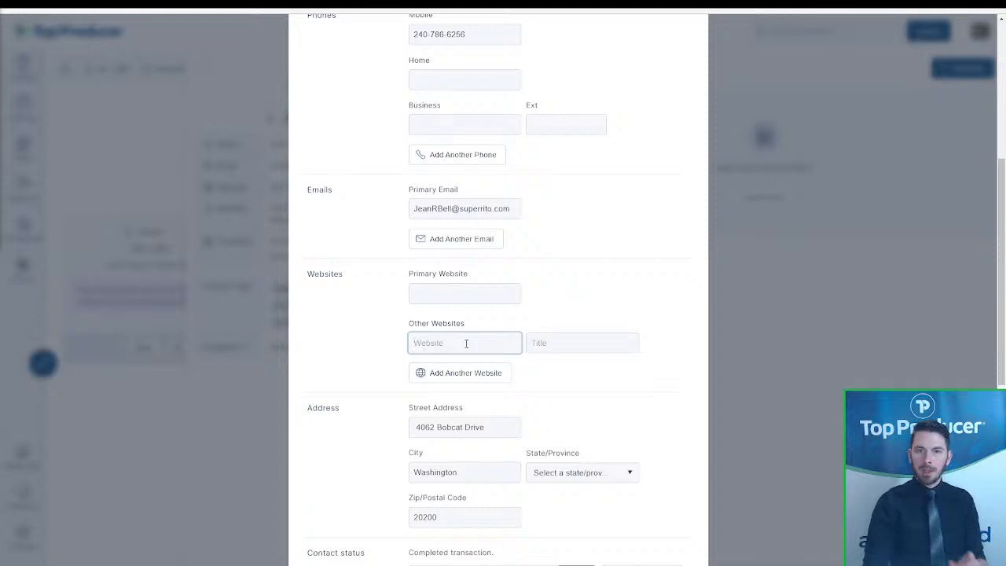
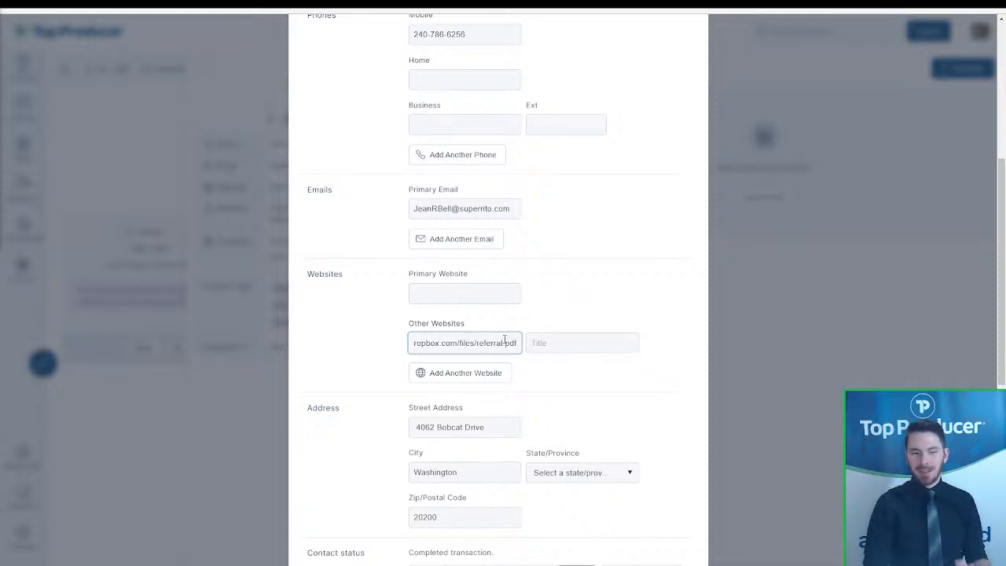
click(553, 345)
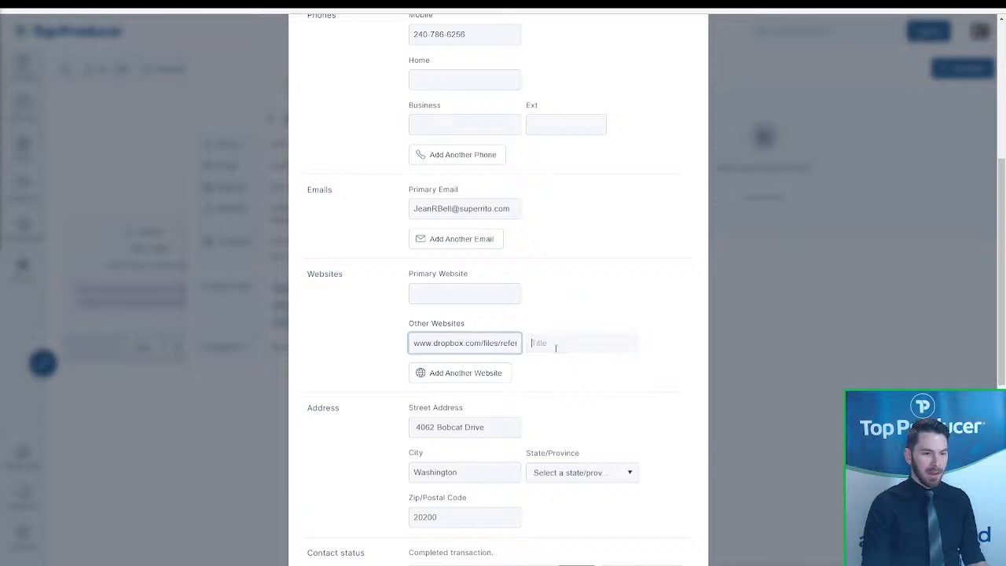
text(Referra)
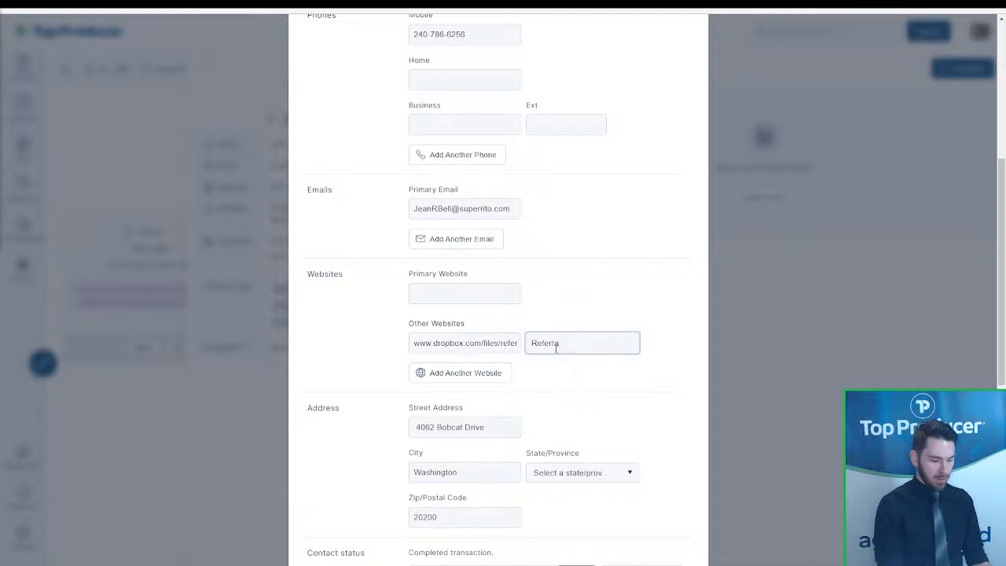
text(l form)
scroll(578, 377, down, 5)
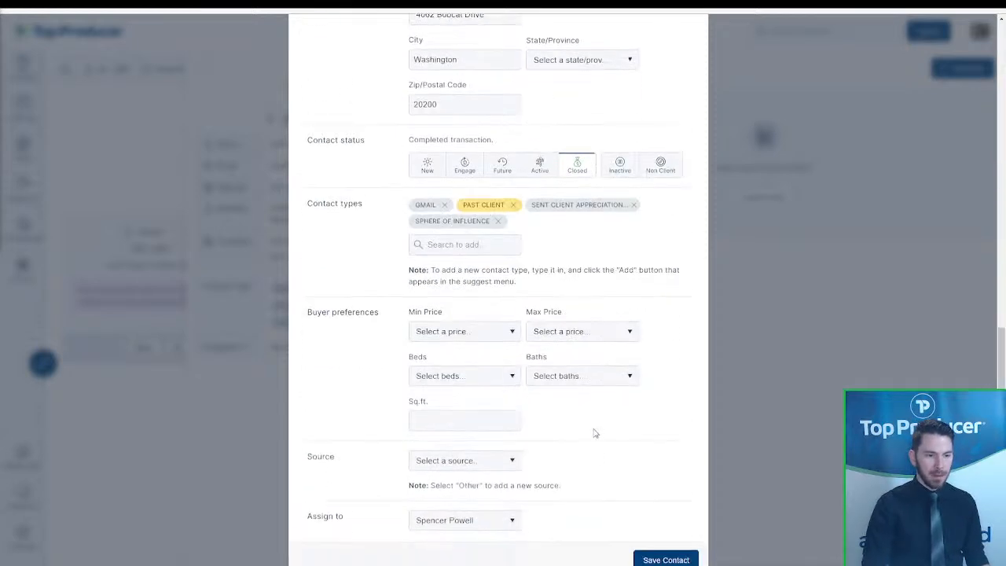
click(652, 550)
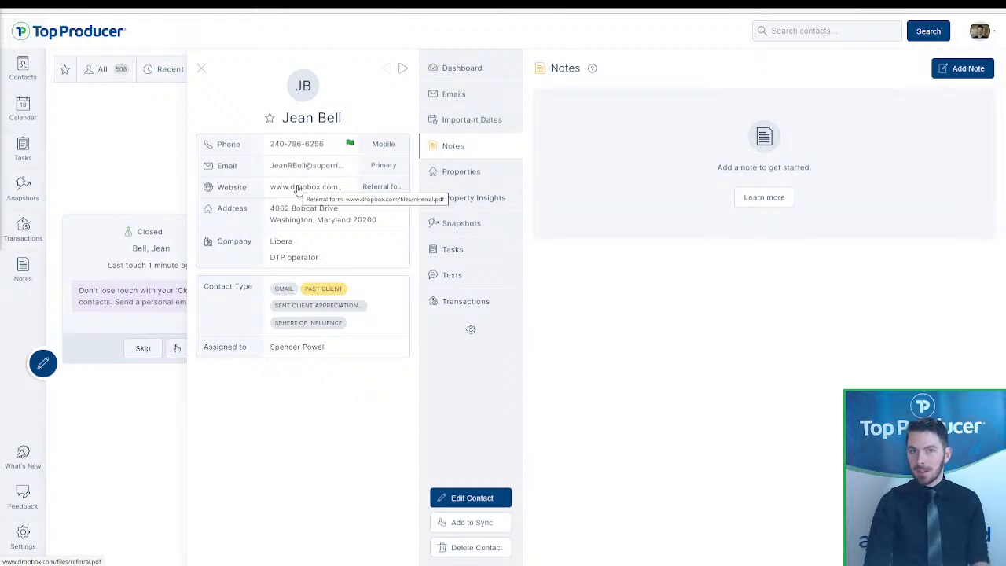
- Copy the Referral form link address and show the contact's empty Transactions section
right_click(298, 189)
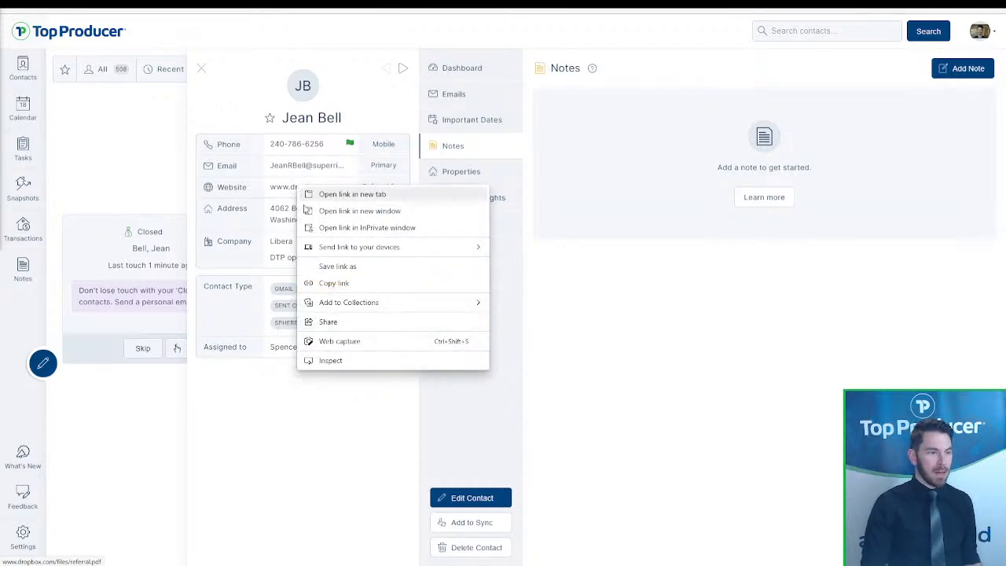
click(341, 286)
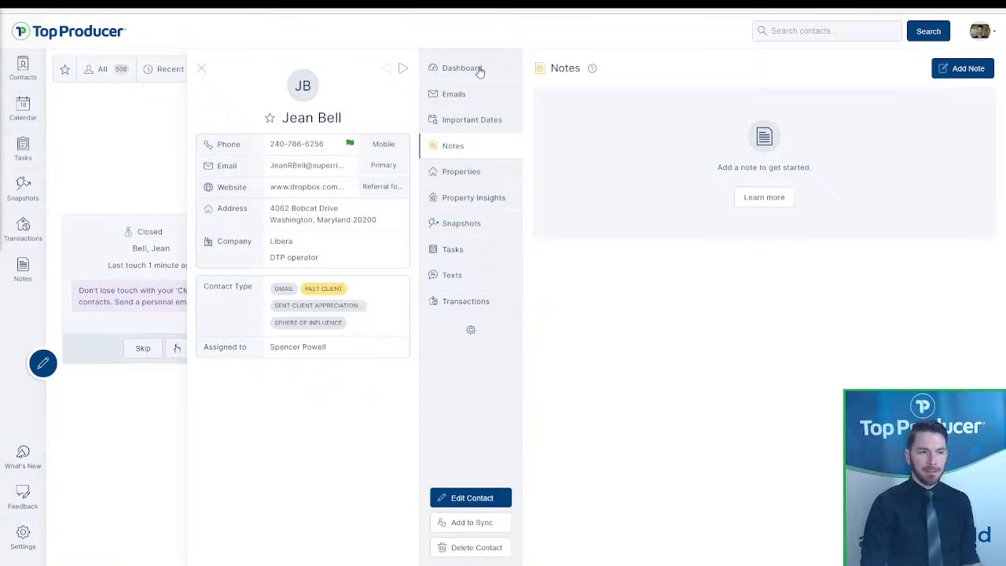
click(479, 69)
click(455, 305)
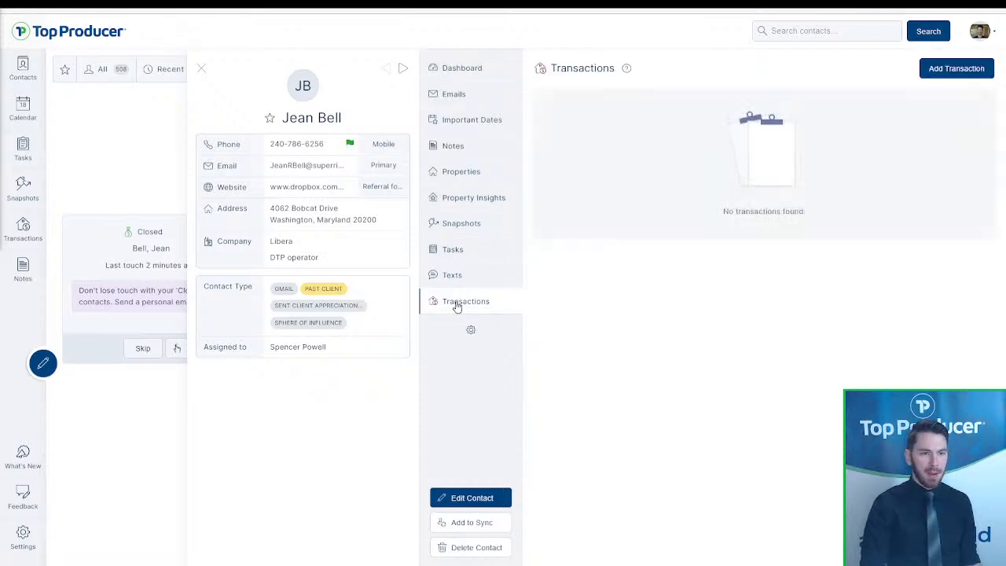
click(31, 229)
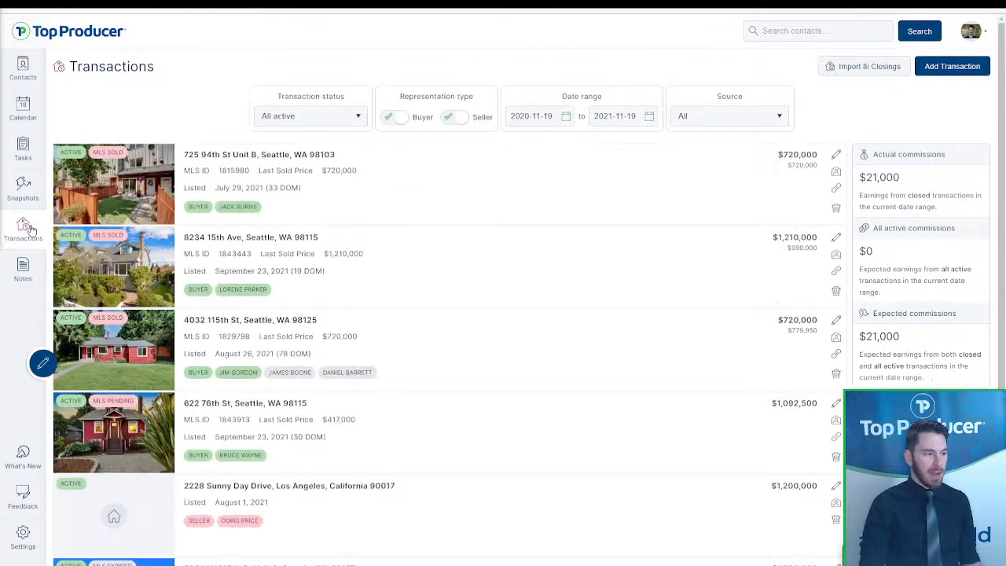
click(321, 175)
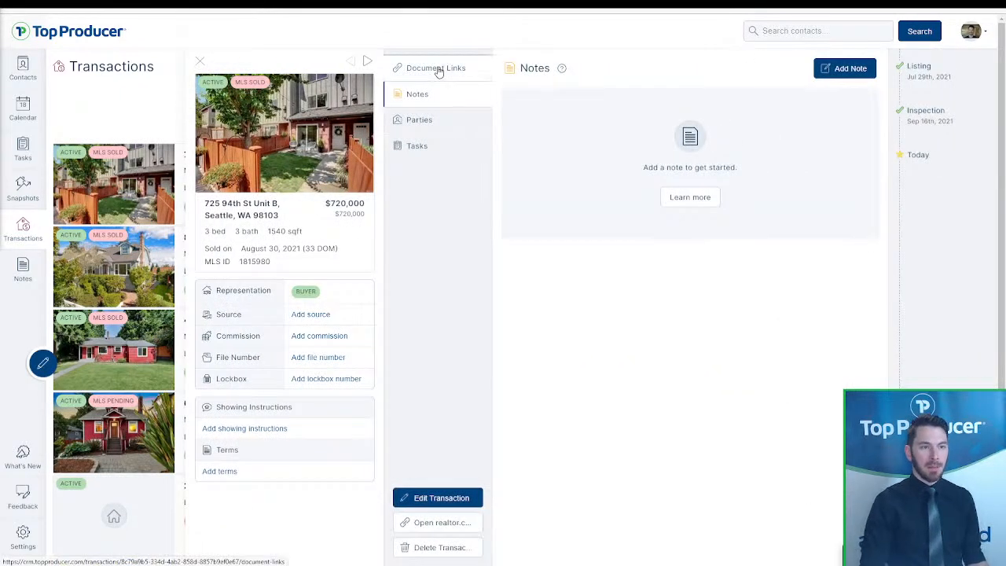
click(438, 70)
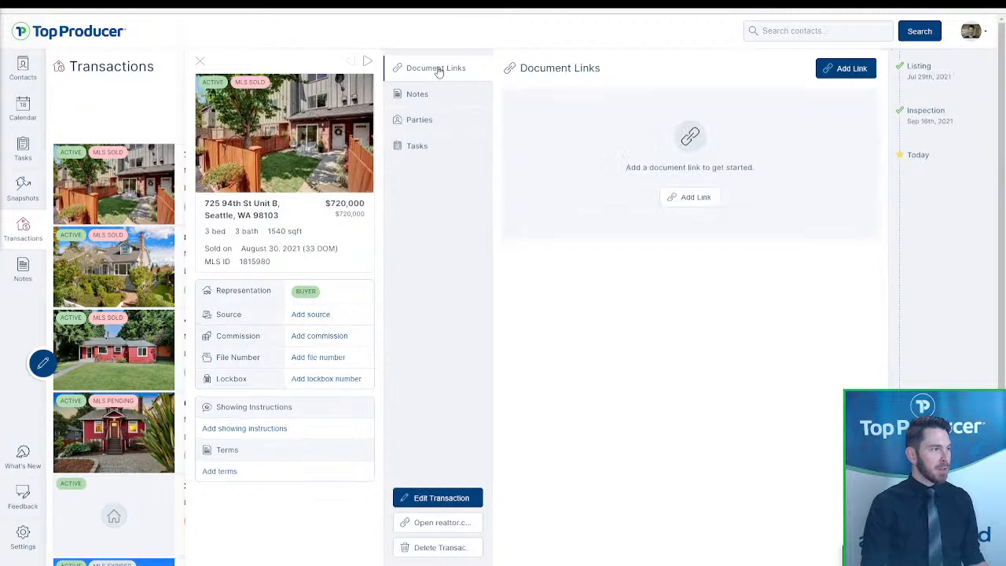
click(700, 201)
click(508, 278)
text(www.topproducer)
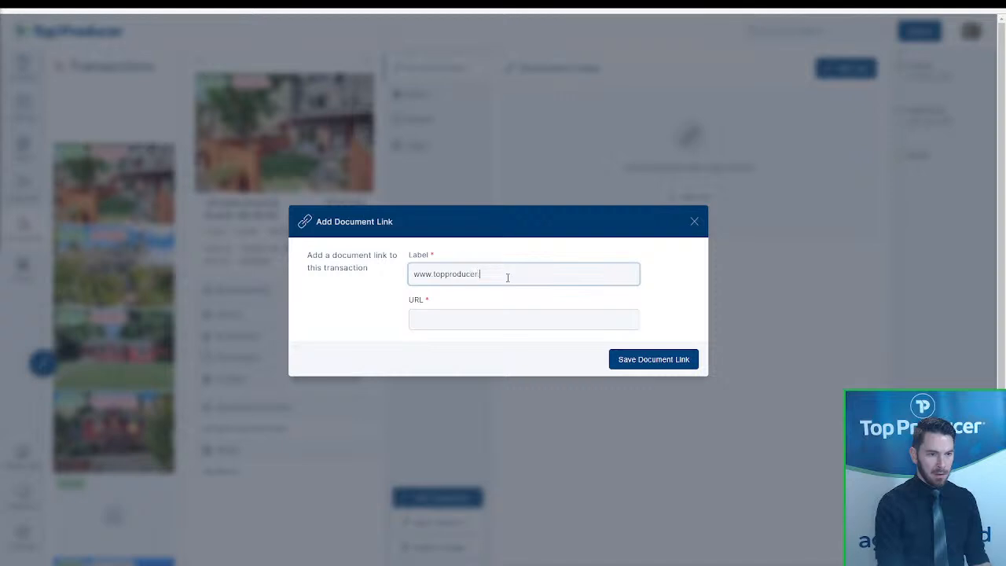
key(ctrl+a)
key(ctrl+x)
click(503, 320)
key(ctrl+v)
click(485, 275)
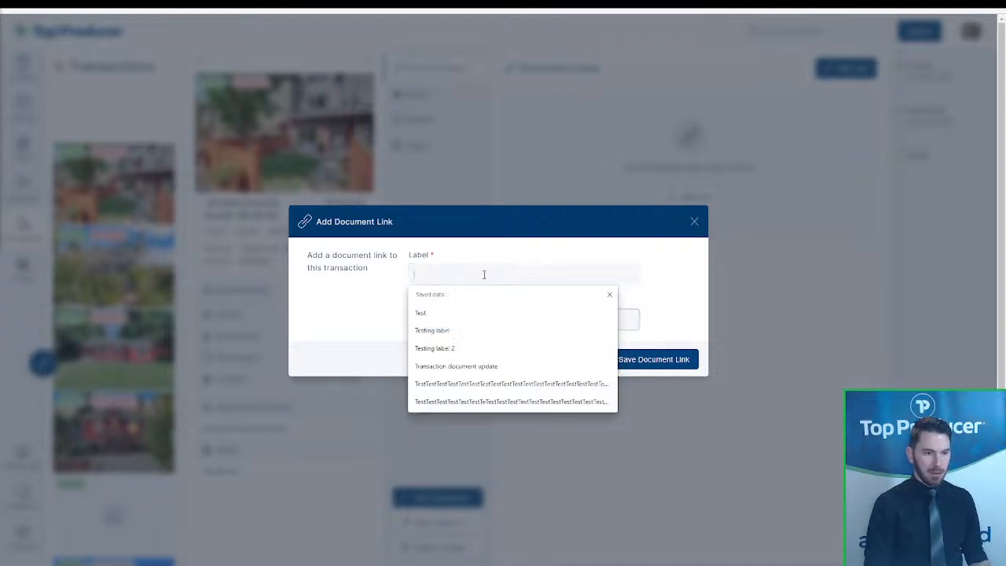
text(TP)
key(BackSpace)
text(op Producer official website)
click(632, 362)
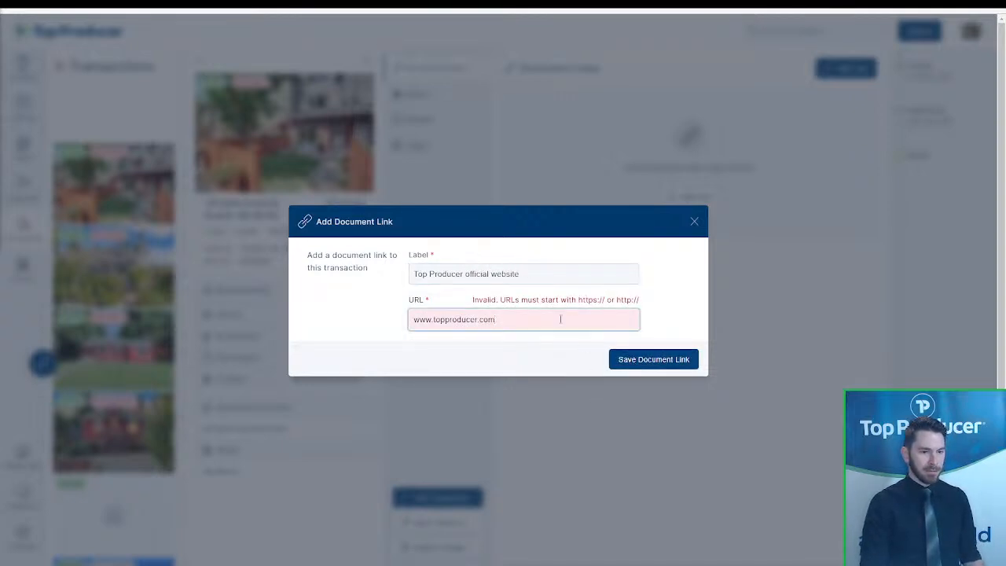
click(409, 316)
text(https://)
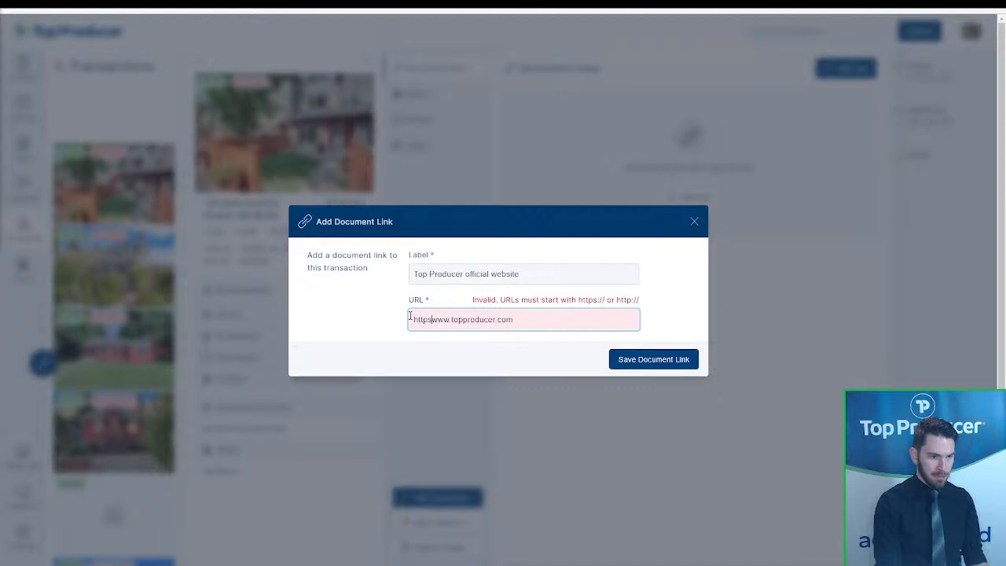
click(646, 359)
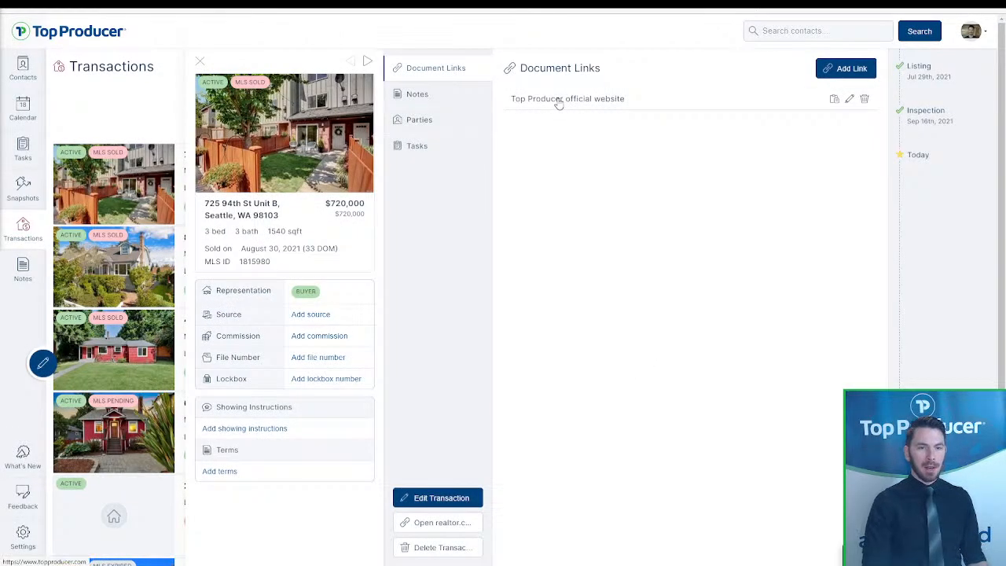
click(558, 100)
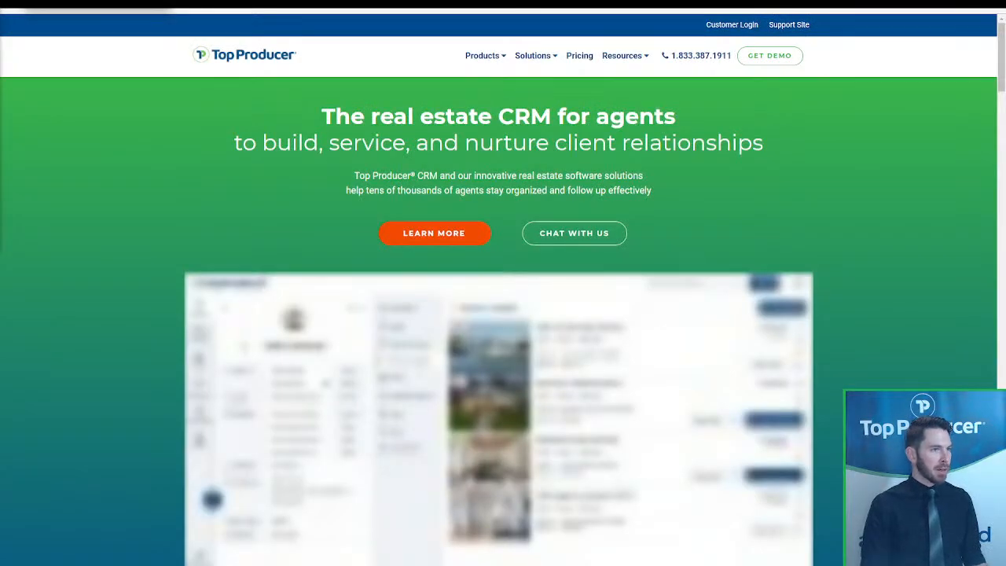
- Close the Top Producer homepage tab, view the link's edit dialog unchanged, and go to Contacts
click(286, 3)
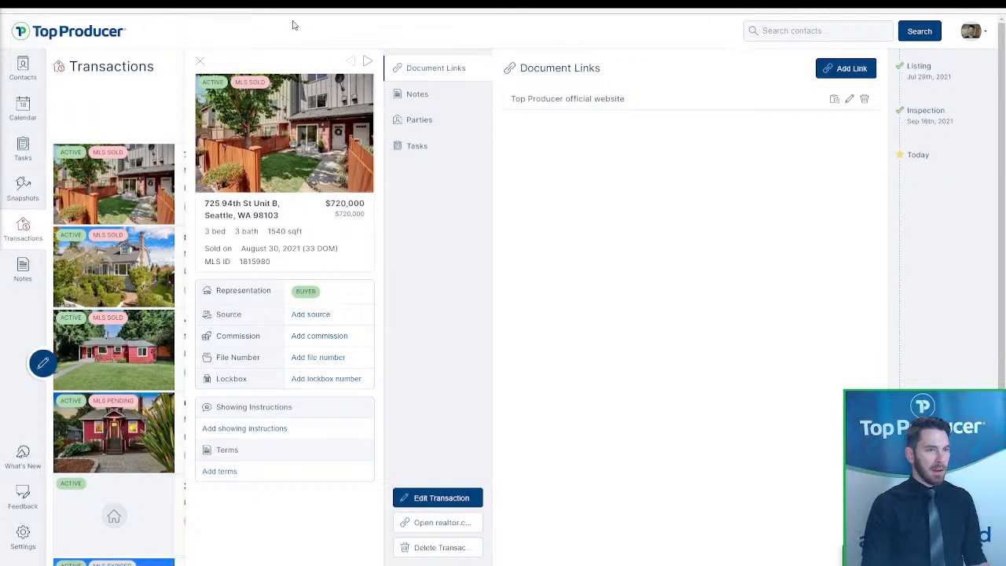
click(835, 99)
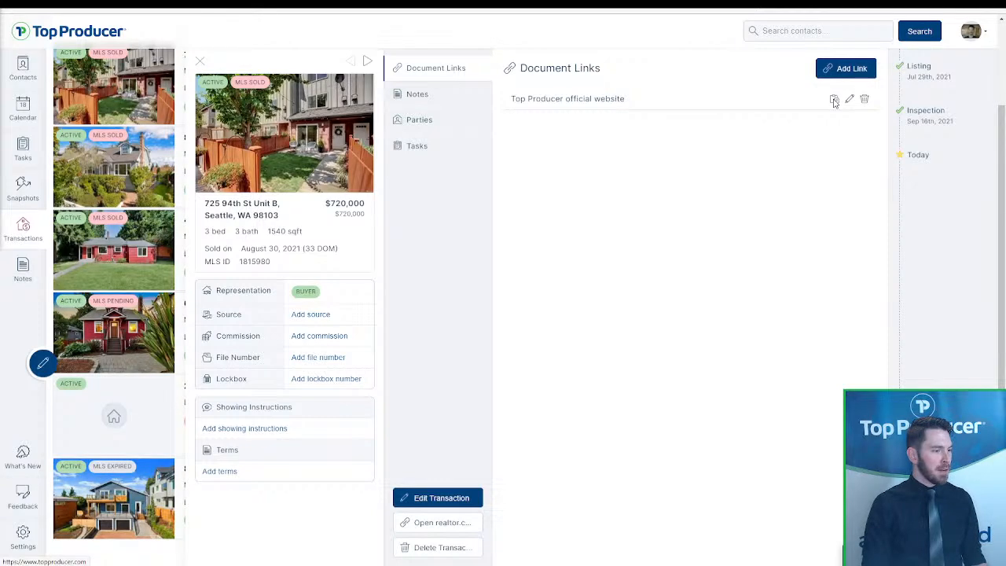
click(849, 100)
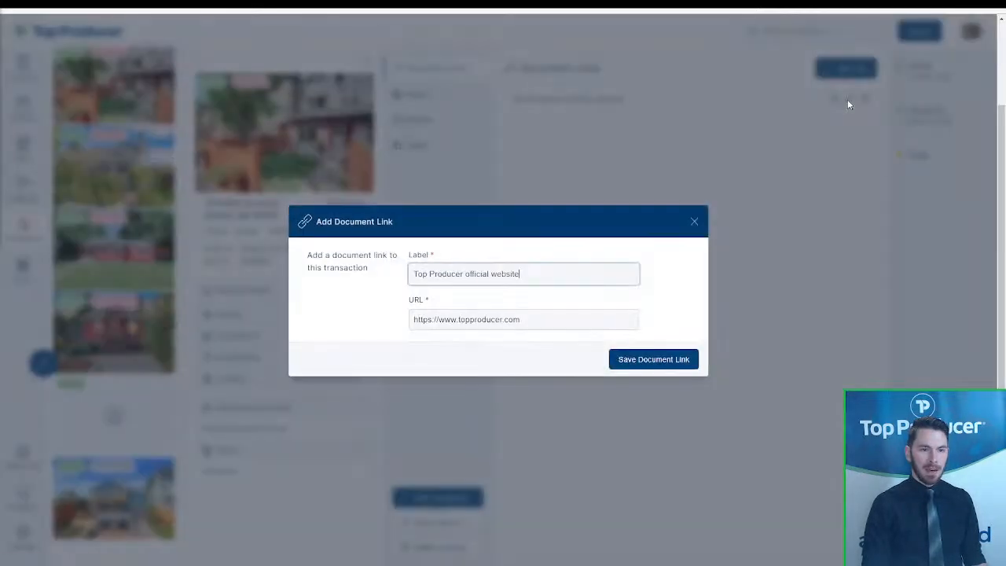
click(691, 221)
click(34, 73)
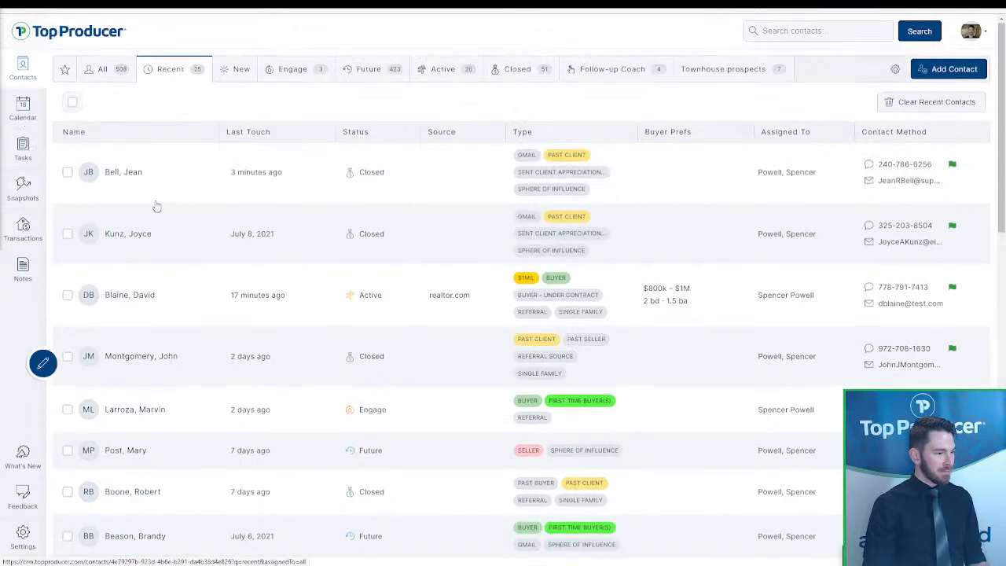
- Open the first Recent contact, browse her Notes and Tasks, and return to her dashboard
click(152, 186)
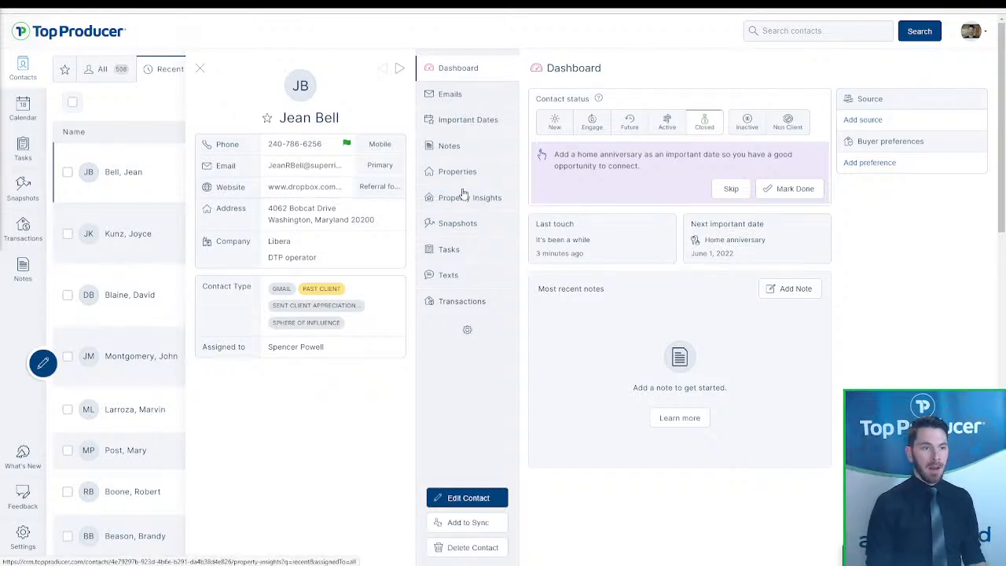
click(464, 148)
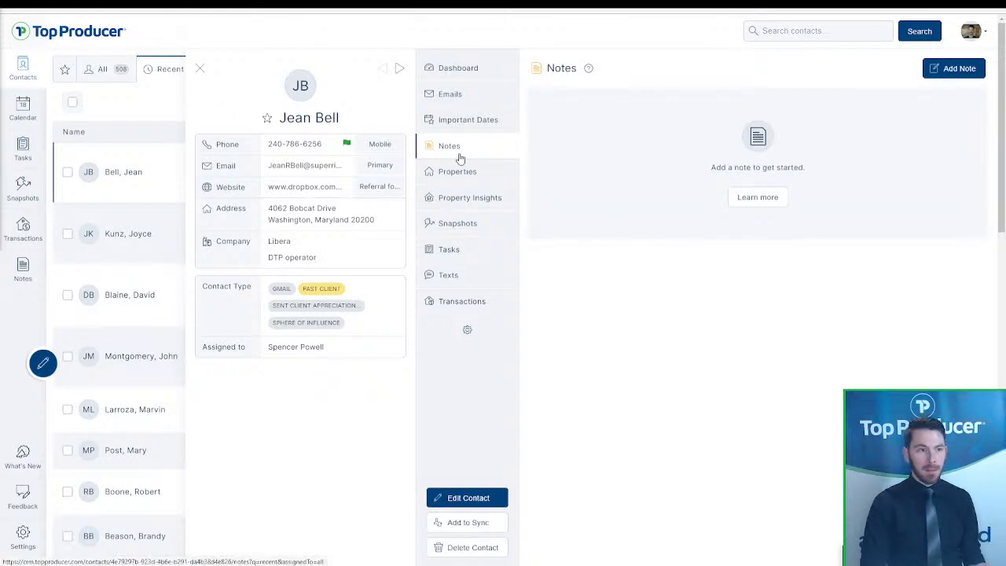
click(449, 249)
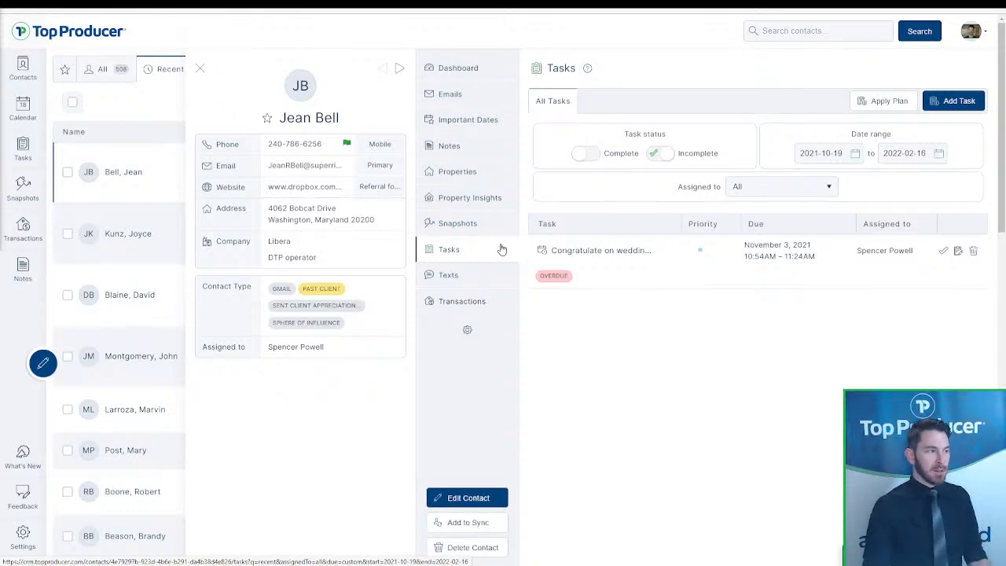
click(450, 143)
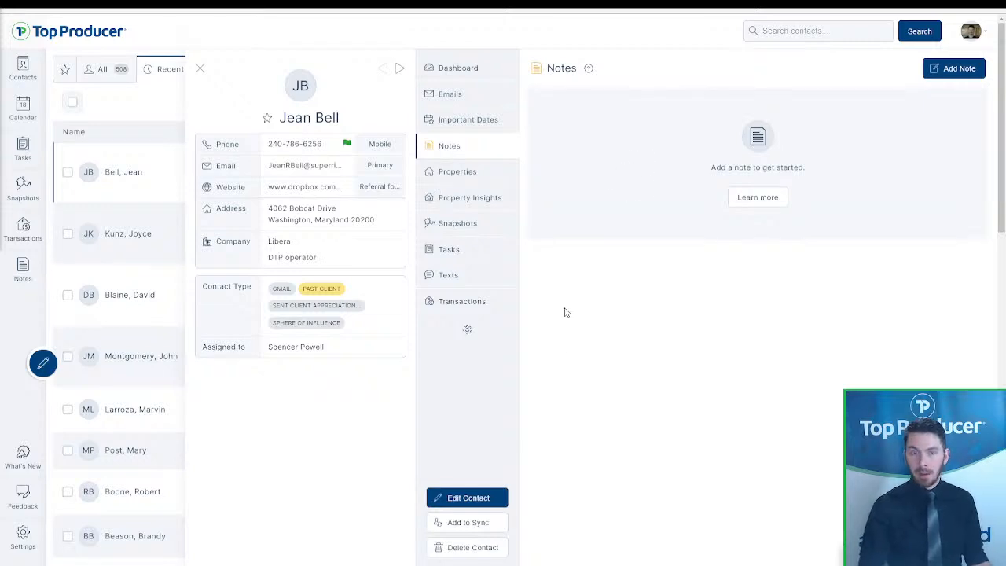
click(455, 70)
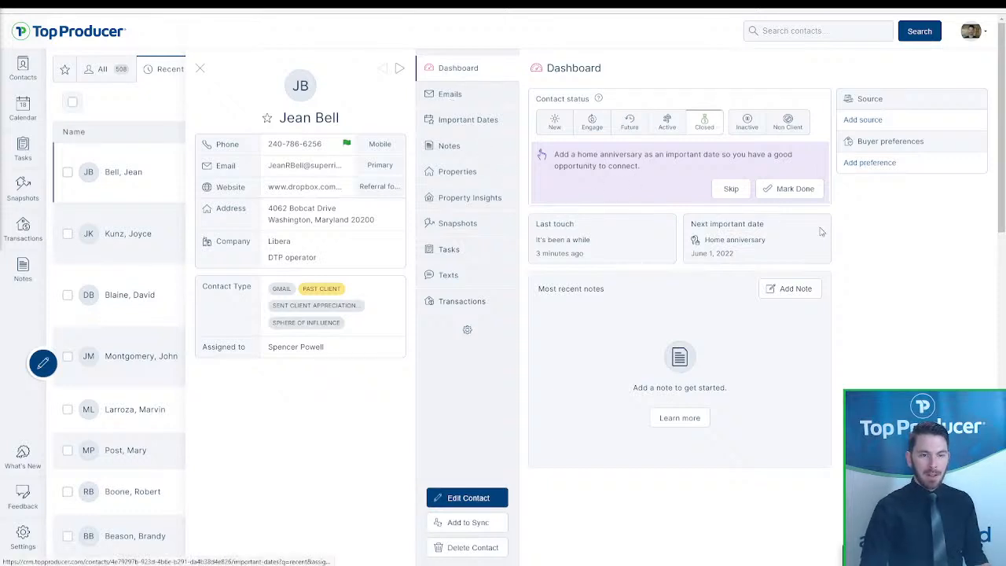
- Wrap up the home-anniversary reminder as an Email touch noted 'sent past client email'
click(793, 191)
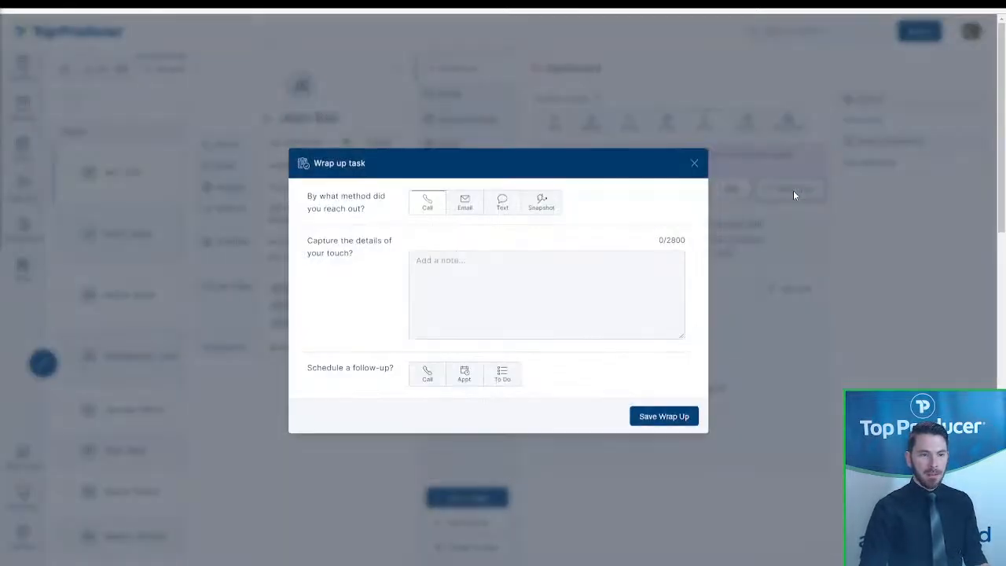
click(467, 206)
click(487, 278)
text(sent past client email)
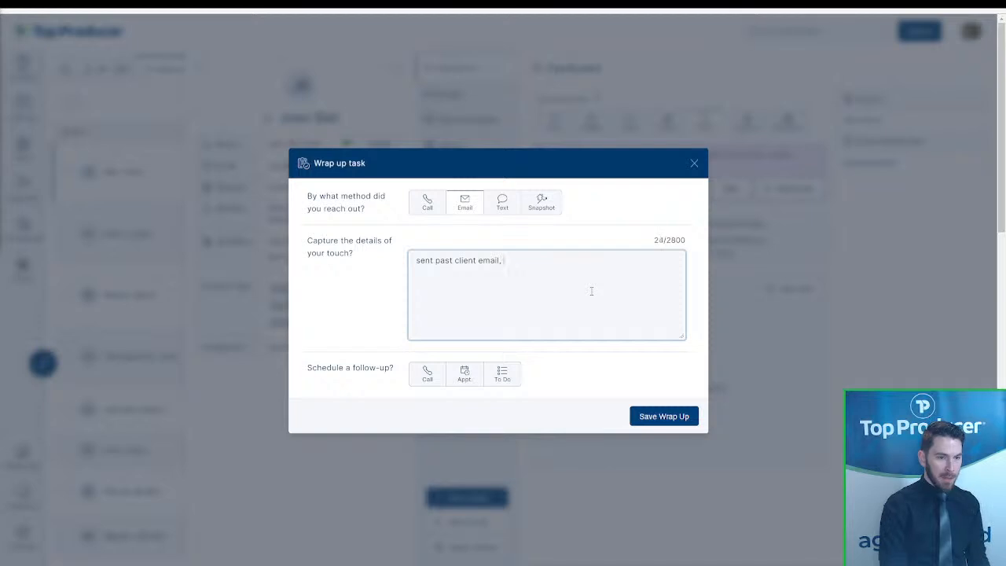
- Schedule a 'past client check in' follow-up call for December 1, 2021, and save the wrap-up
click(419, 381)
click(466, 331)
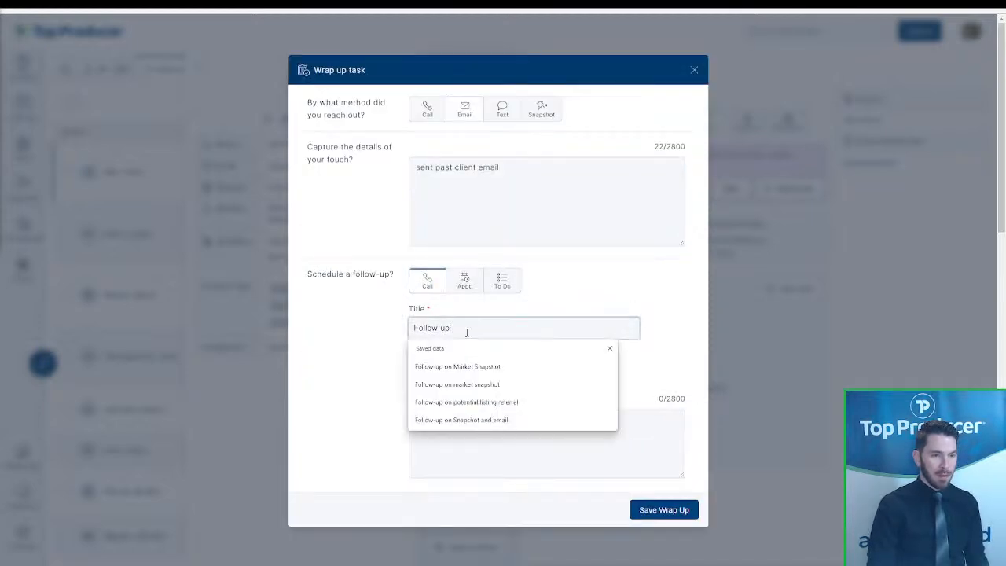
key(ctrl+a)
text(pasd)
key(BackSpace)
key(BackSpace)
key(BackSpace)
key(BackSpace)
text(past client check in)
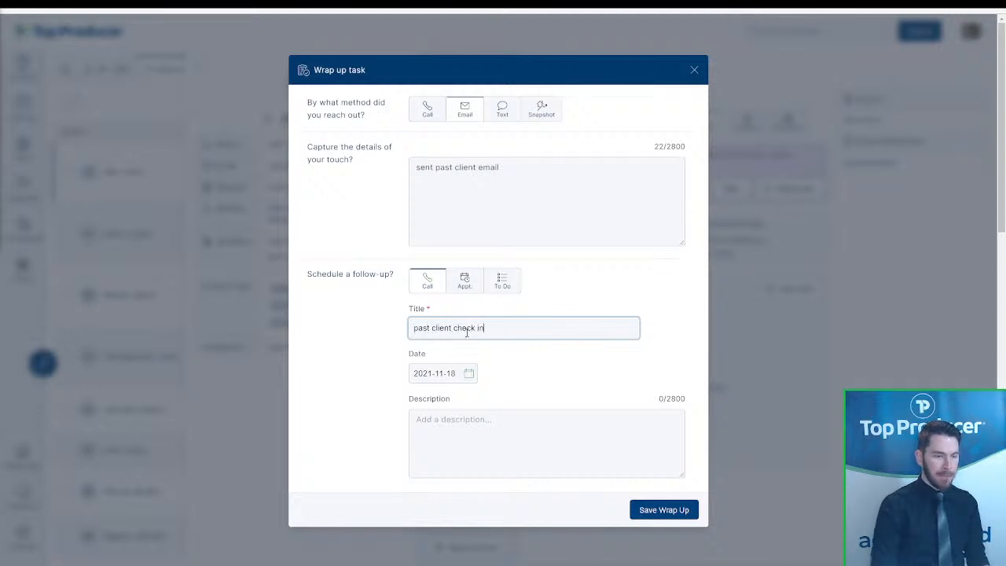
click(466, 376)
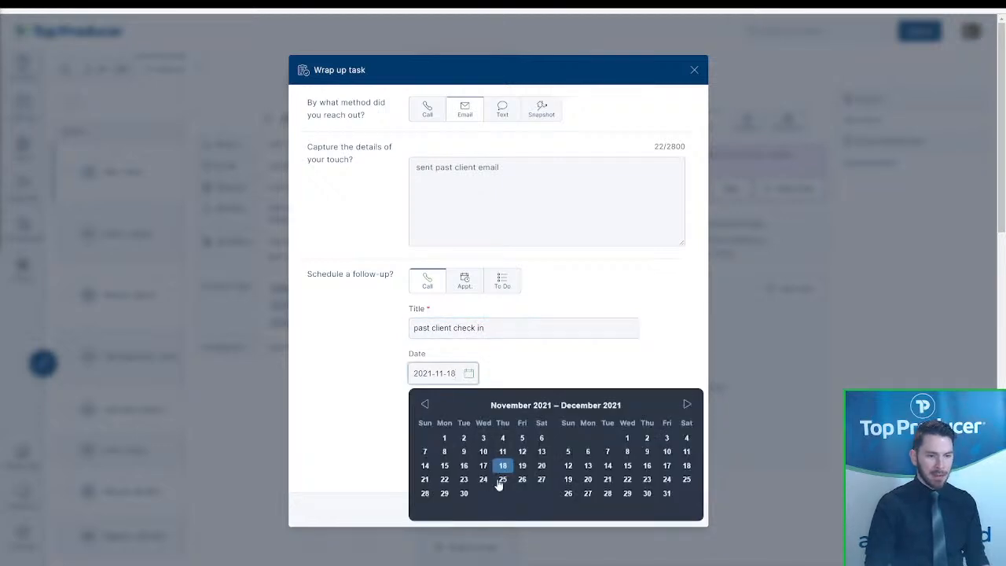
click(628, 441)
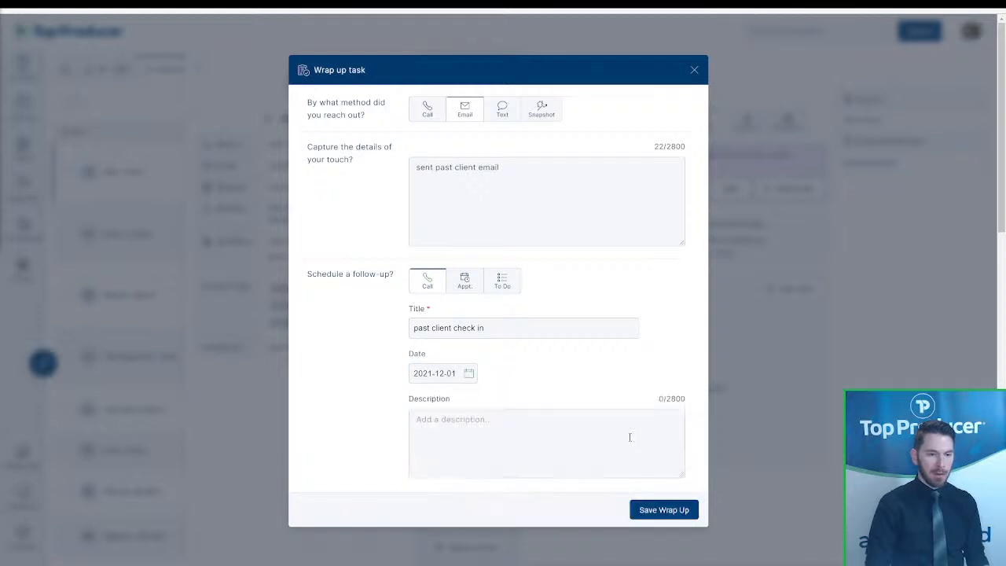
click(667, 510)
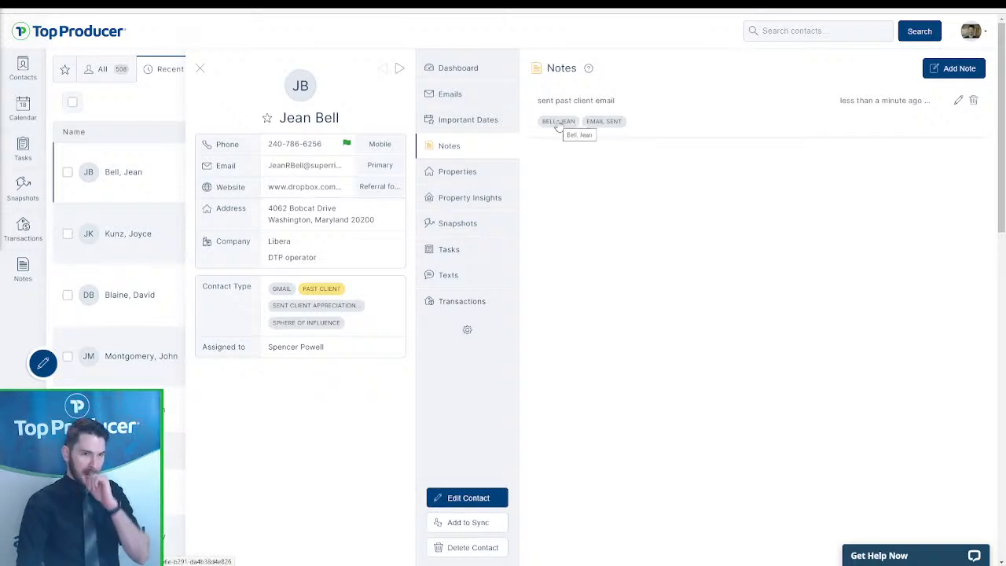
- Look over today's tasks, then browse the list of all notes
click(26, 162)
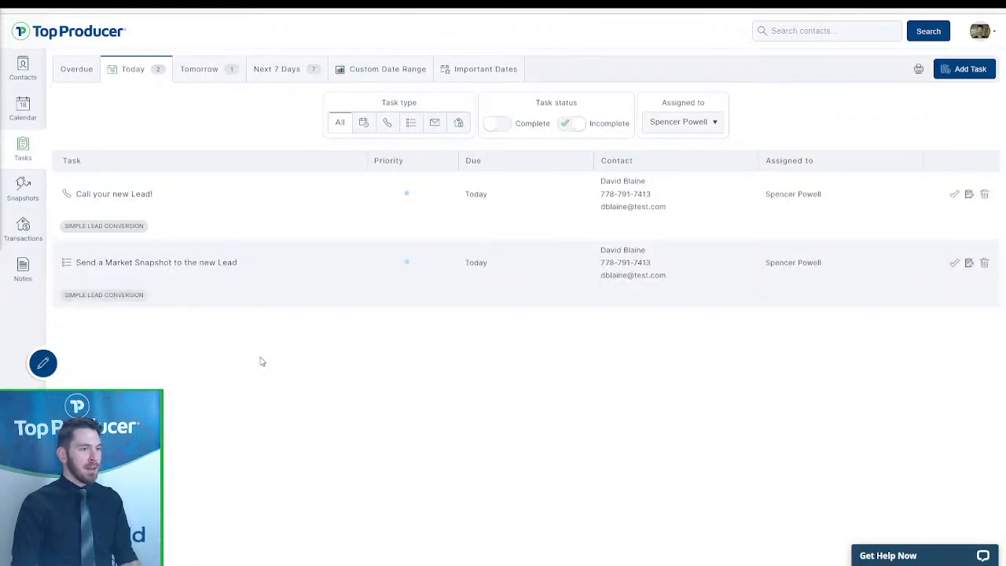
click(28, 262)
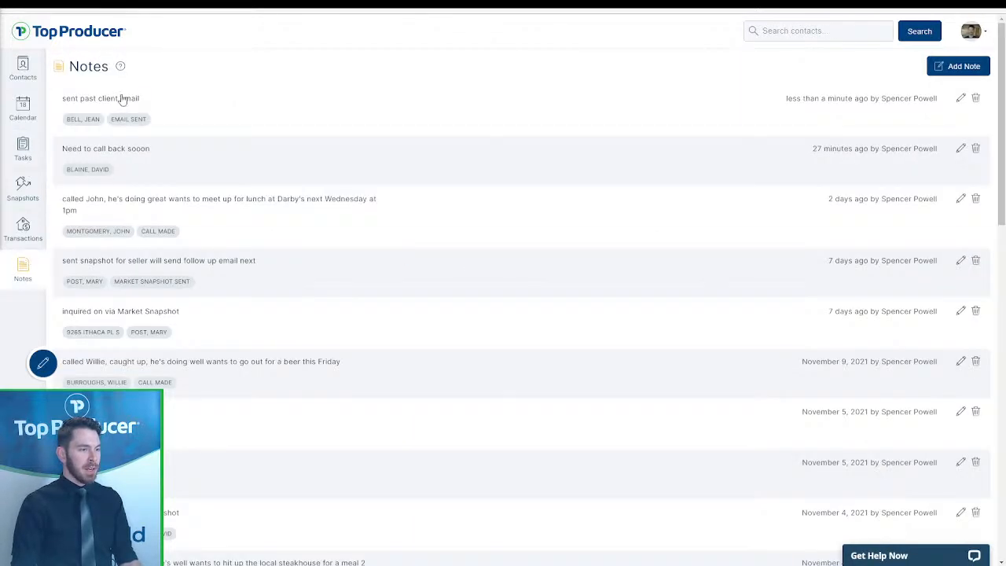
scroll(158, 157, down, 3)
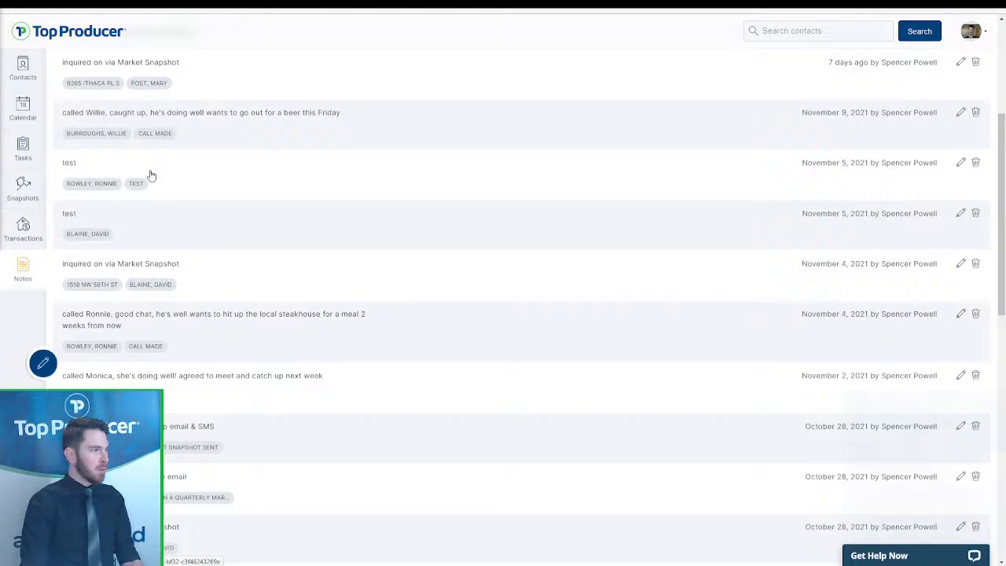
scroll(322, 291, up, 3)
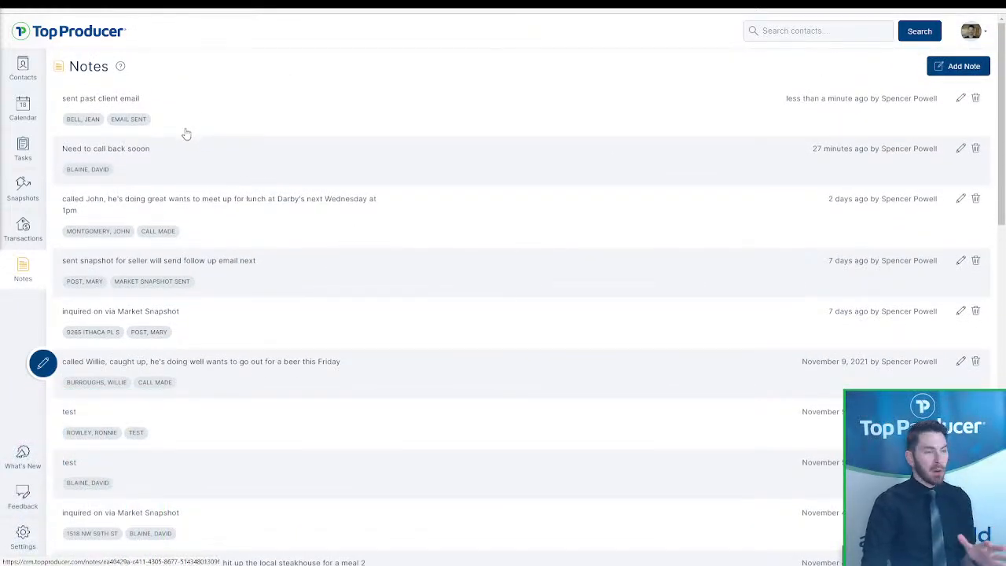
- Open the Market Snapshot inquiry note and its tagged contact, then close the contact record
click(95, 339)
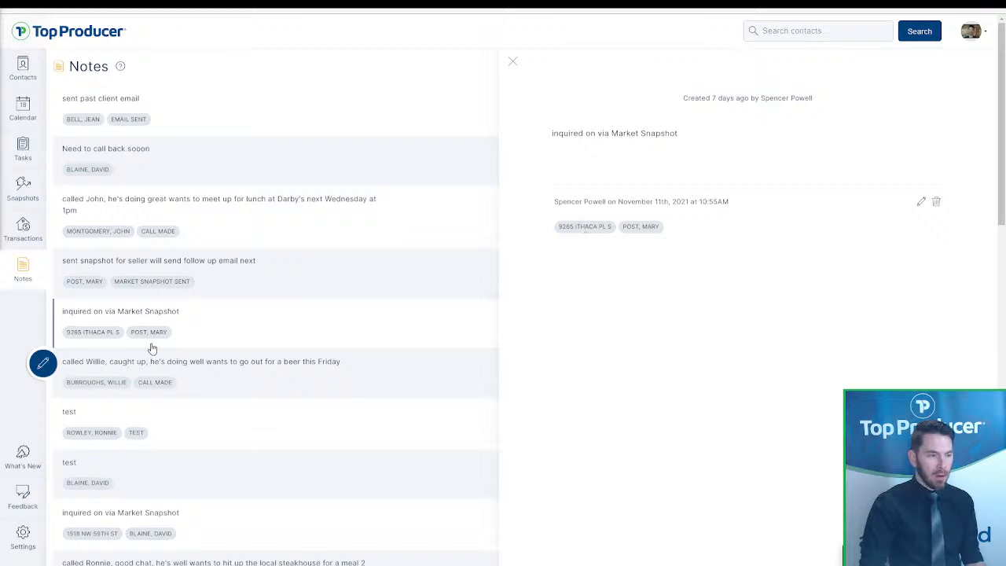
click(95, 382)
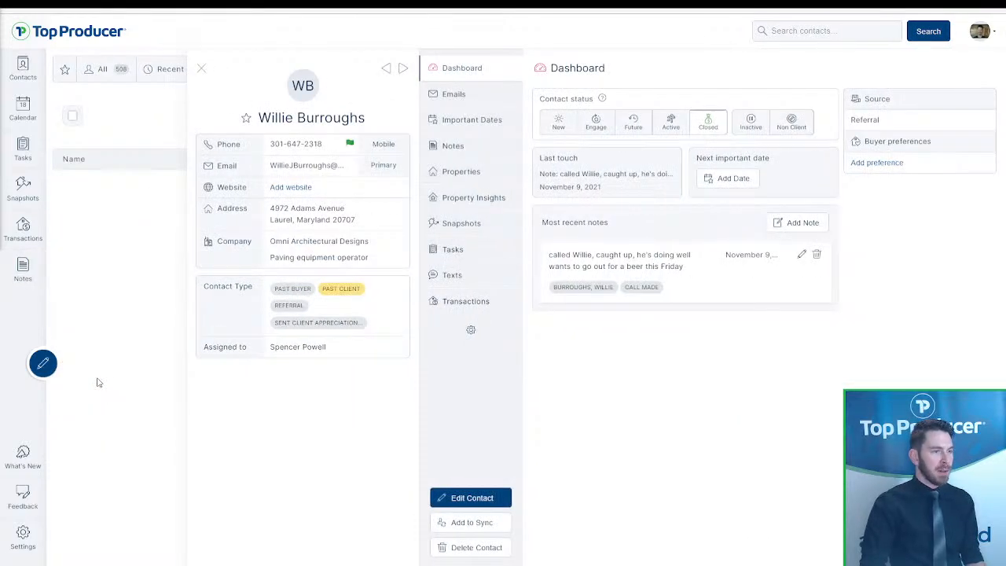
click(200, 69)
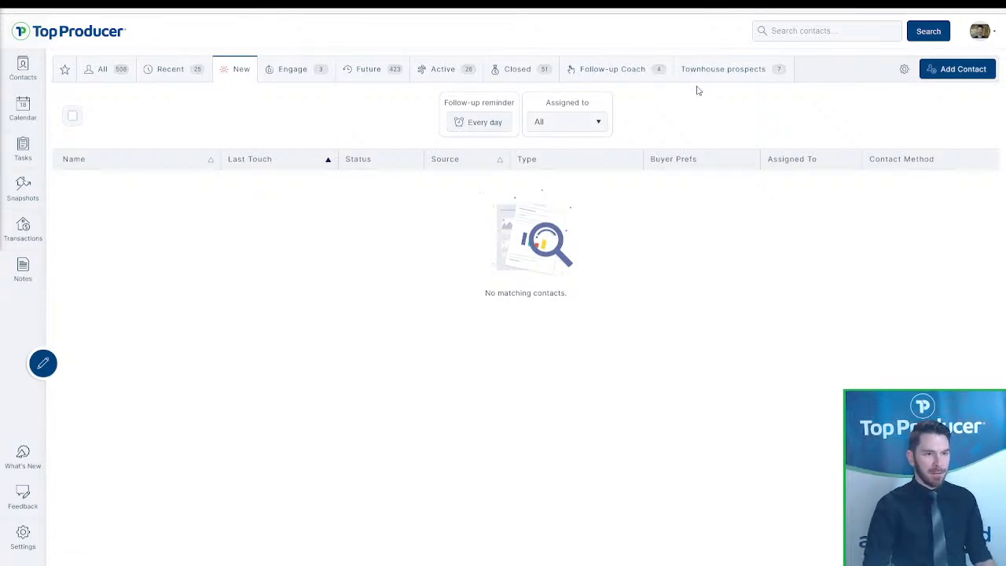
- From Follow-up Coach suggestions, open the Active contact's record suggested for a Market Snapshot
click(627, 81)
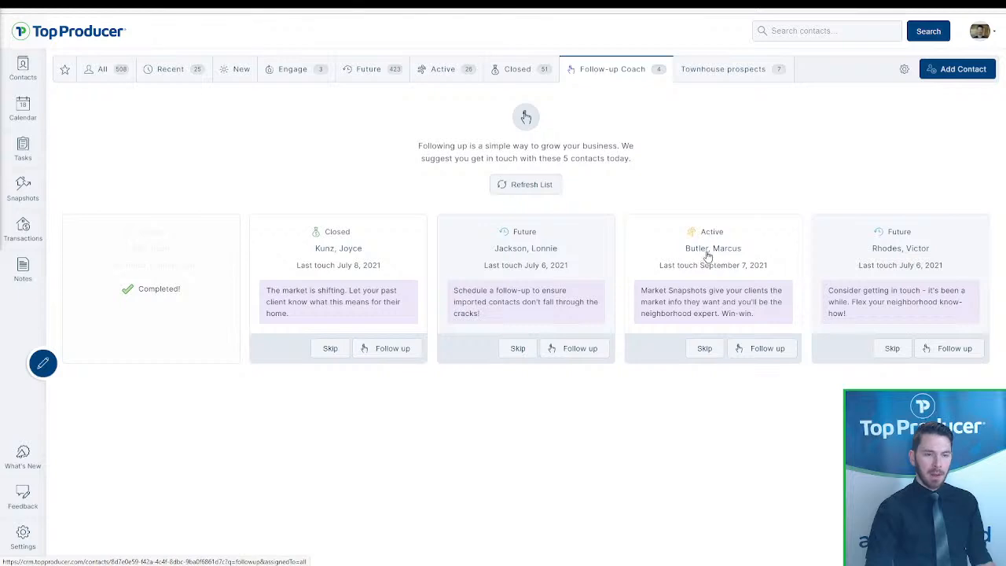
mouse_move(733, 272)
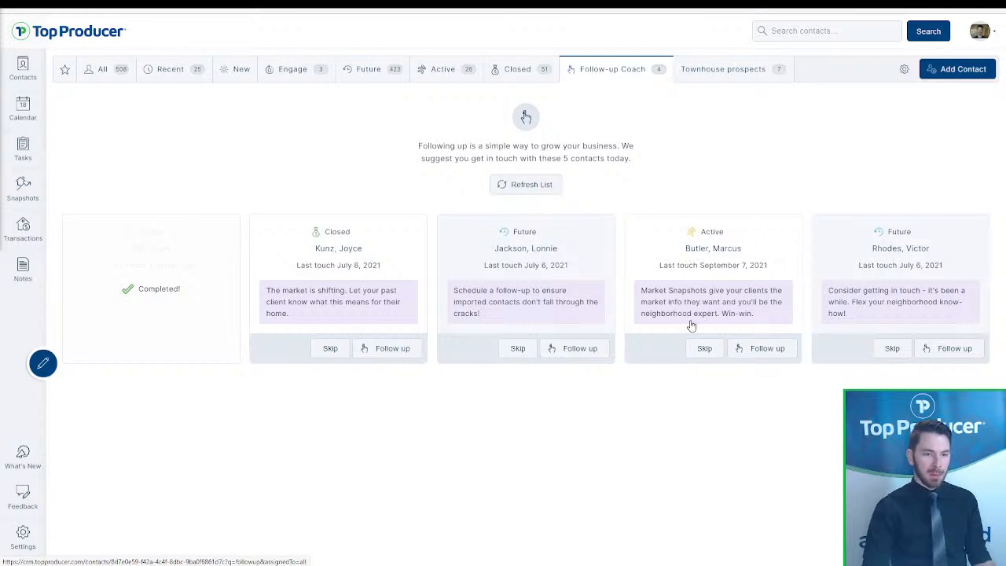
click(713, 277)
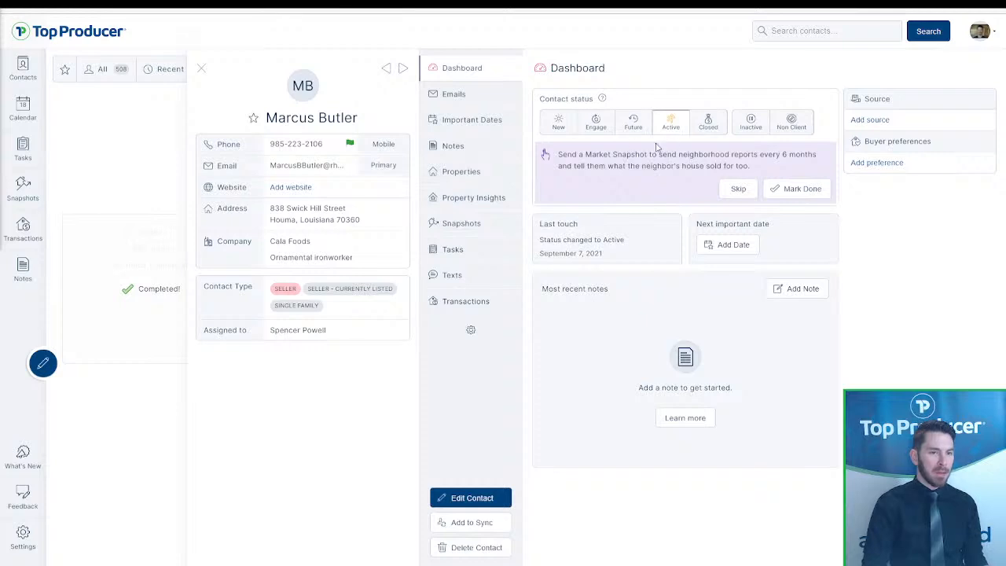
click(634, 130)
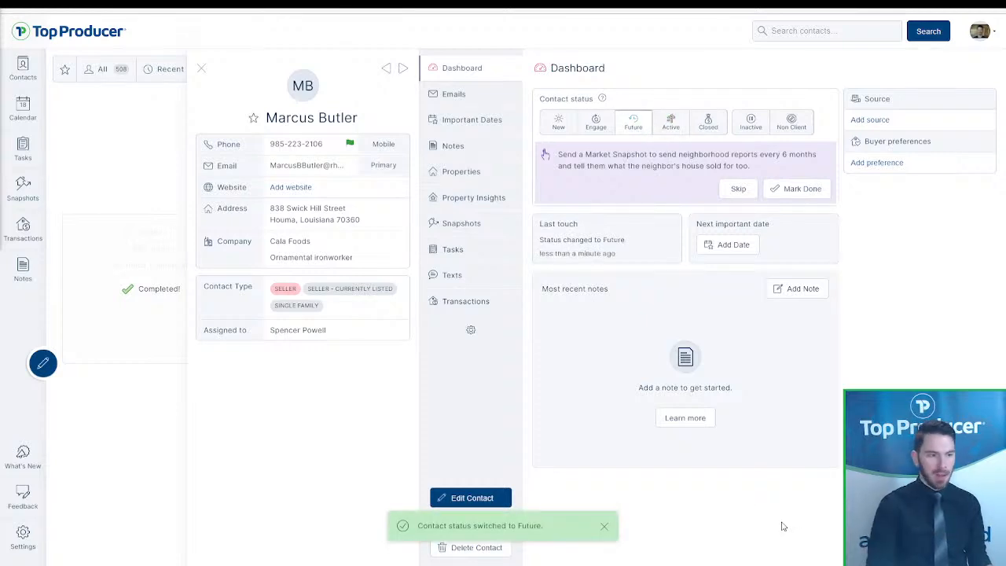
click(669, 122)
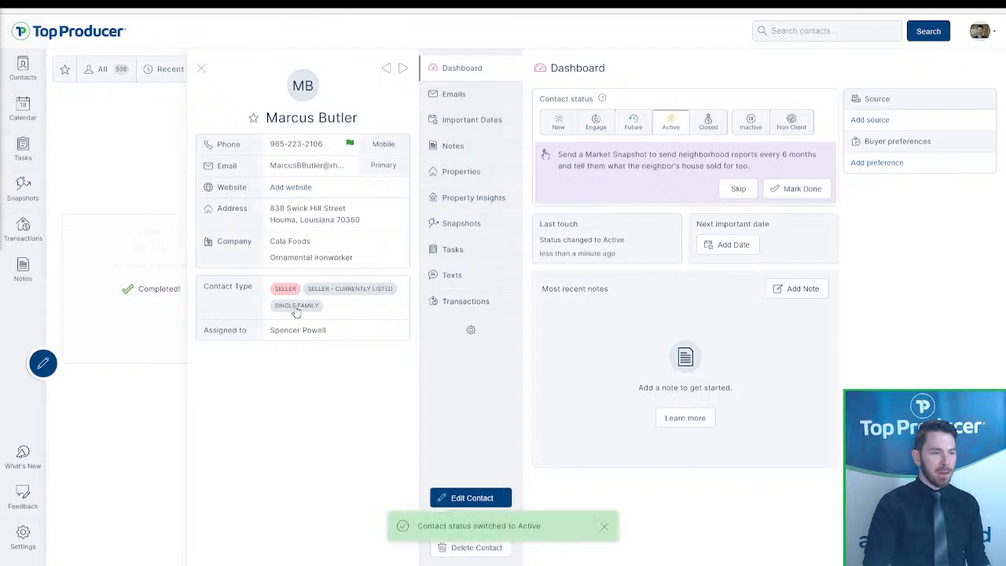
drag(271, 289, 361, 310)
click(362, 311)
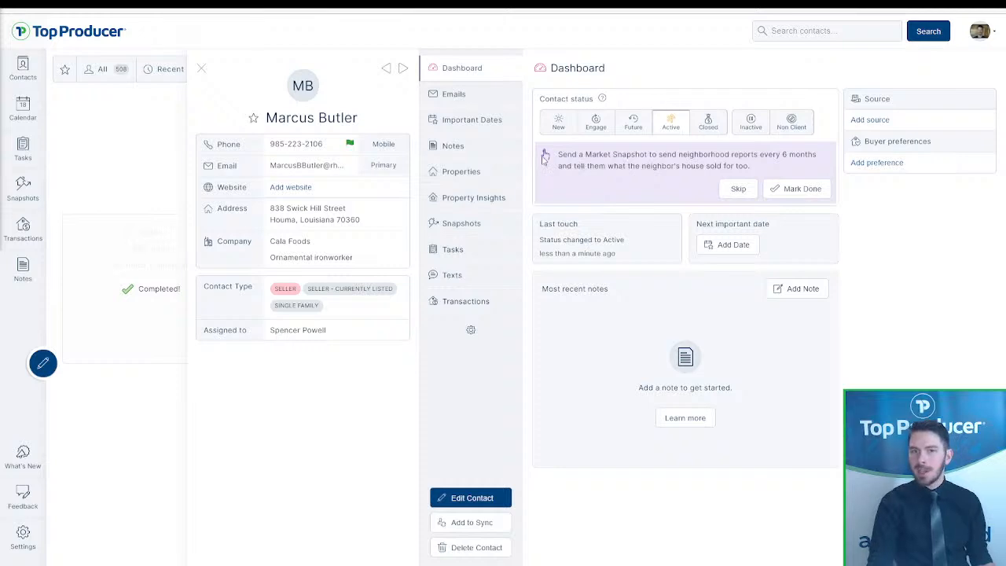
click(496, 198)
- View the contact's Market Snapshot reports section, which shows no reports yet
click(490, 223)
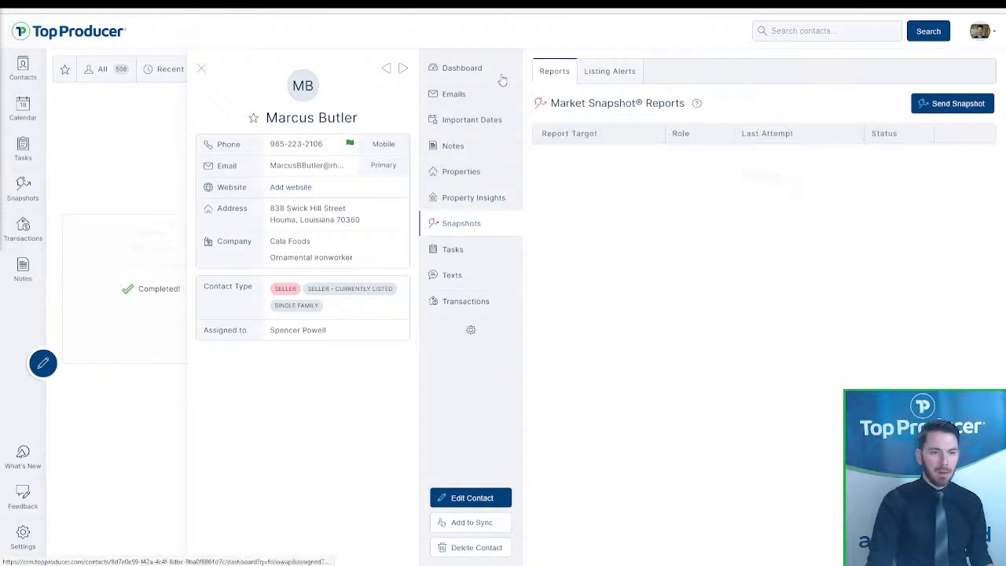
click(501, 77)
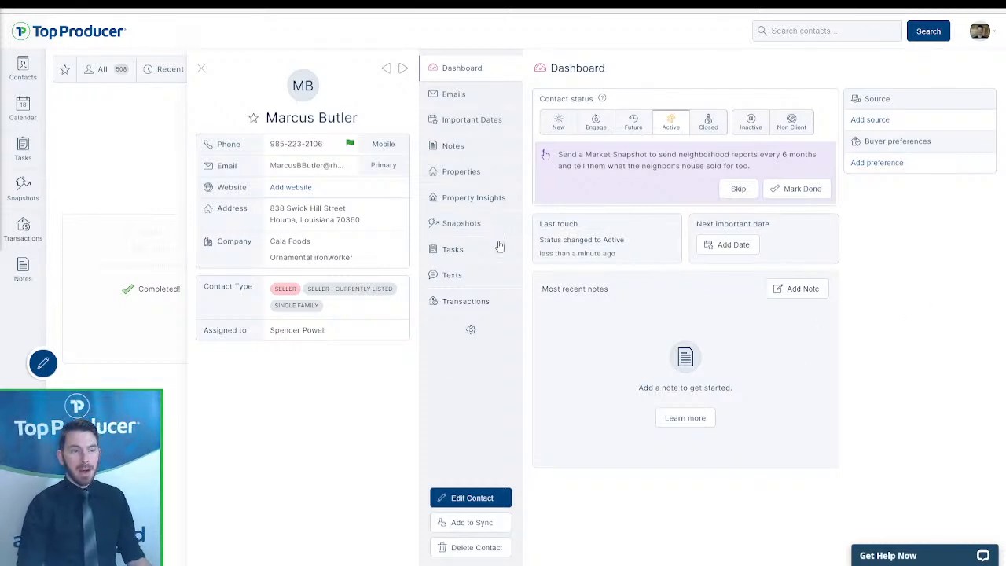
click(448, 234)
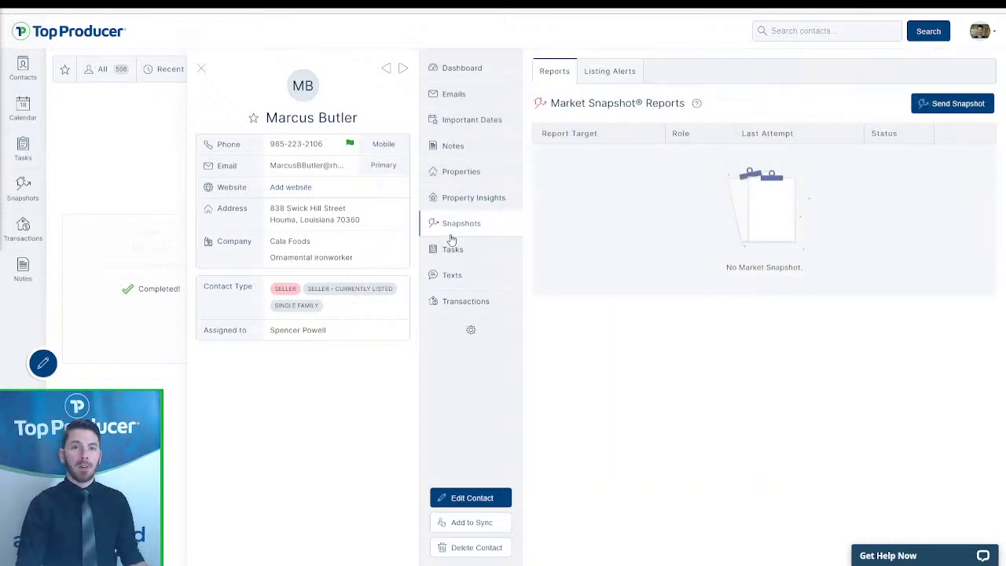
- Start a new Send Snapshot, then search the web for Seattle sold listings
click(935, 104)
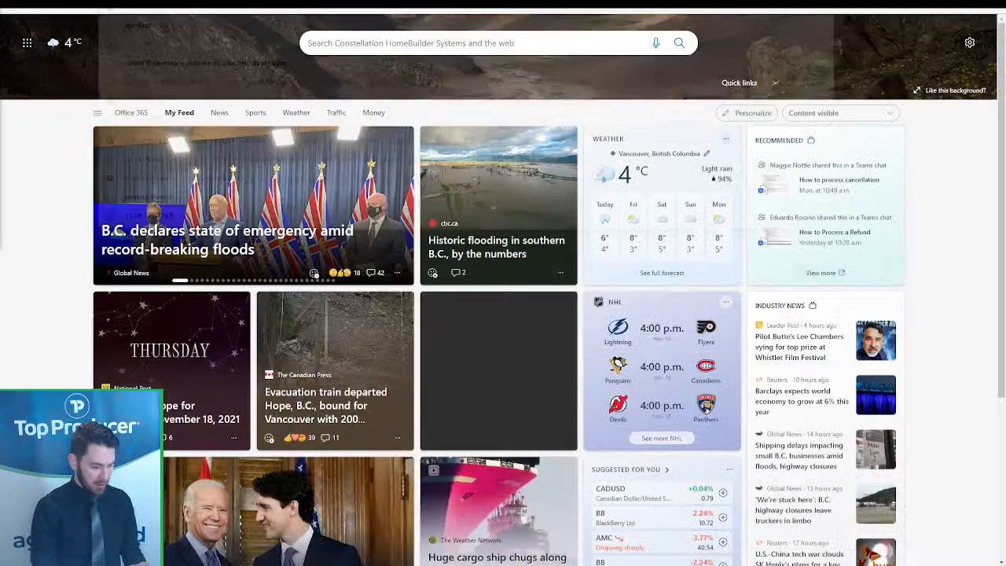
text(seattle)
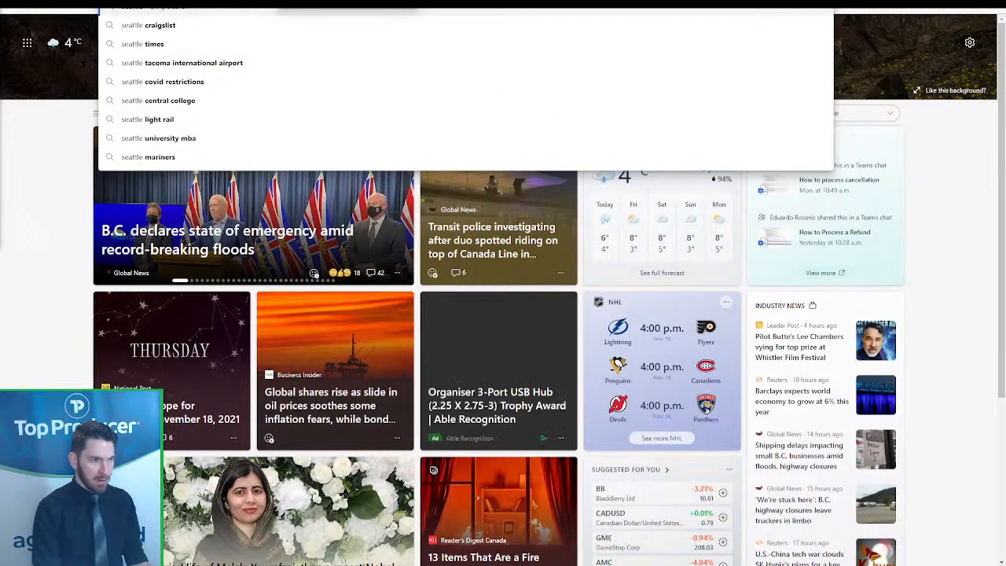
text( south)
key(Return)
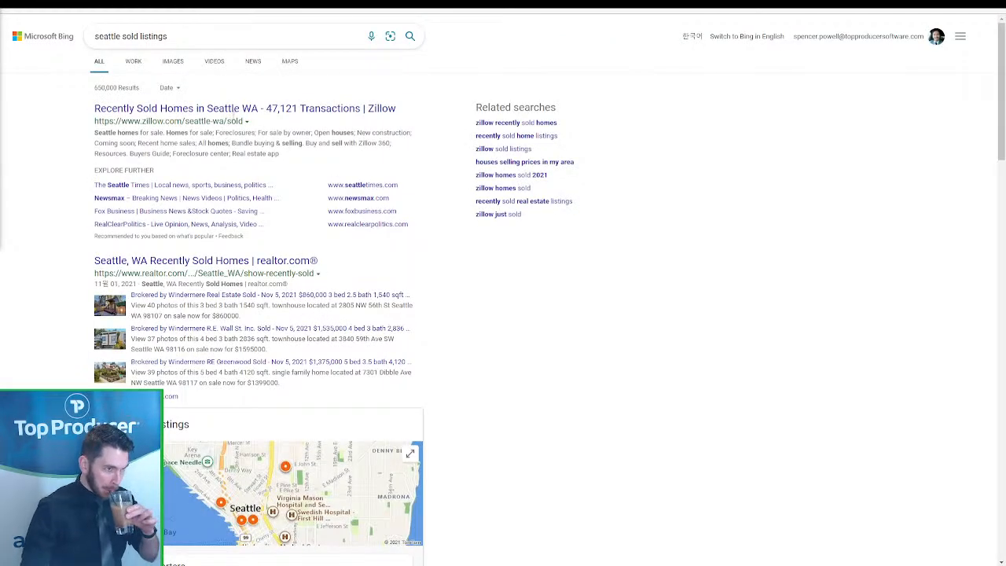
- On Zillow's recently sold Seattle homes, open the $705,000 listing and select its street address
click(237, 112)
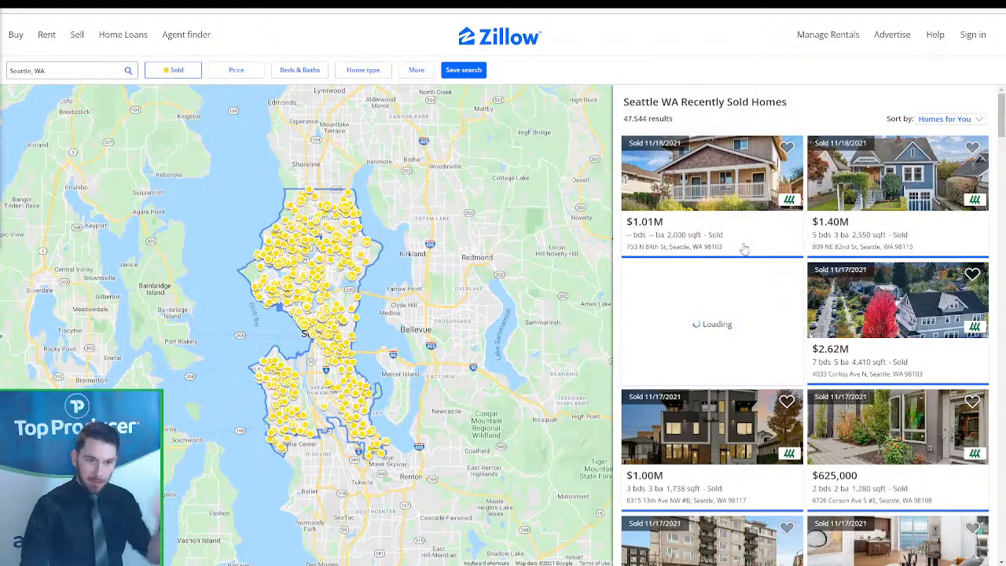
scroll(746, 252, down, 12)
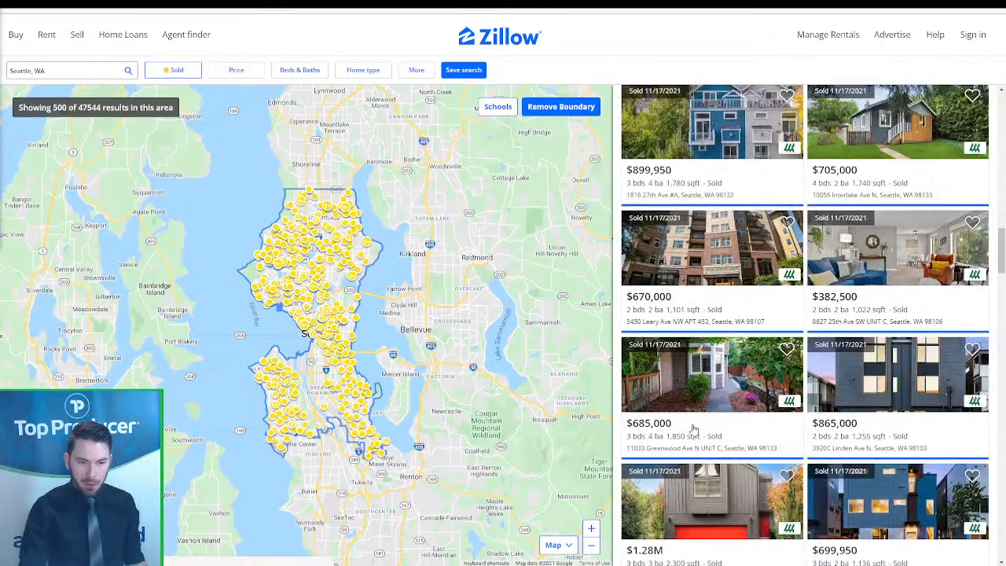
click(691, 319)
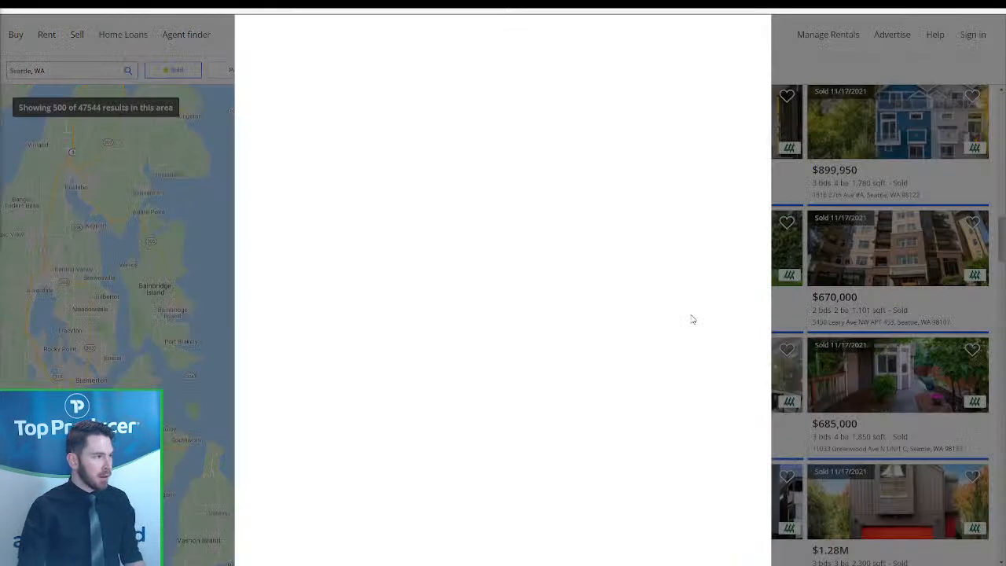
mouse_move(450, 77)
mouse_down()
mouse_move(612, 80)
mouse_move(450, 79)
mouse_up()
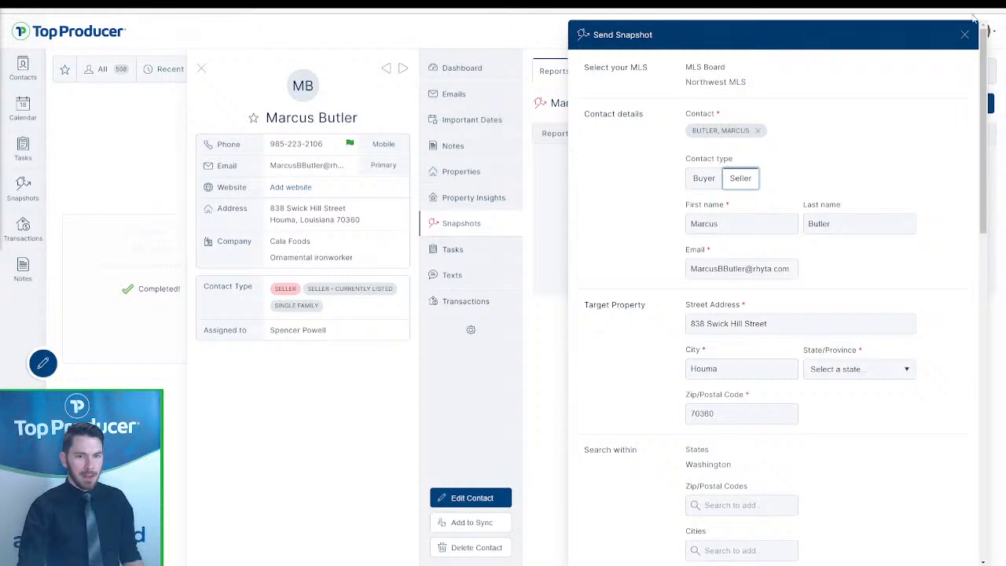
- In the contact's edit form, replace the street address with the copied Seattle address
click(964, 35)
click(469, 497)
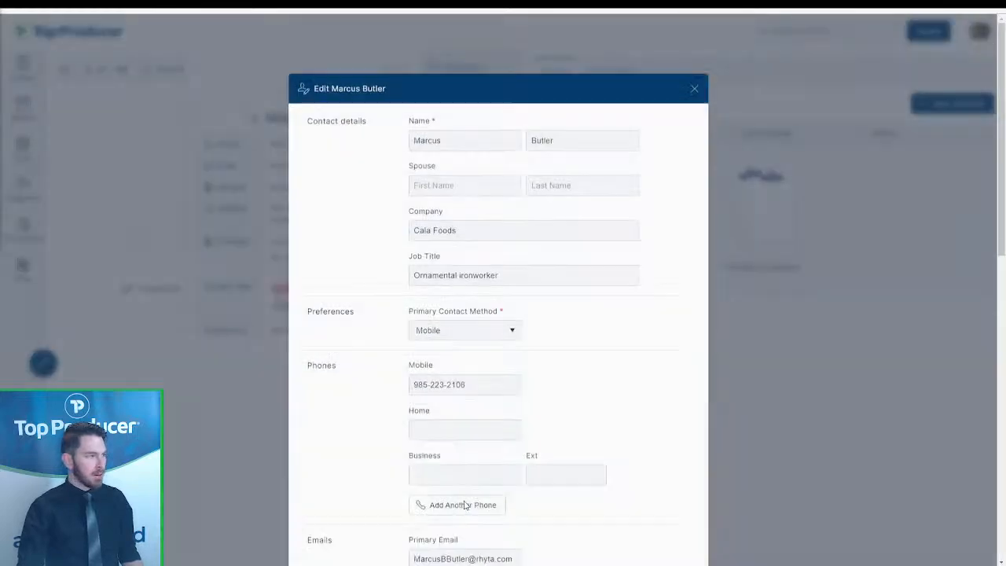
scroll(503, 432, down, 10)
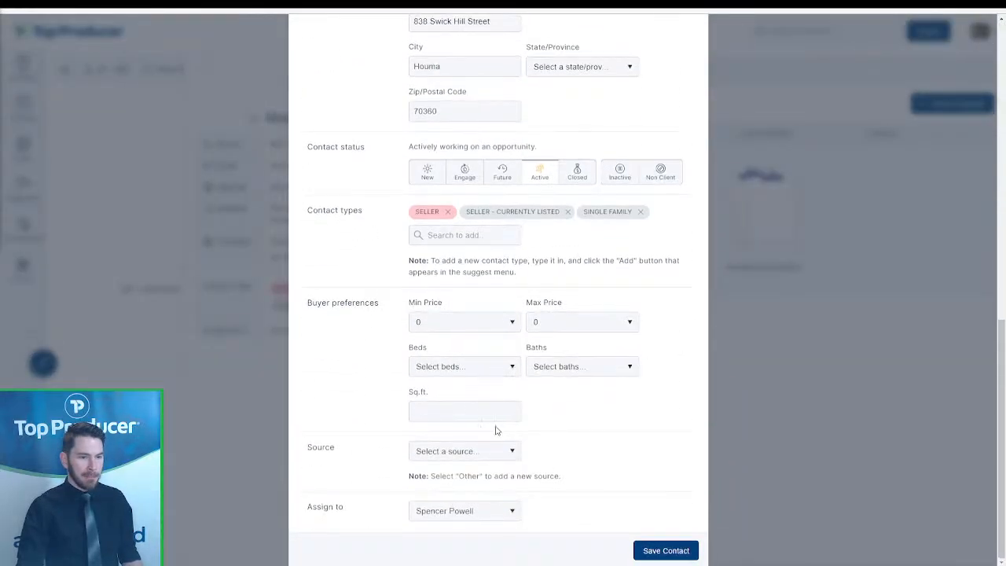
scroll(474, 262, up, 2)
triple_click(474, 187)
key(ctrl+v)
- Move zip 98133 into Zip, replacing 70360, and Seattle into City, replacing Houma
double_click(497, 187)
key(ctrl+c)
double_click(461, 276)
key(ctrl+v)
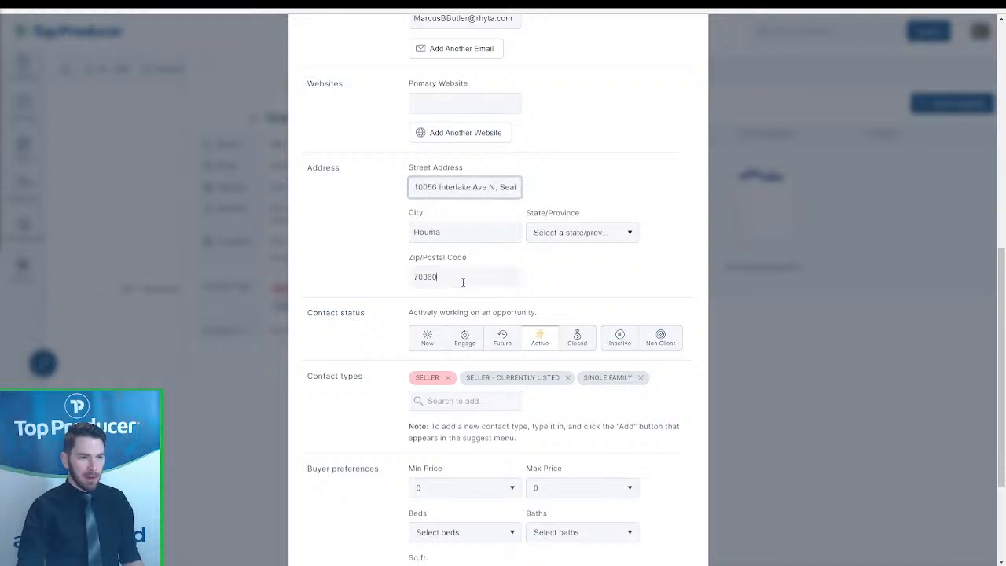
double_click(507, 187)
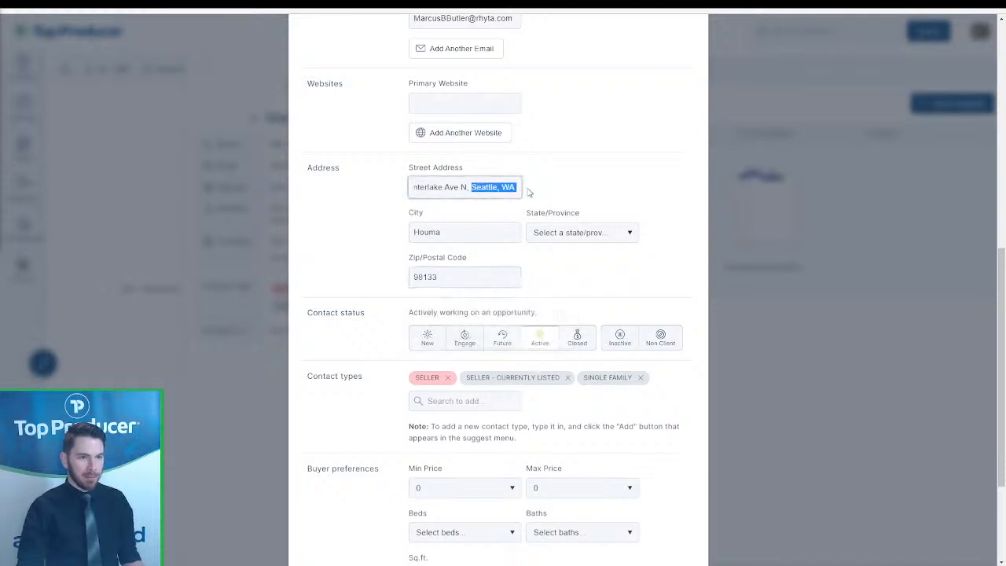
key(ctrl+x)
double_click(484, 231)
key(ctrl+v)
- Set State to Washington, trim leftover text from Street Address, and save the contact
click(577, 232)
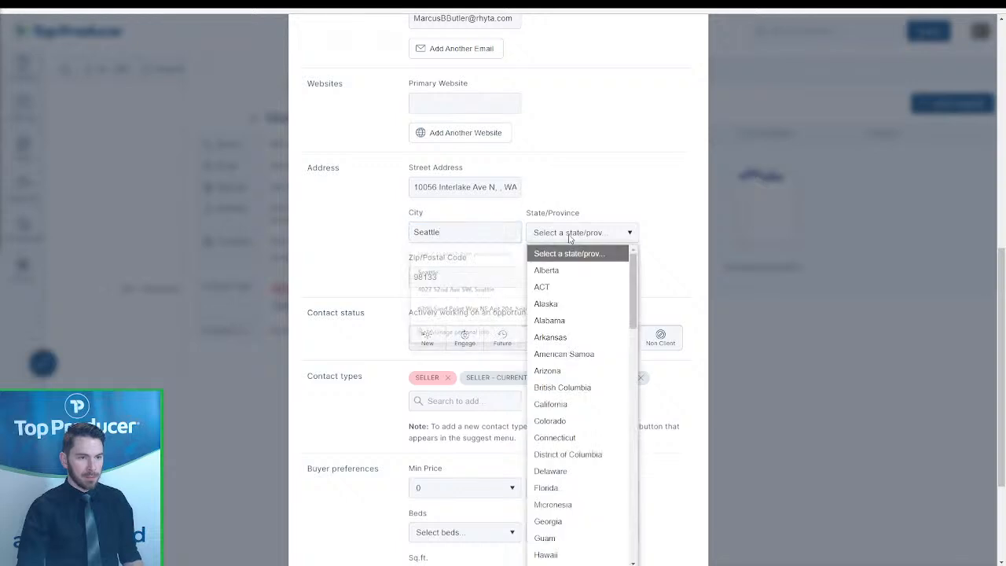
key(w)
key(Return)
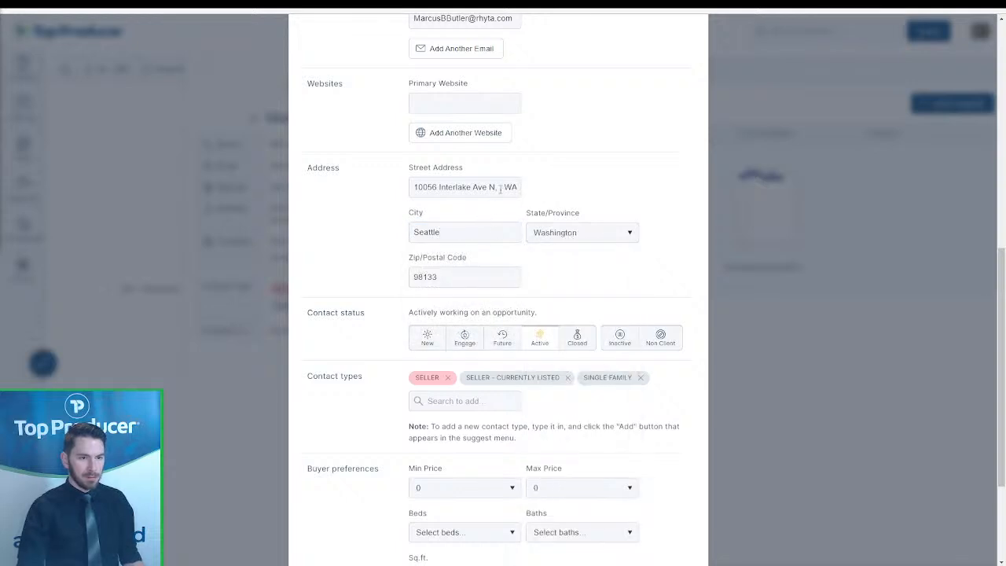
drag(496, 187, 527, 191)
key(BackSpace)
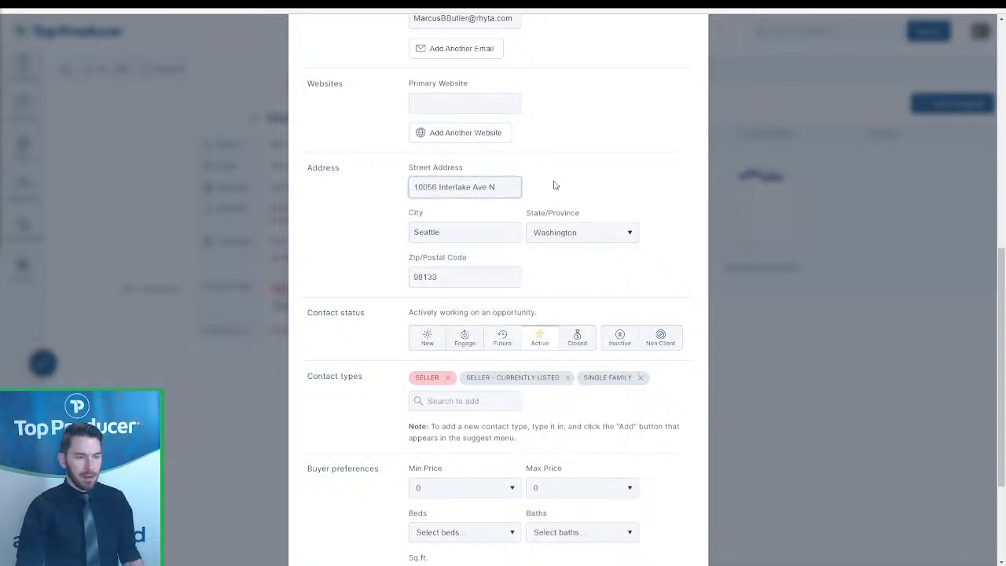
scroll(610, 284, down, 3)
click(668, 548)
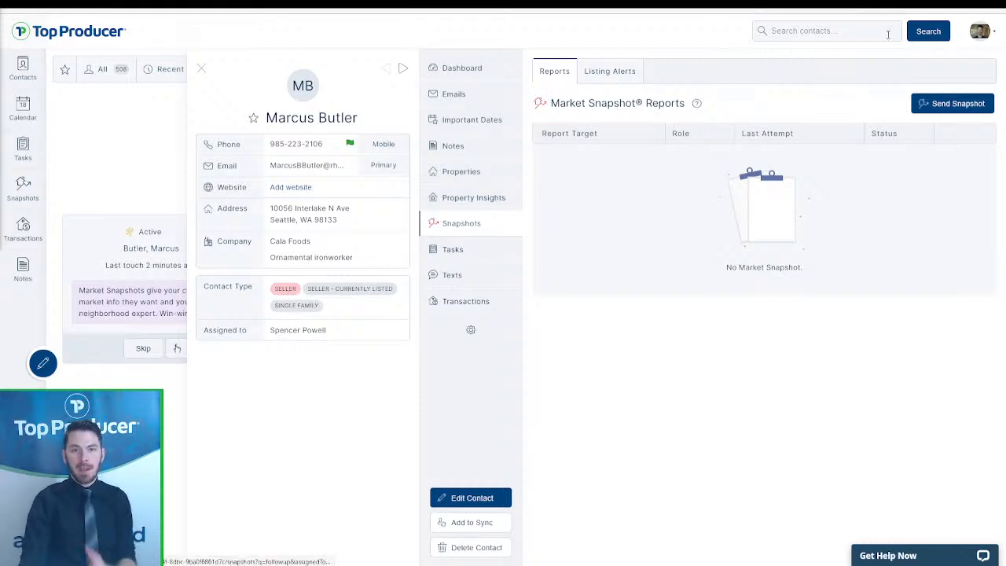
- Start a new Send Snapshot and review its prefilled contact and target property down to Search criteria
click(946, 105)
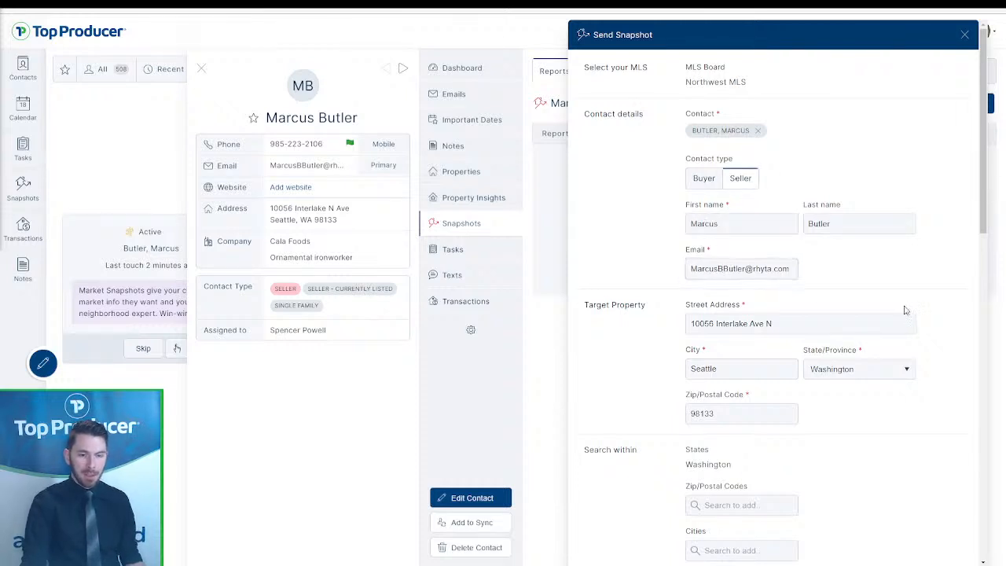
scroll(747, 351, down, 3)
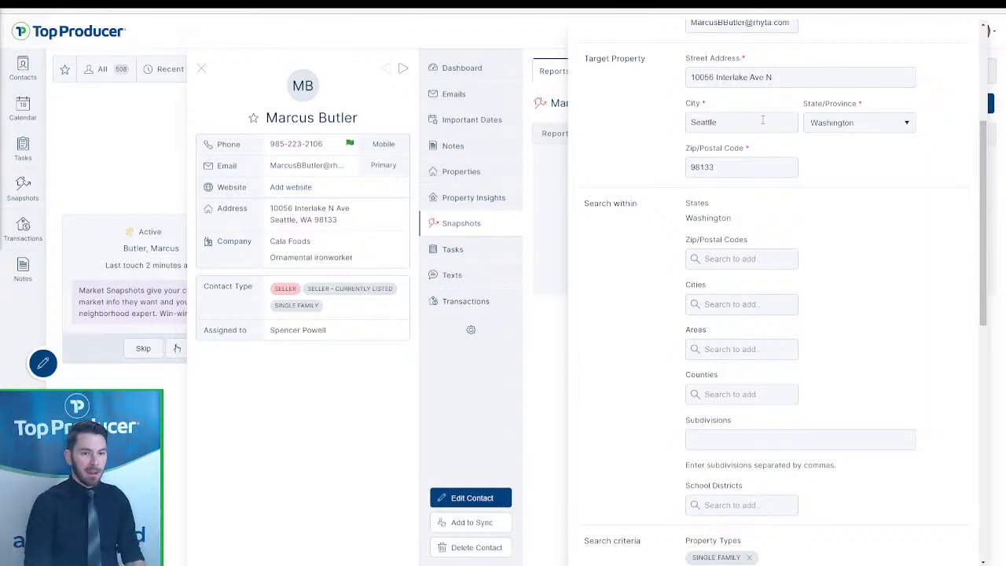
drag(584, 204, 671, 223)
click(741, 247)
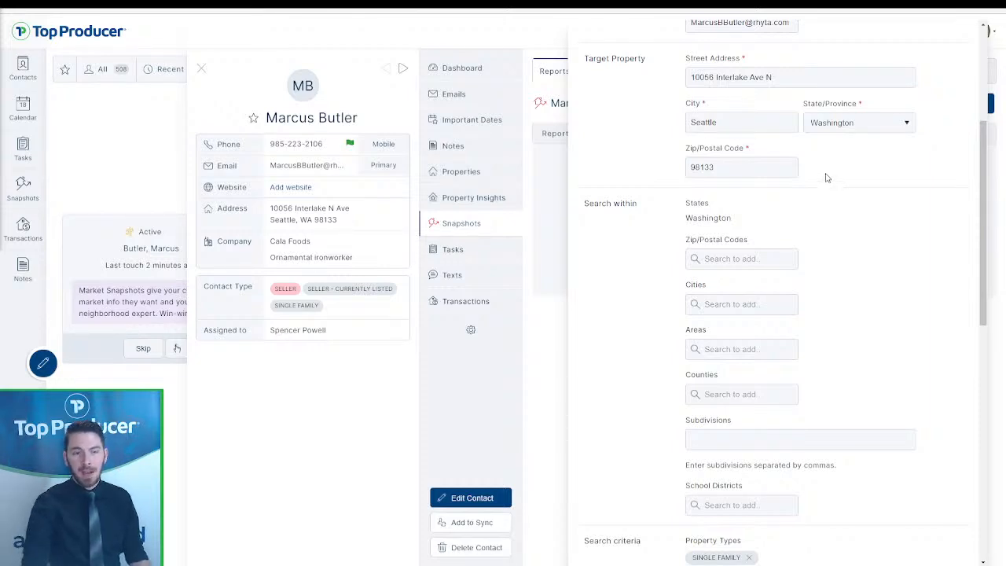
scroll(826, 178, down, 2)
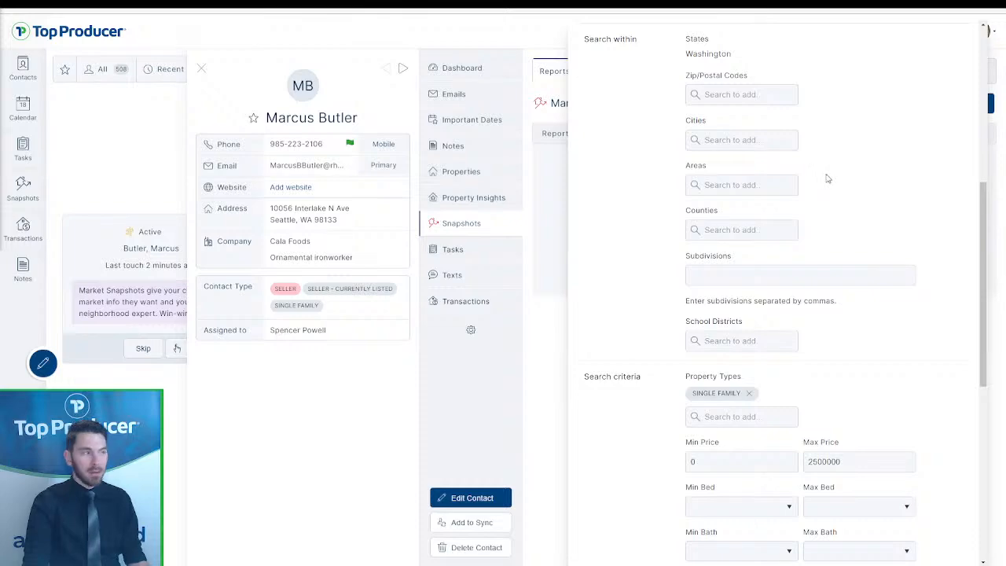
scroll(774, 252, down, 3)
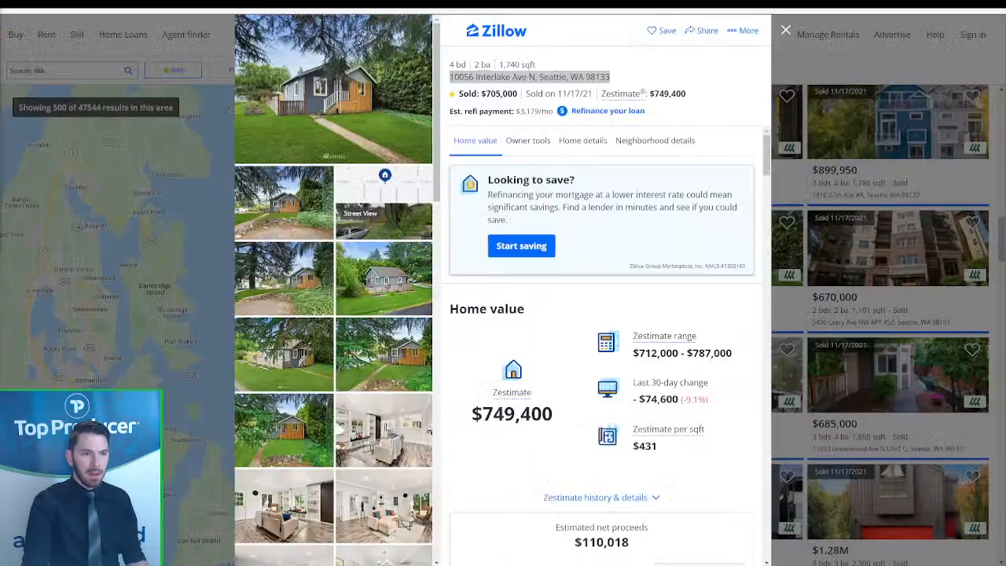
- On the Zillow listing, review the address, price history and home details
triple_click(529, 76)
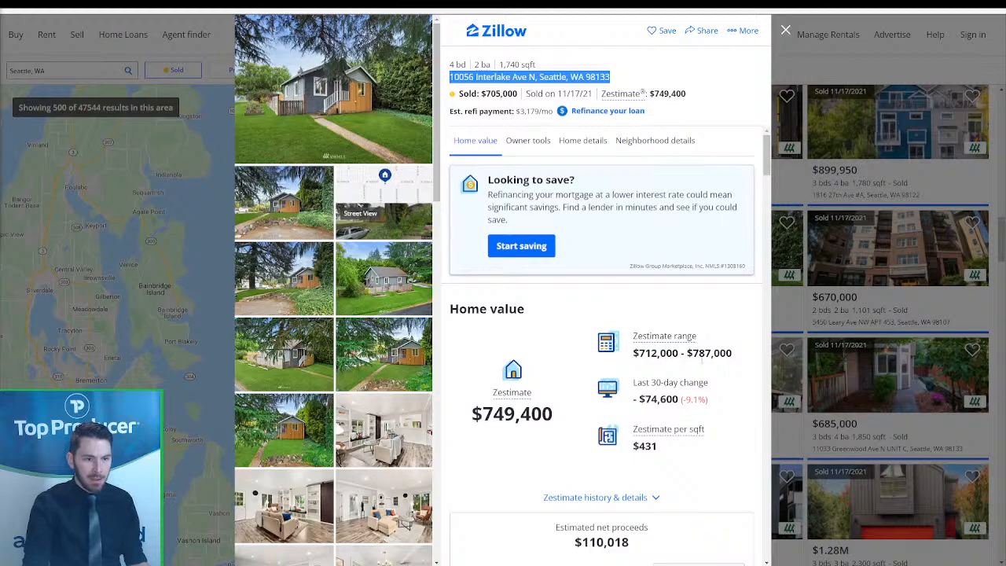
scroll(700, 359, down, 2)
scroll(700, 359, down, 12)
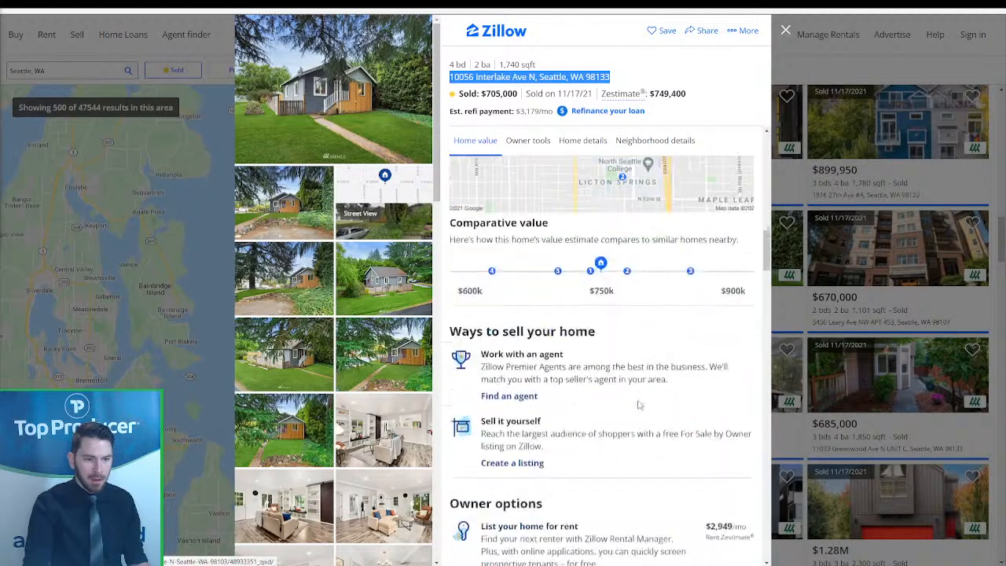
scroll(639, 404, down, 15)
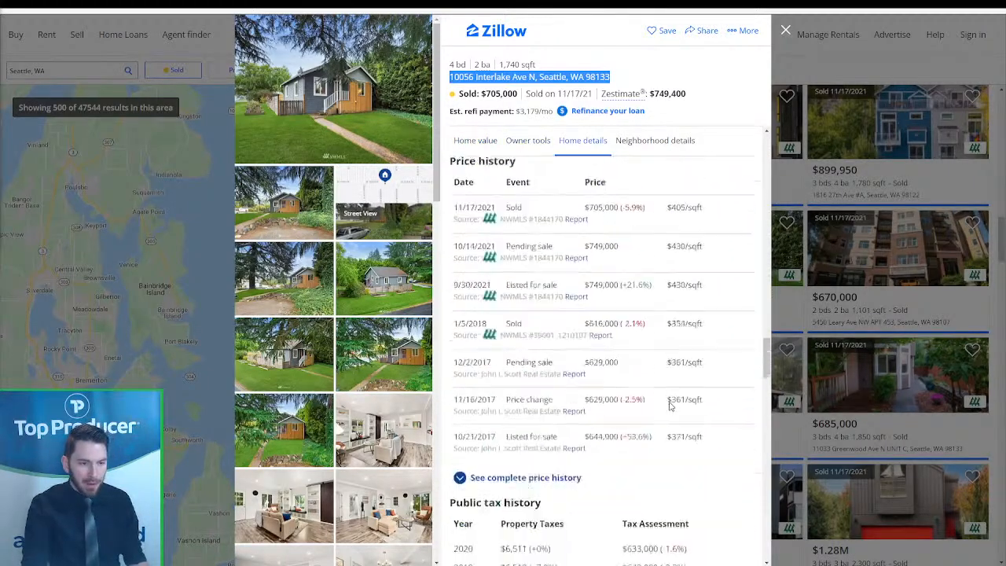
scroll(683, 423, down, 10)
drag(766, 452, 748, 241)
click(582, 140)
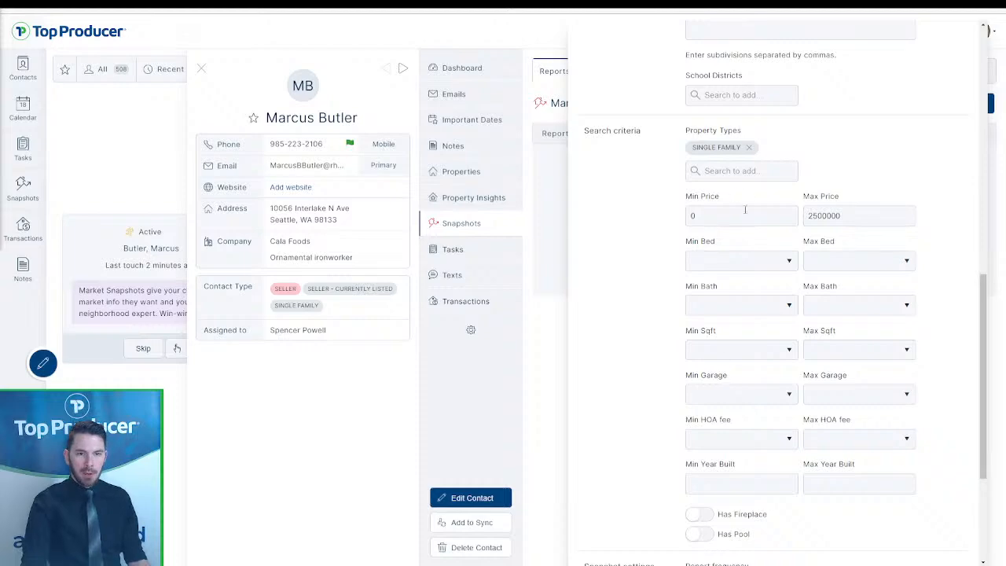
- Select the Send Snapshot's current minimum price of 0 for editing
click(699, 208)
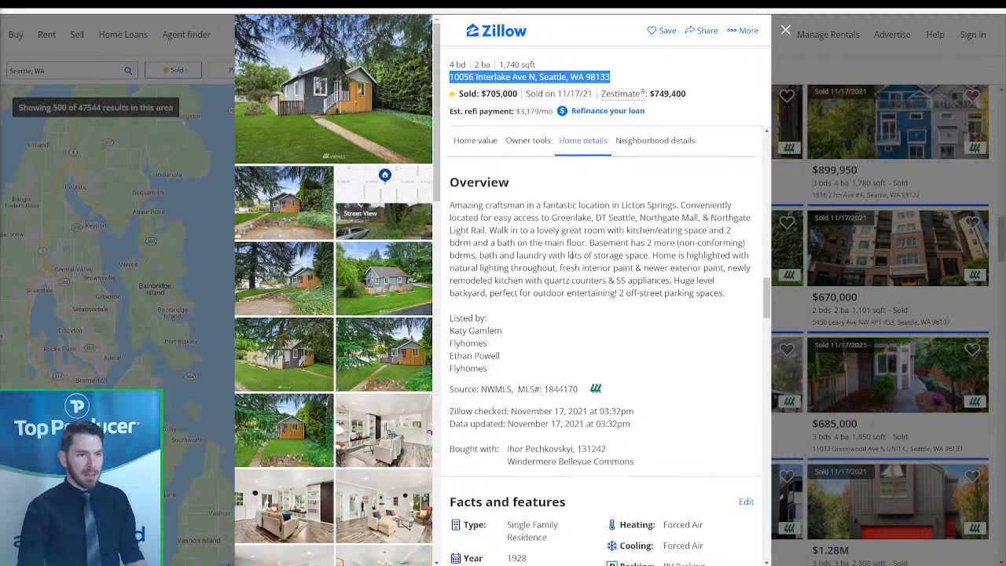
scroll(555, 352, up, 1)
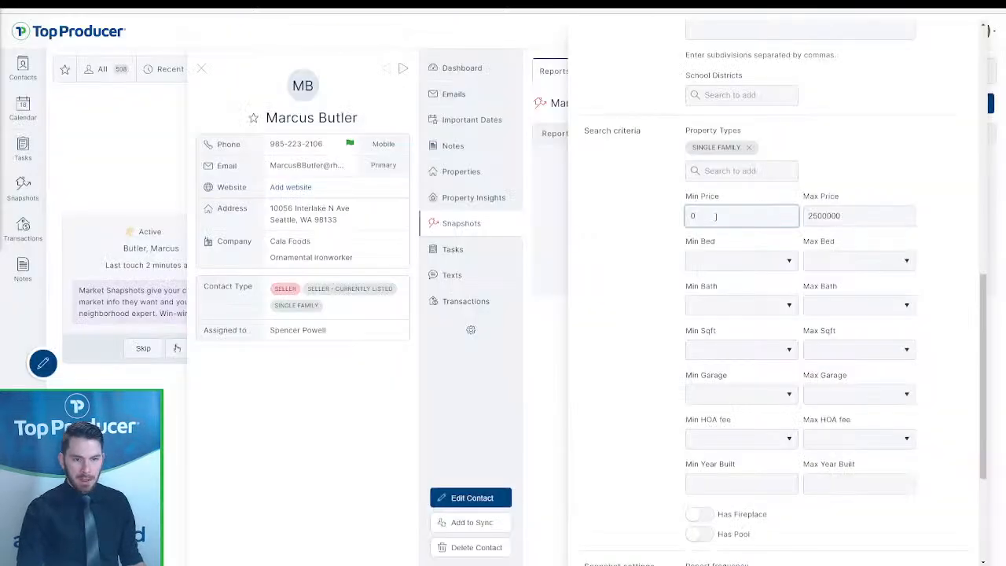
drag(715, 215, 669, 215)
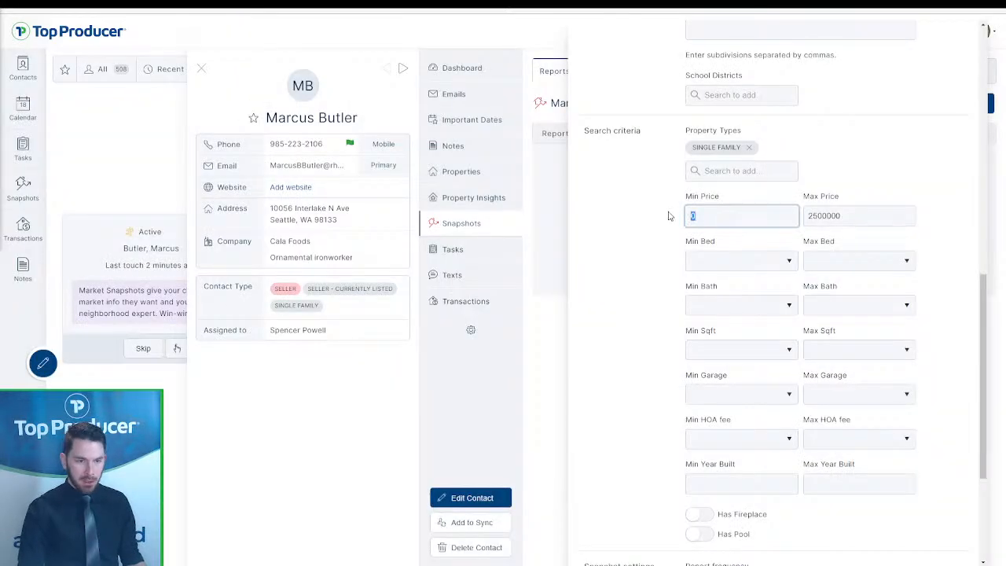
- Enter 675000 as the minimum price and 71500 as the maximum price
text(6)
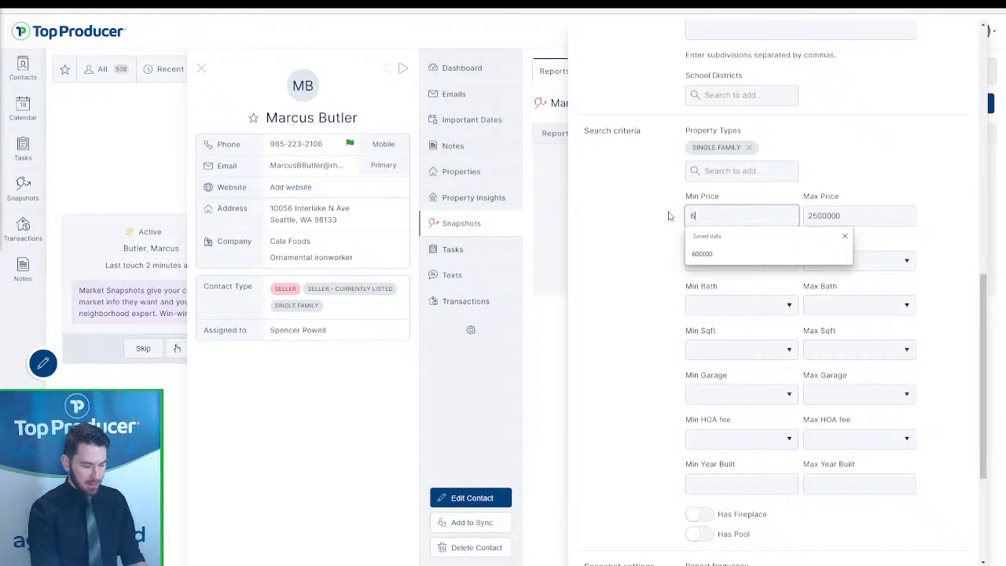
text(75000)
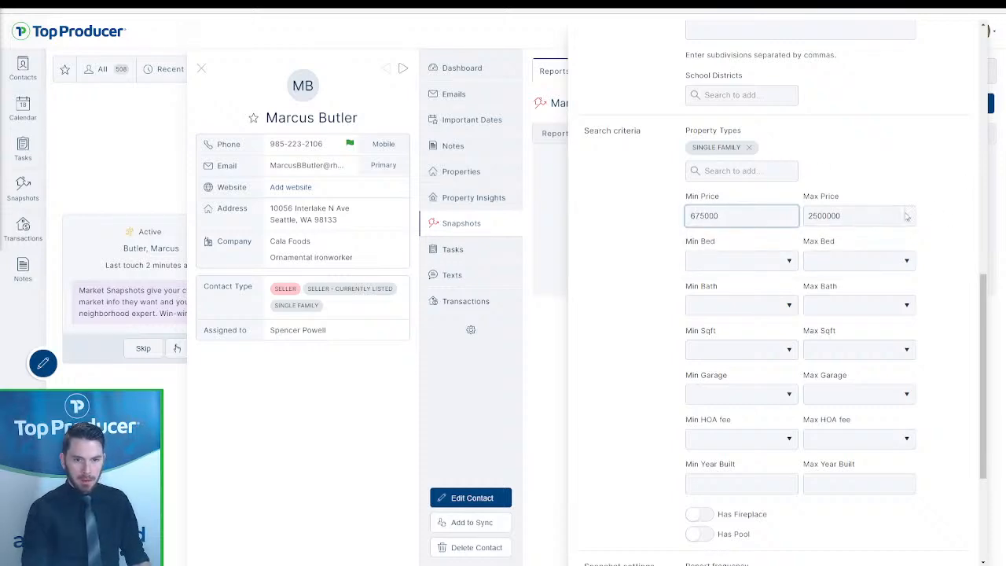
key(Tab)
text(715999)
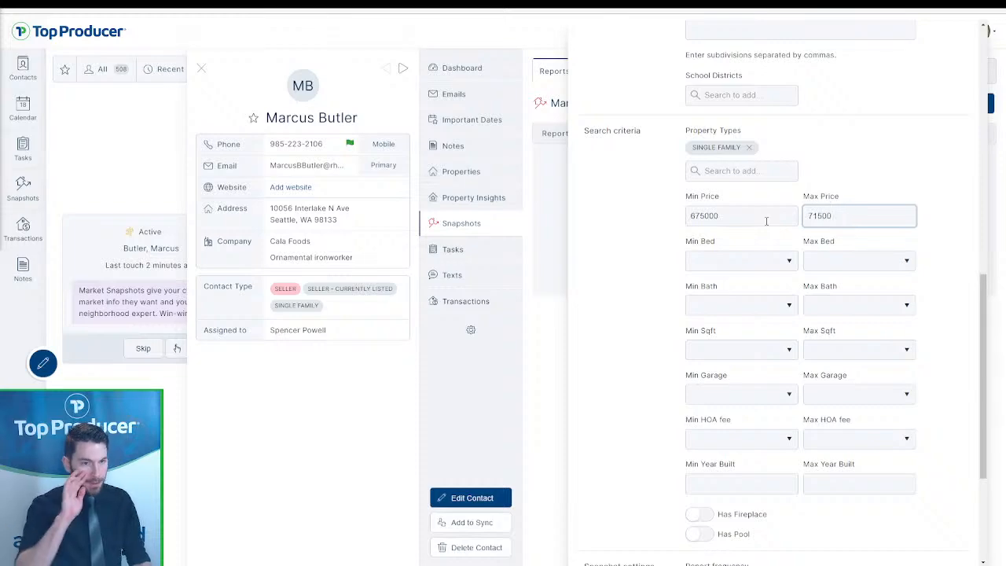
click(873, 164)
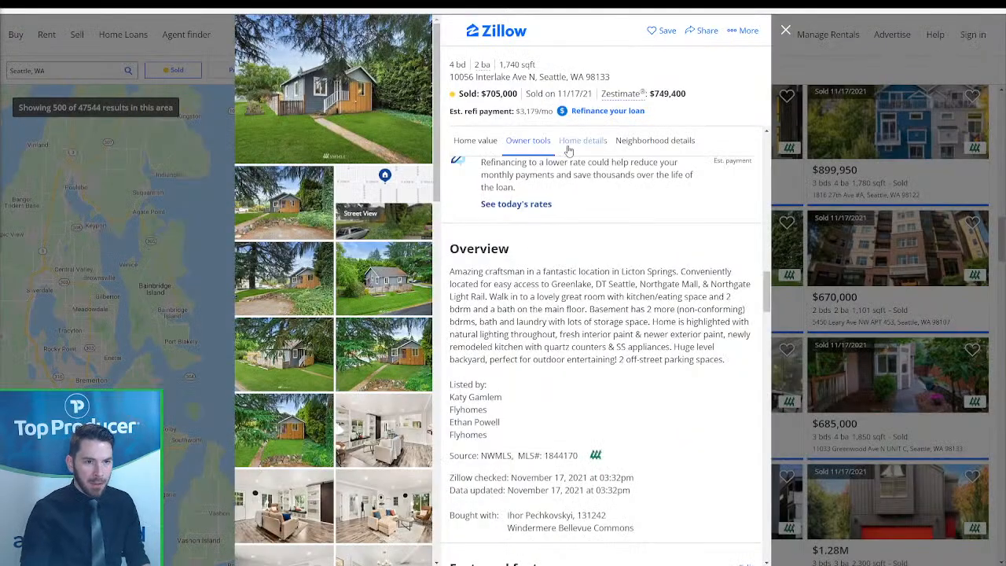
- Check Zillow's Home value and Home details sections and expand the full facts and features
scroll(570, 189, up, 3)
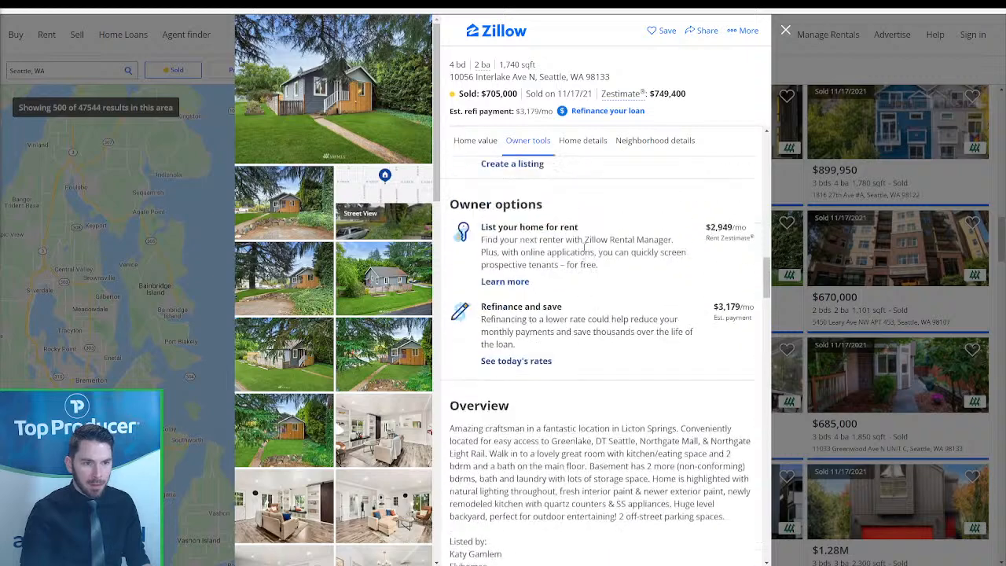
scroll(534, 181, up, 2)
click(487, 142)
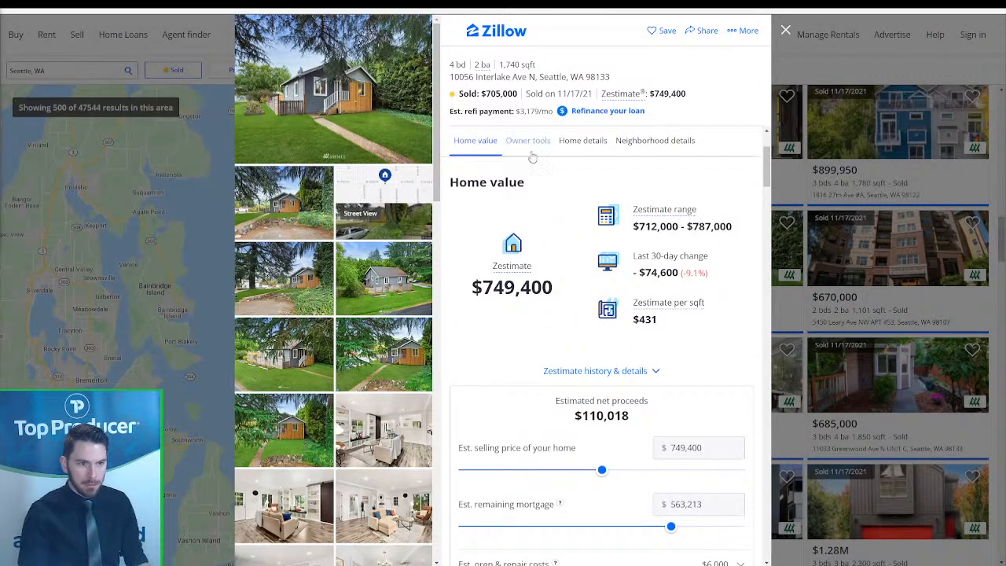
click(581, 146)
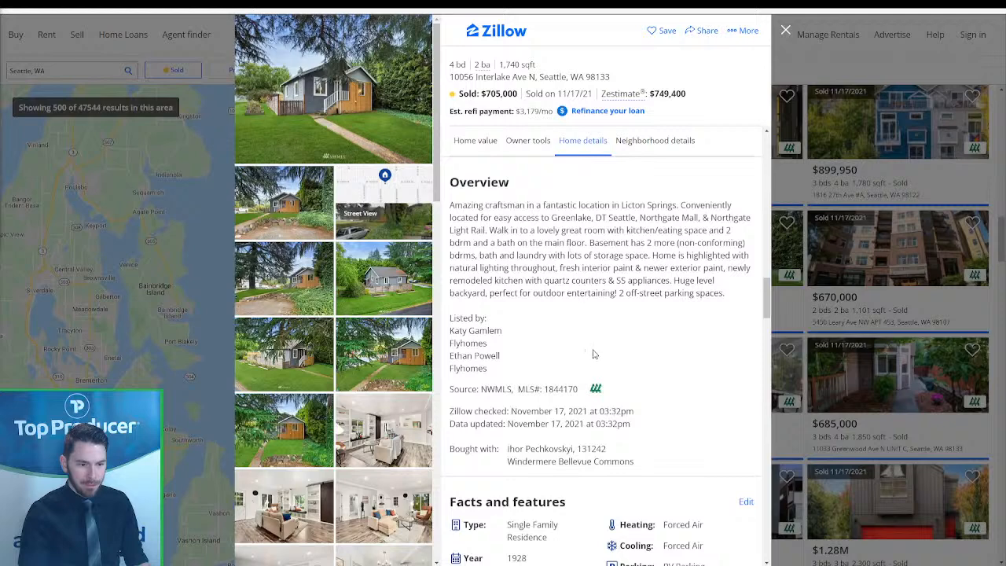
scroll(593, 345, down, 2)
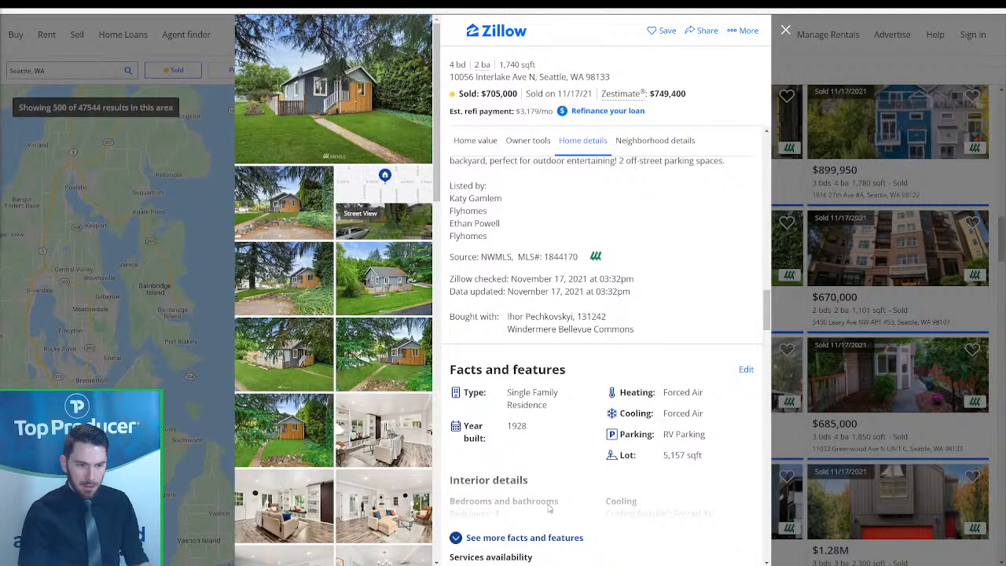
click(531, 537)
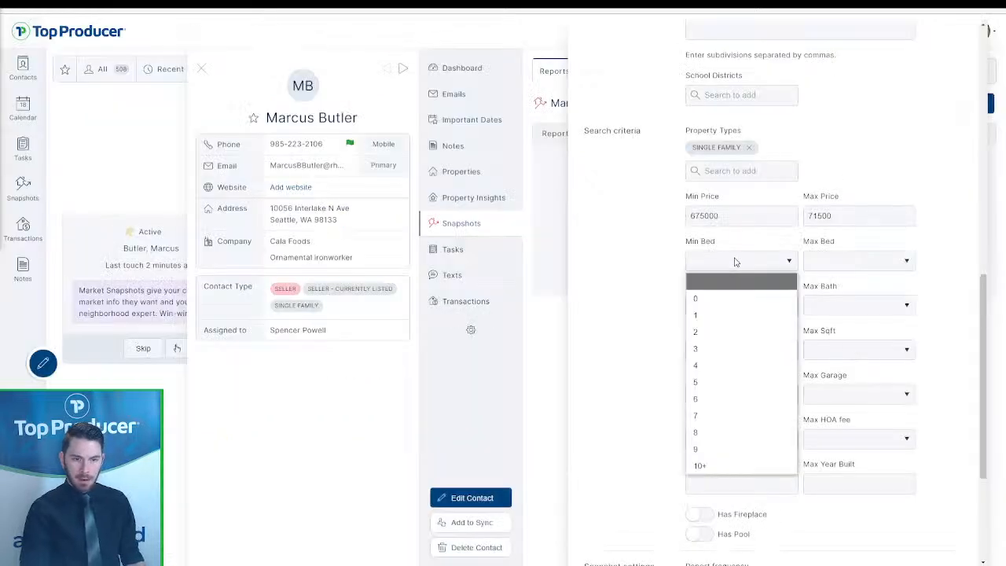
- Set Min Bed to 4 and Max Bed to 2
click(704, 365)
click(829, 267)
click(819, 333)
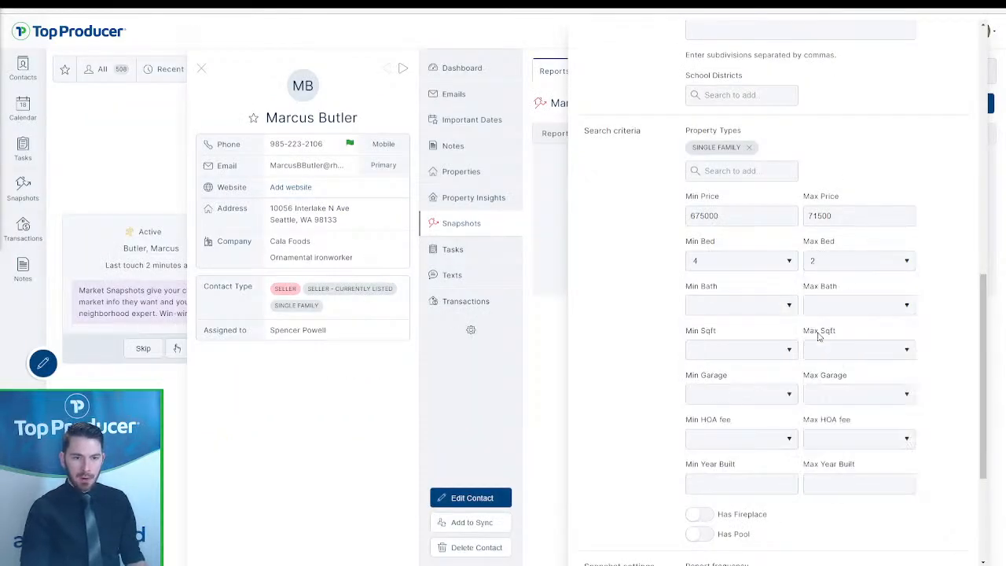
- Set the snapshot's report frequency to weekly
scroll(635, 406, down, 3)
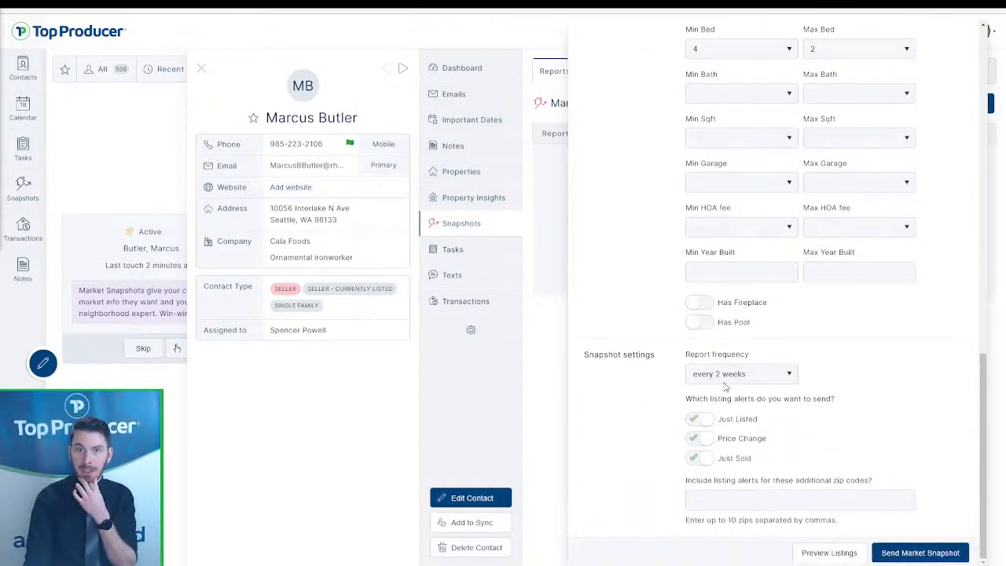
click(724, 380)
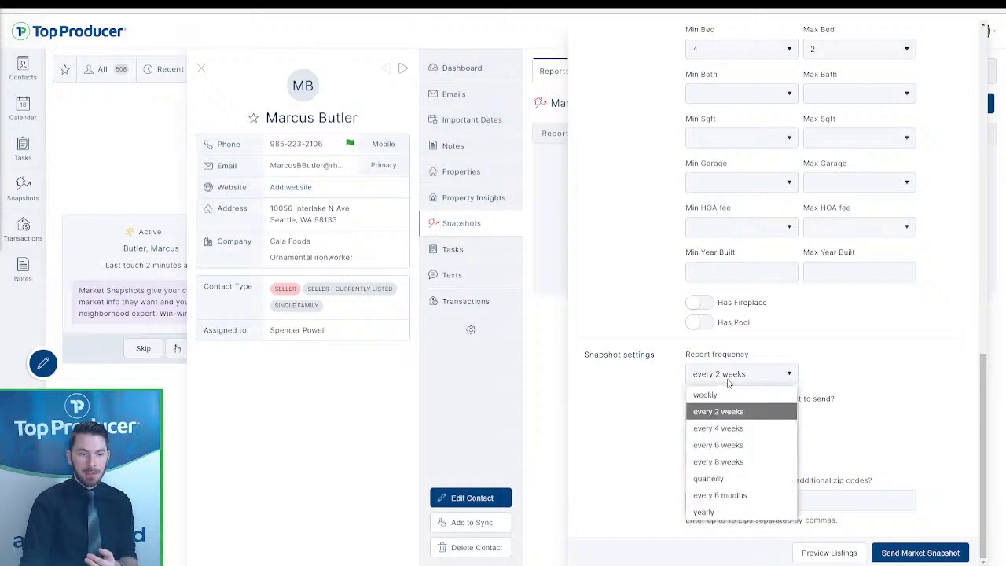
click(720, 395)
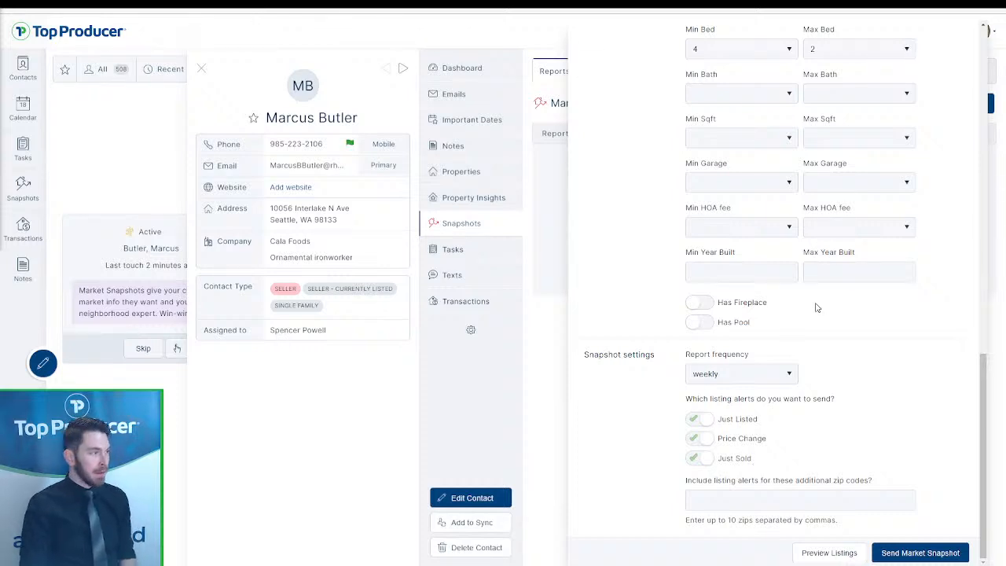
- Correct the snapshot's max price to 715000, clear max beds, require 2 baths, and send it
click(896, 554)
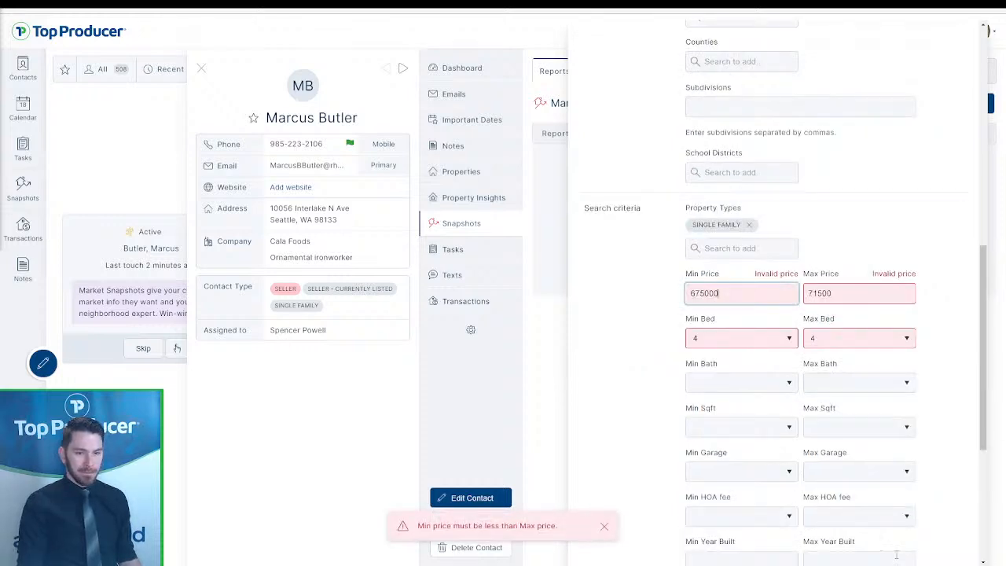
click(846, 298)
text(0)
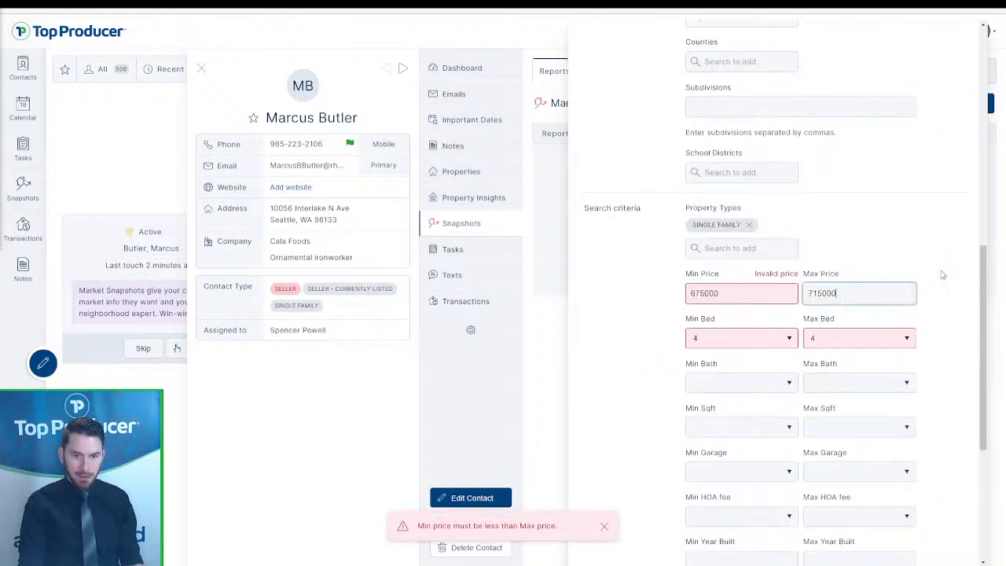
click(906, 337)
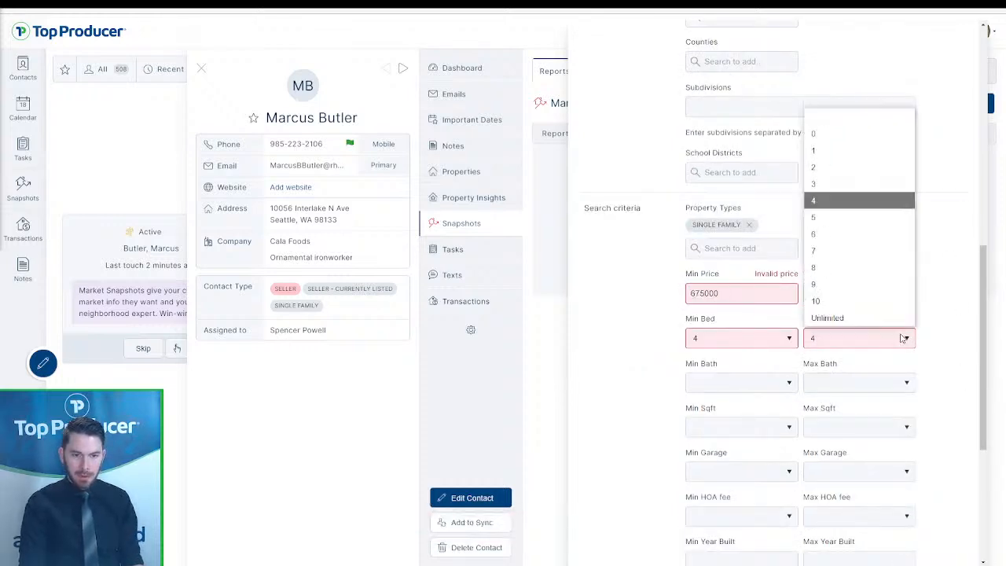
click(853, 118)
click(753, 383)
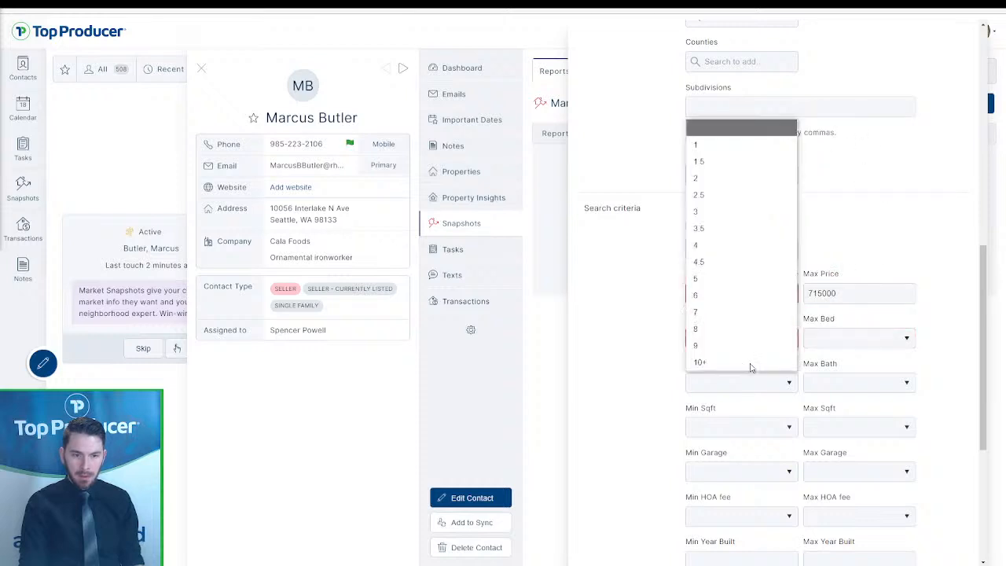
click(730, 178)
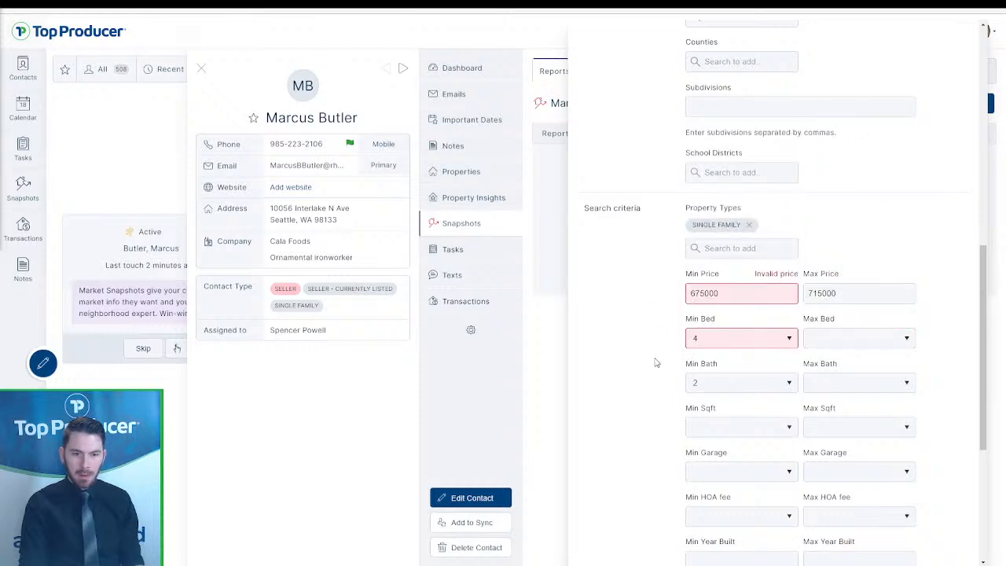
scroll(658, 363, down, 5)
click(901, 553)
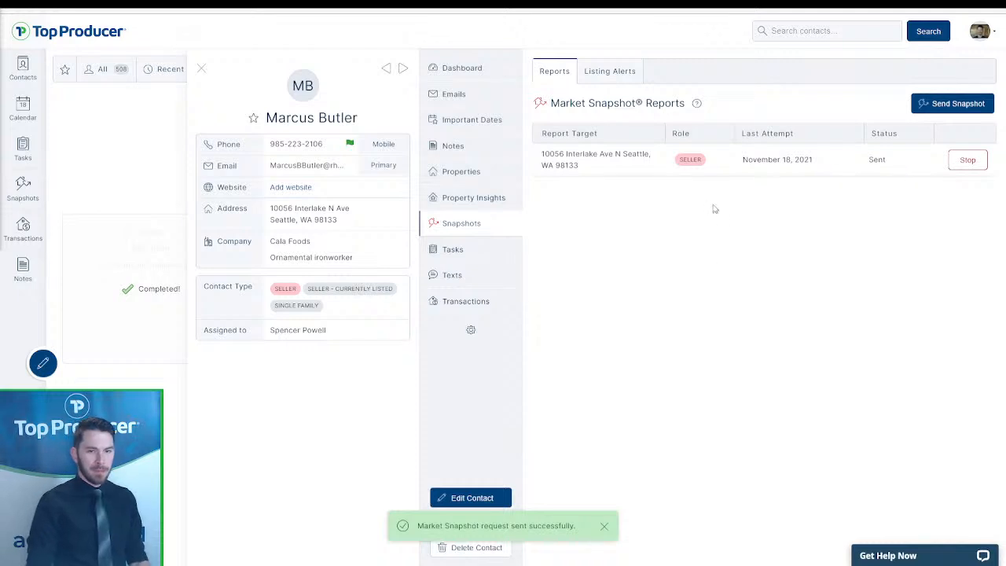
- Expand the new Sent snapshot row to see its next send date, weekly frequency and zero stats
click(764, 161)
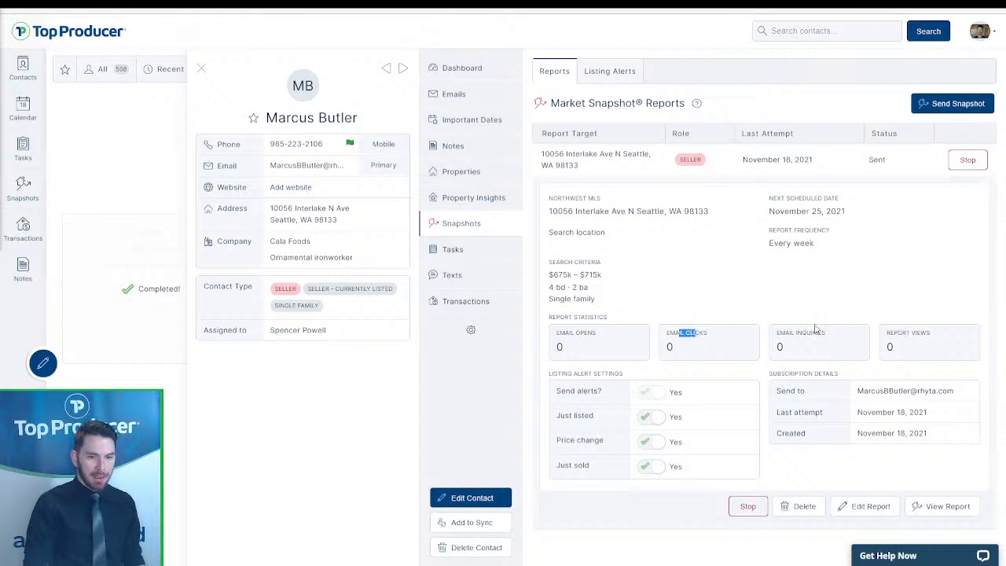
drag(868, 331, 927, 344)
click(927, 344)
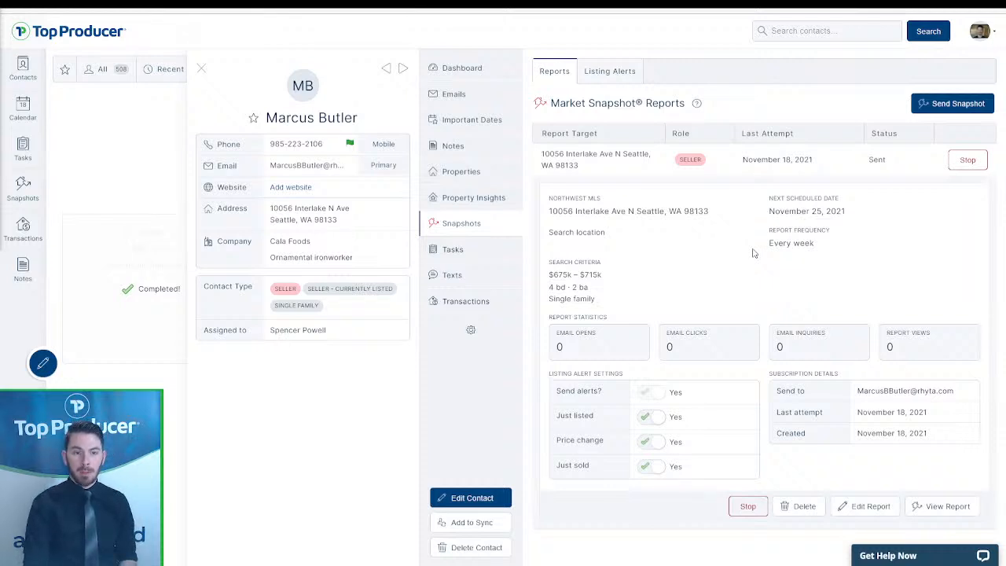
- Open the client-view report and check the sold price, days-on-market and homes-for-sale details
click(930, 510)
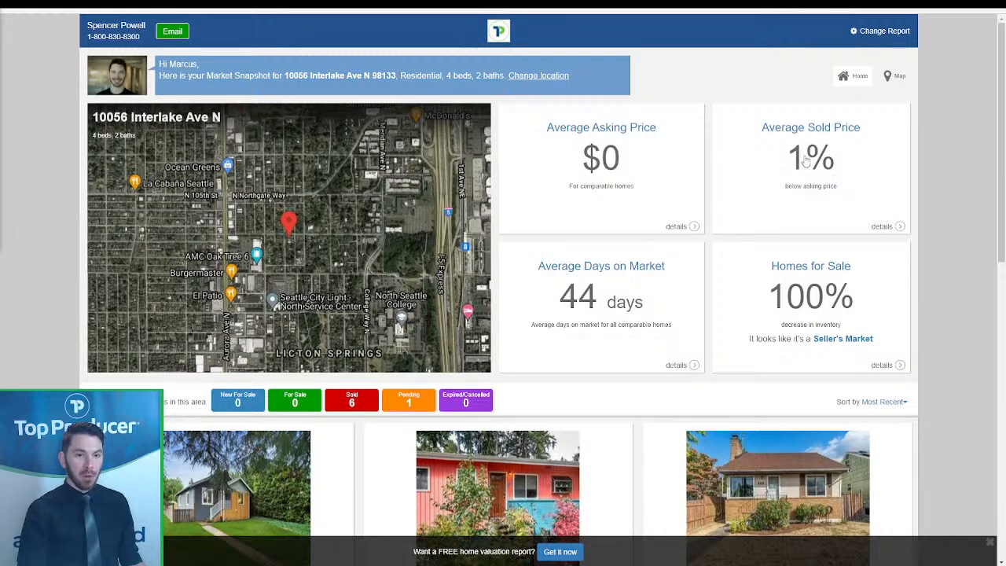
click(899, 226)
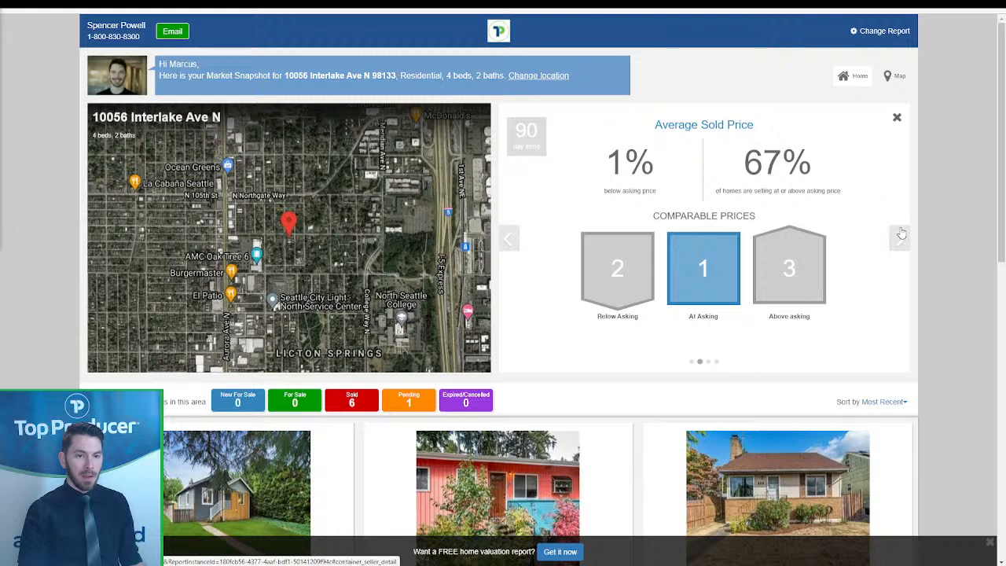
click(897, 119)
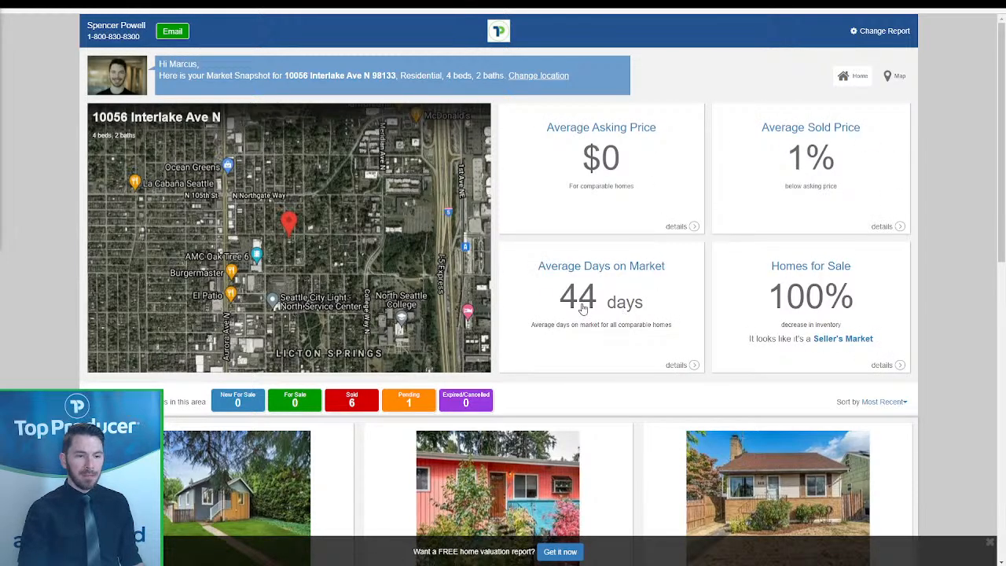
click(691, 365)
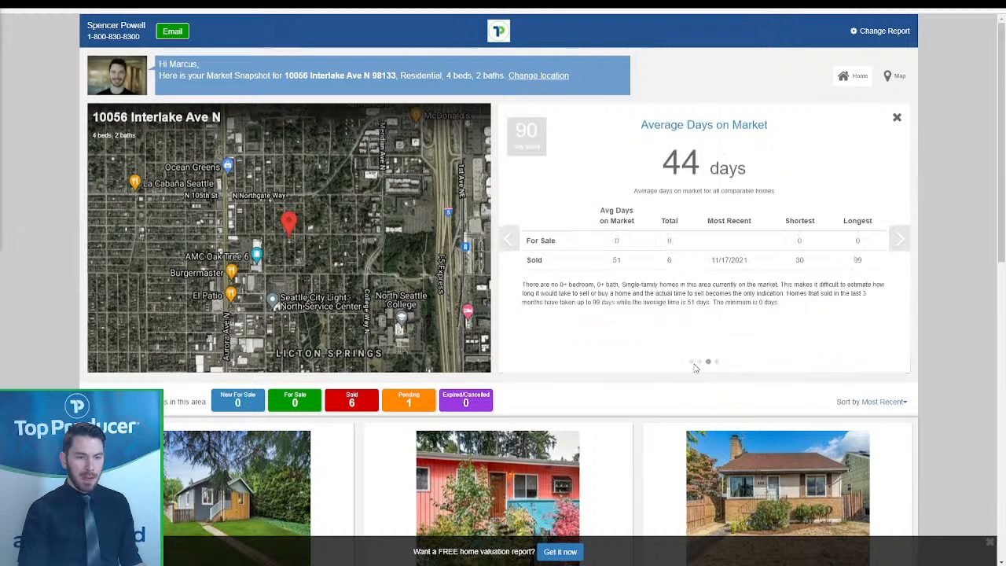
click(896, 118)
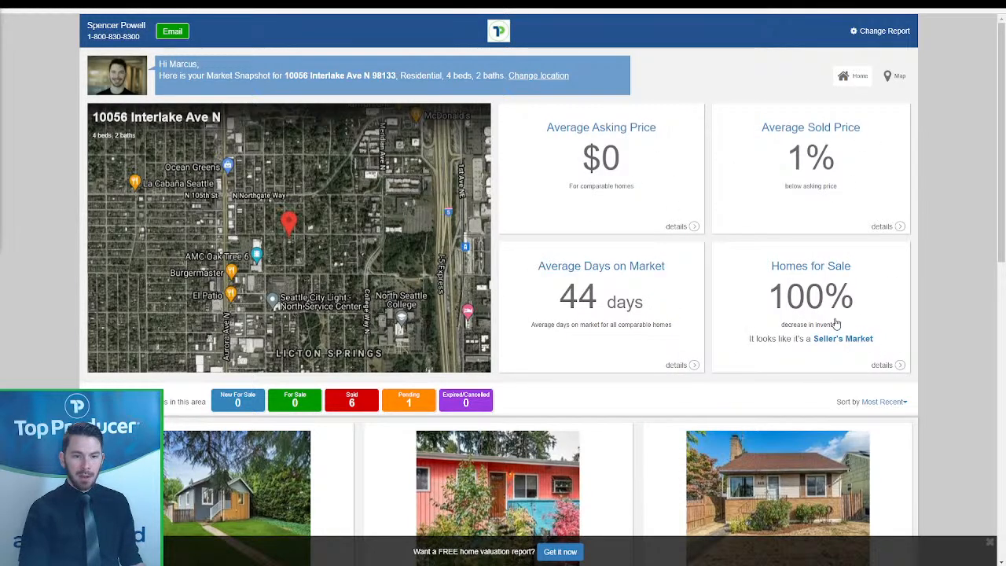
click(900, 366)
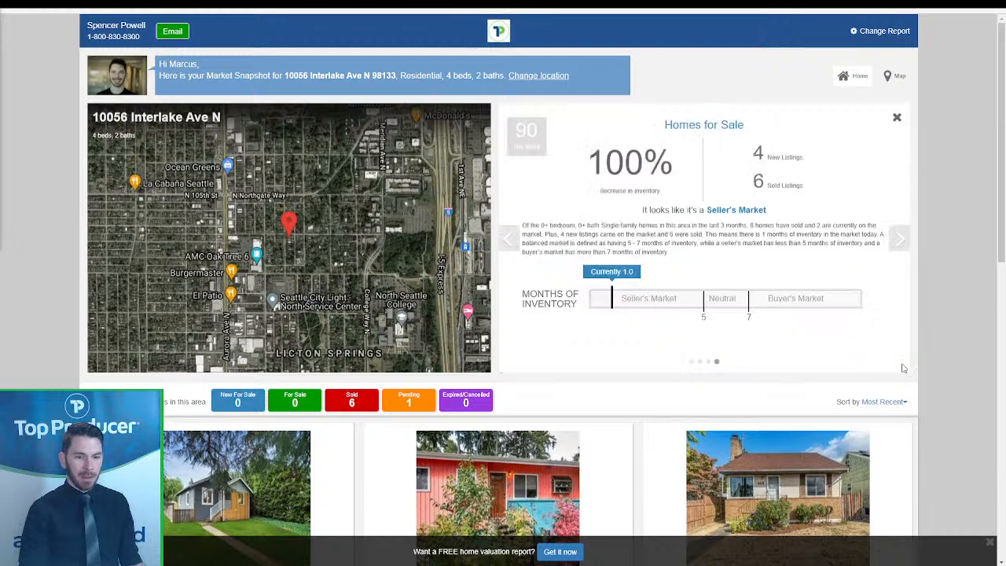
click(896, 117)
scroll(931, 249, down, 3)
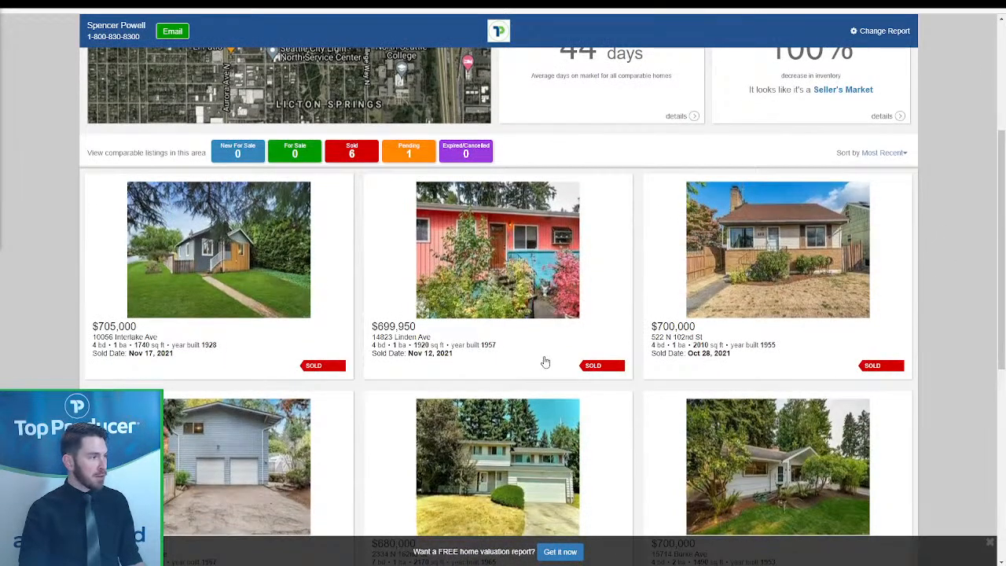
- Show the comparables on a map, check the subject property marker, and pan to greater Seattle
click(307, 312)
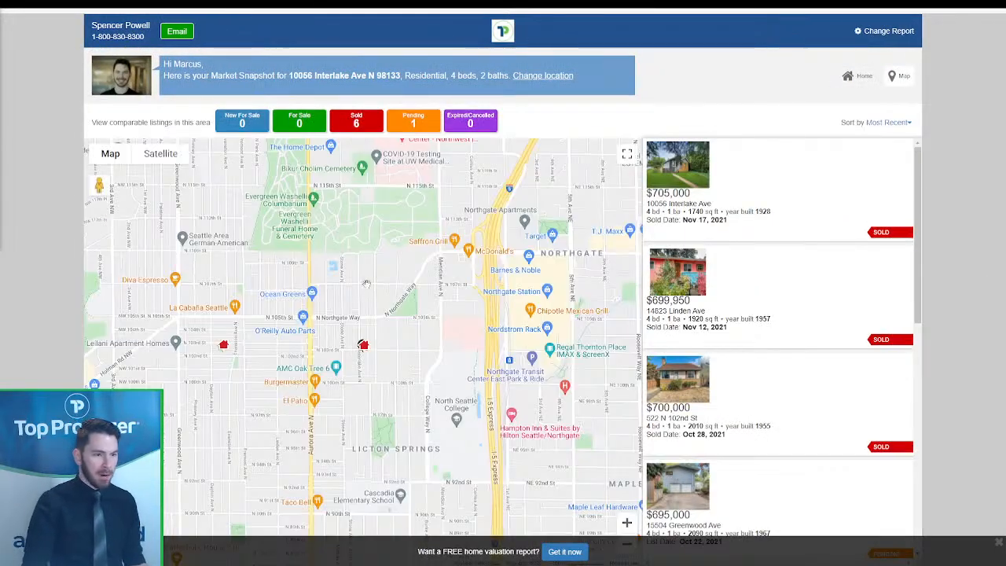
scroll(371, 347, up, 2)
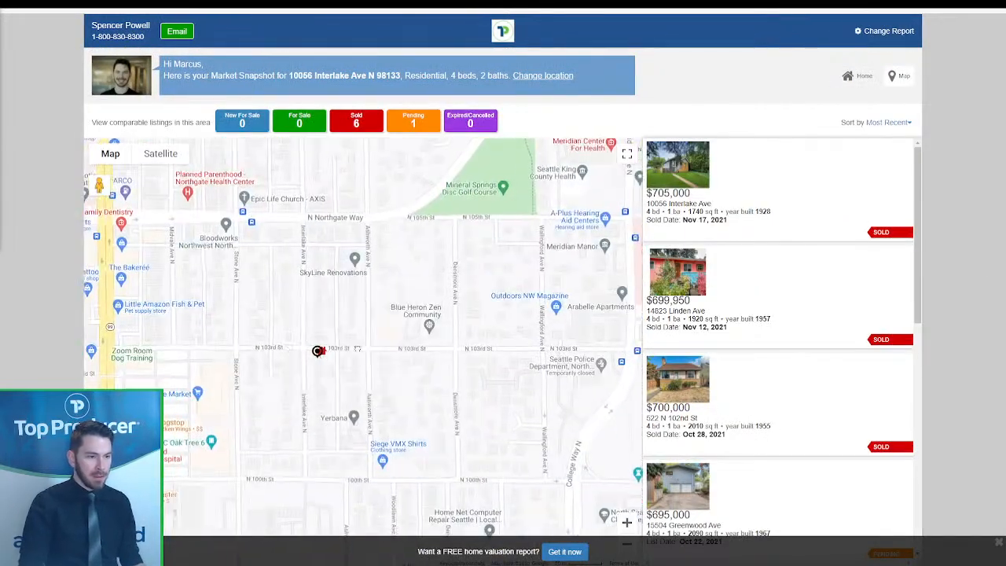
click(318, 351)
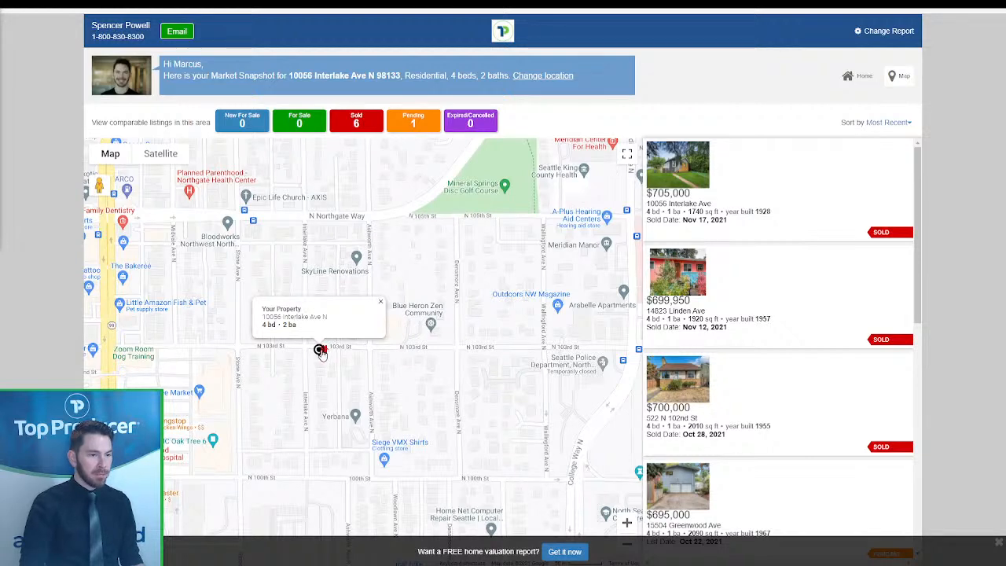
scroll(320, 352, down, 1)
scroll(784, 258, down, 2)
scroll(784, 258, up, 2)
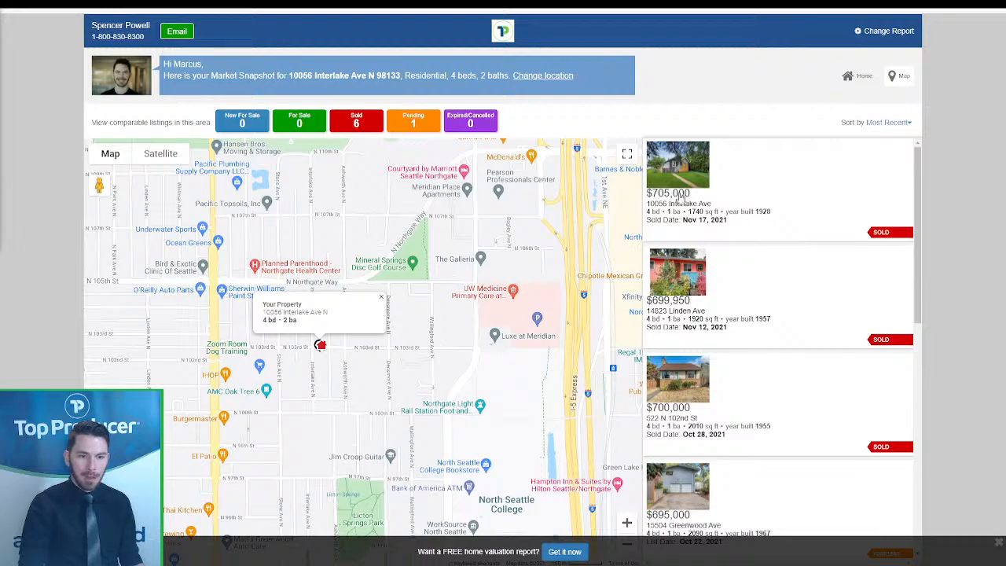
scroll(470, 359, down, 1)
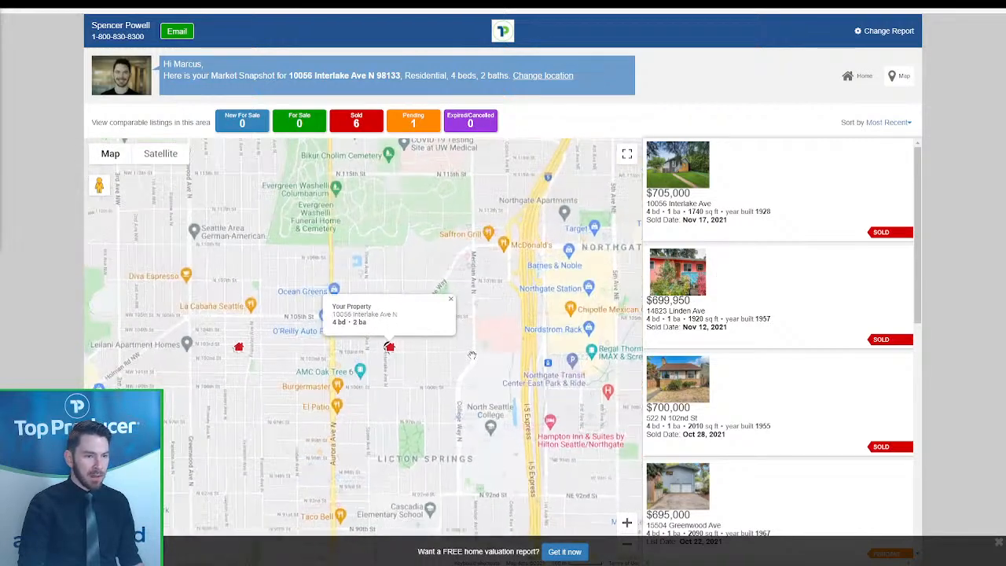
scroll(471, 355, down, 2)
drag(472, 355, 409, 305)
mouse_move(412, 202)
mouse_down()
mouse_move(418, 300)
mouse_move(442, 282)
mouse_up()
scroll(418, 300, up, 1)
- Hide pending, expired, for-sale and new listings so only Sold remains, then open the $705,000 sale
click(416, 125)
click(474, 125)
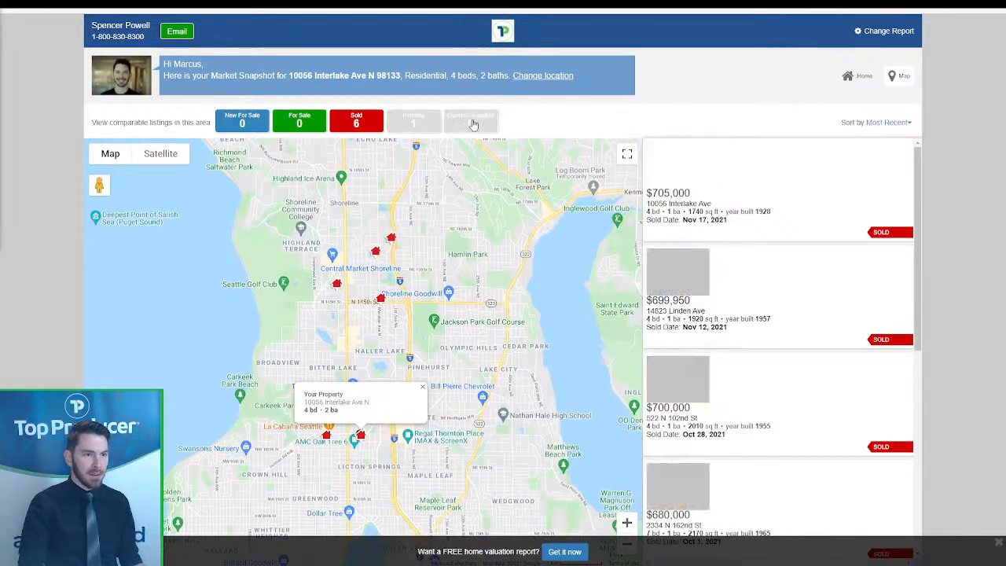
click(312, 125)
click(242, 120)
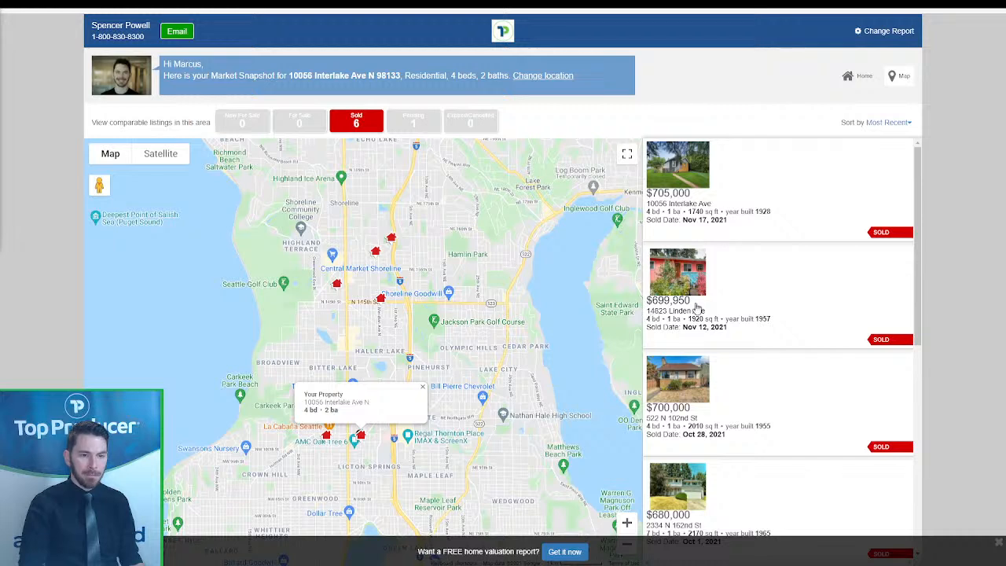
scroll(674, 214, down, 1)
scroll(674, 214, up, 1)
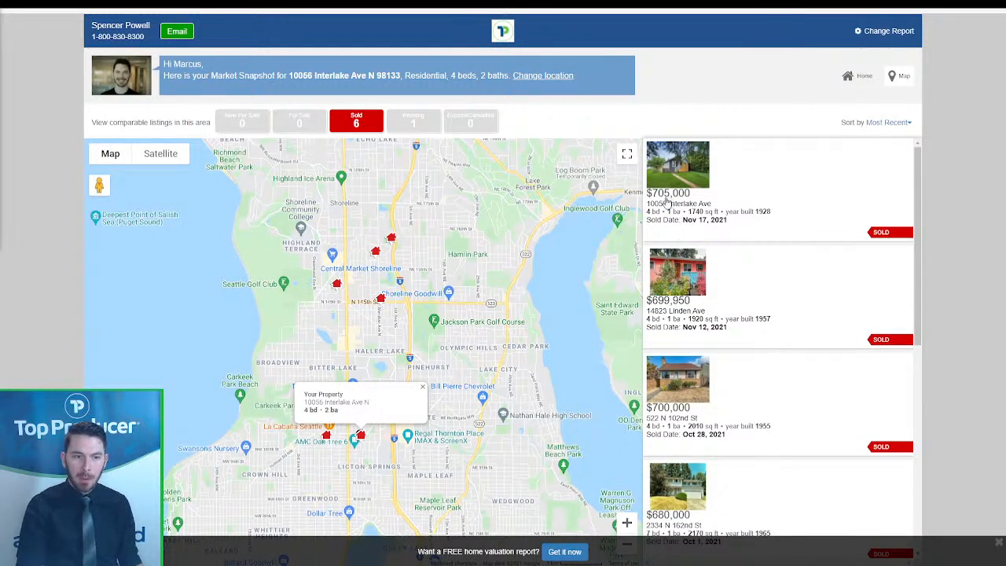
click(667, 202)
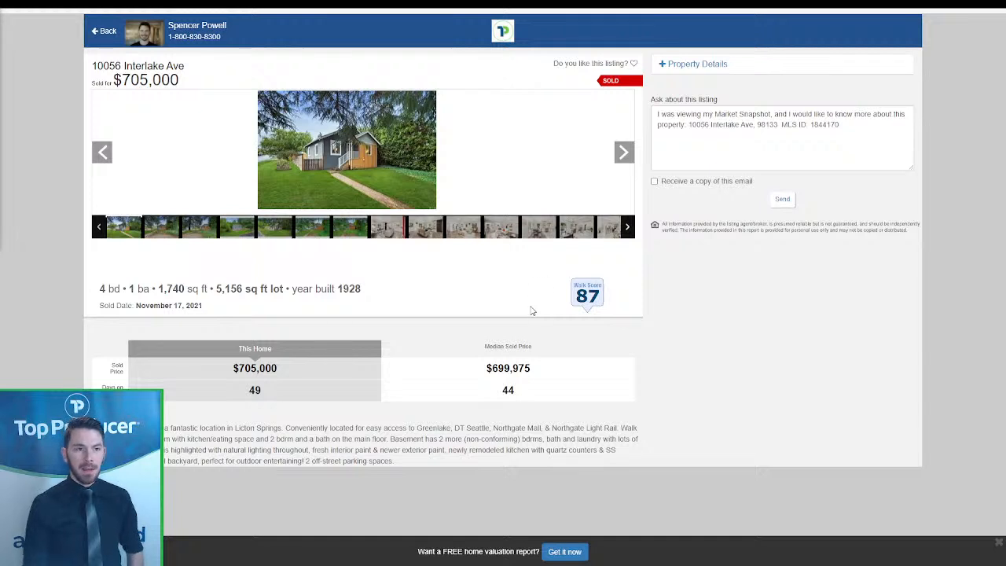
- Browse the $705,000 listing's photo gallery through the sixth photo and back to the first
click(149, 236)
click(198, 230)
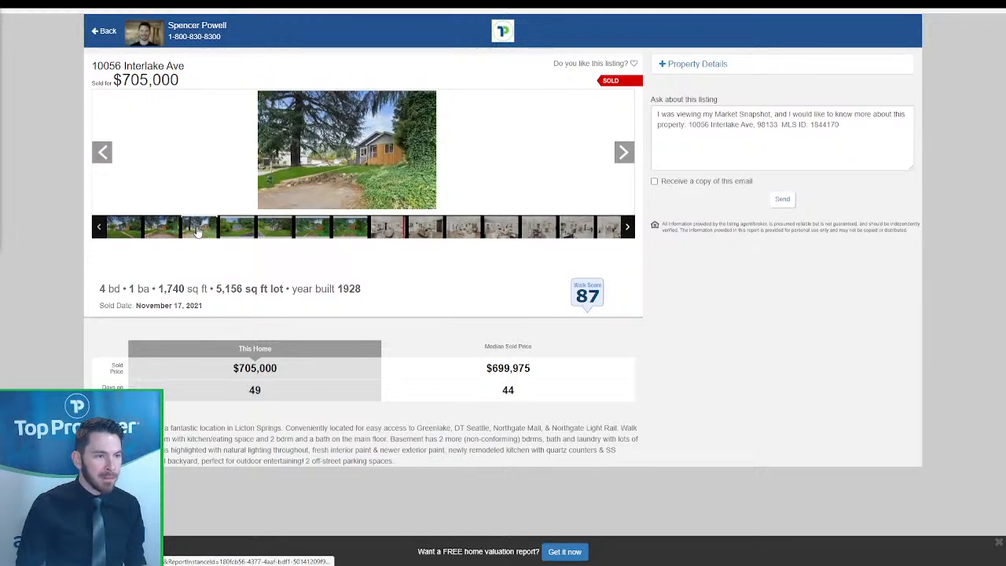
click(236, 228)
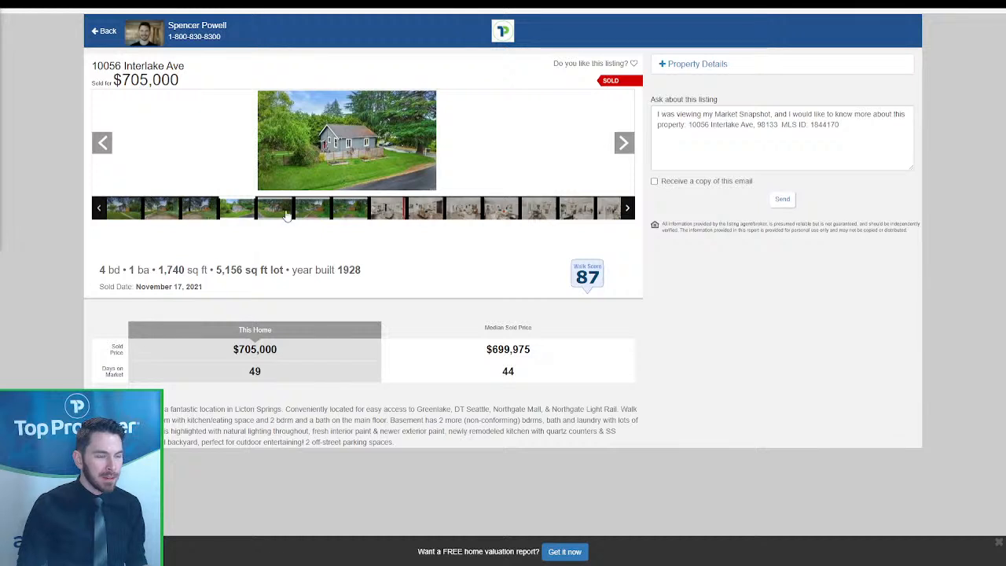
click(286, 217)
click(301, 215)
click(278, 214)
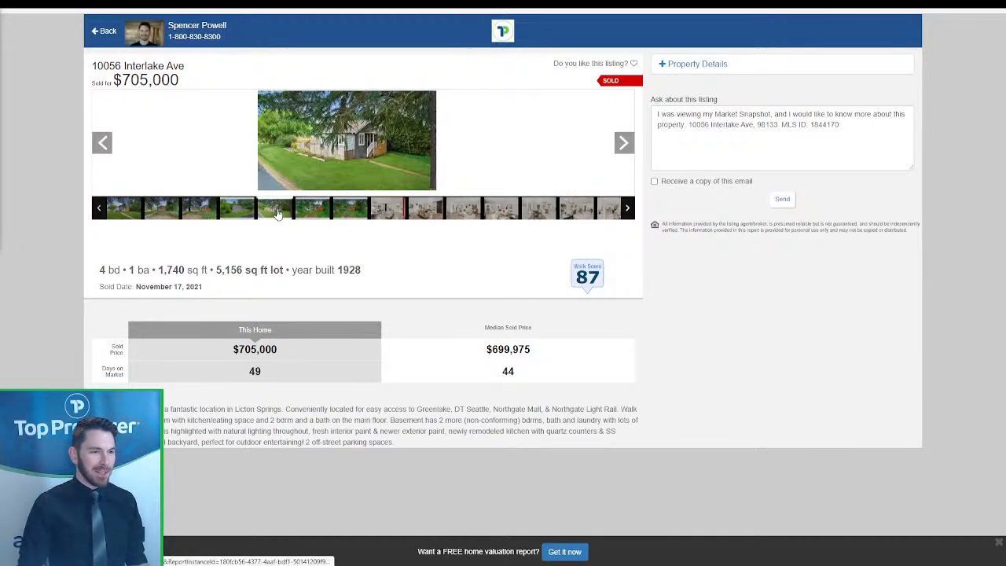
click(118, 218)
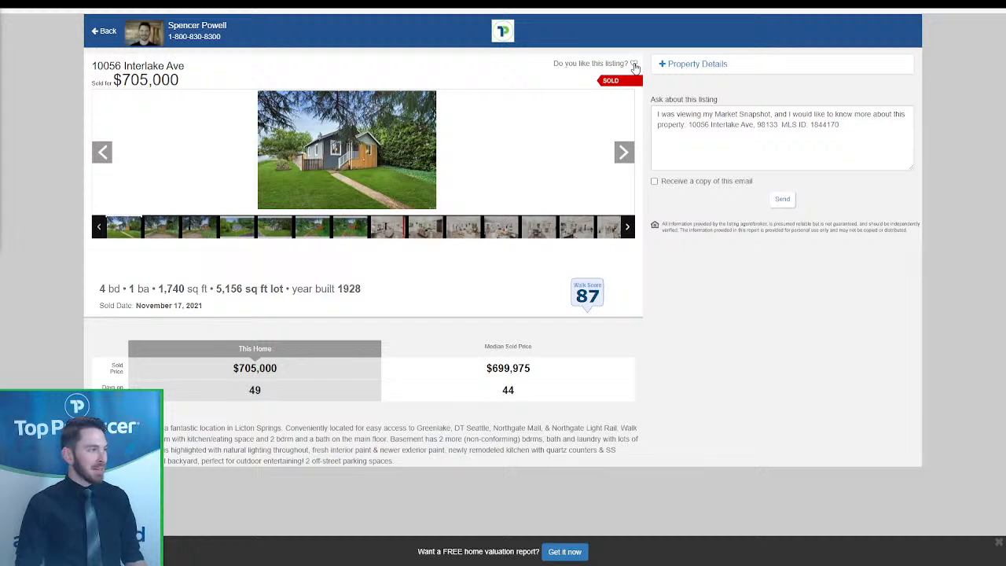
- Inspect the Ask about this listing message, then go back to the sold listings map
click(744, 120)
key(ctrl+a)
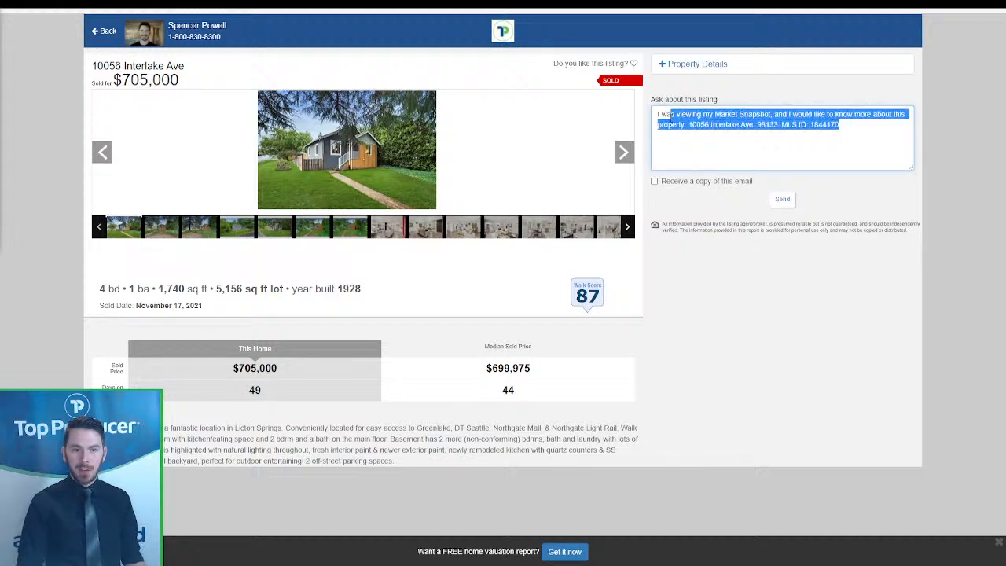
click(679, 131)
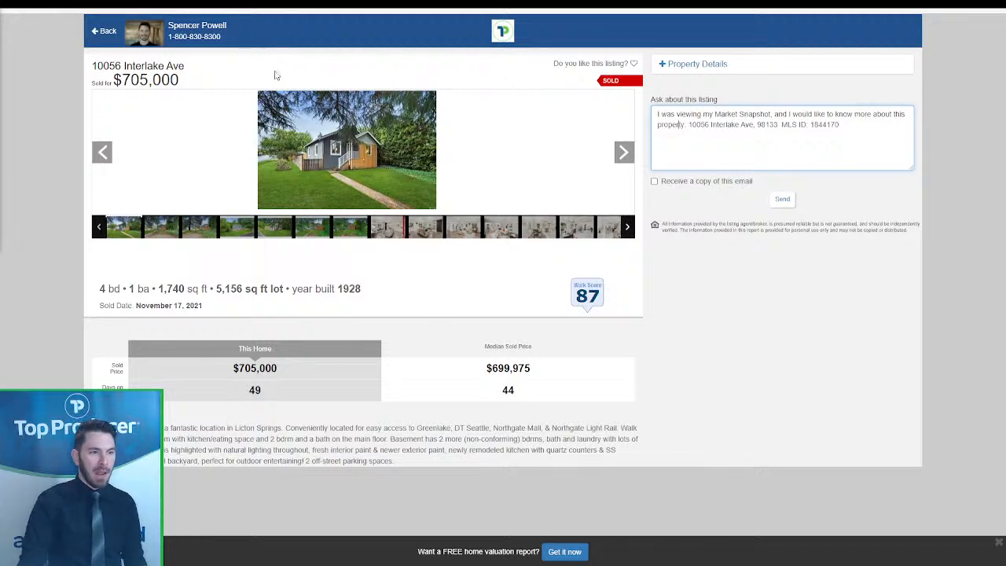
click(102, 32)
- Scroll through the sold comparables and check the Most Recent sort options
scroll(966, 365, down, 3)
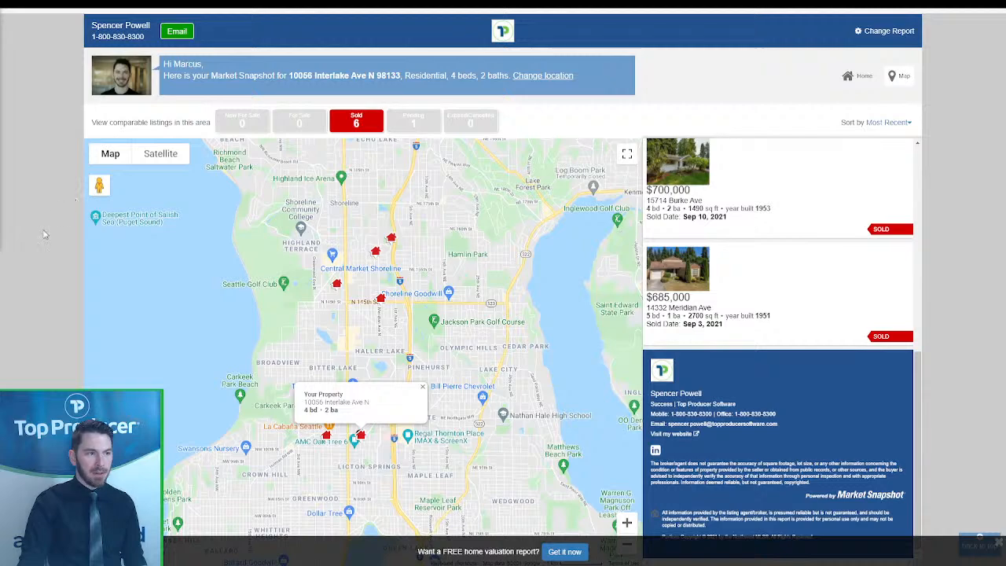
scroll(786, 314, down, 6)
scroll(986, 303, up, 2)
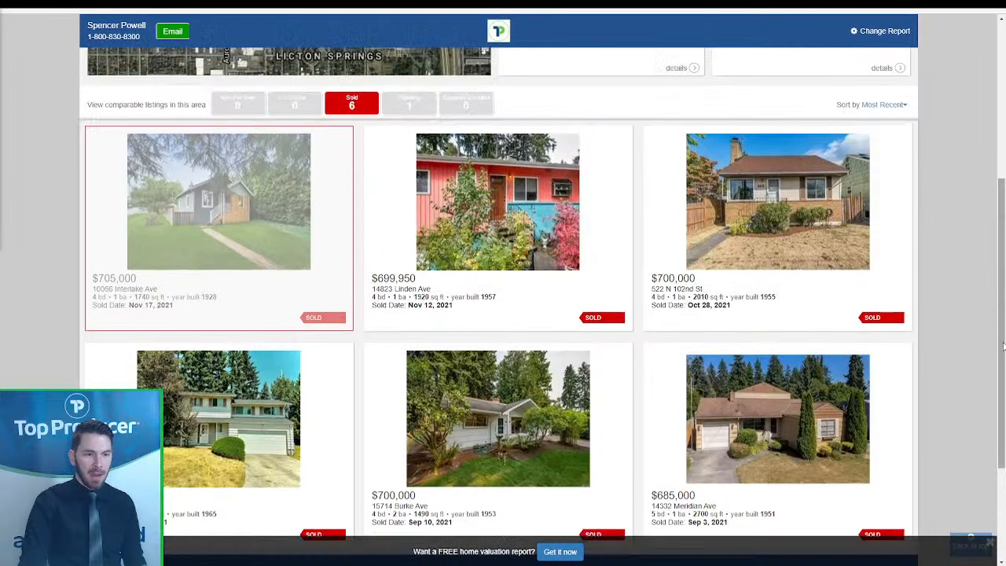
scroll(974, 290, up, 1)
scroll(928, 235, down, 1)
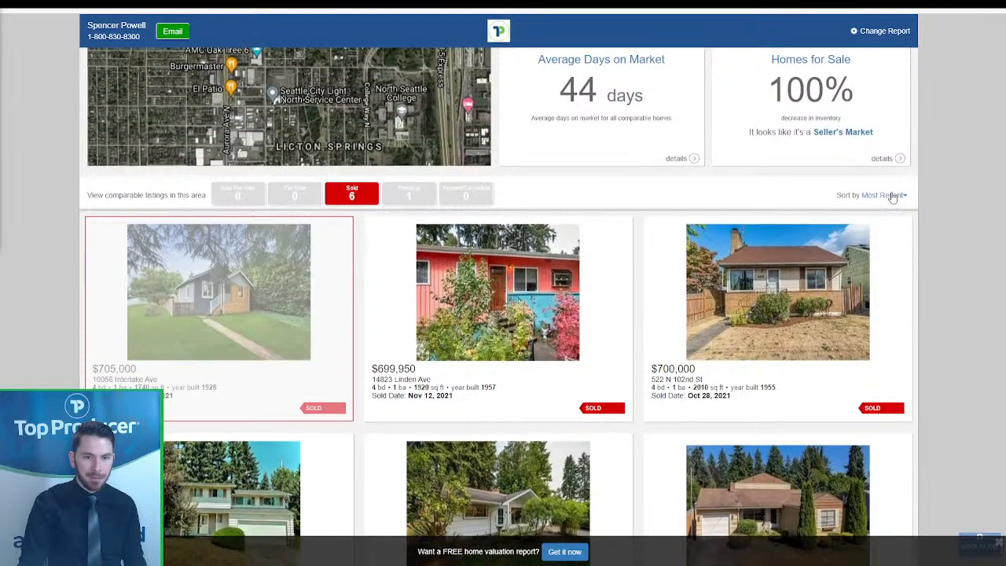
click(893, 195)
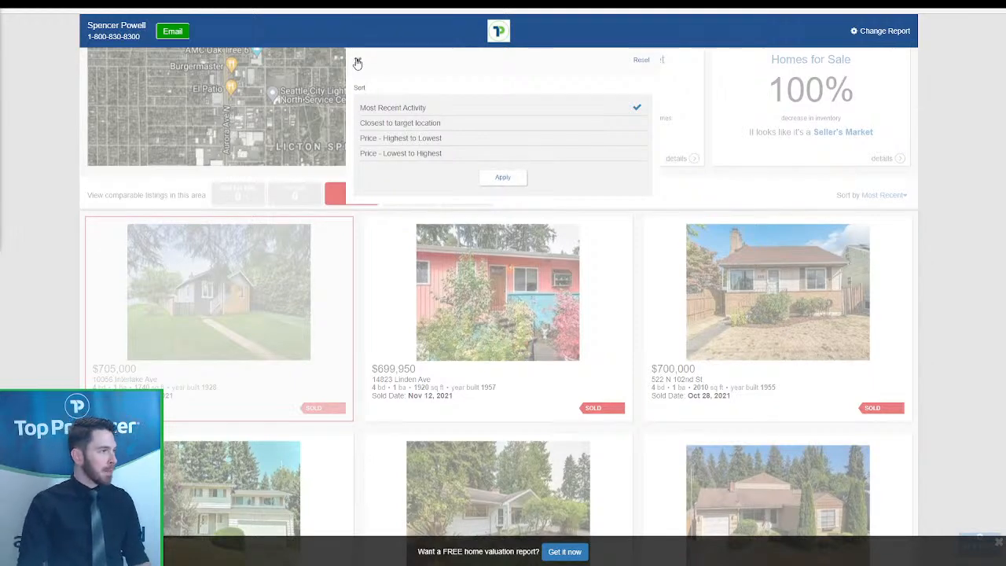
click(358, 60)
- Scroll to the report footer and back, then return to the contact's CRM record
scroll(363, 263, down, 4)
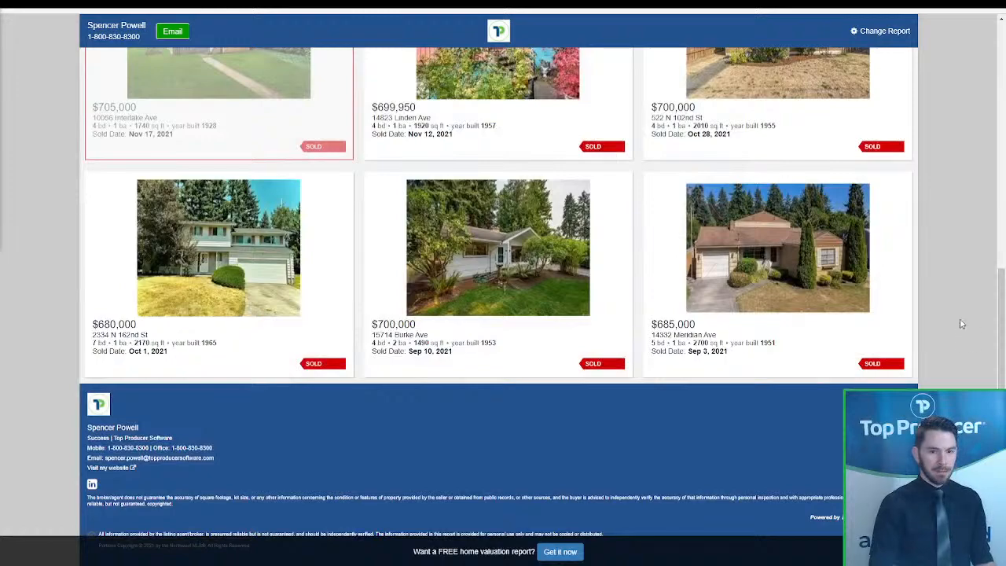
scroll(965, 298, up, 6)
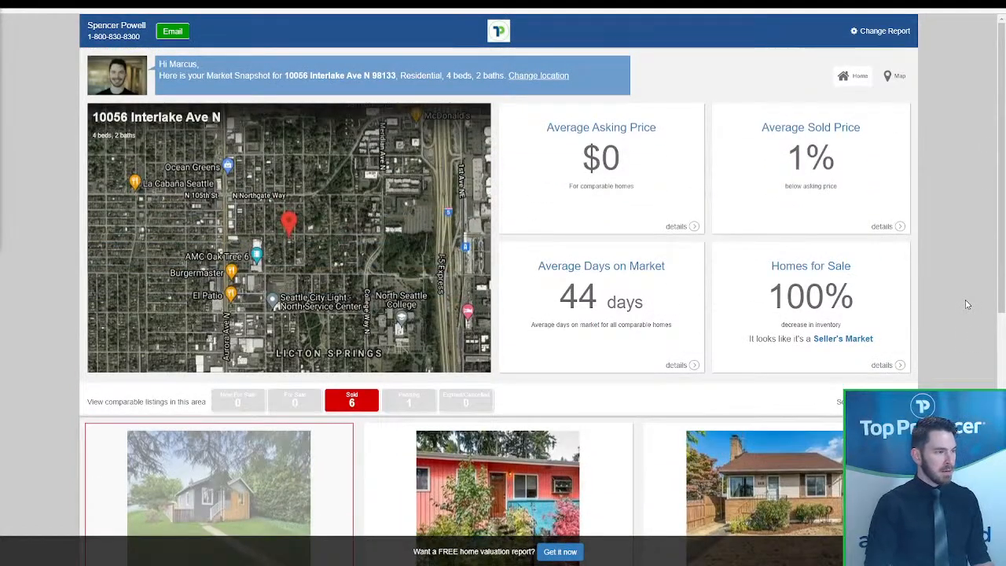
click(197, 5)
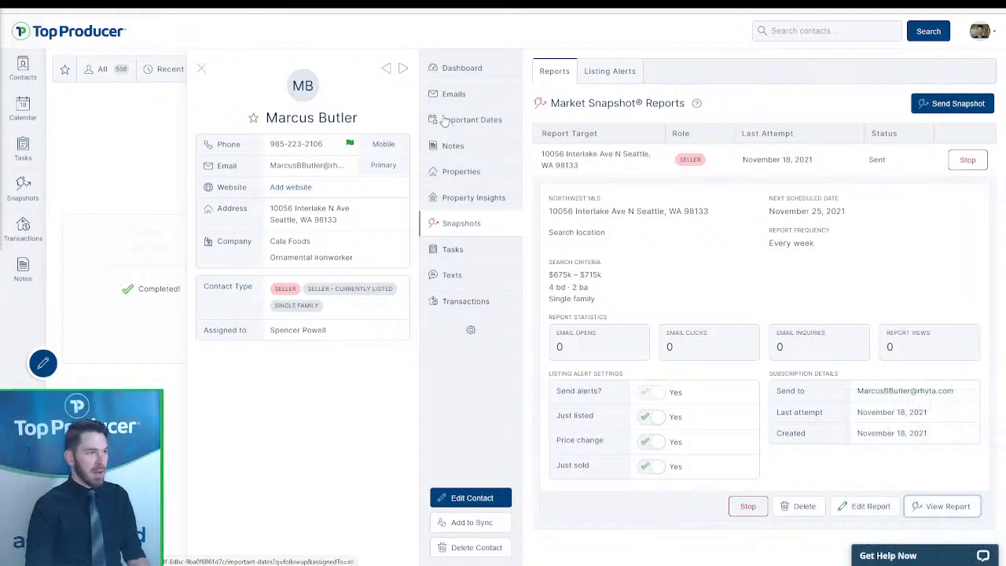
- Draft an email from the neighbourhood check-in template, discard it, and start a blank one
click(481, 95)
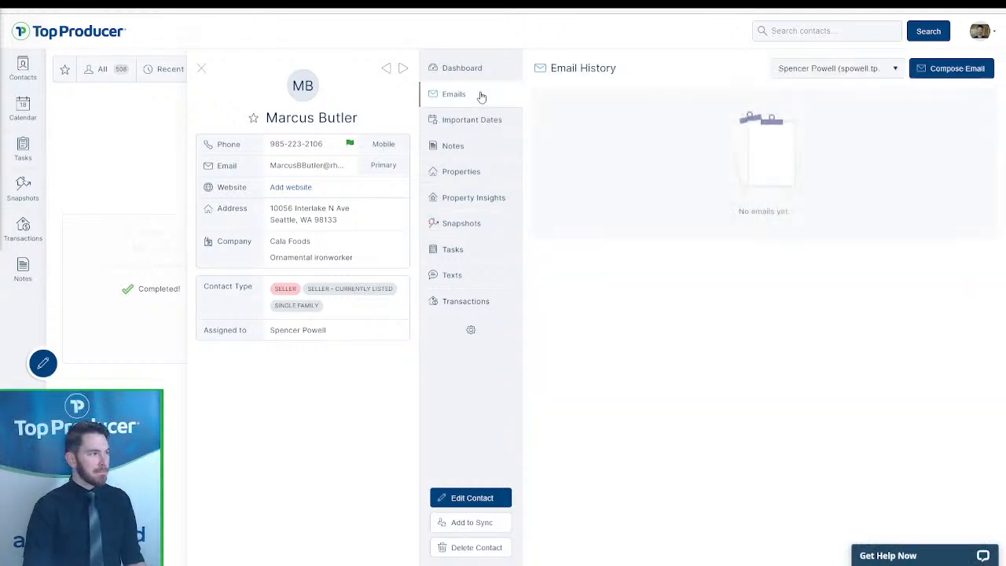
click(958, 75)
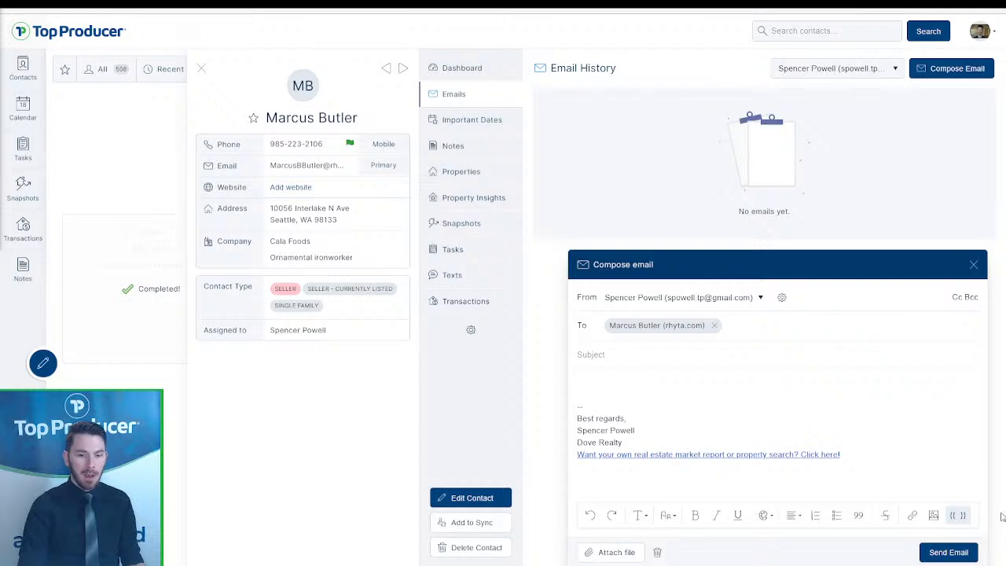
click(959, 515)
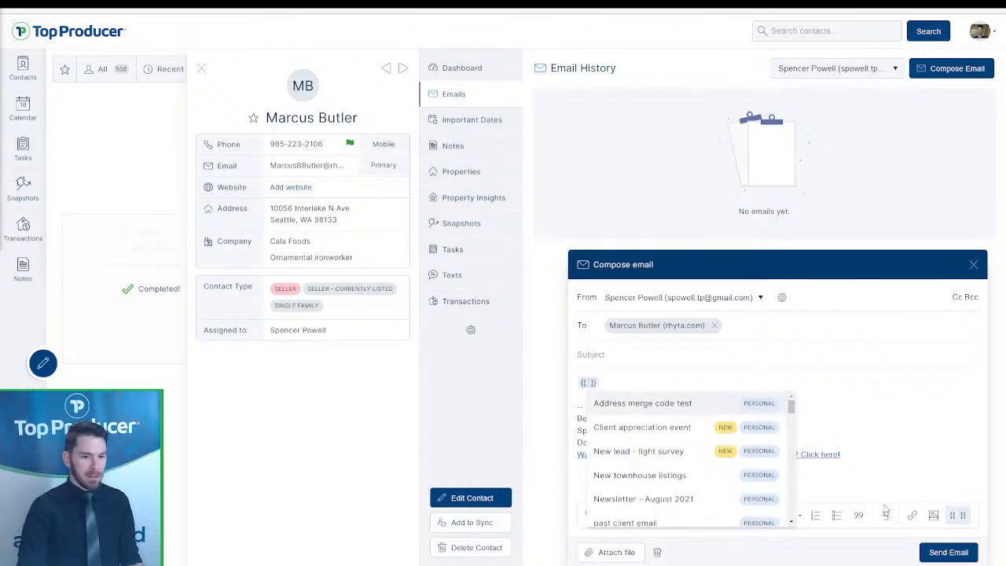
scroll(672, 491, down, 1)
scroll(673, 491, down, 5)
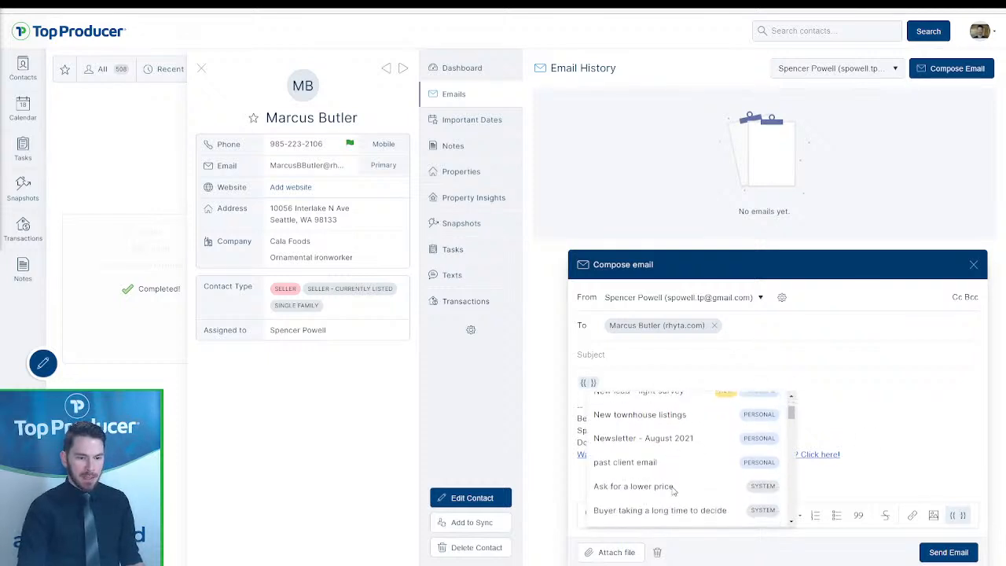
click(637, 478)
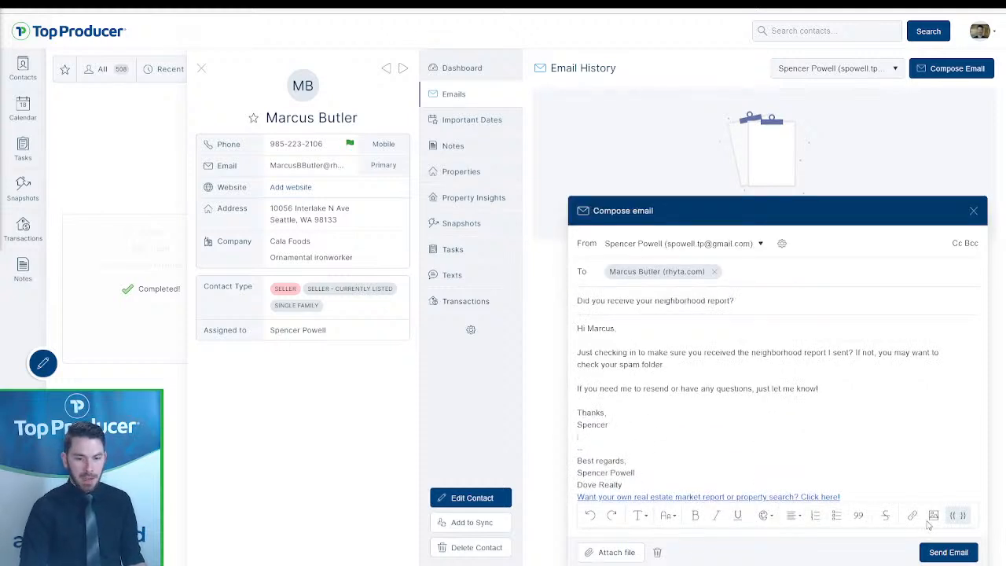
click(659, 552)
click(955, 68)
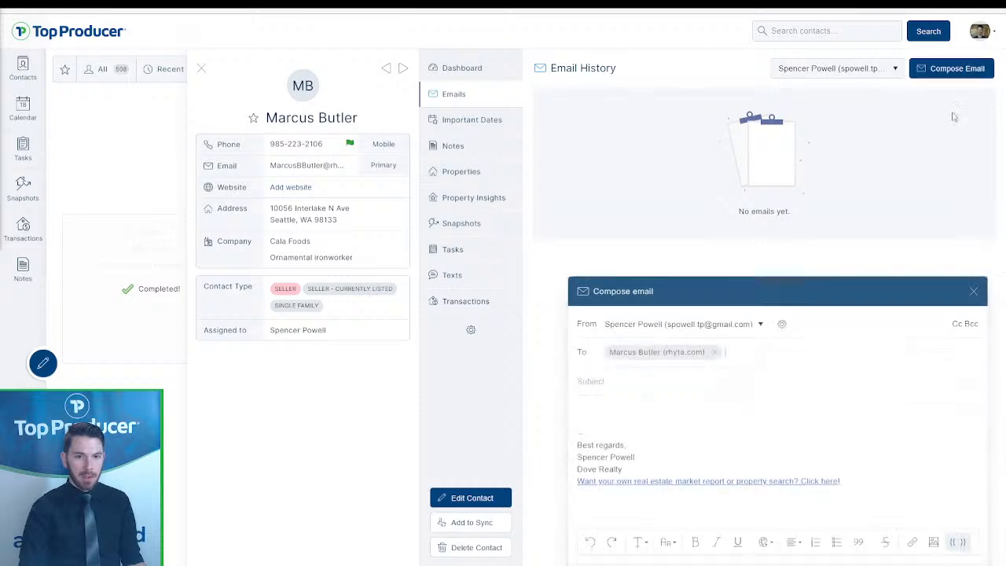
- Fill the email with the Market Snapshot warm-up template, review its body, and send it
click(958, 514)
scroll(707, 464, down, 4)
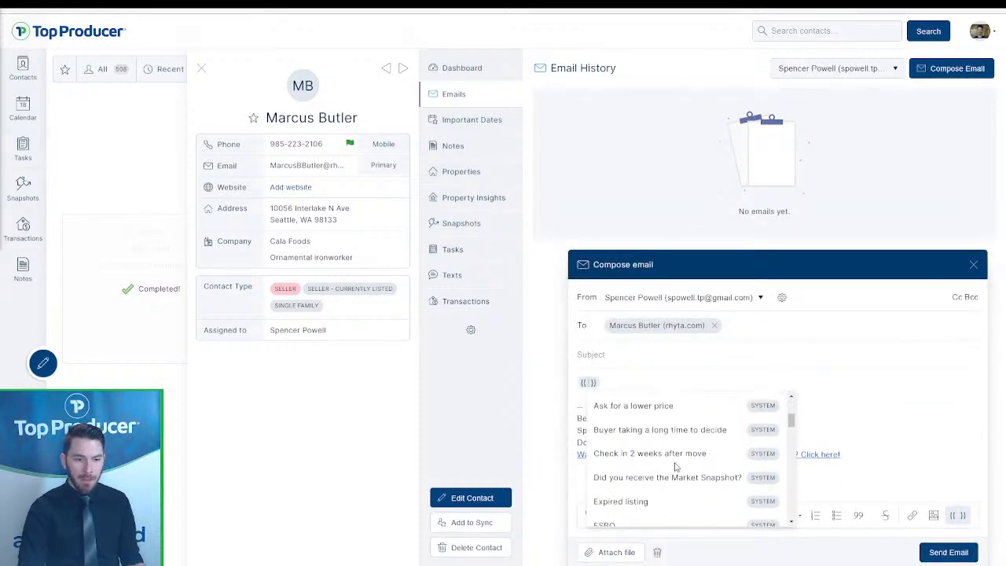
scroll(693, 439, down, 2)
scroll(695, 440, down, 5)
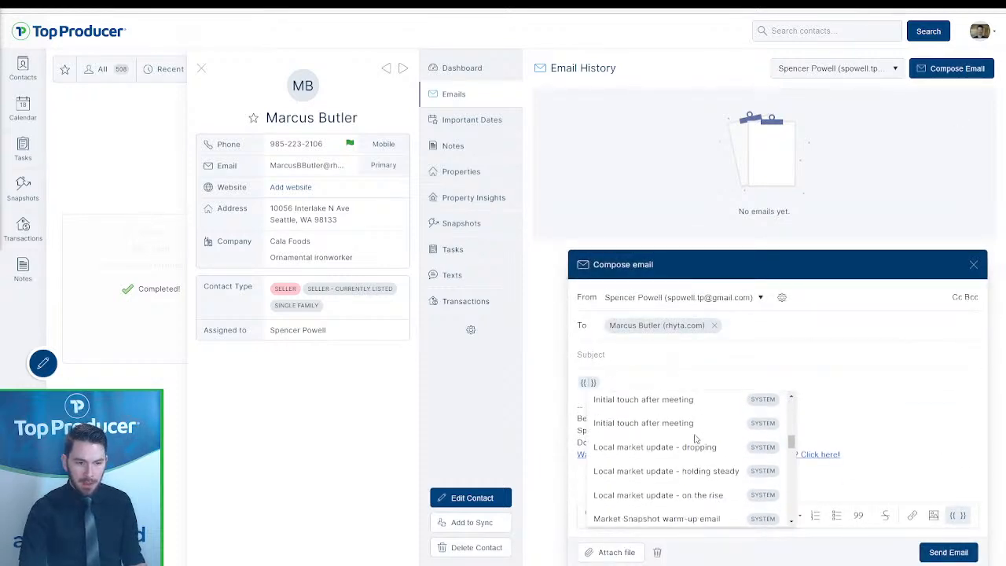
click(681, 468)
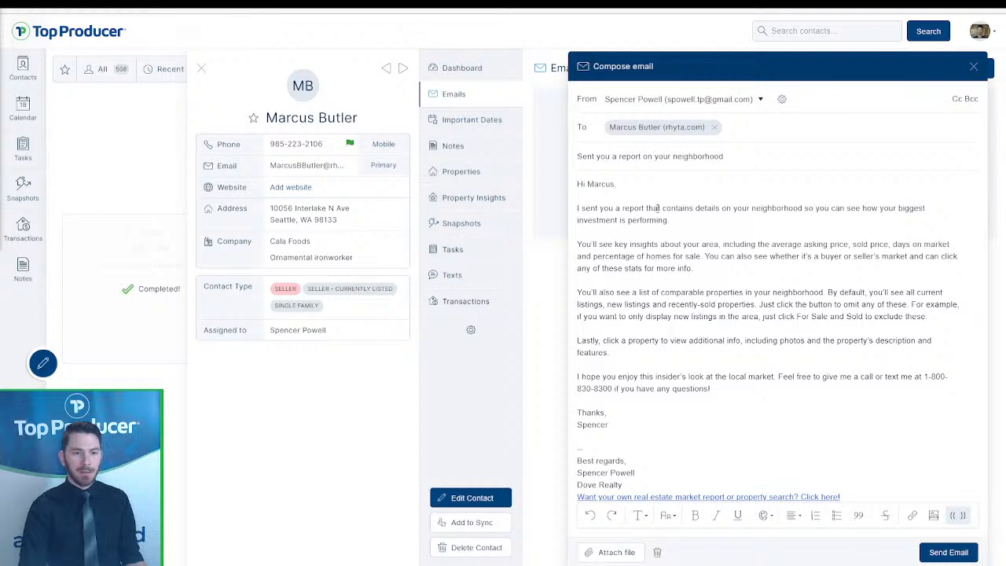
drag(593, 247, 806, 387)
click(805, 388)
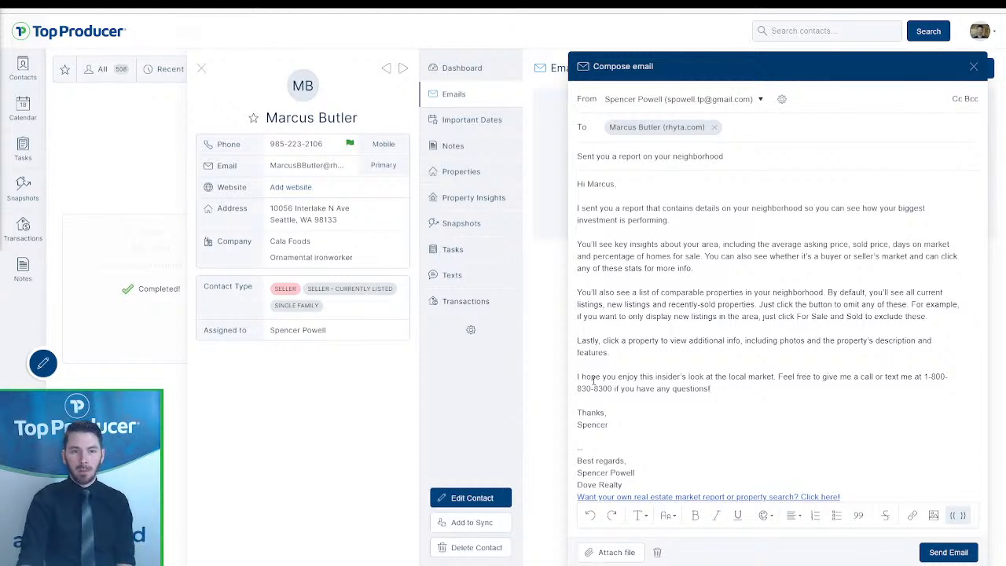
click(949, 552)
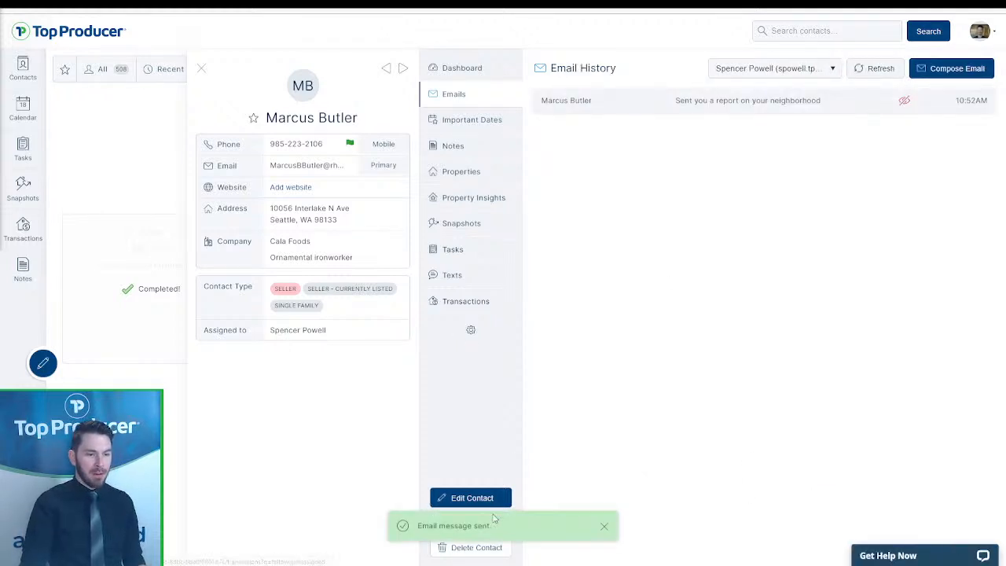
- Replace the contact's mobile with the new number, save the contact, and view their texting history
click(471, 498)
scroll(487, 425, down, 8)
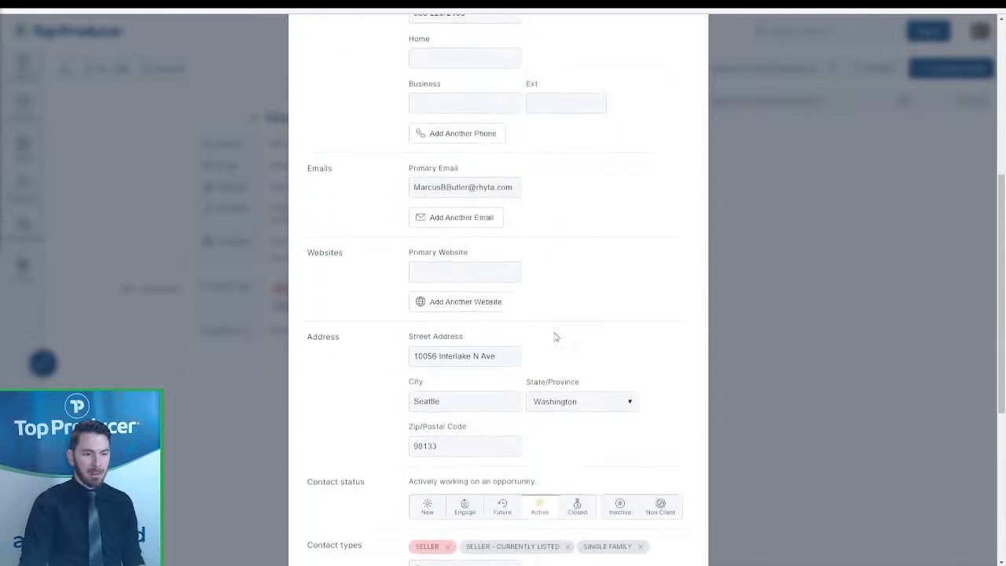
scroll(487, 425, down, 2)
scroll(489, 405, up, 10)
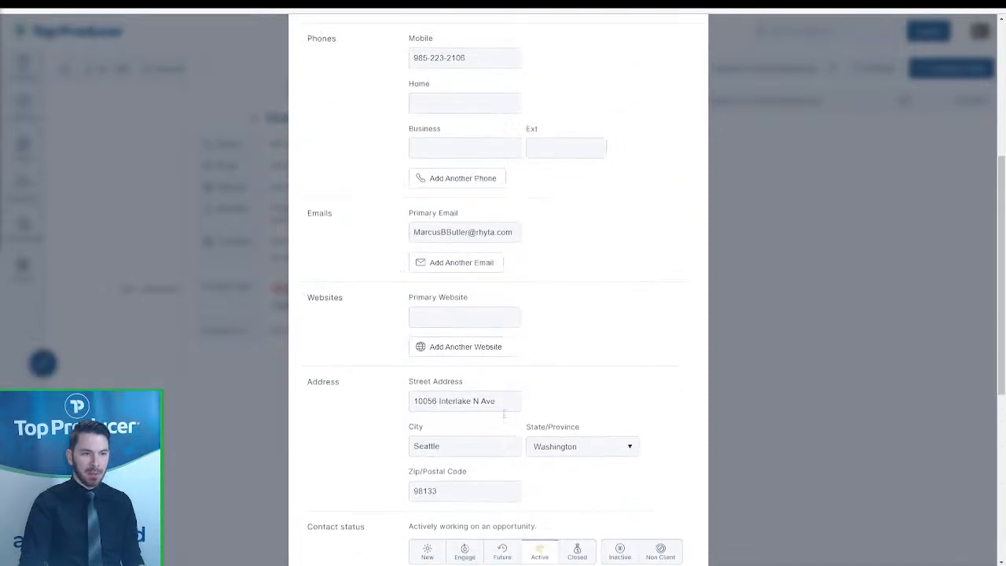
drag(483, 366, 362, 366)
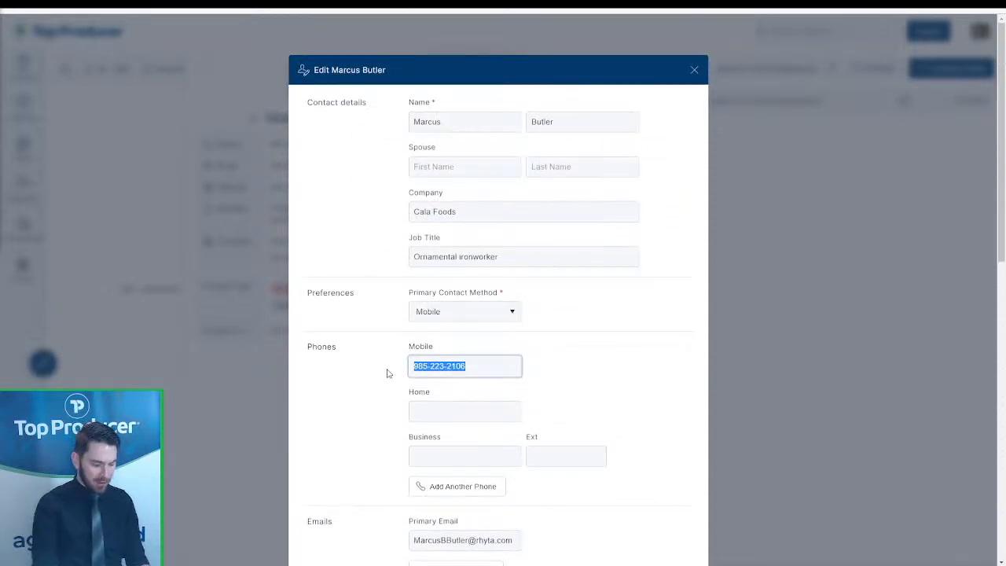
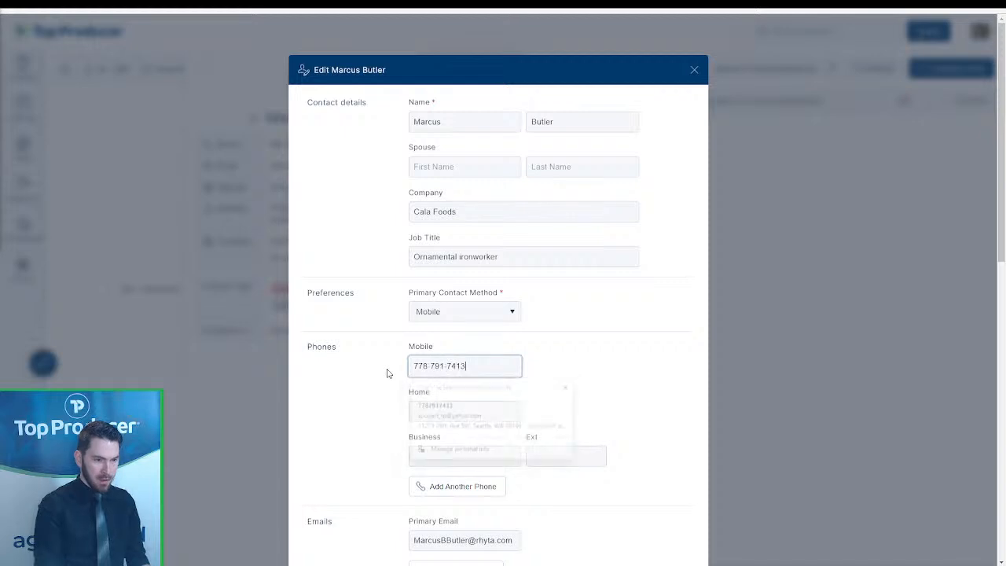
scroll(415, 417, down, 9)
click(665, 550)
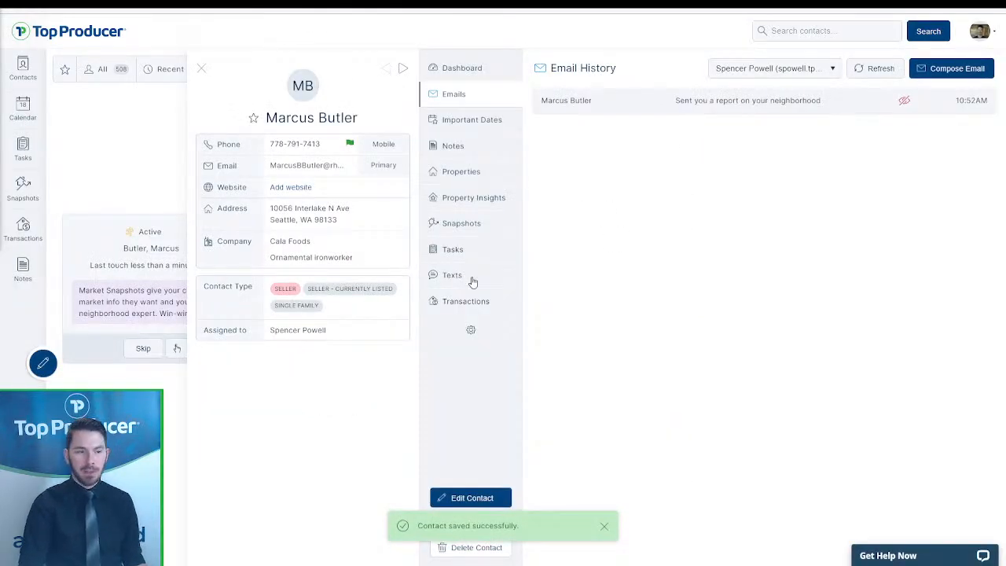
click(464, 276)
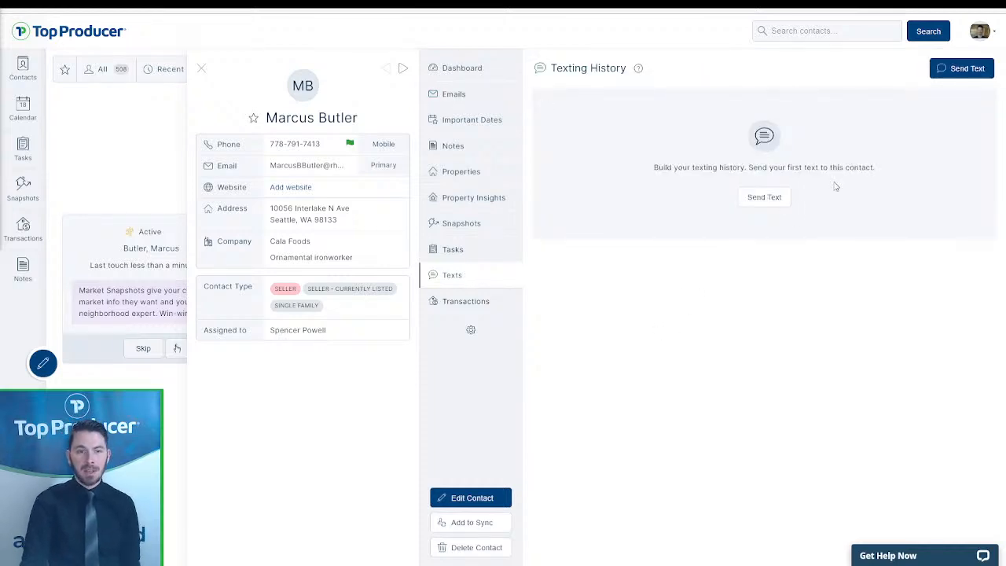
- Expand the contact's Market Snapshot report to see the bounced-email cancellation, then open the report page
drag(624, 161, 904, 183)
click(905, 184)
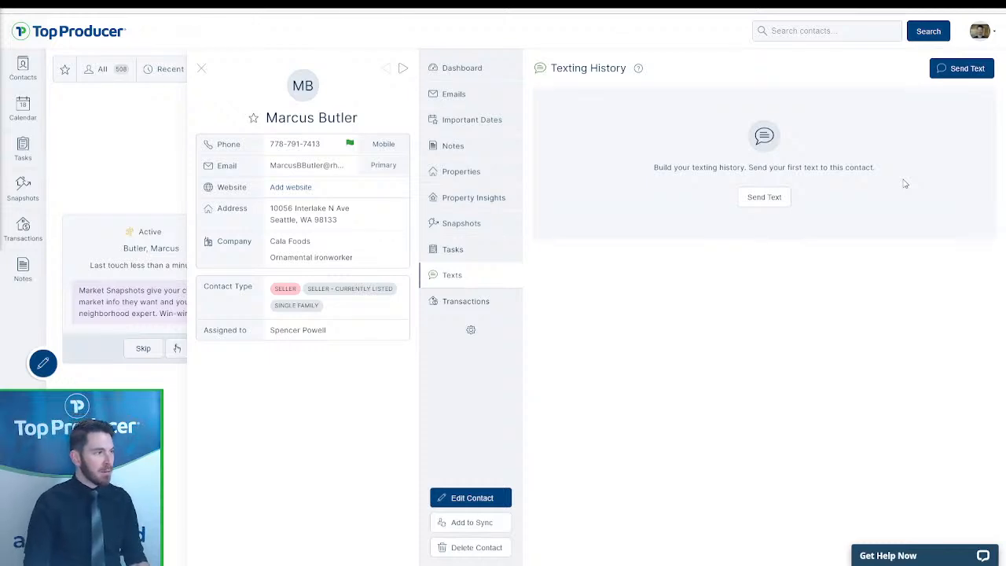
drag(892, 181, 654, 170)
click(655, 169)
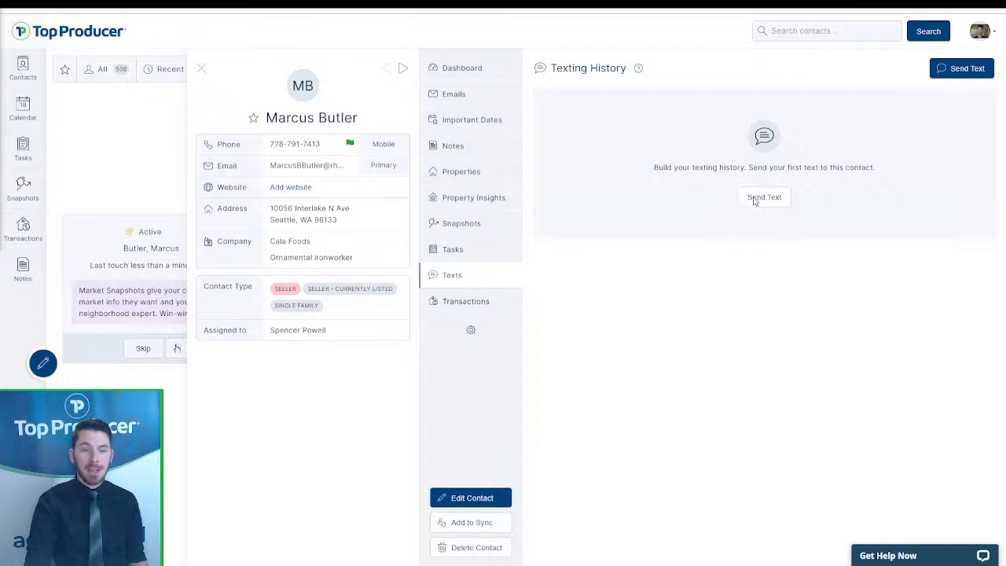
click(475, 226)
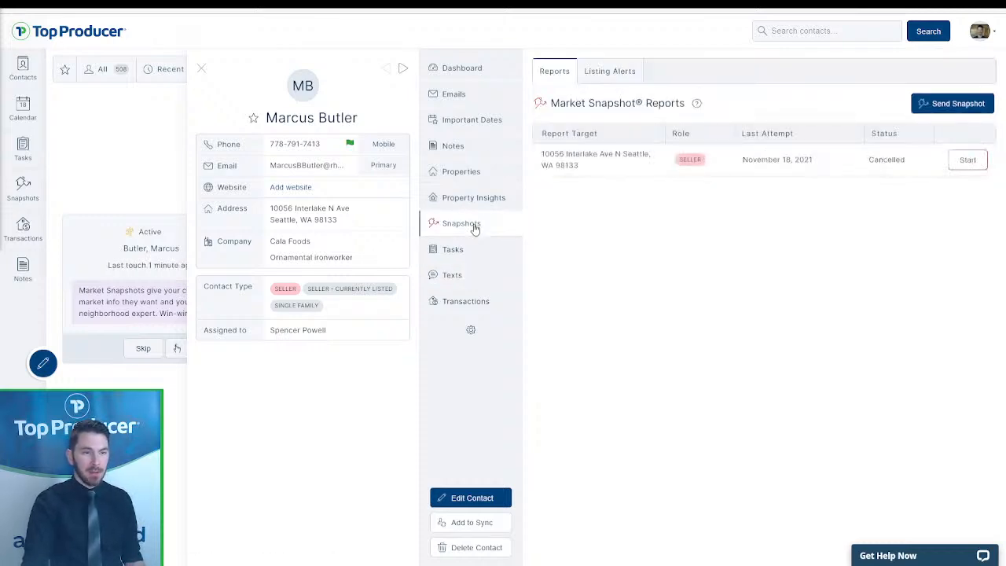
click(590, 165)
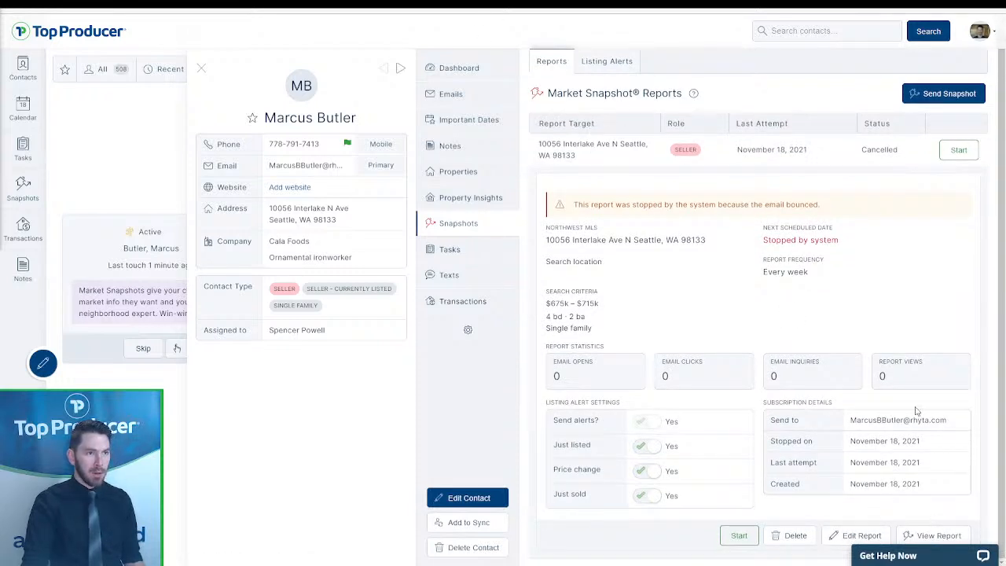
click(936, 535)
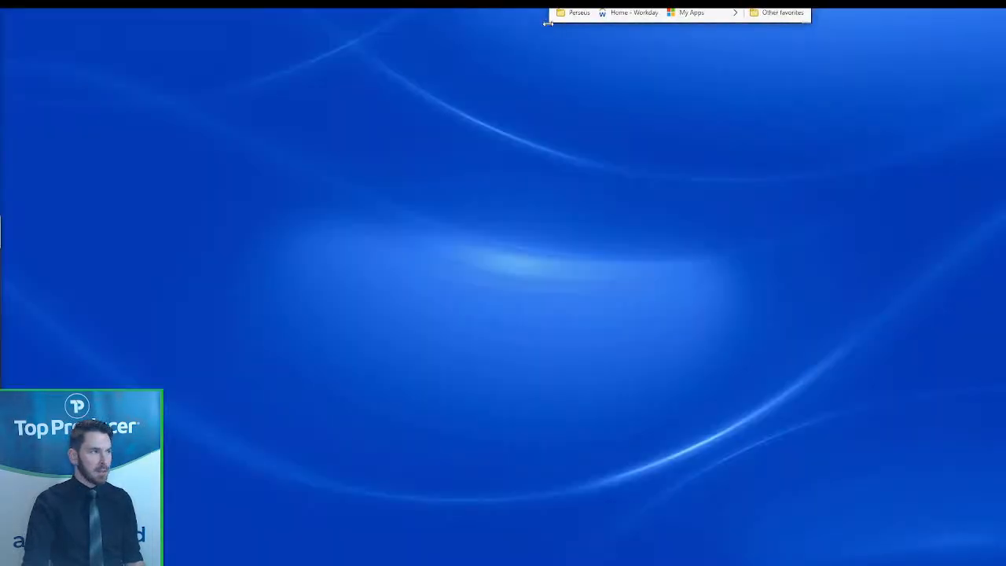
- Enlarge and reposition the browser window so the Market Snapshot report's address bar is visible
drag(548, 23, 537, 61)
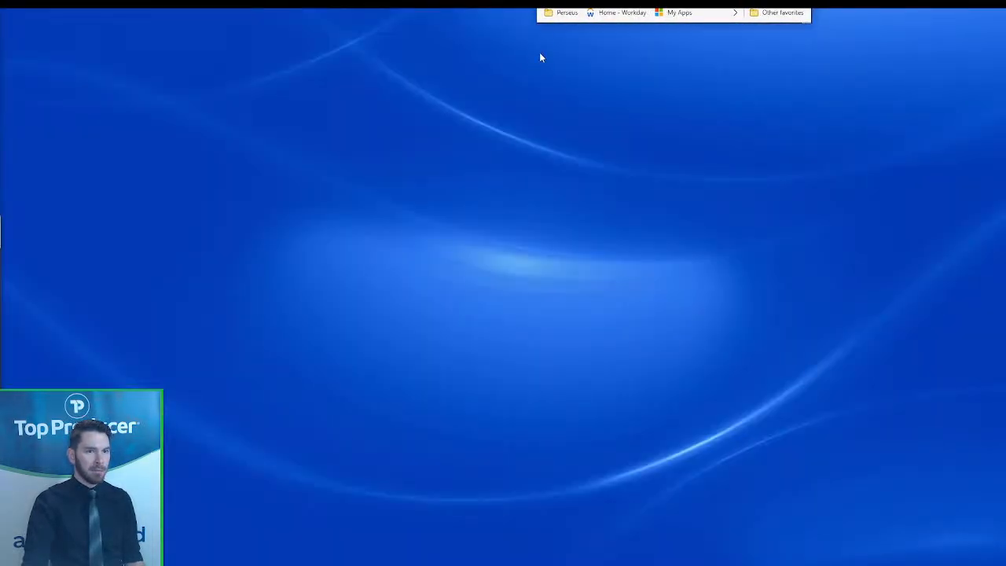
drag(537, 25, 3, 549)
drag(812, 550, 1004, 545)
drag(756, 0, 759, 40)
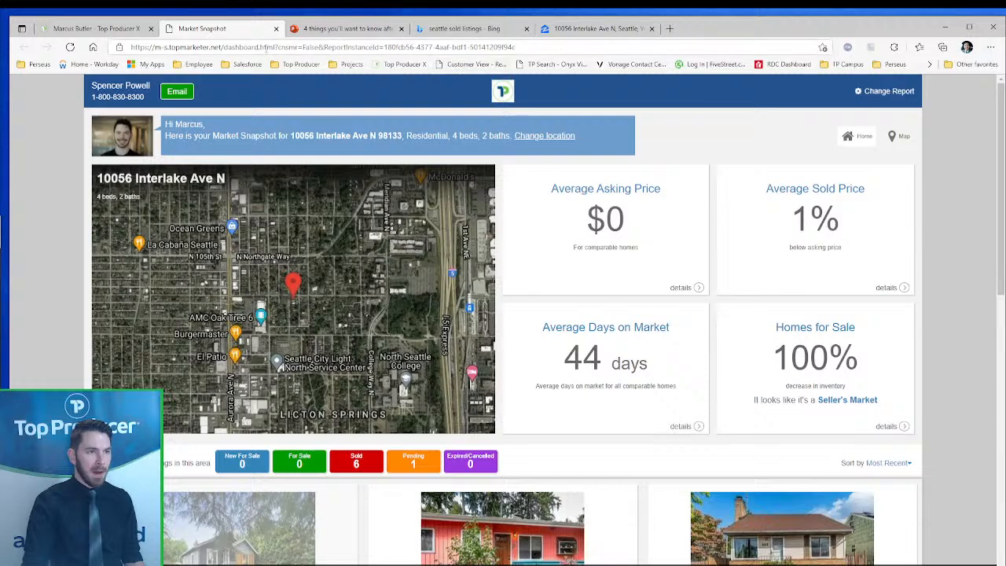
- Copy the report's full web address and open a new blank browser tab
click(236, 47)
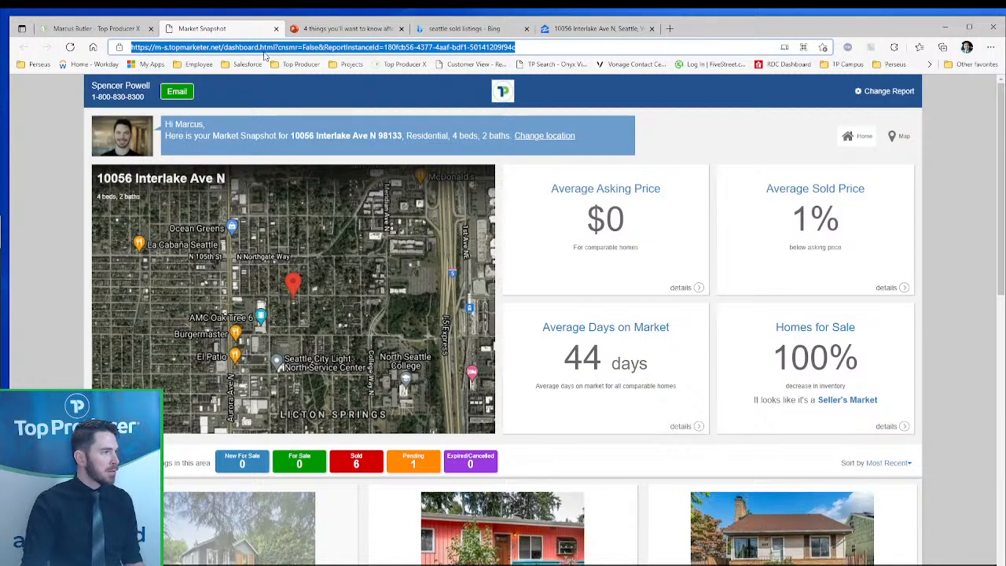
click(325, 48)
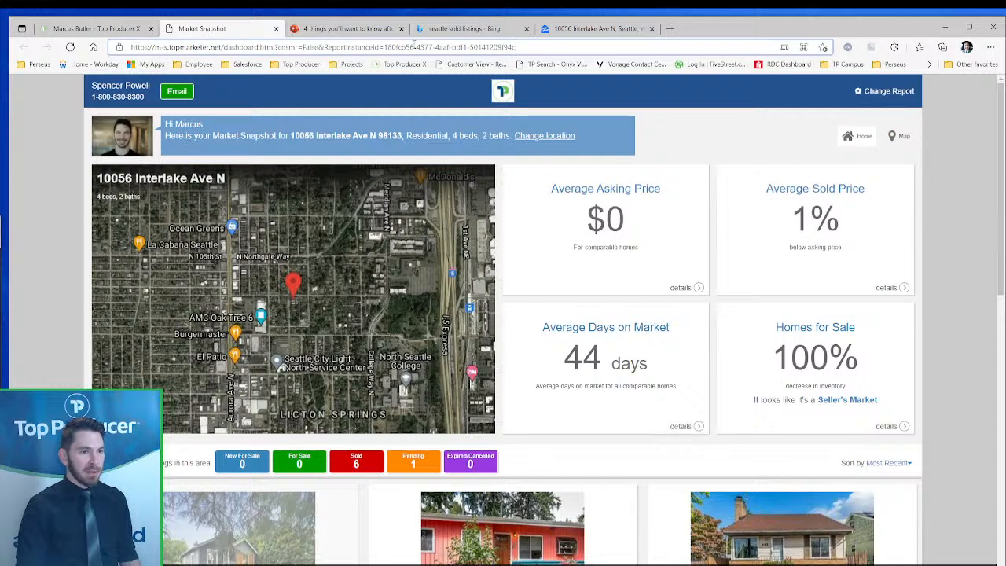
triple_click(454, 45)
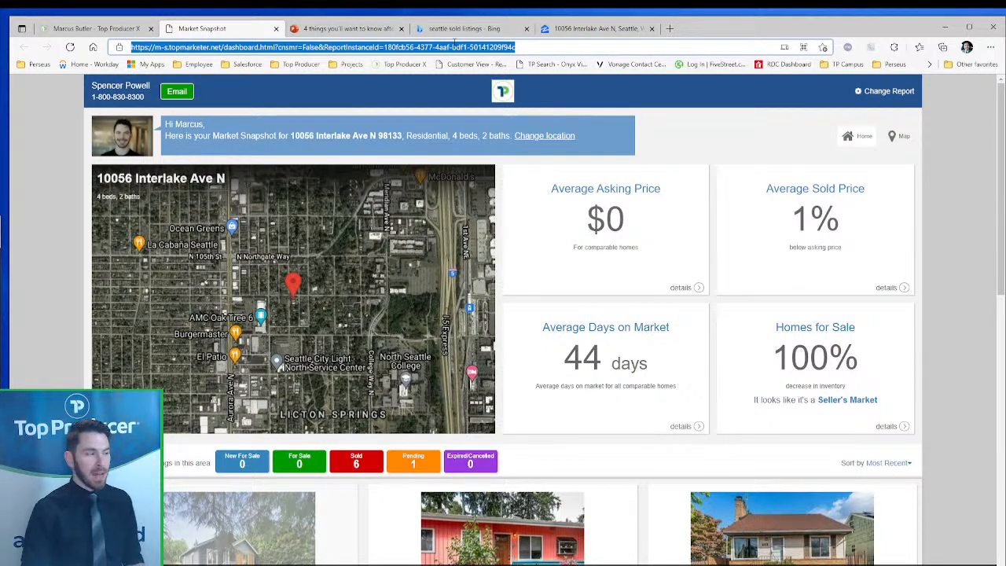
right_click(409, 49)
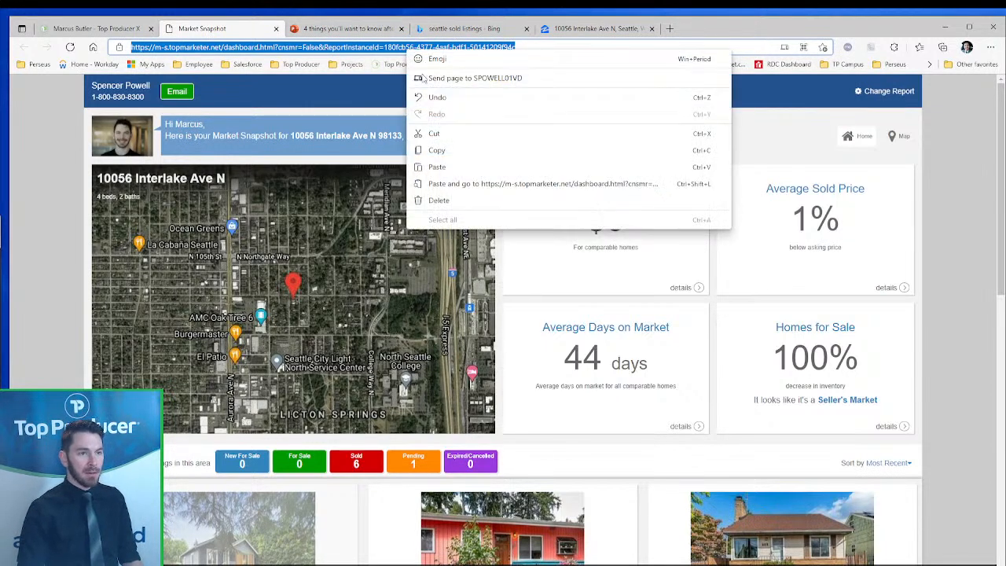
click(440, 150)
click(666, 28)
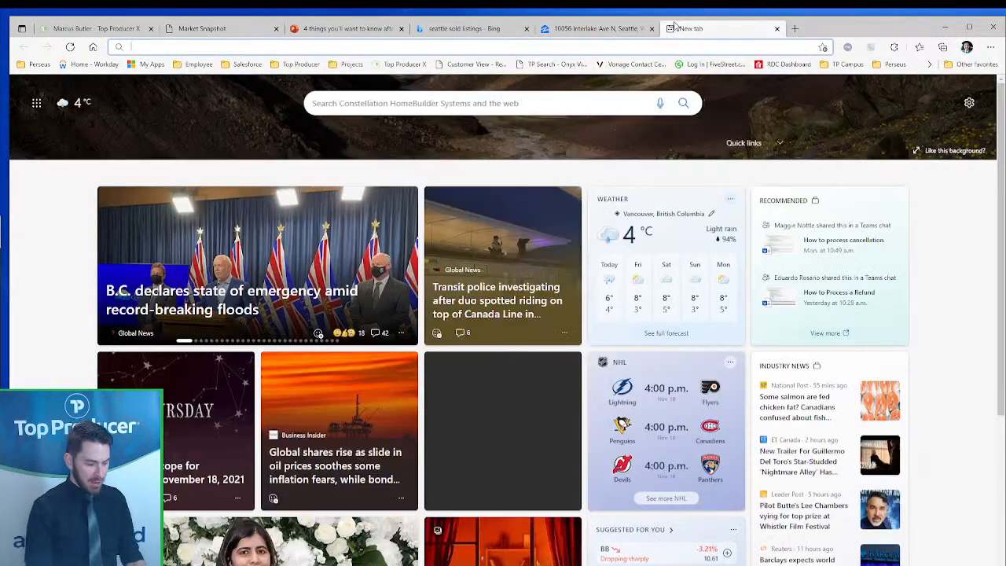
- Go to bitly.com and paste the report address into the link-to-shorten field
text(bitly.com)
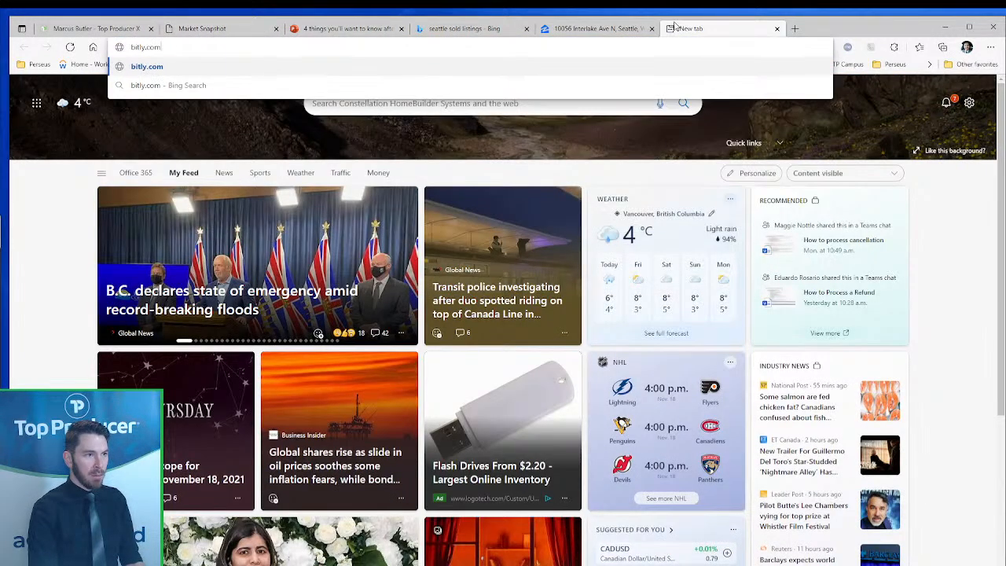
key(Return)
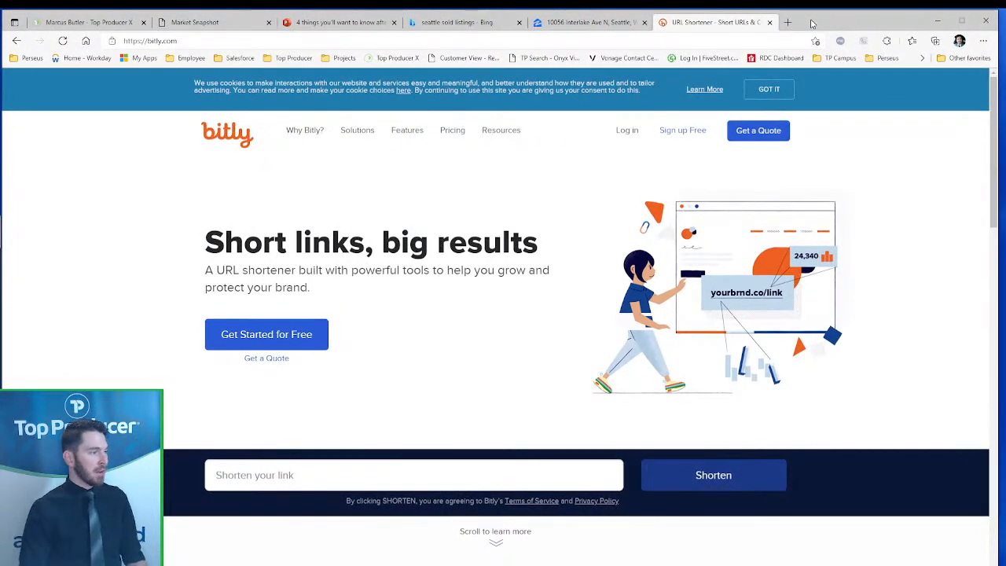
scroll(841, 221, down, 2)
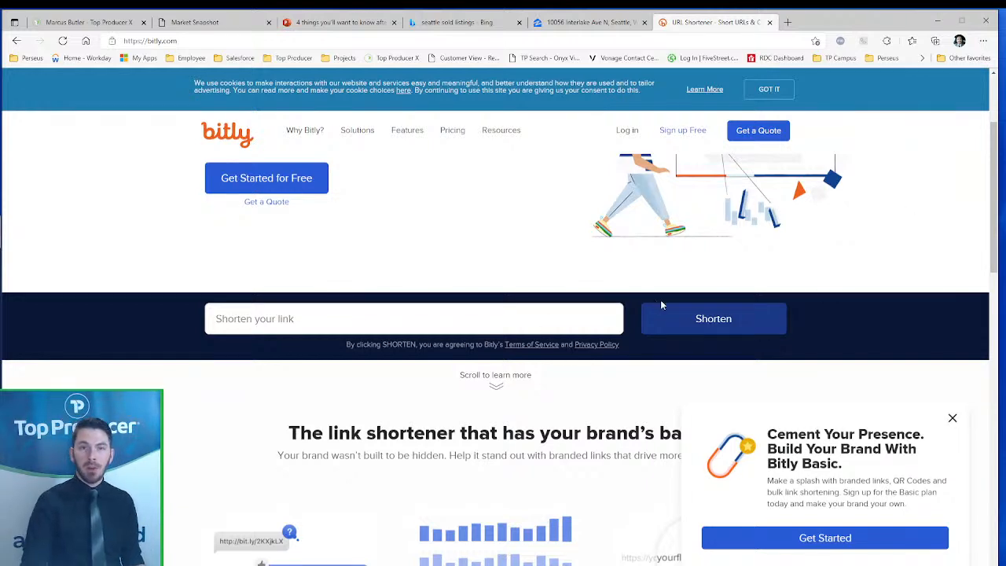
click(437, 314)
right_click(417, 319)
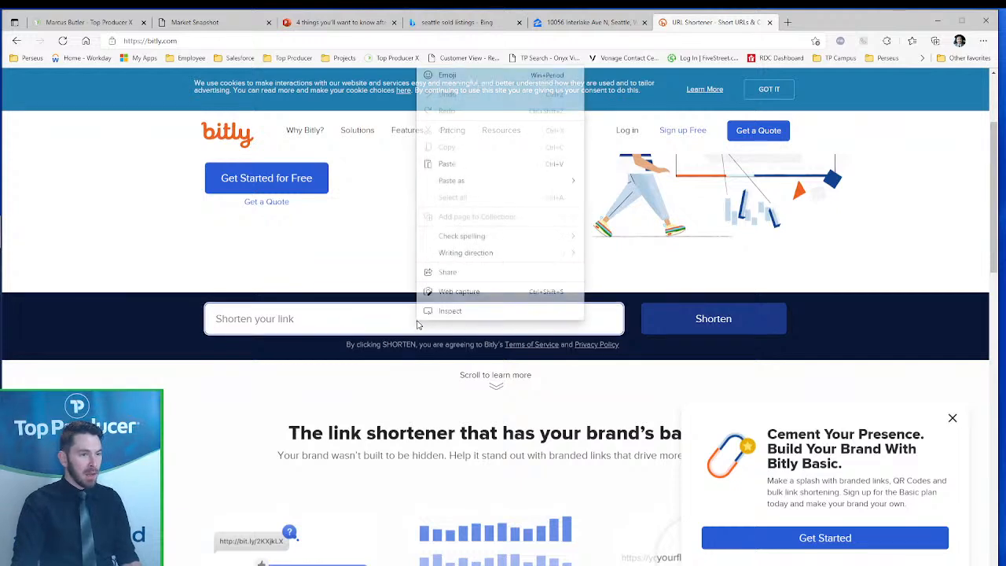
click(470, 165)
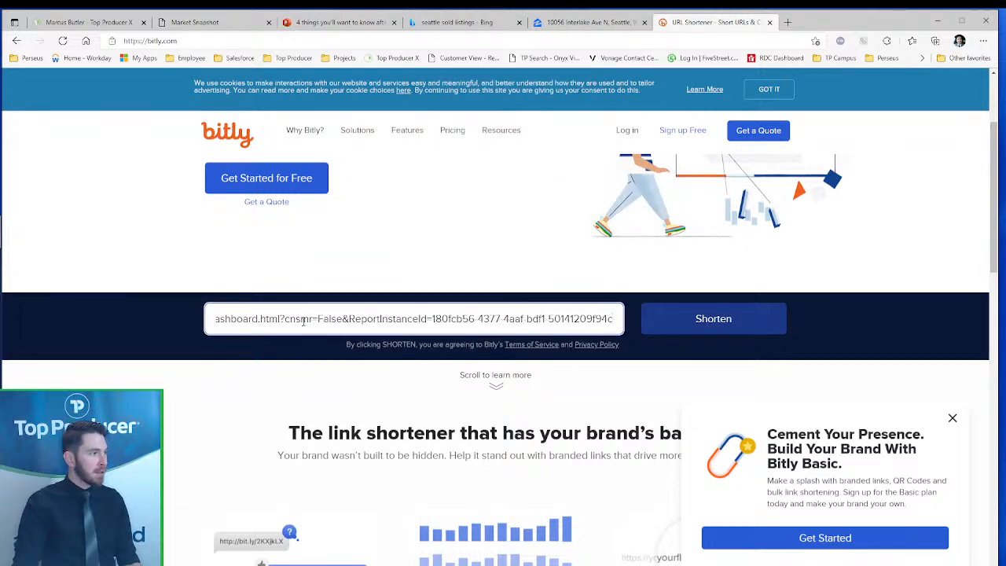
click(703, 326)
scroll(704, 326, down, 1)
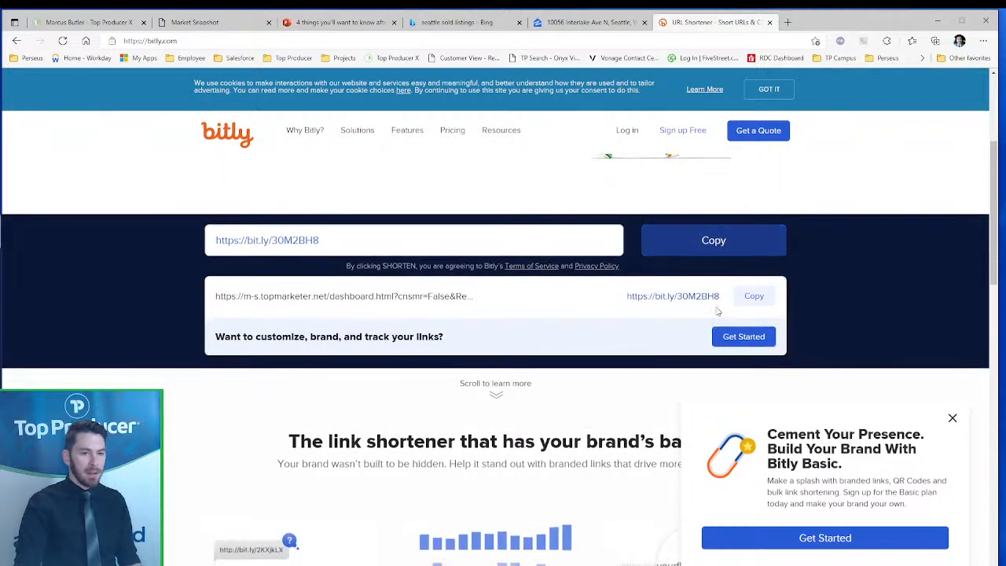
click(753, 297)
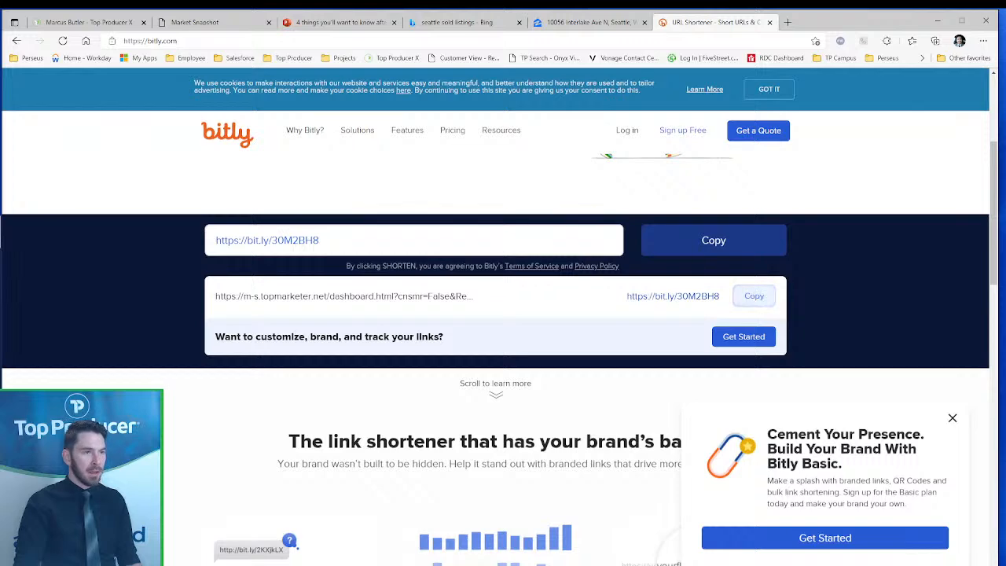
click(88, 22)
key(F11)
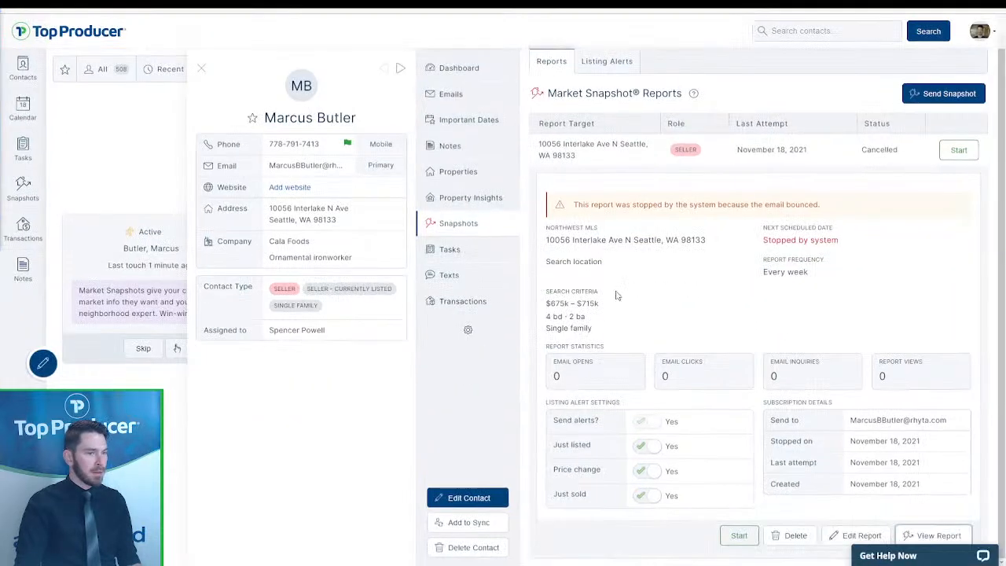
click(444, 275)
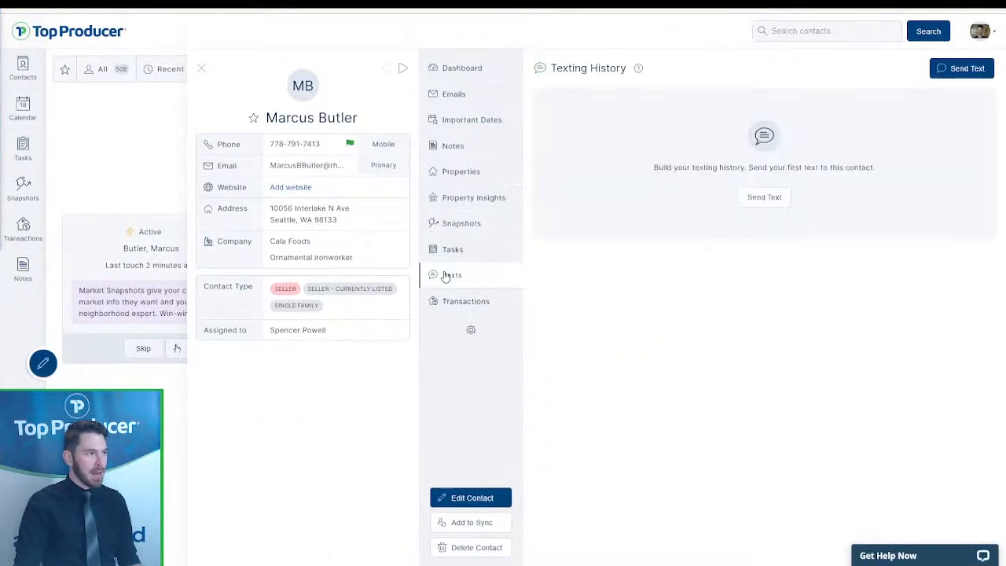
click(766, 198)
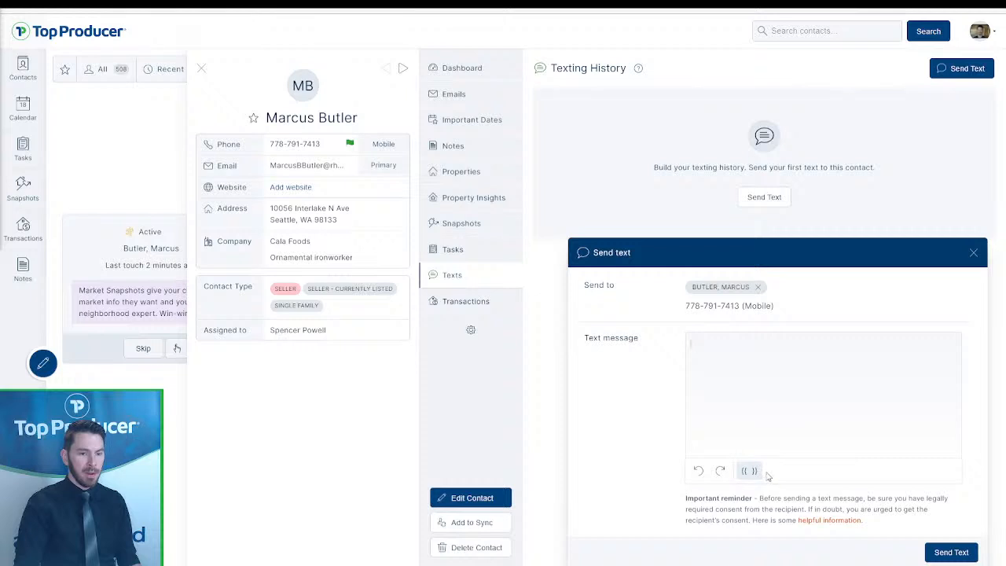
click(750, 472)
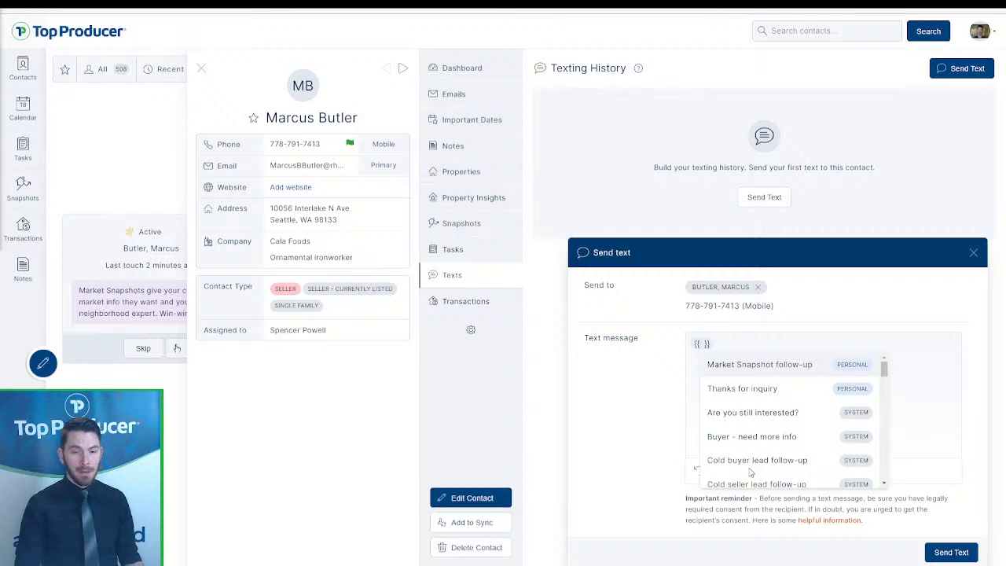
click(757, 366)
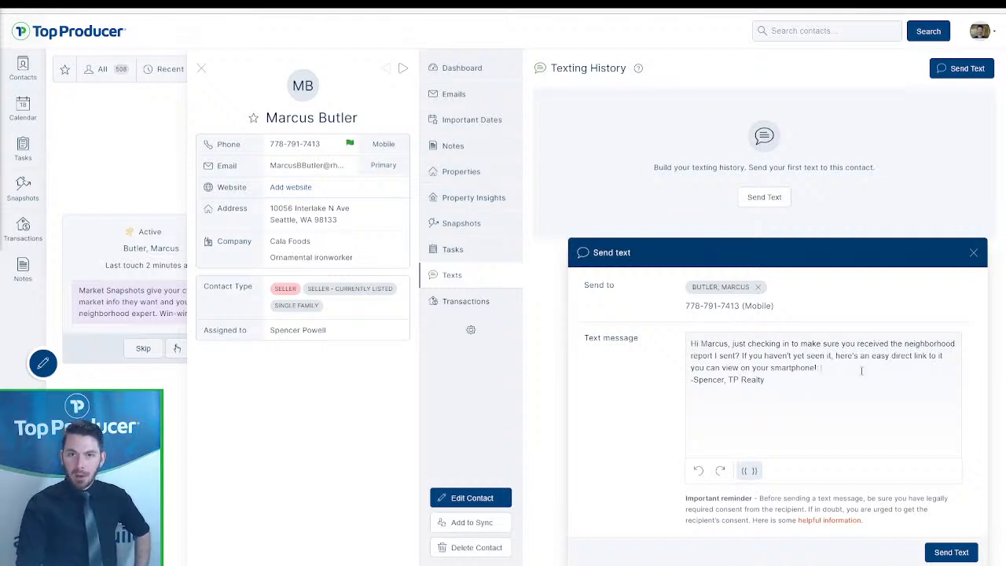
right_click(856, 370)
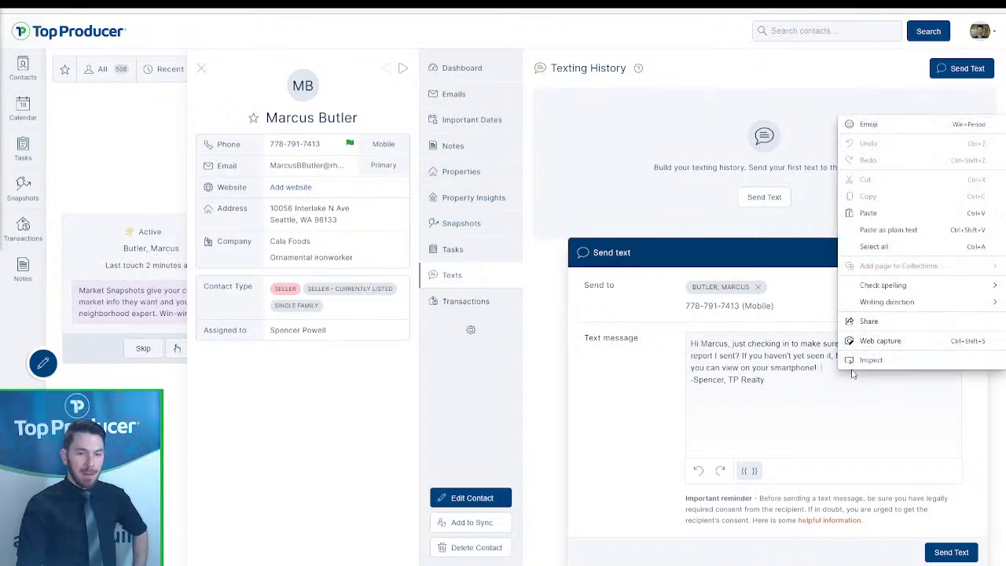
click(875, 230)
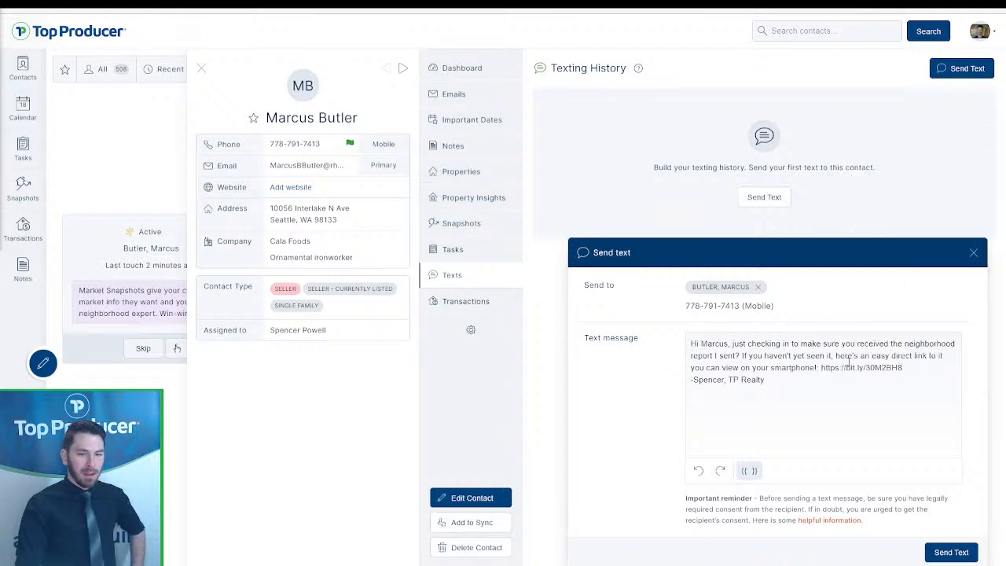
- Send the snapshot text, confirm 'Text message sent' as last touch, then return to Contacts
click(959, 554)
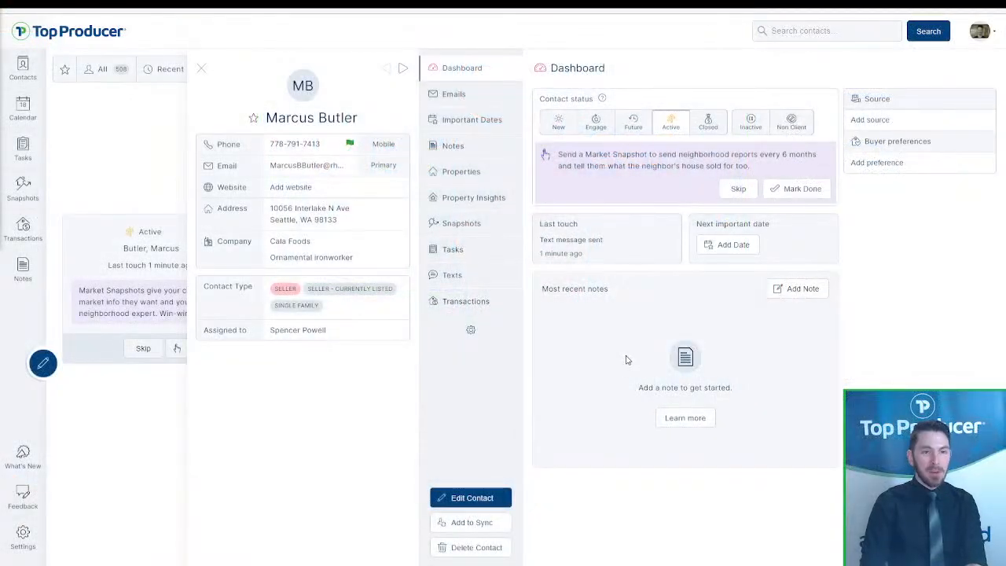
click(475, 99)
click(462, 69)
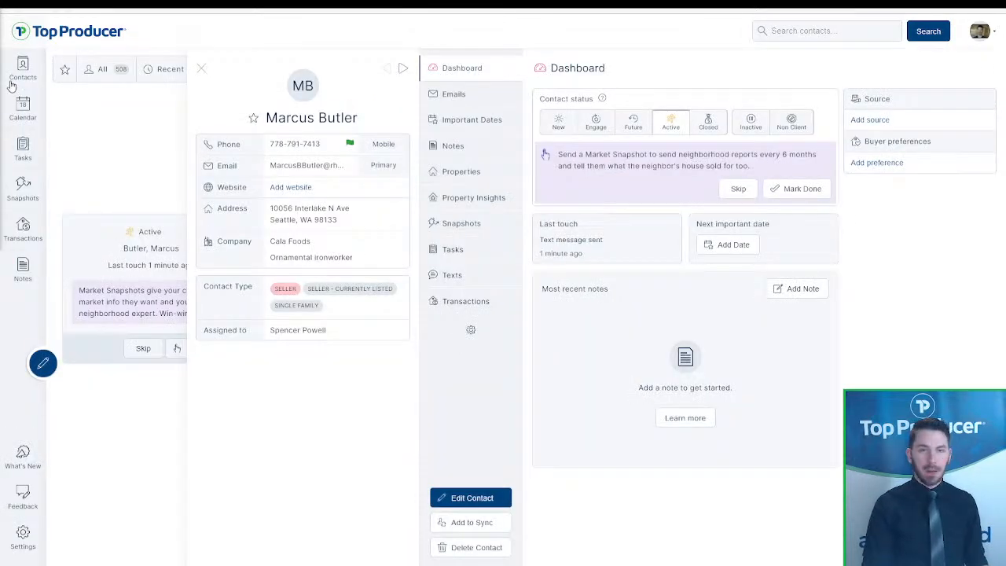
click(12, 84)
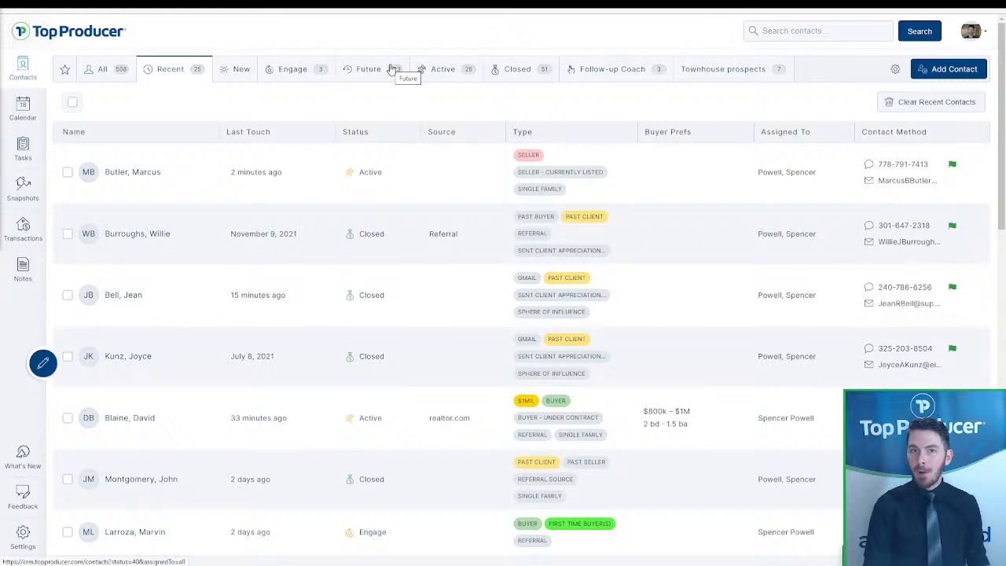
- Review Follow-up Coach suggestions and the November 2021 calendar, then return to slide 7 of the presentation
click(614, 71)
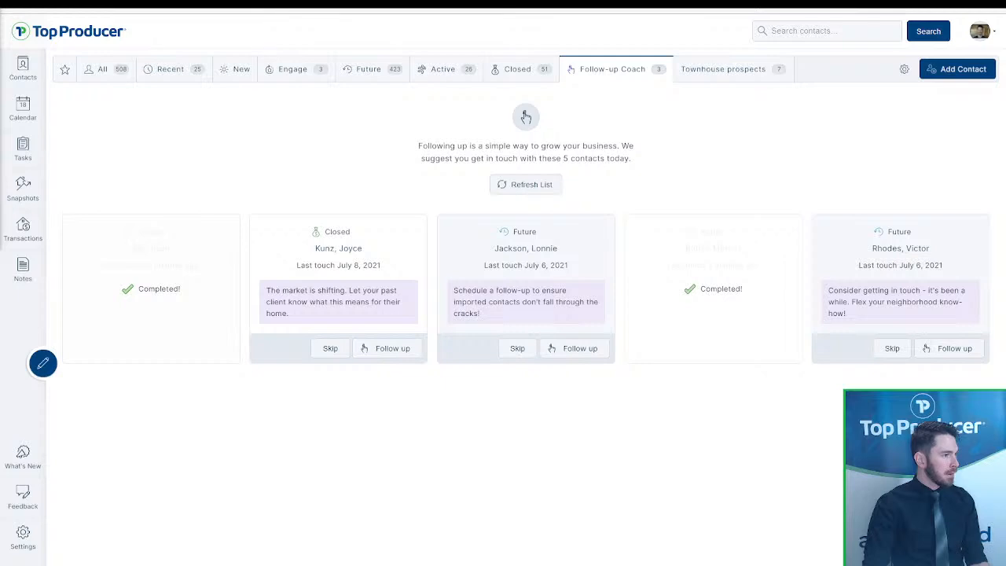
click(36, 66)
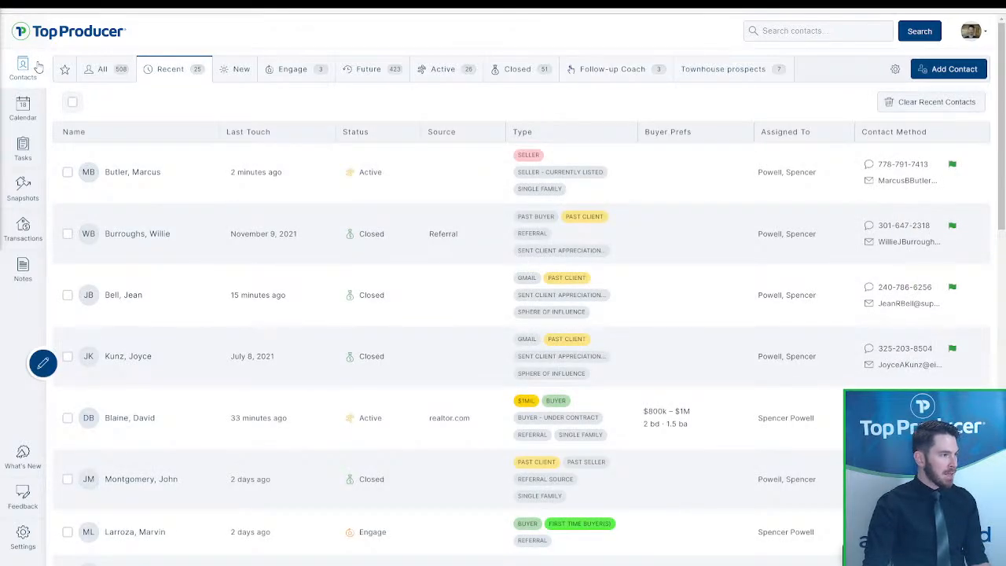
click(22, 110)
click(23, 69)
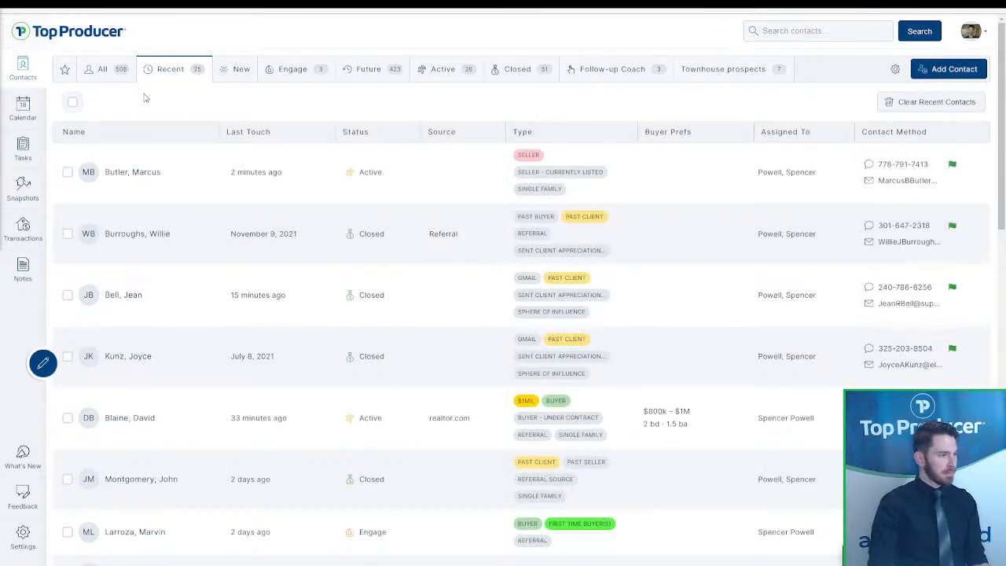
click(255, 4)
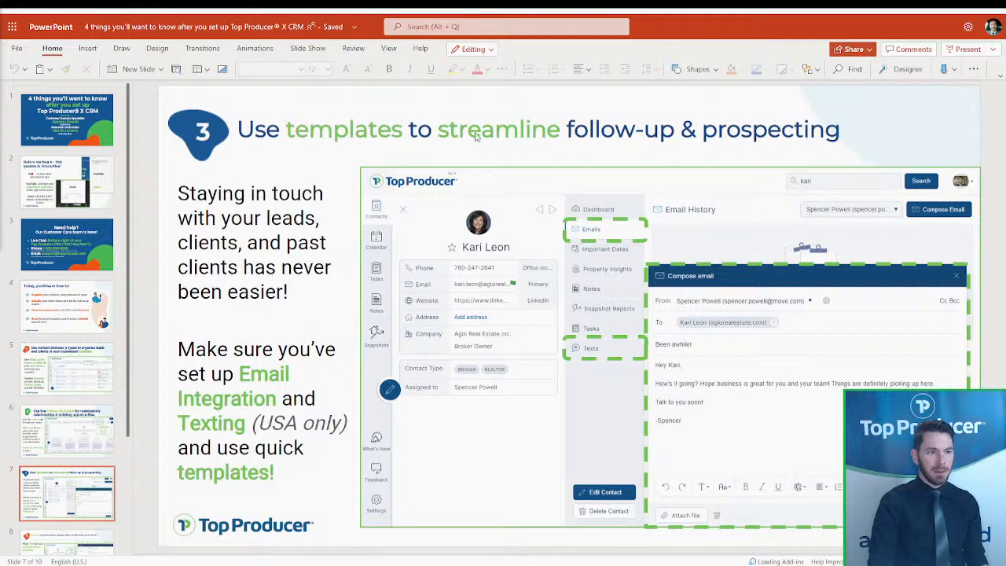
- Present the slideshow full screen on the 'Need help? Our Customer Care team is here!' slide
scroll(646, 191, down, 1)
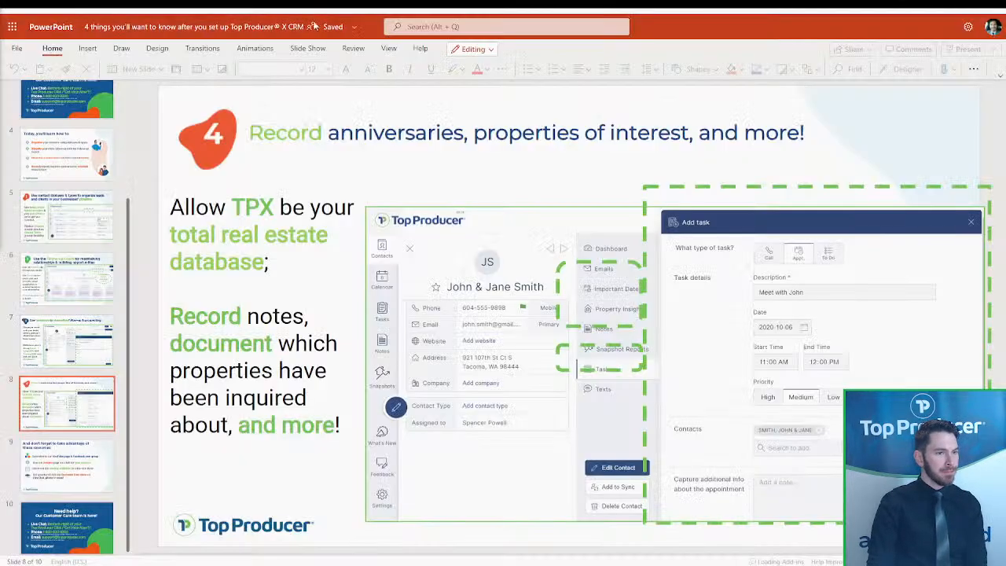
key(Page_Down)
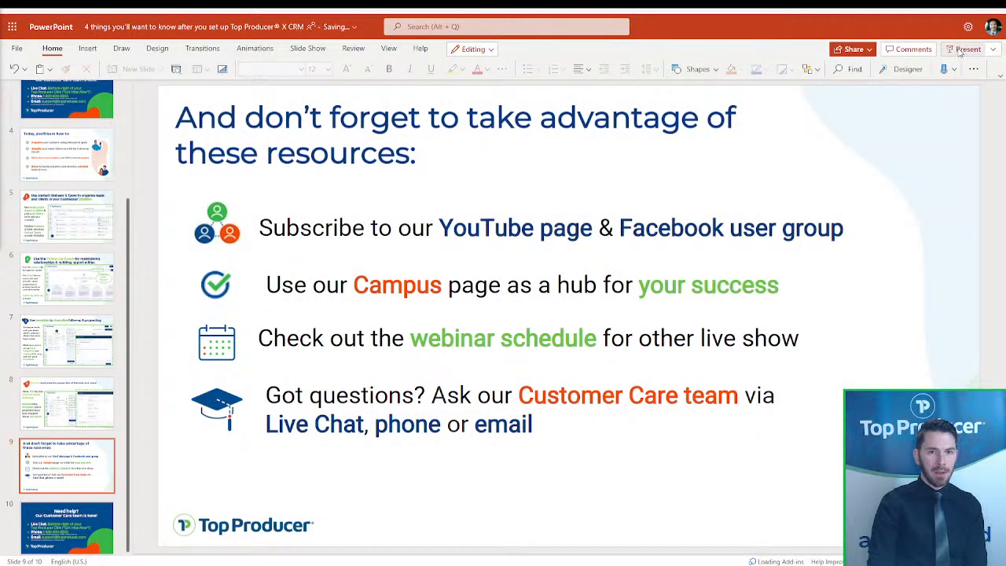
click(962, 49)
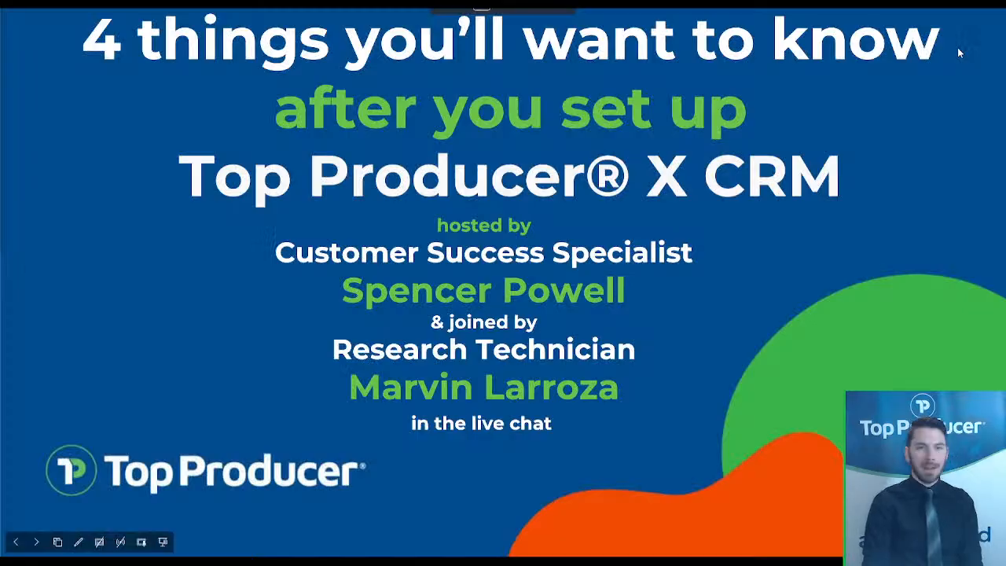
key(Right)
key(Right)
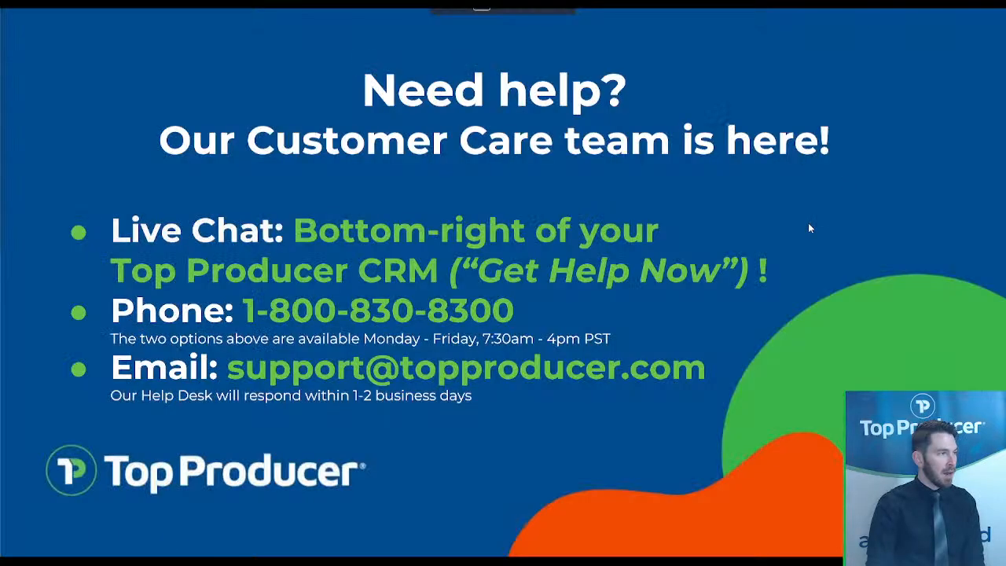